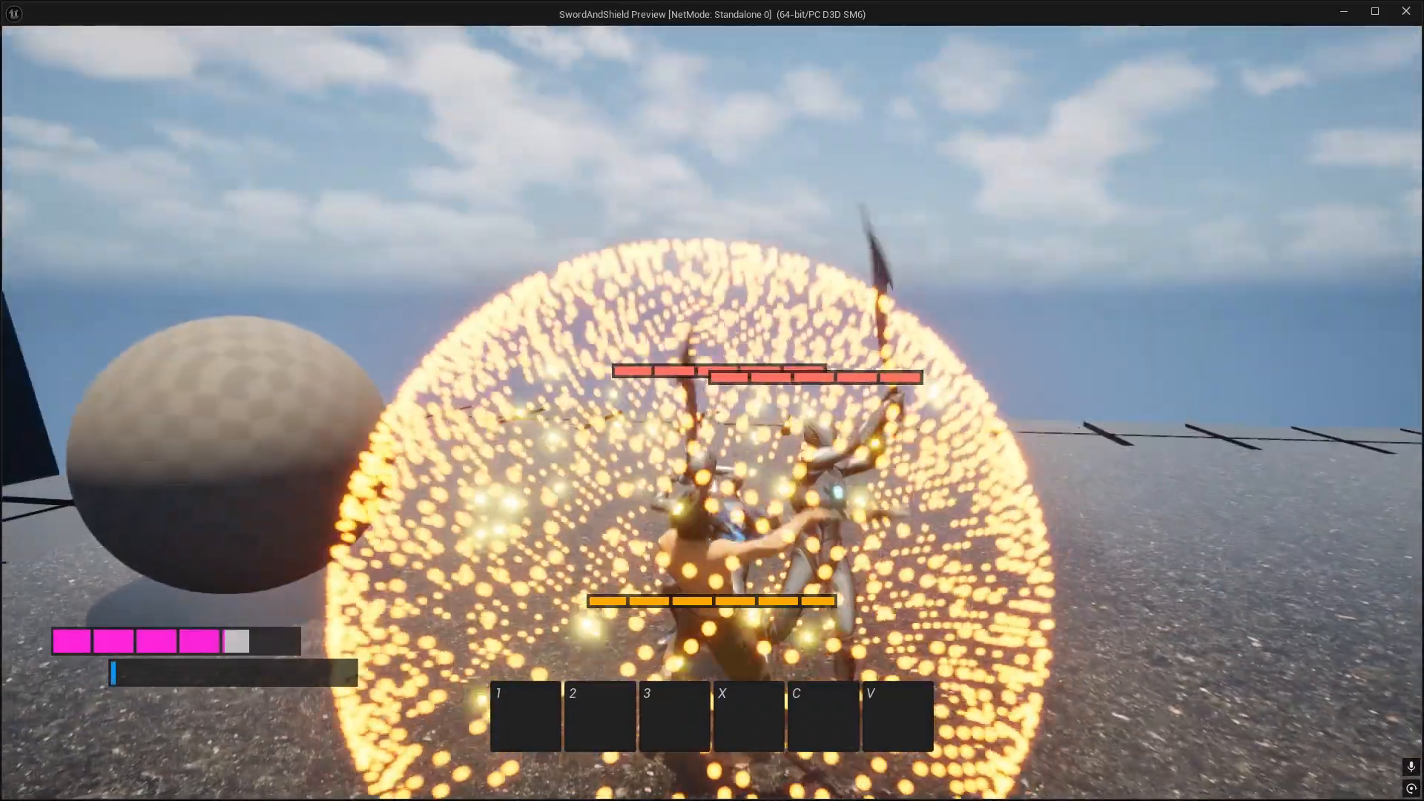
Step: Play-test the character against the enemies in the game preview and end the session
key("s")
key("space")
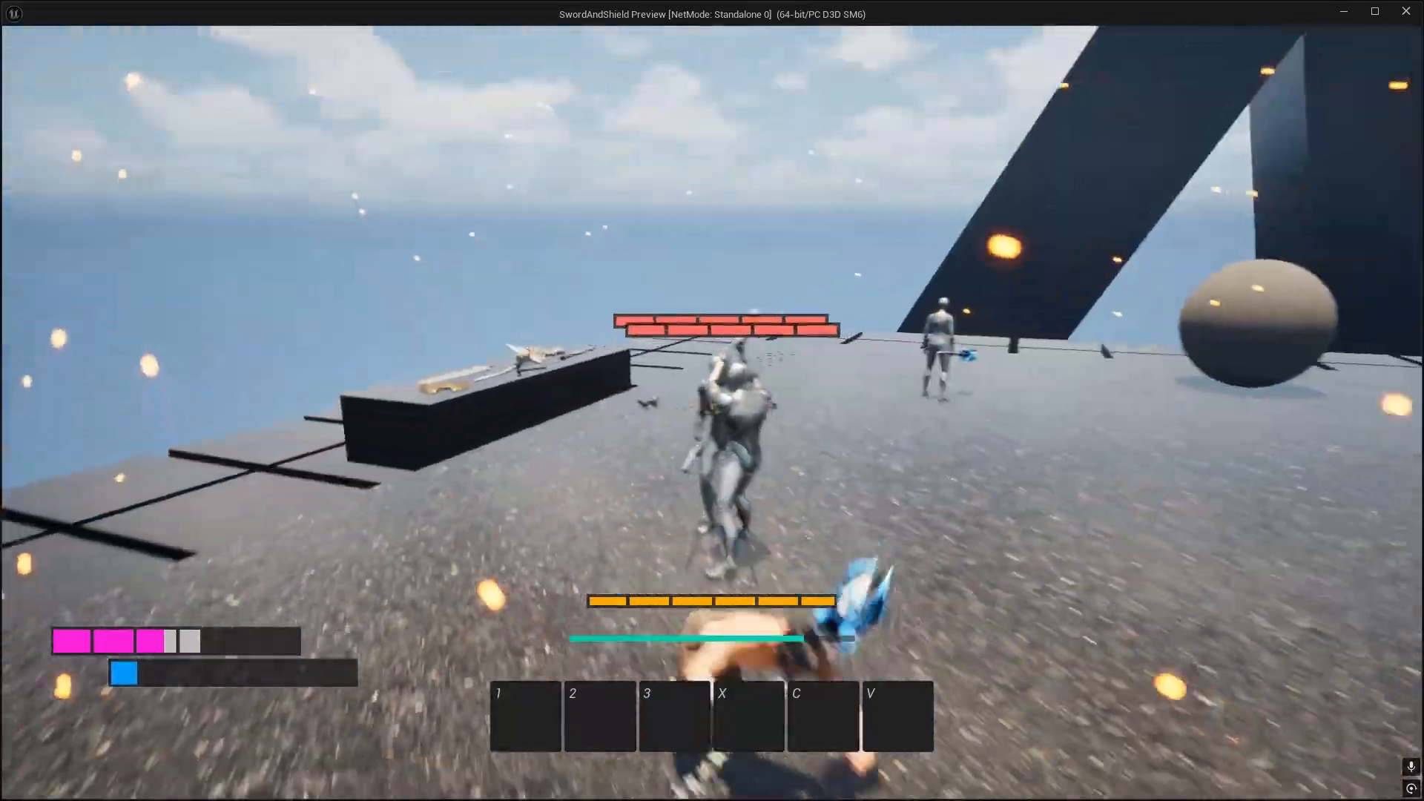
key("Escape")
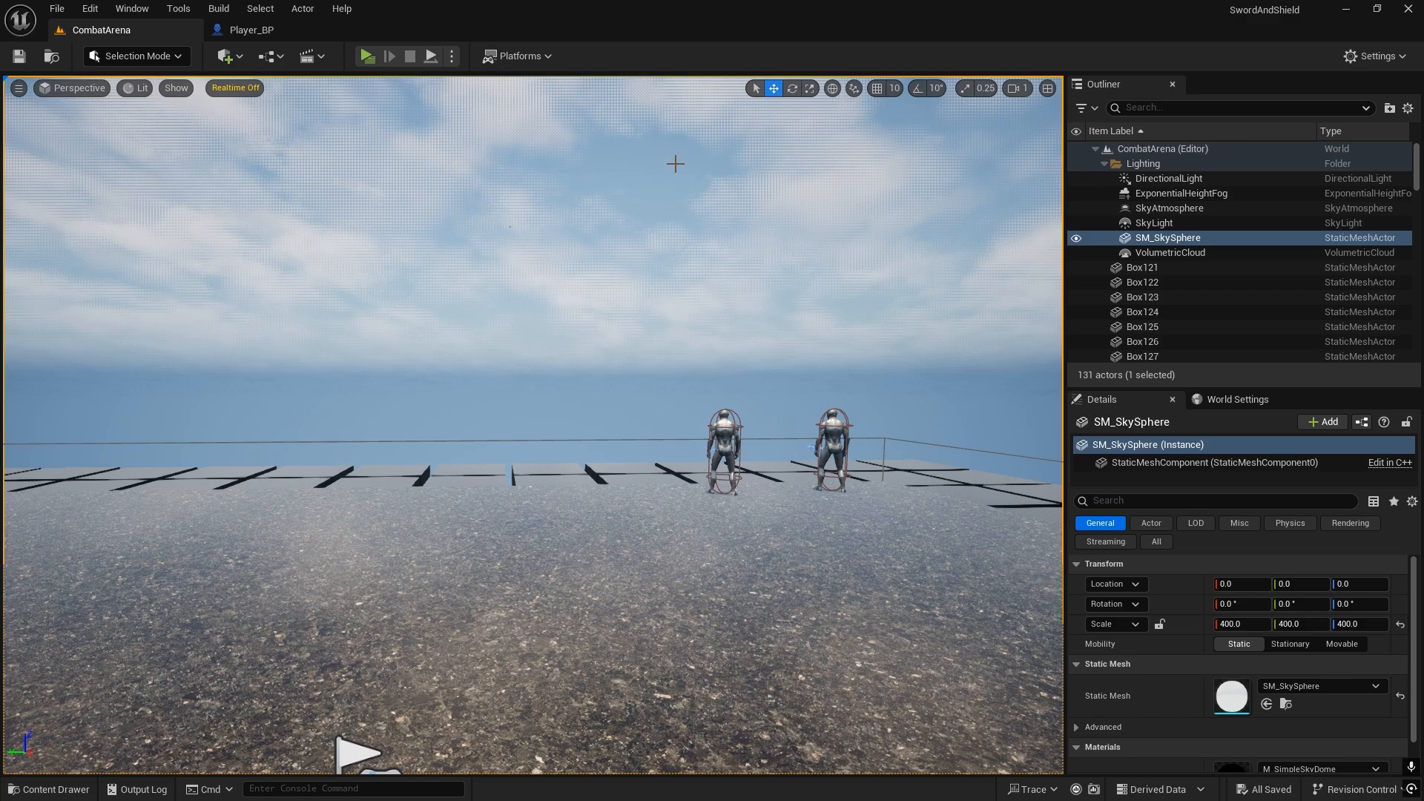
Step: Create a material named ShieldCrack_M in the ThirdPerson Materials folder and open it for editing
key("ctrl+space")
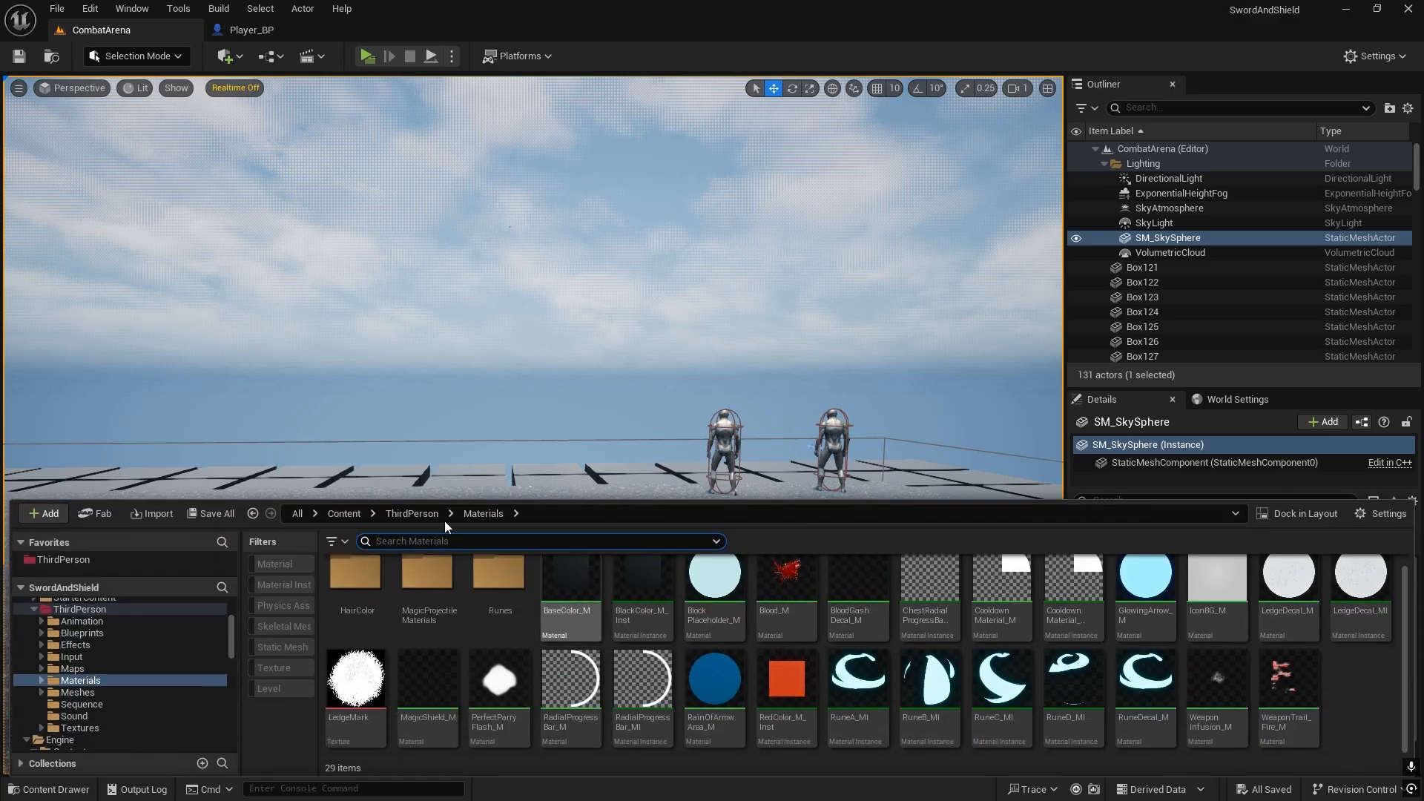
right_click(1354, 683)
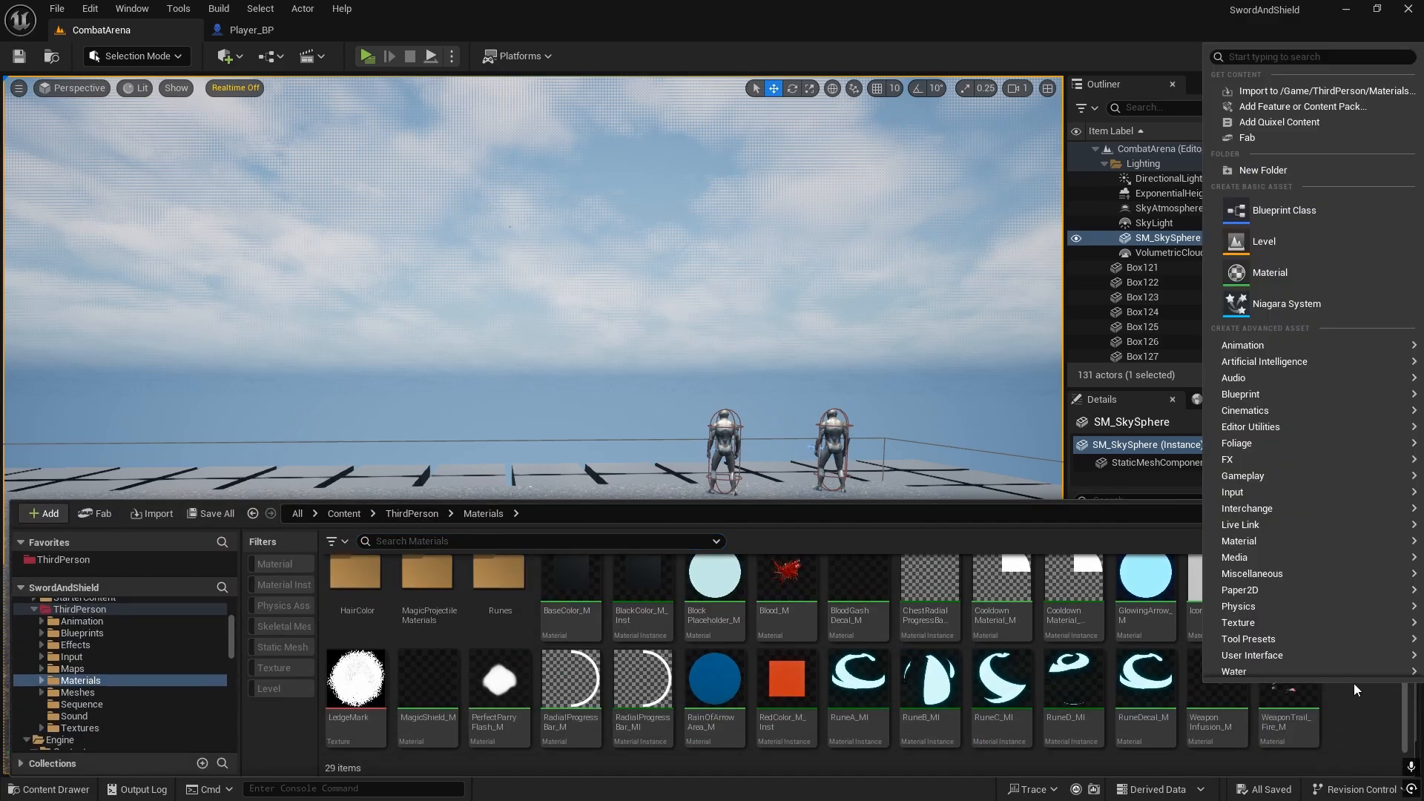
left_click(1249, 275)
type("Shield")
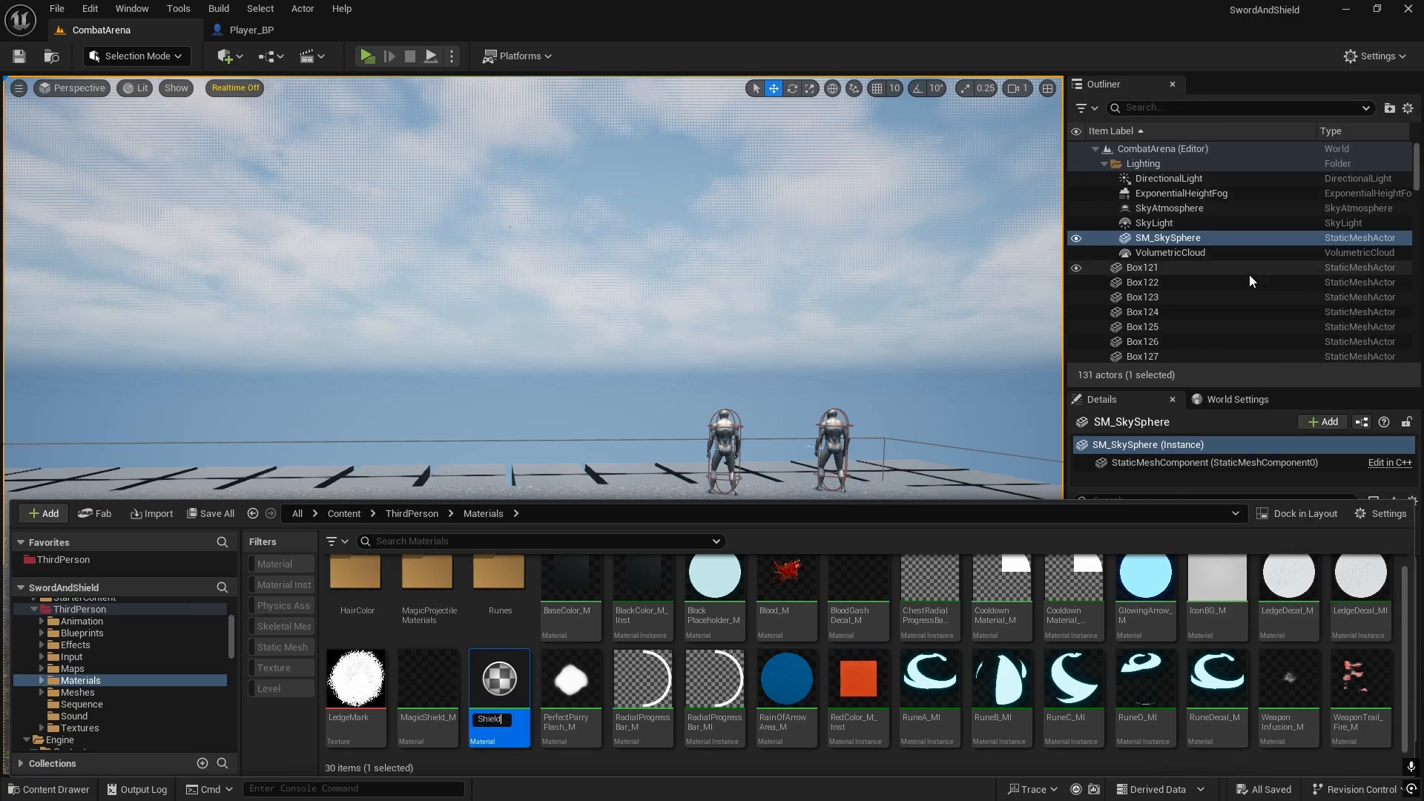
type("Crack_M")
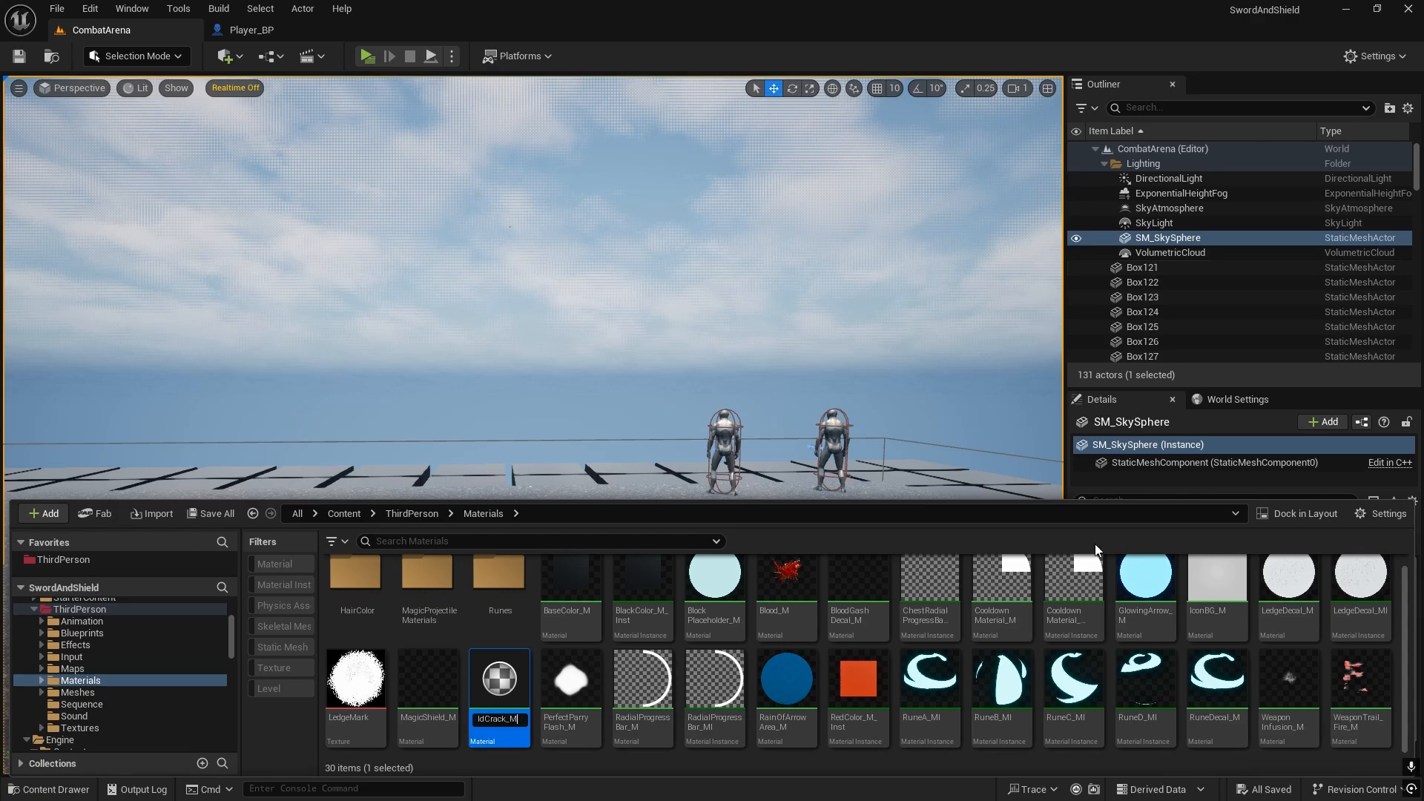
key("Return")
double_click(1203, 672)
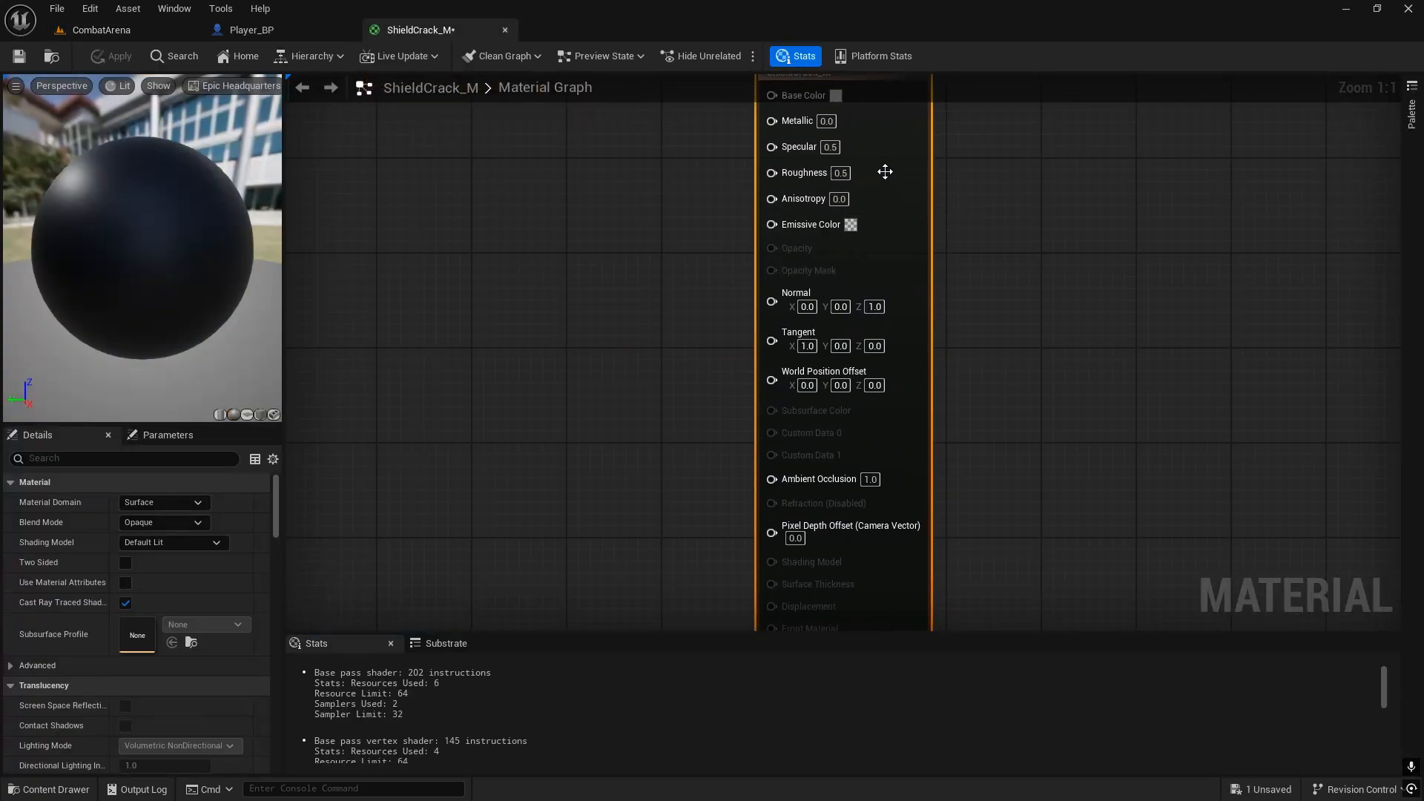
Step: Set the material's blend mode to Translucent and its shading model to Unlit
left_click(171, 524)
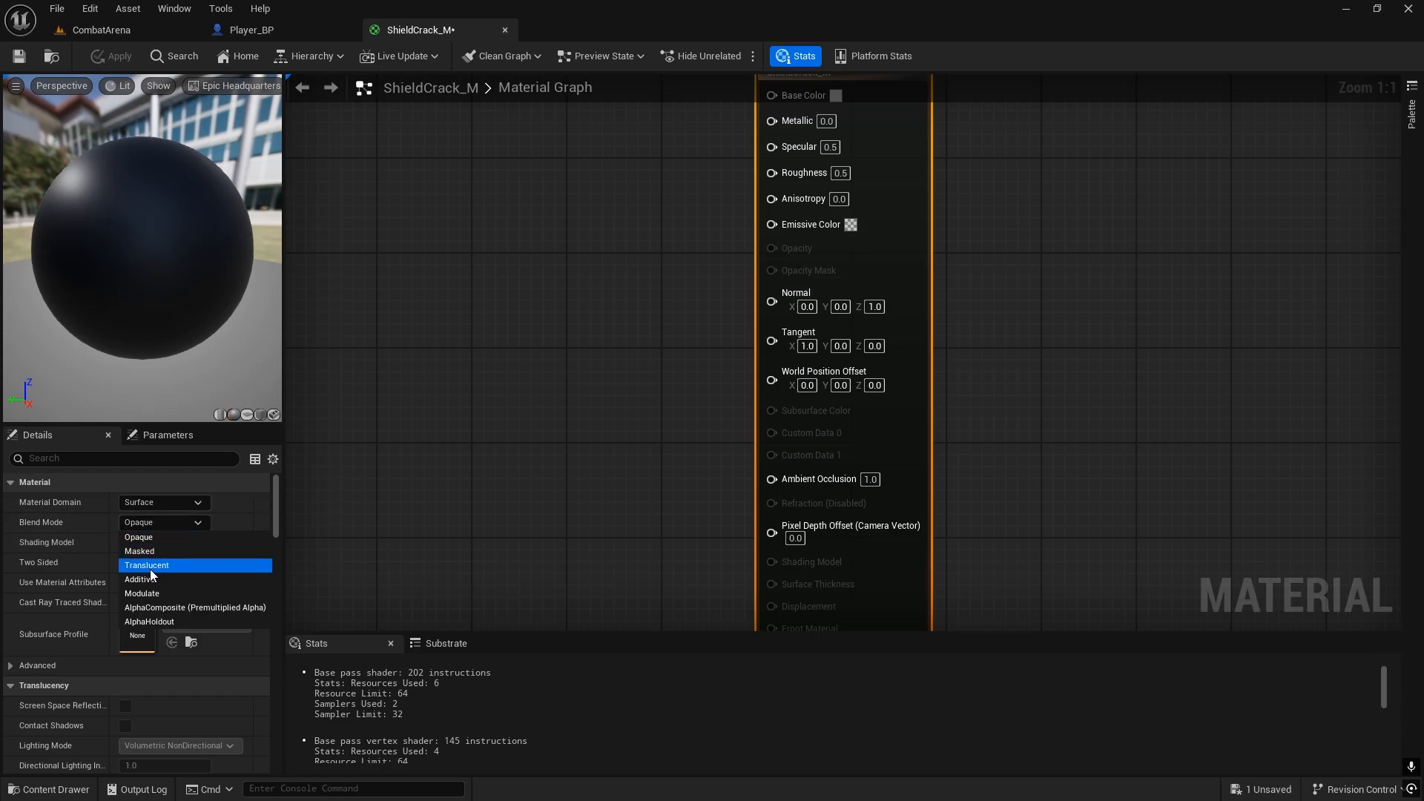
left_click(150, 568)
left_click(158, 542)
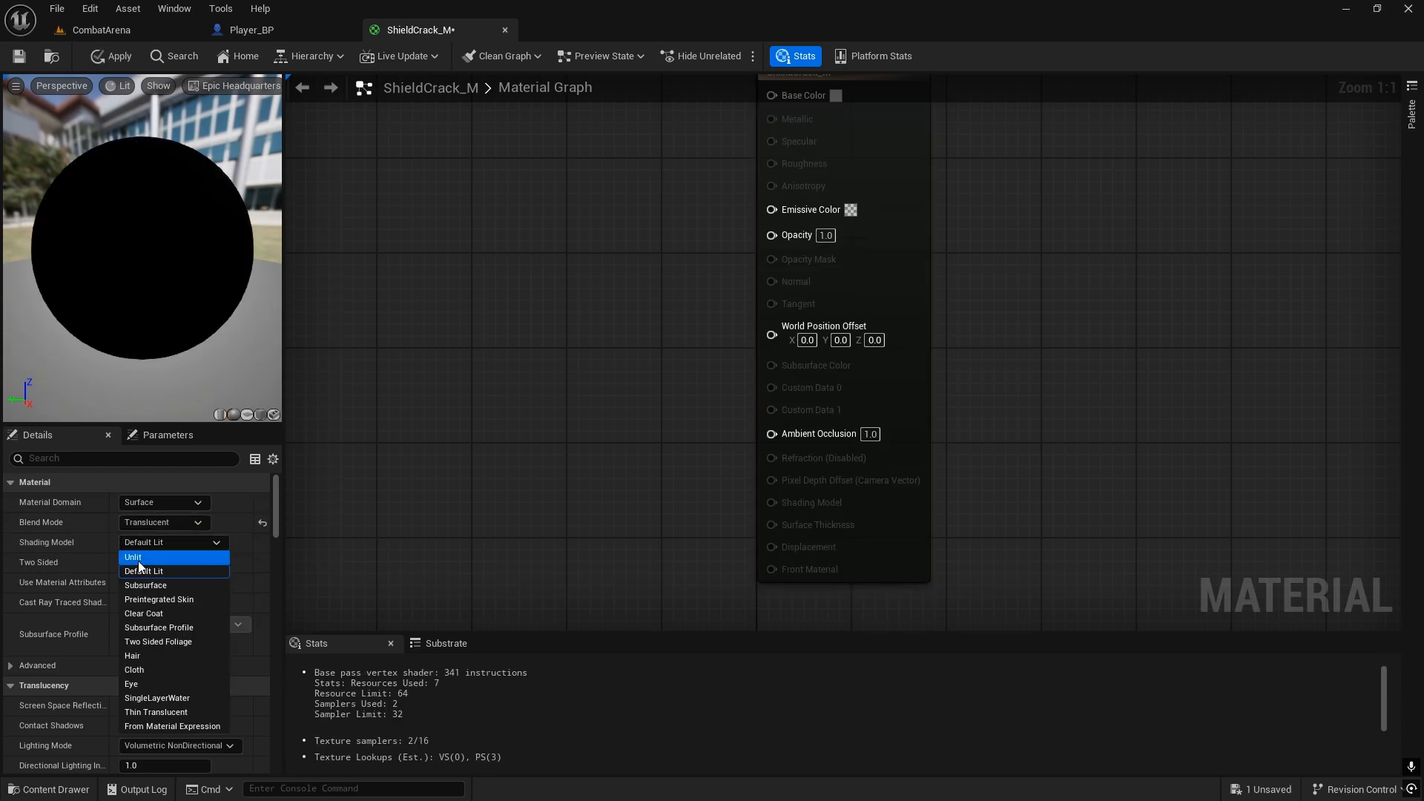
left_click(143, 564)
Step: Add a three-component constant colour node and feed its output into input A of a new Multiply node
right_click_drag(620, 228, 838, 317)
scroll(838, 318, "down", 2)
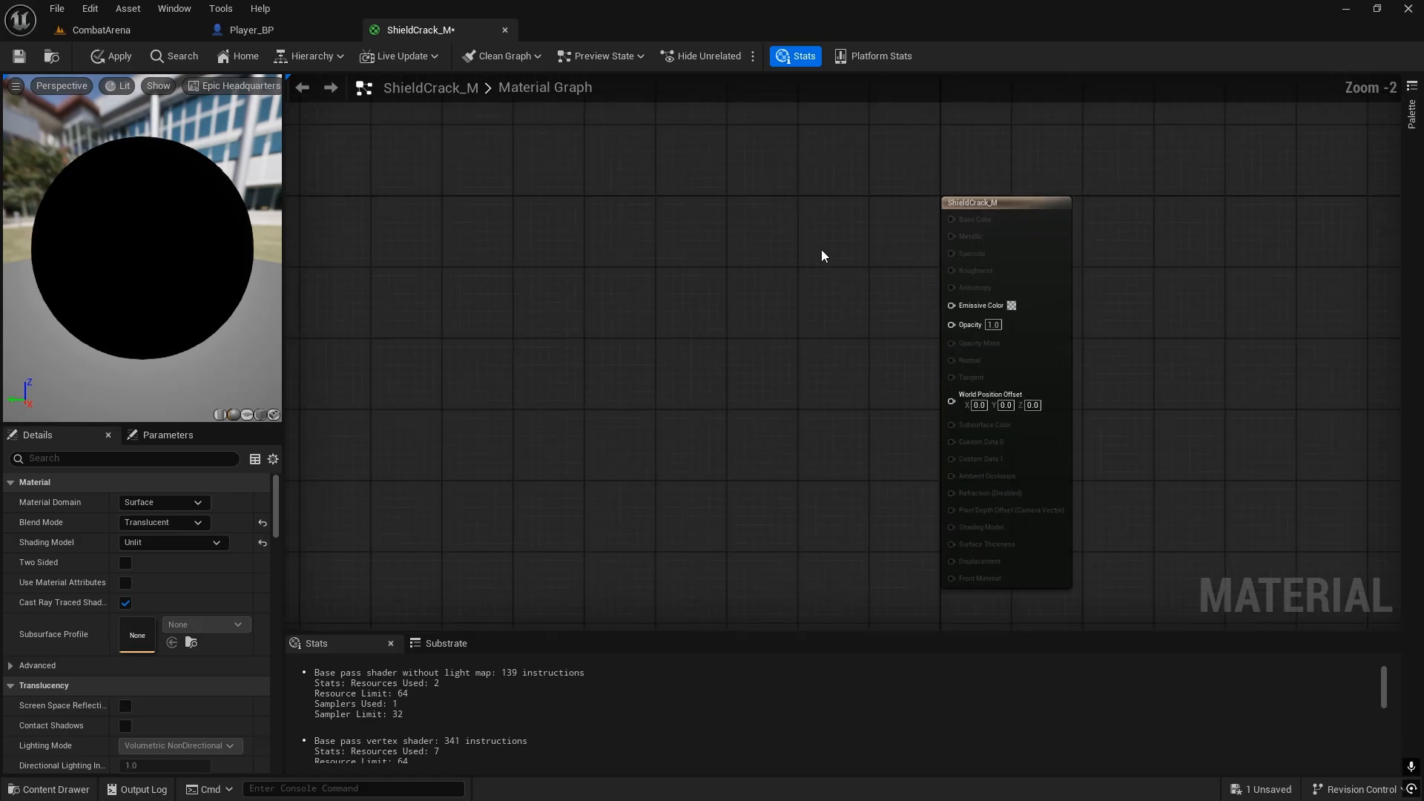
right_click_drag(821, 249, 919, 244)
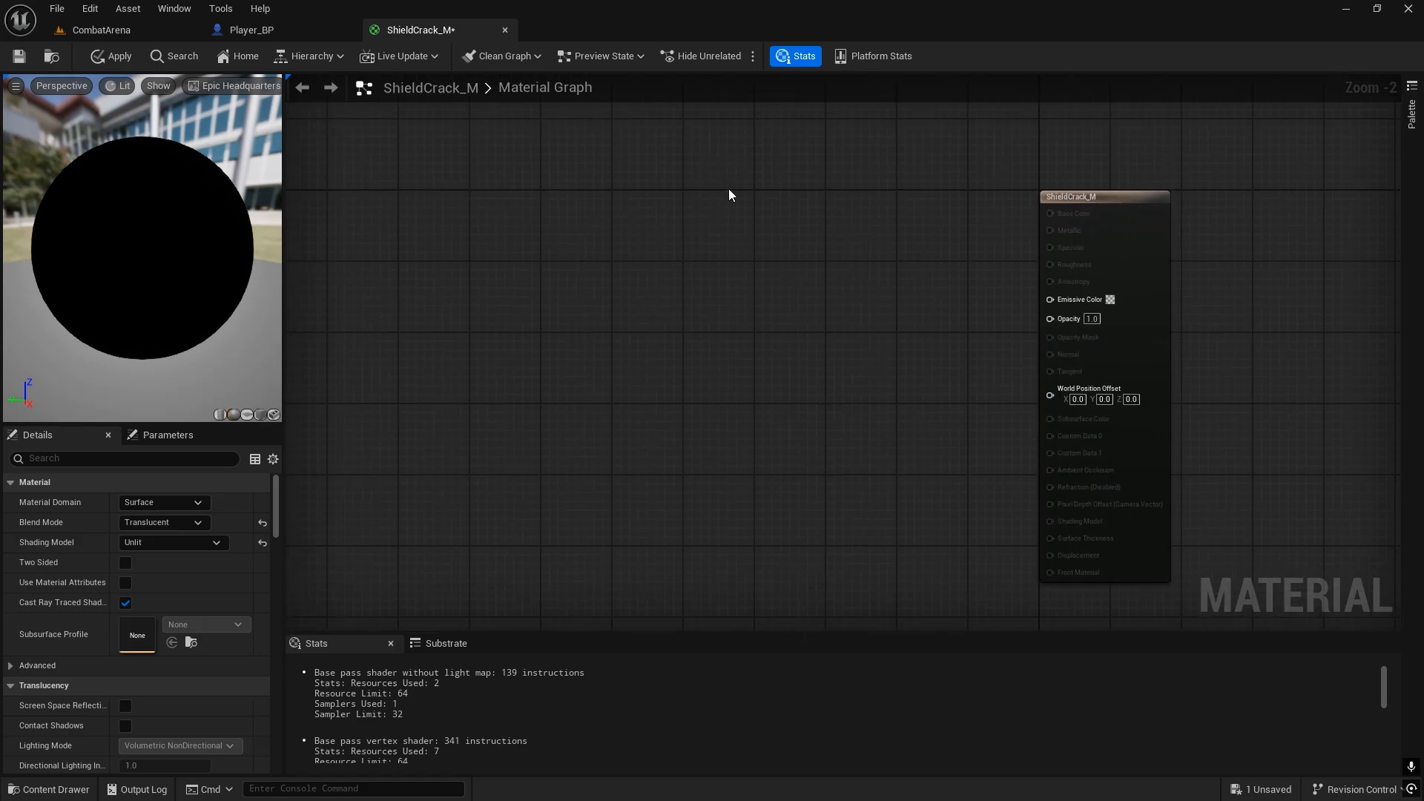
left_click(688, 202)
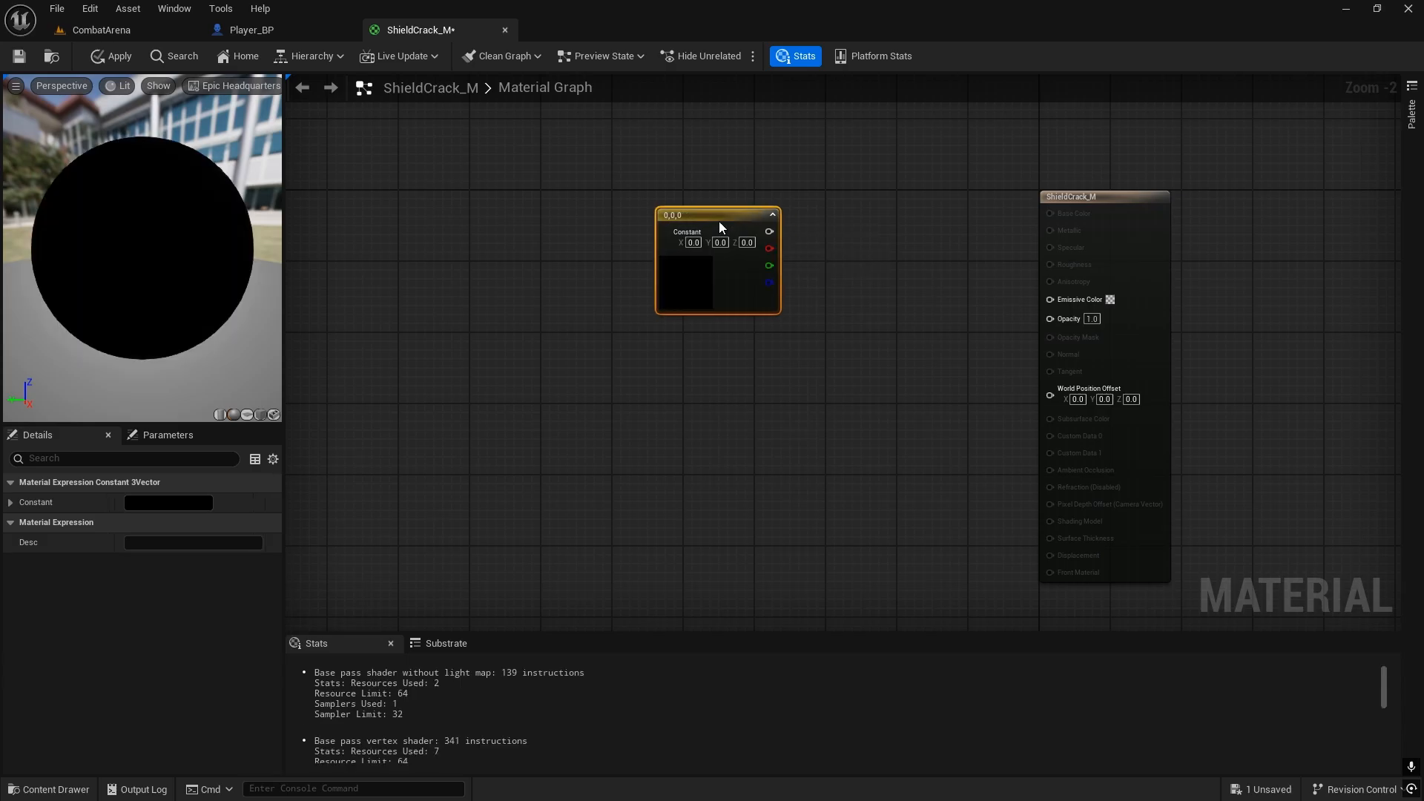
scroll(771, 199, "up", 2)
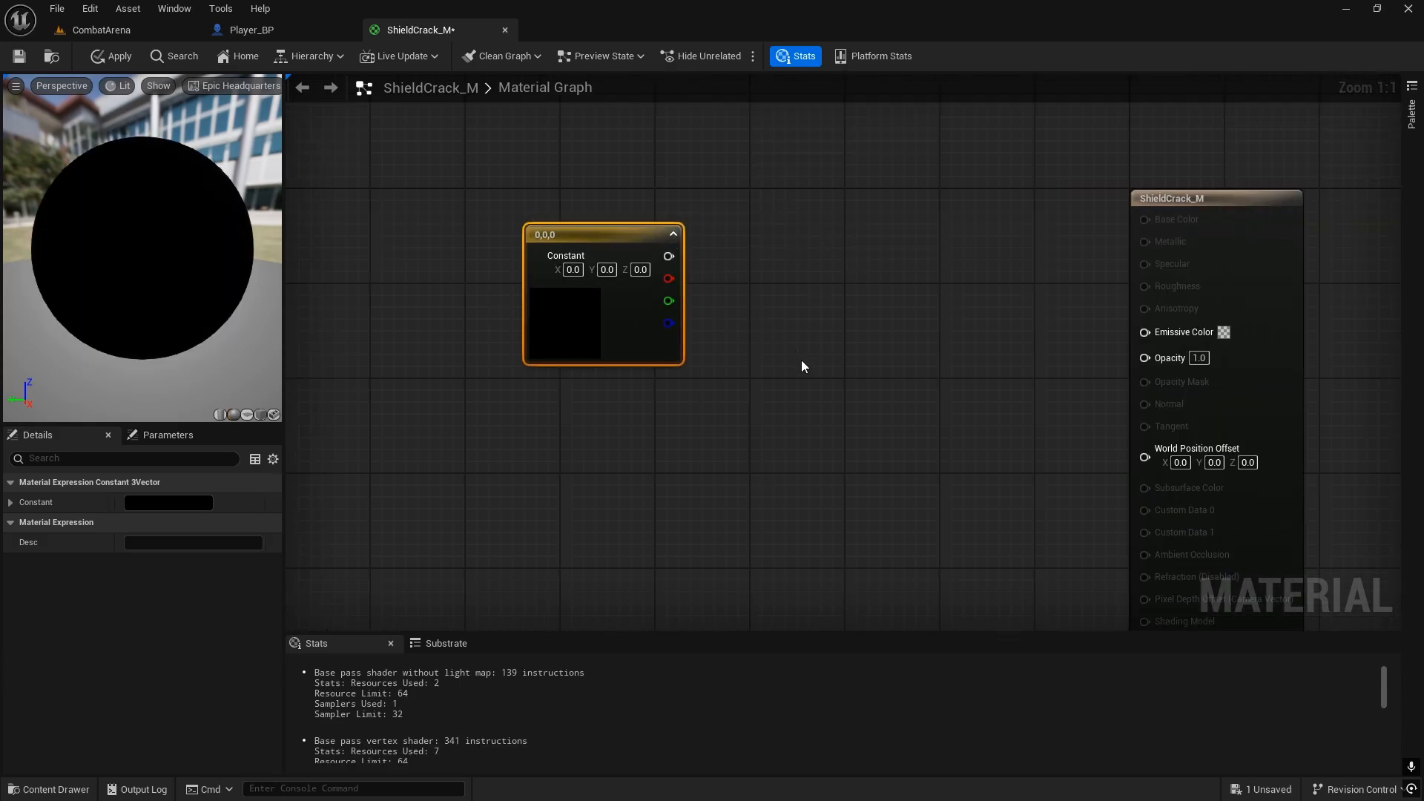
left_click(833, 358)
left_click_drag(669, 256, 911, 367)
right_click_drag(615, 424, 729, 379)
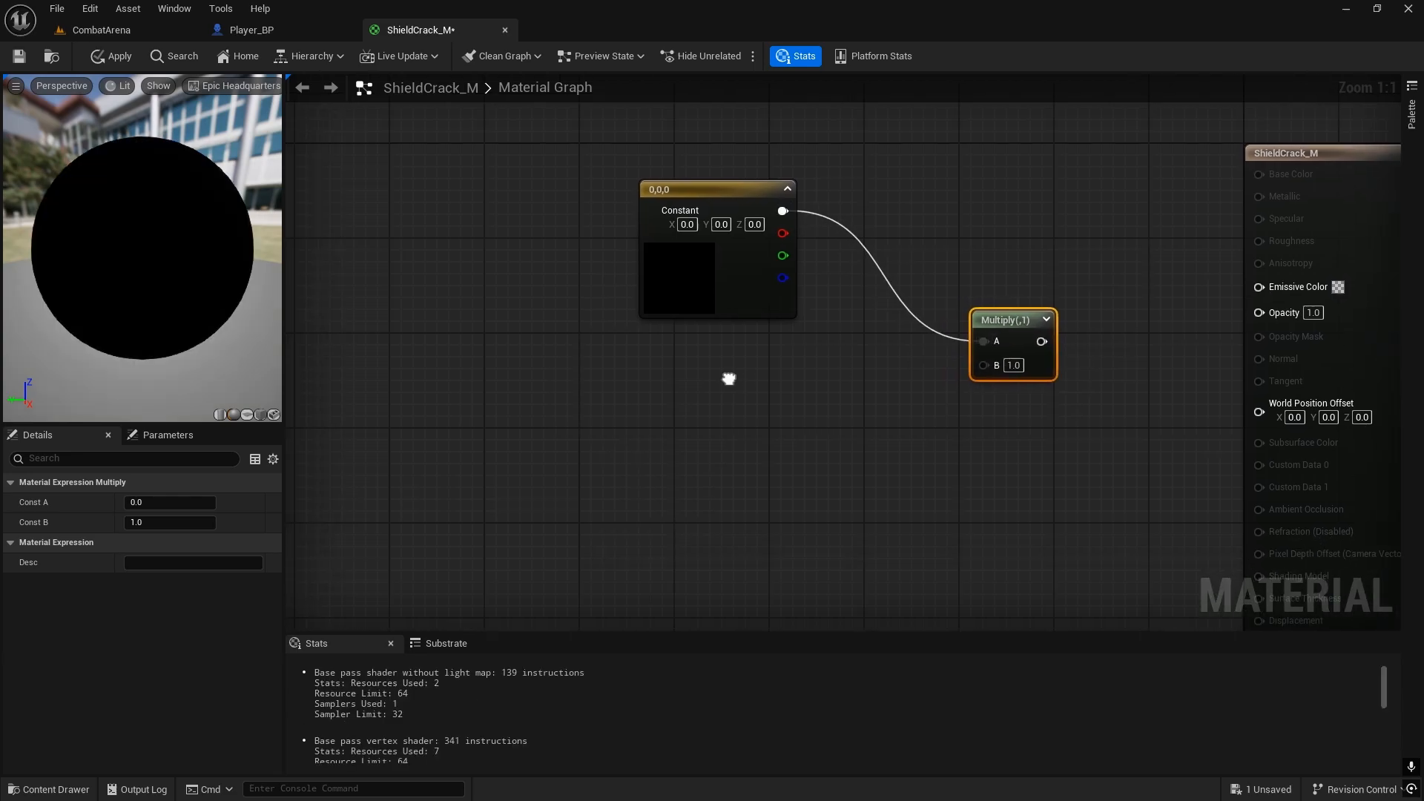
left_click(806, 434)
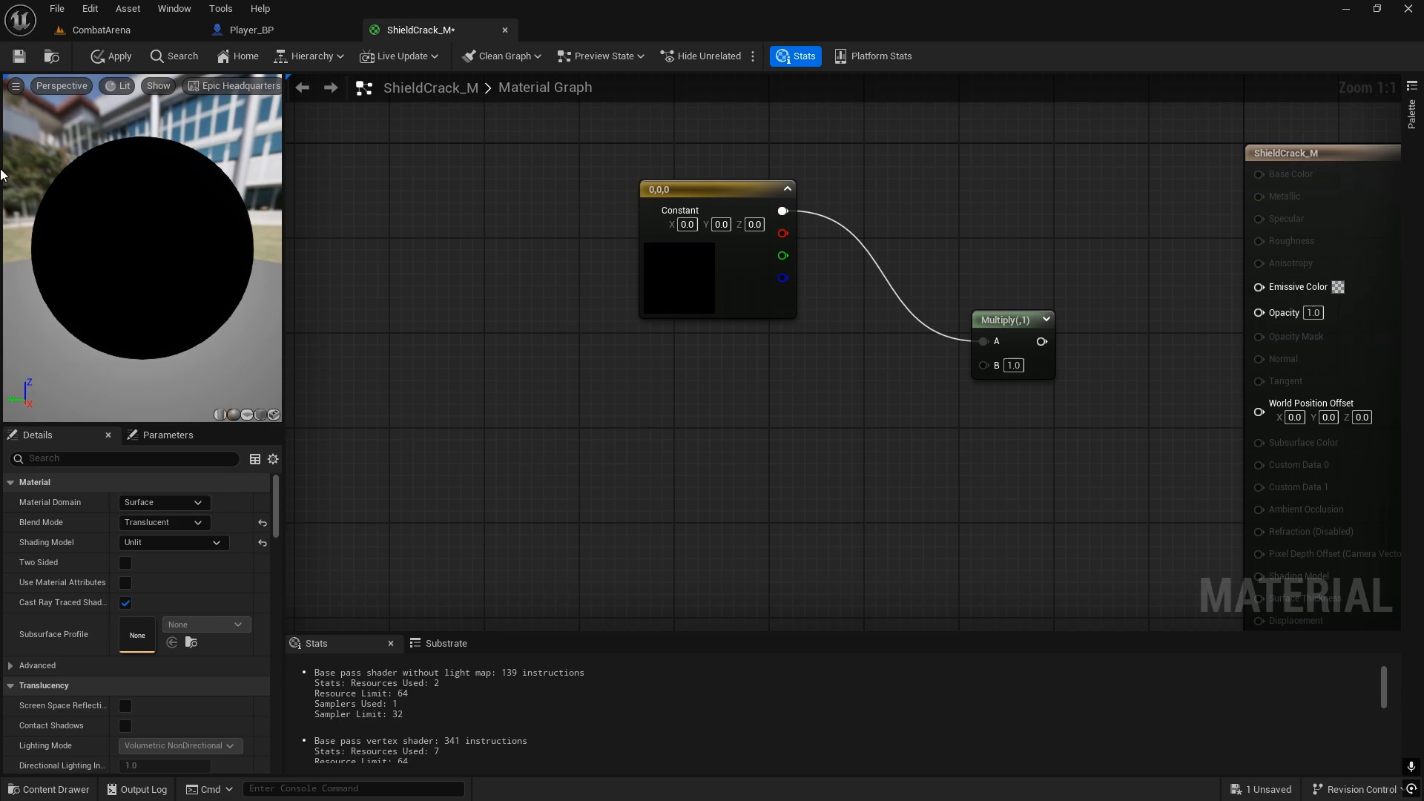
Step: Inspect the BrokenGlass texture in the ThirdPerson Textures folder and close it again
key("ctrl+space")
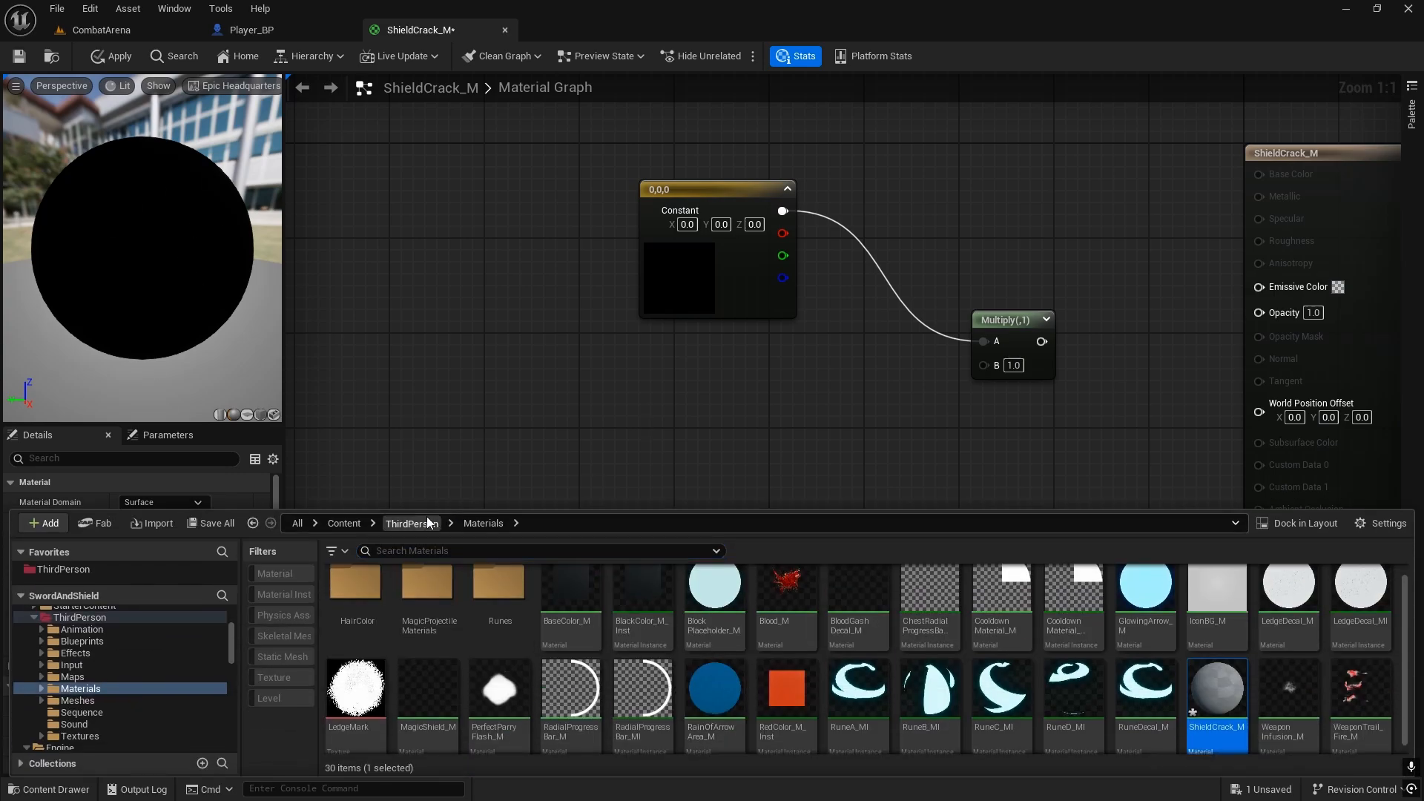
left_click(415, 523)
double_click(961, 597)
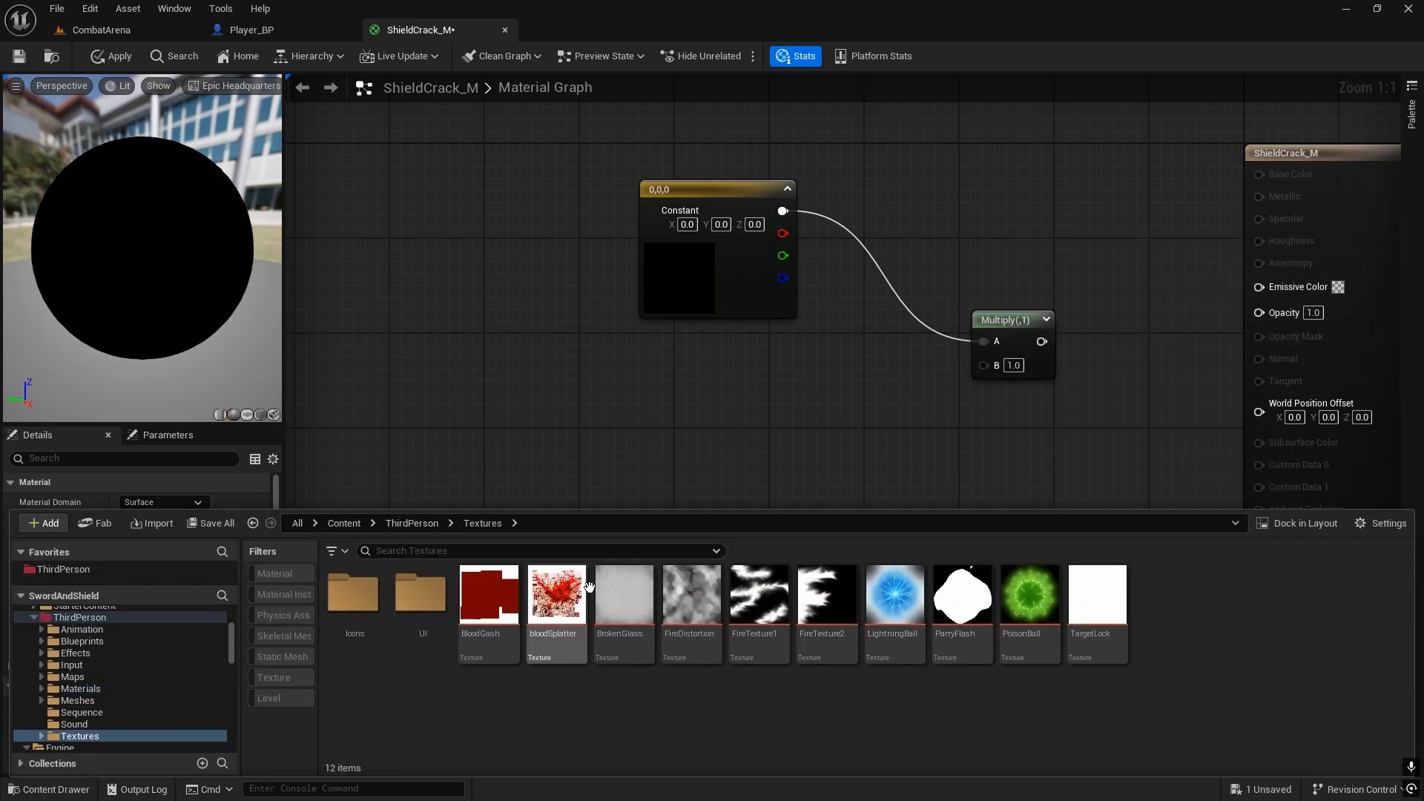
double_click(623, 597)
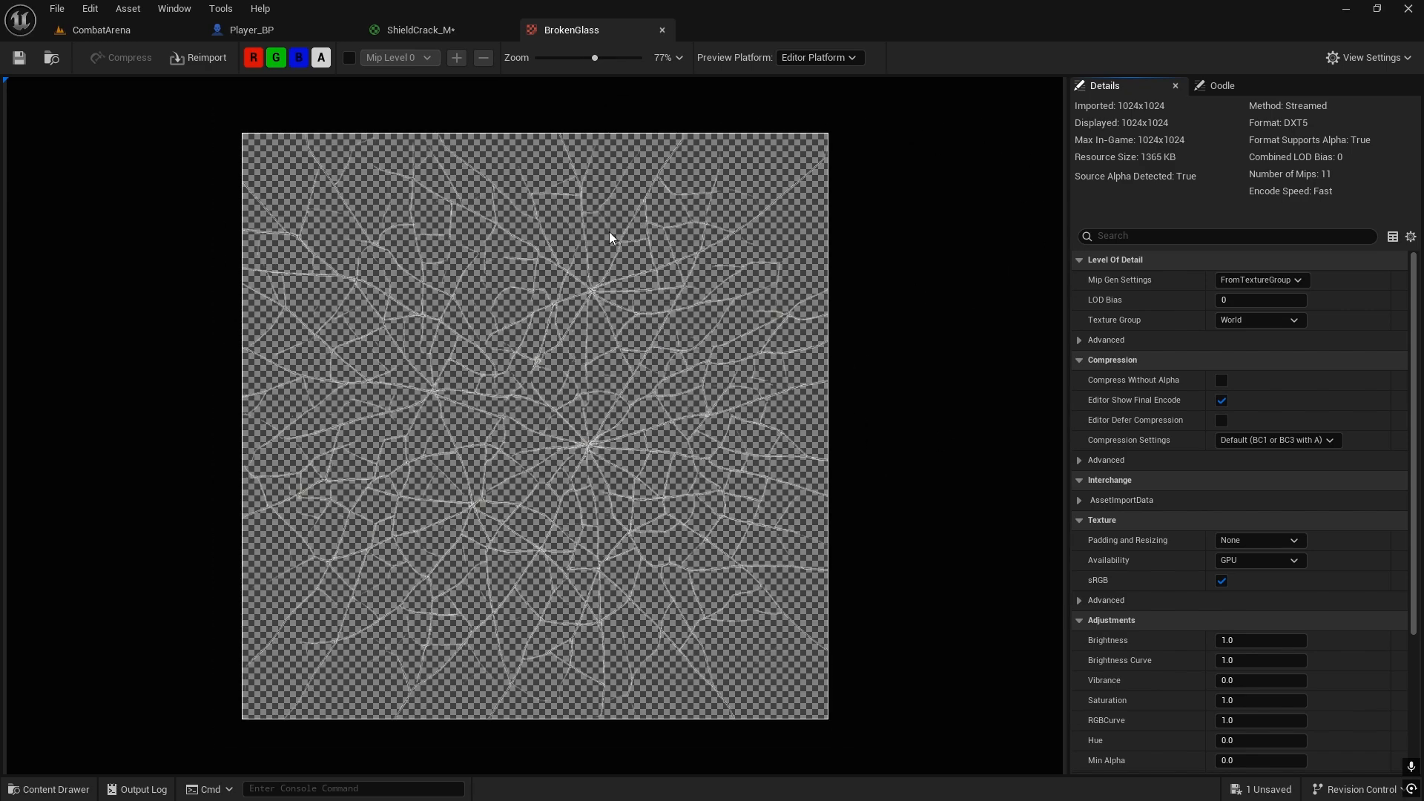
scroll(689, 208, "up", 2)
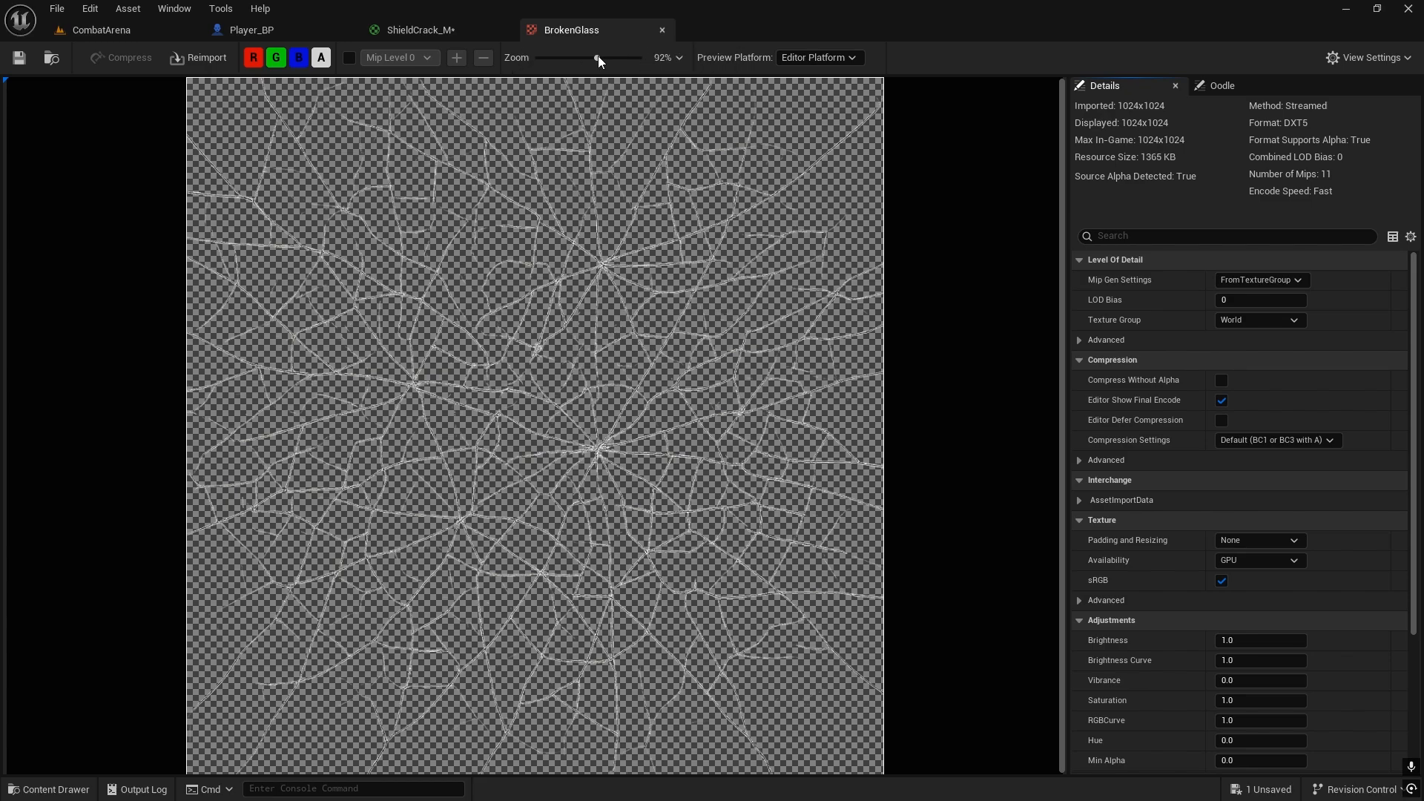
left_click(661, 30)
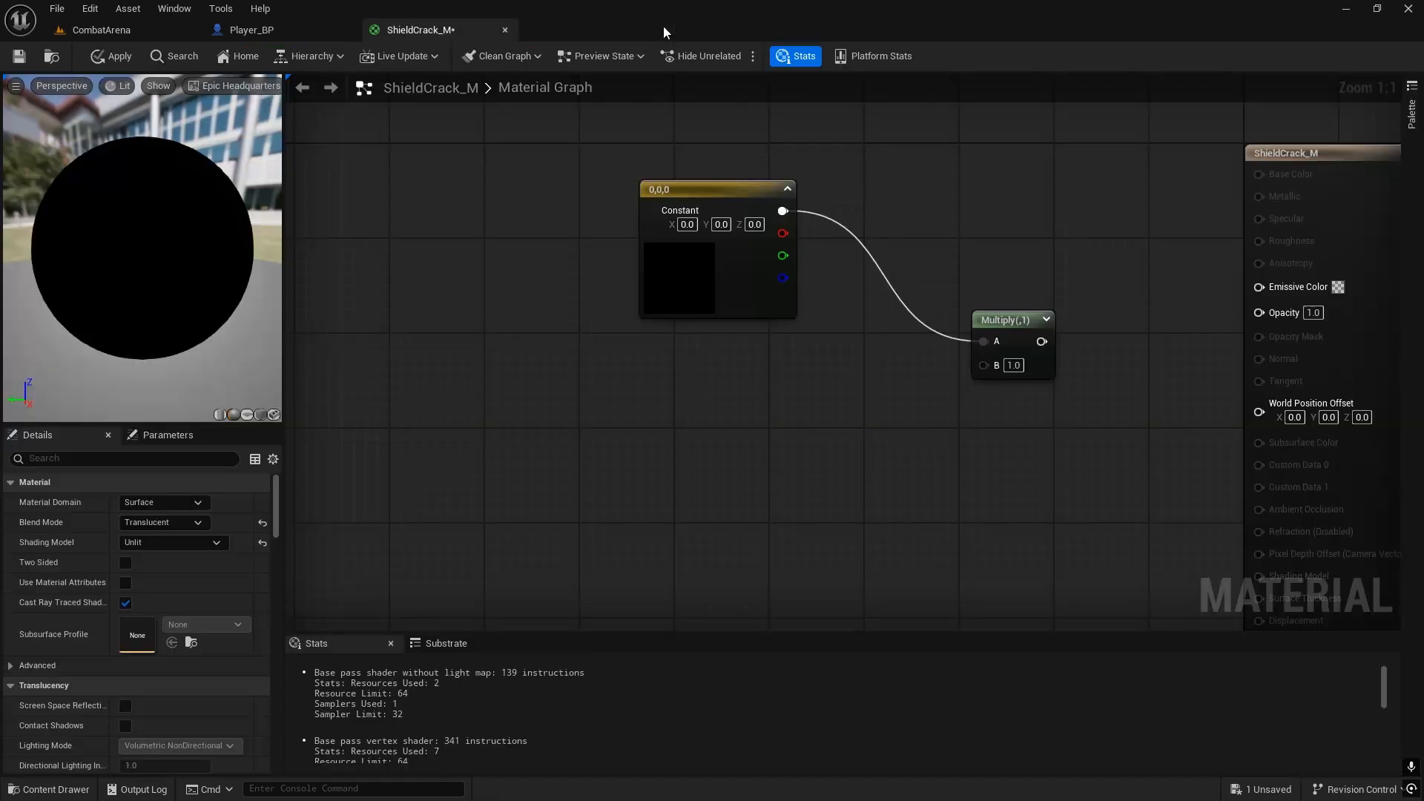
Step: Add the BrokenGlass texture as a Texture Sample, connect its RGB to the Multiply node's B input, and tidy the colour node's position
right_click_drag(667, 422, 668, 333)
key("ctrl+space")
left_click_drag(617, 658, 994, 280)
left_click_drag(701, 293, 748, 339)
right_click_drag(723, 170, 560, 241)
left_click_drag(560, 170, 609, 170)
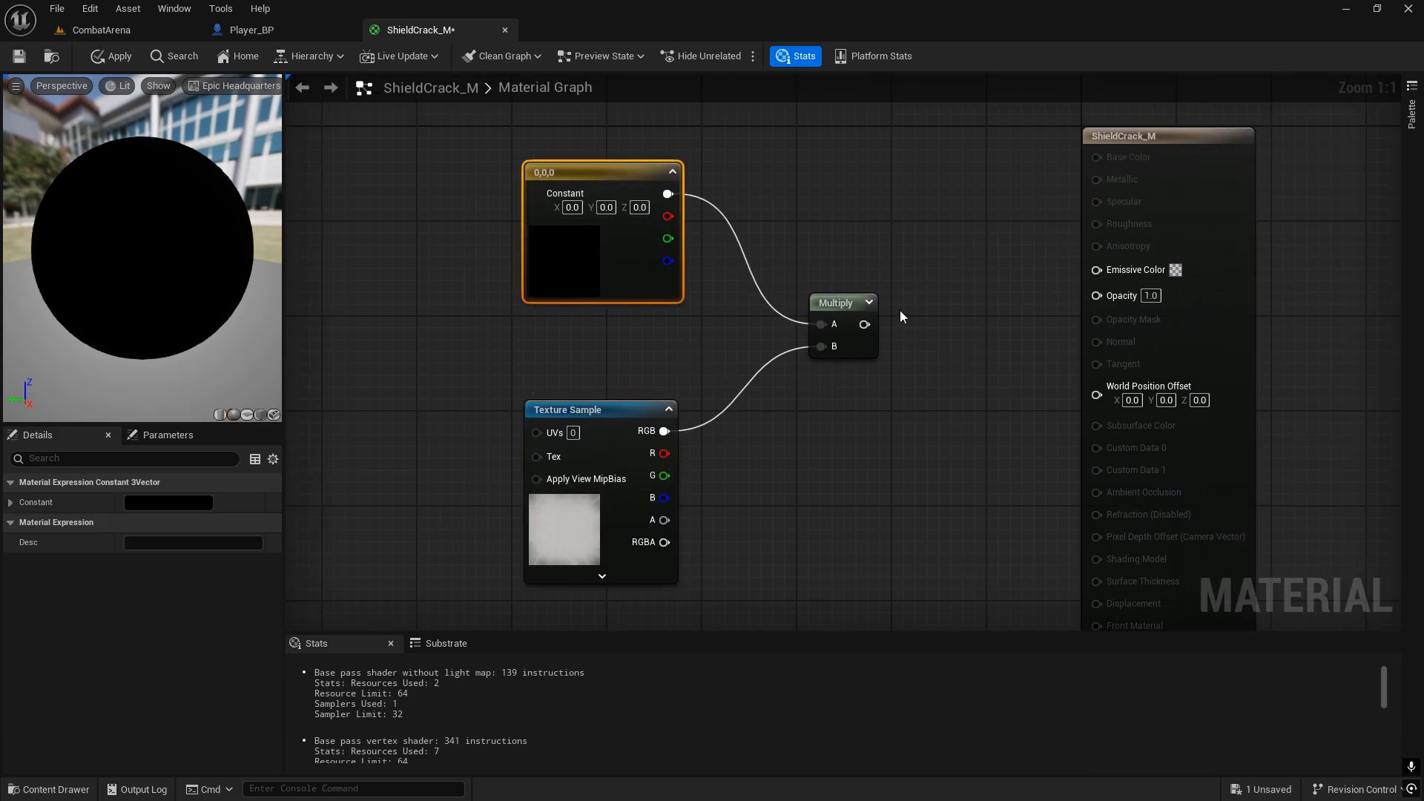
Step: Move the constant, Texture Sample and Multiply nodes together farther from the material output to make room
left_click_drag(864, 324, 951, 305)
left_click(577, 344)
left_click_drag(413, 479, 919, 230)
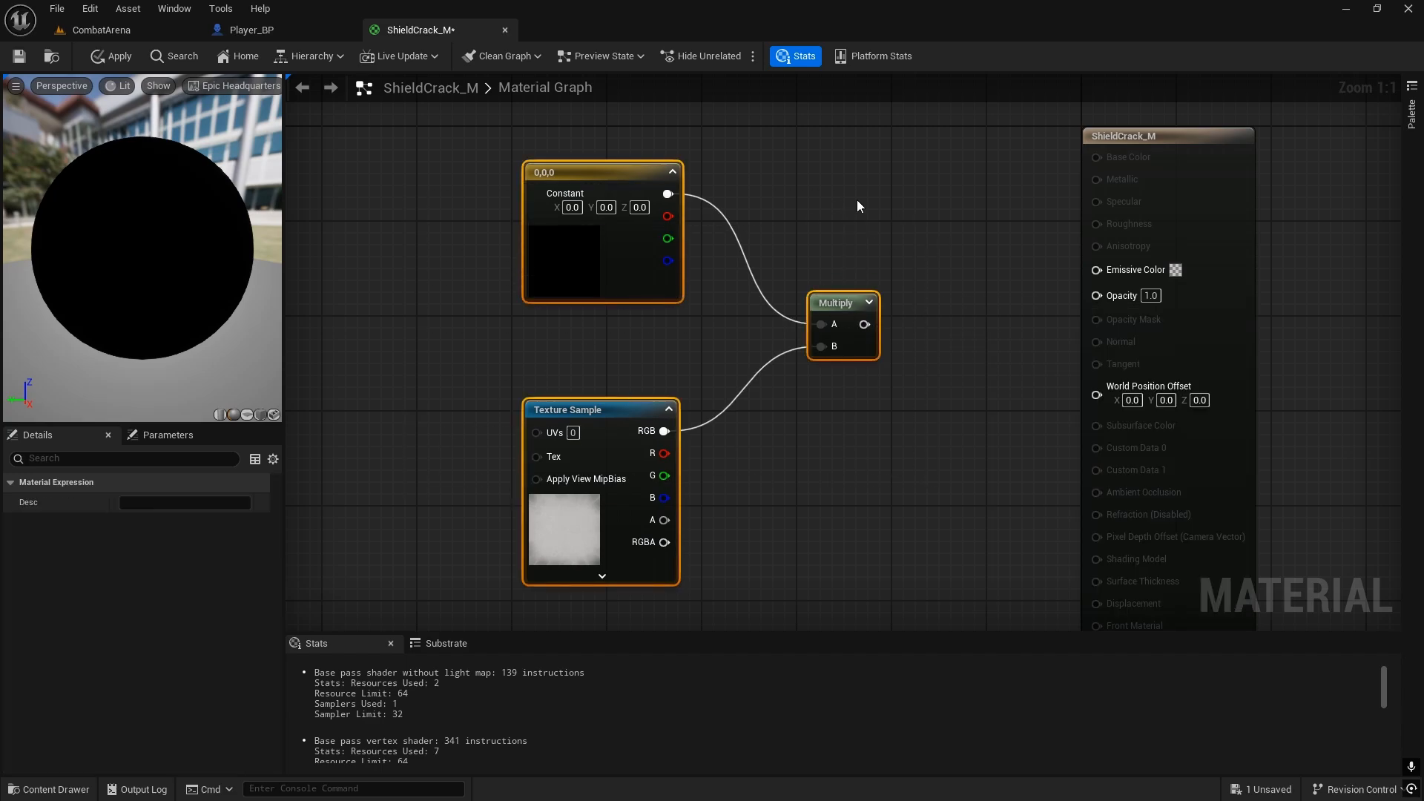
left_click_drag(836, 302, 670, 267)
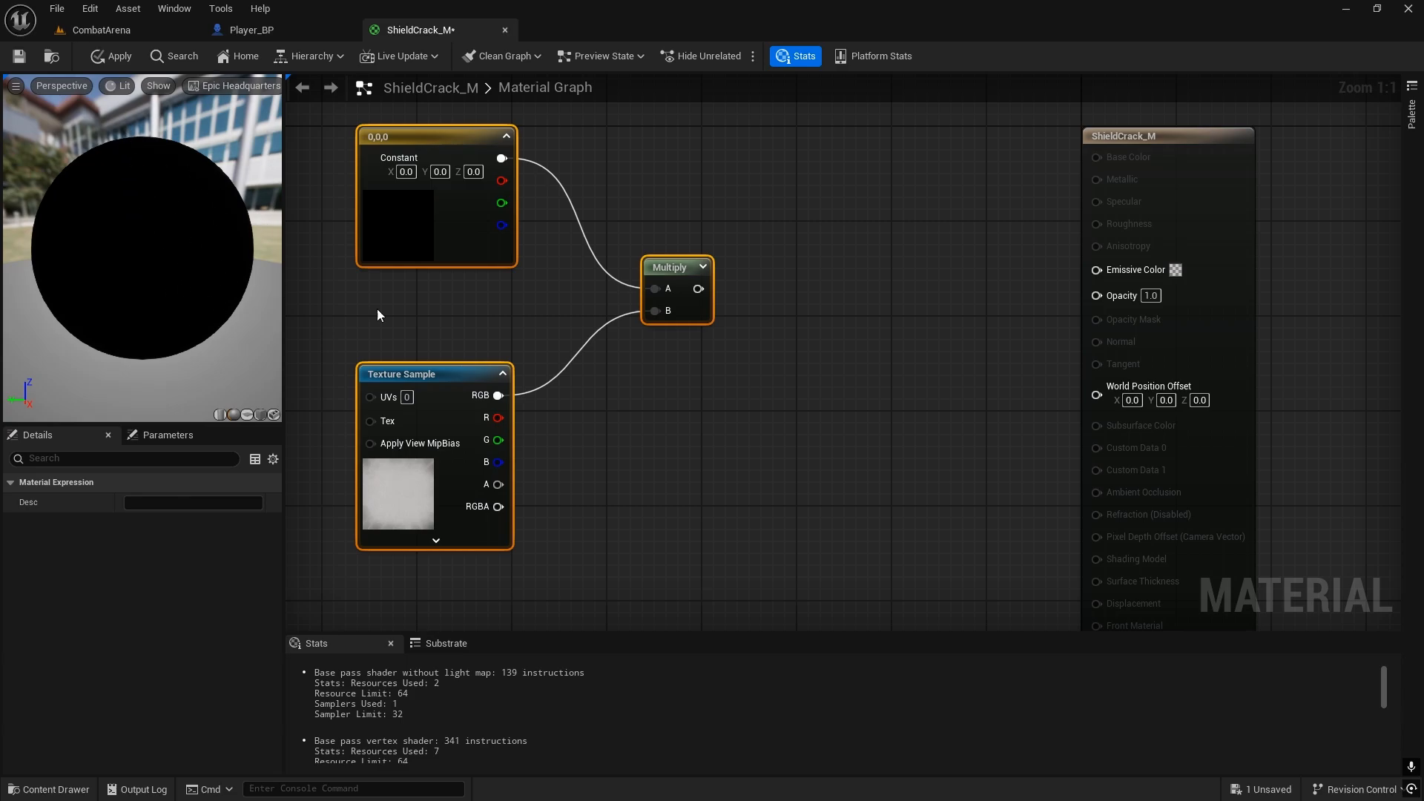
right_click_drag(746, 351, 819, 445)
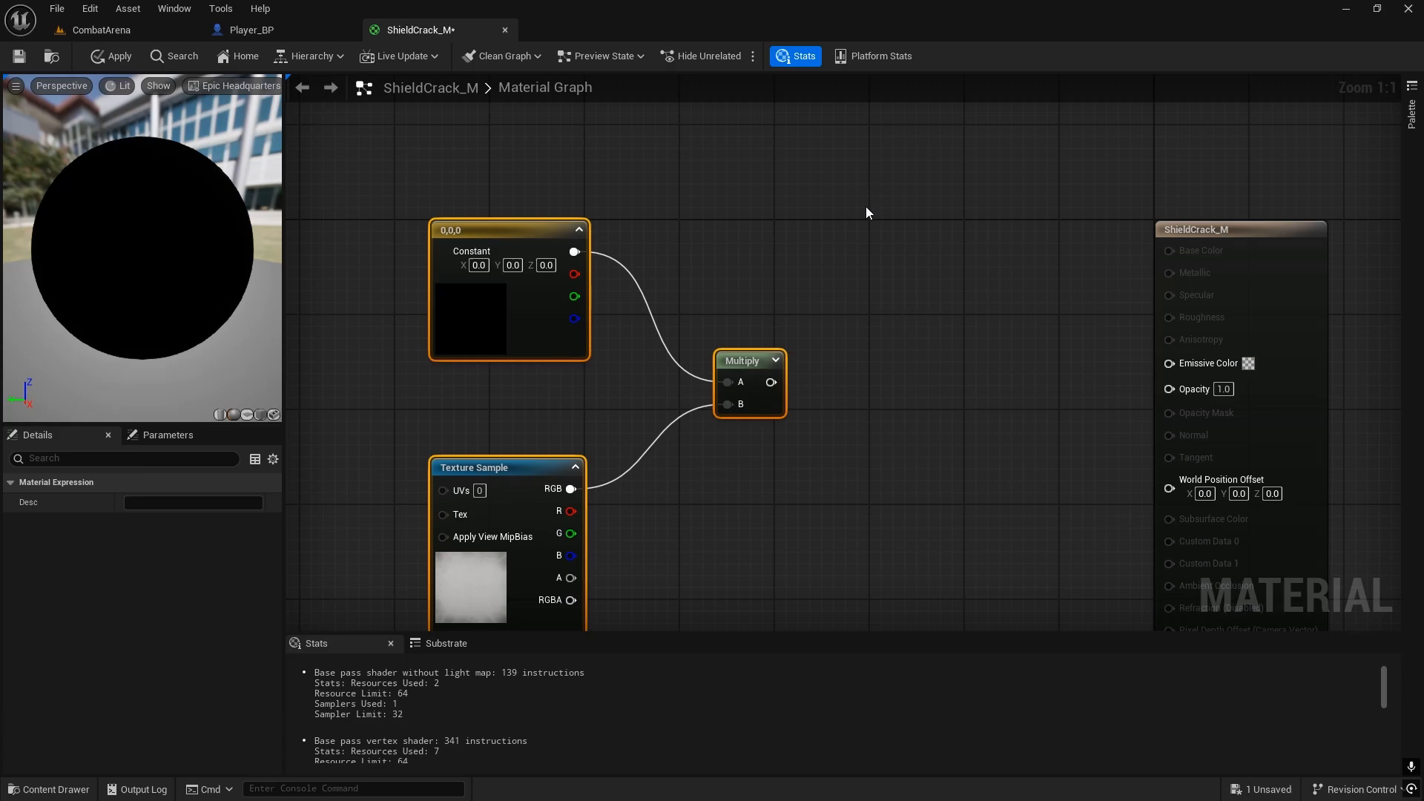
Step: Add a Particle Color node above the existing Multiply node
right_click(786, 182)
type("partic")
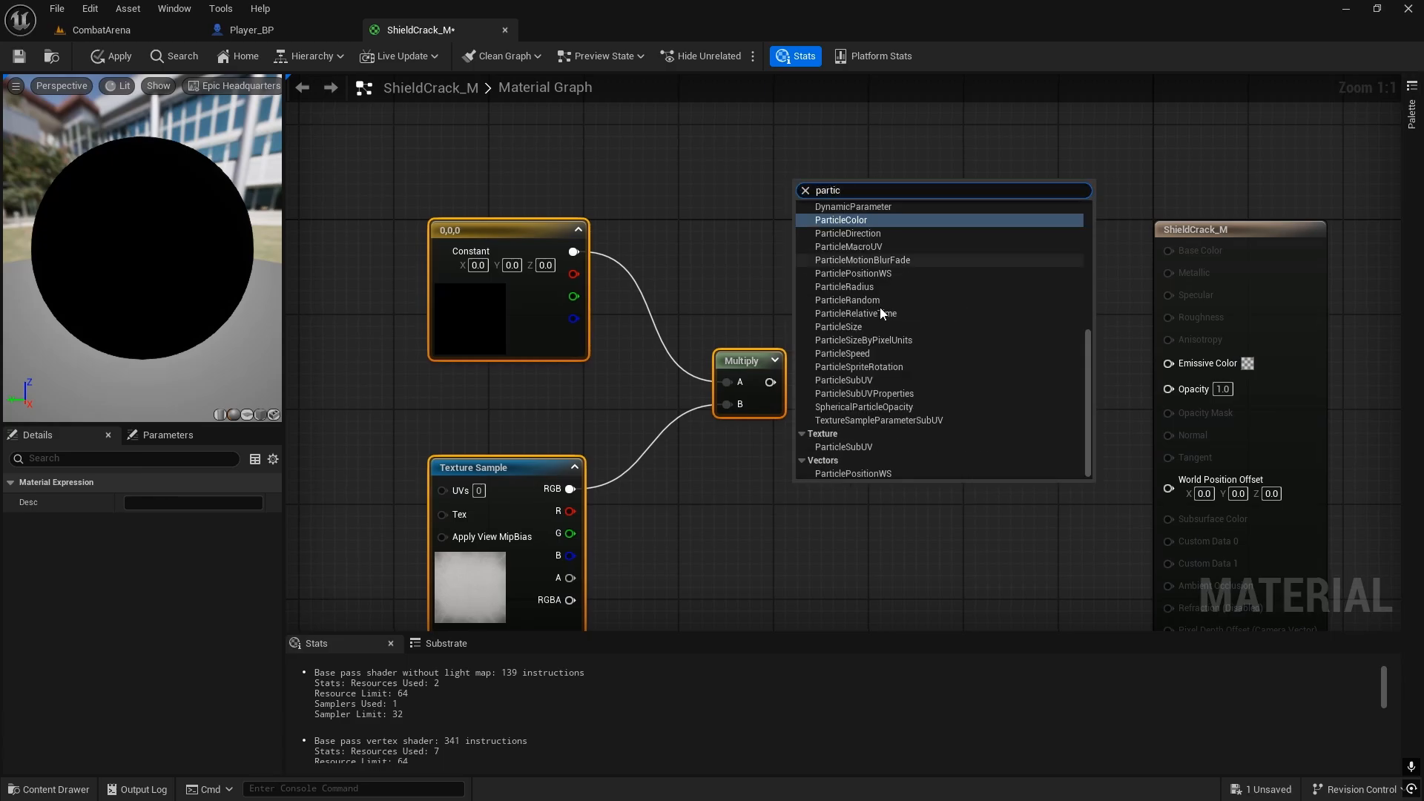
left_click(856, 219)
left_click_drag(789, 156, 742, 120)
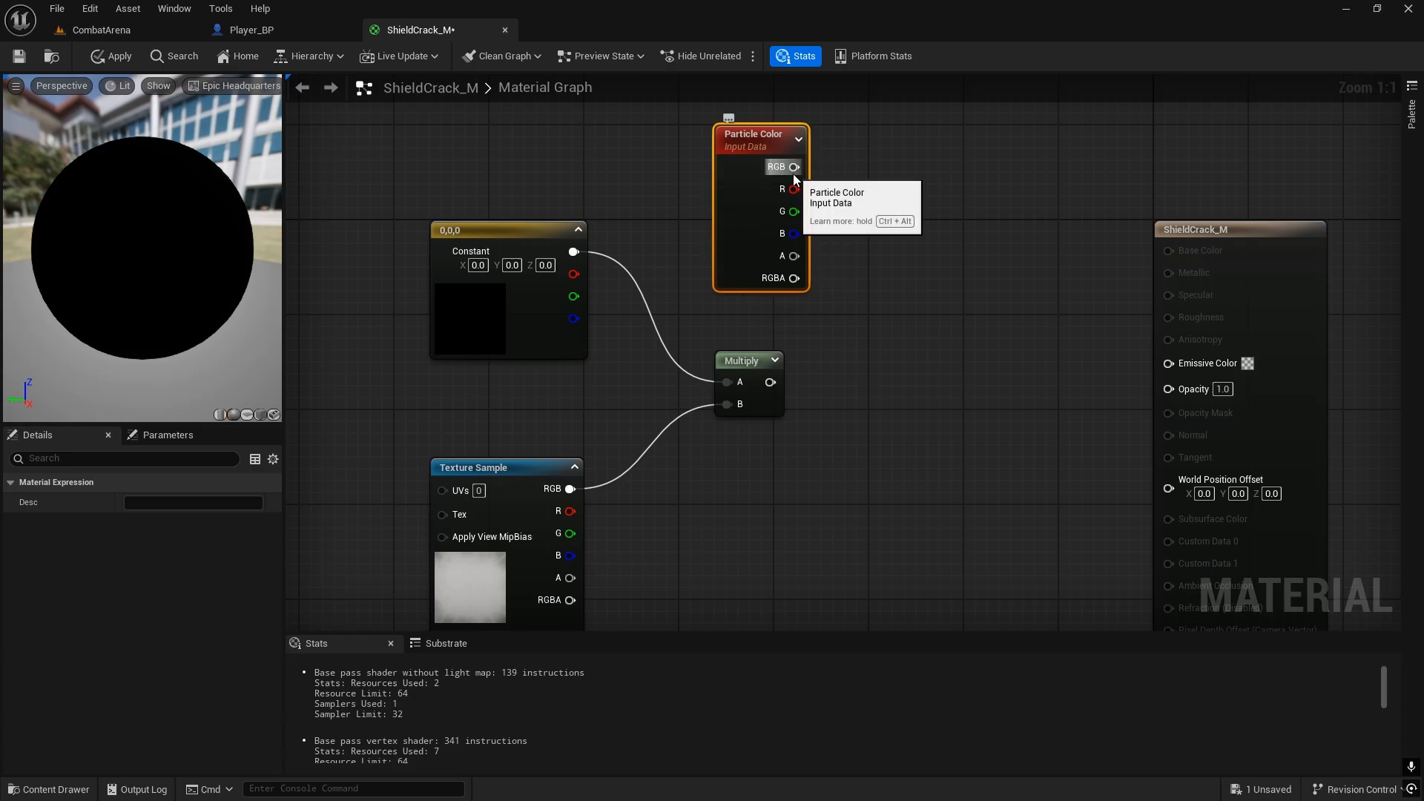
Step: Multiply the Particle Color RGB by the first Multiply's result in a new Multiply node and connect it to Emissive Color
left_click_drag(794, 170, 967, 320)
type("multi")
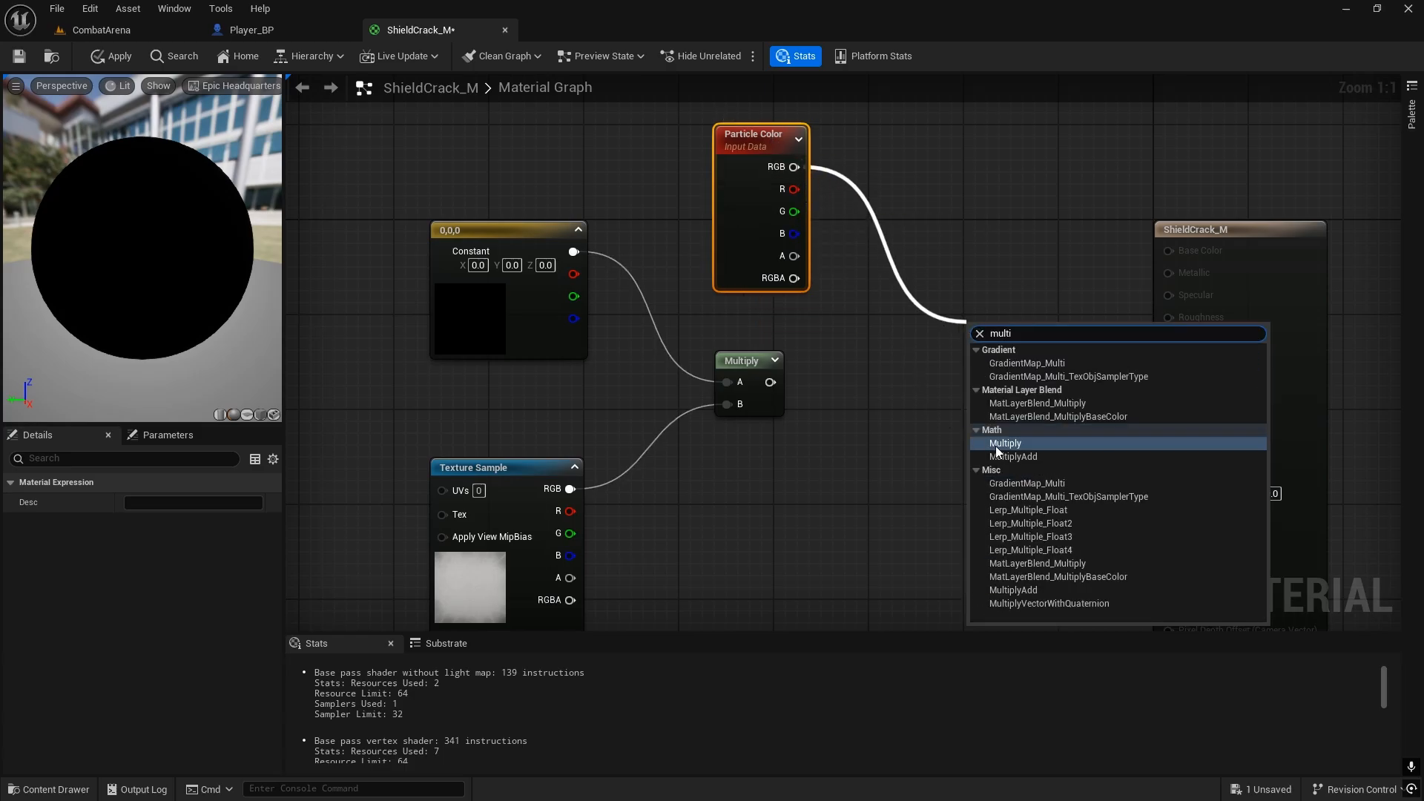
left_click(995, 446)
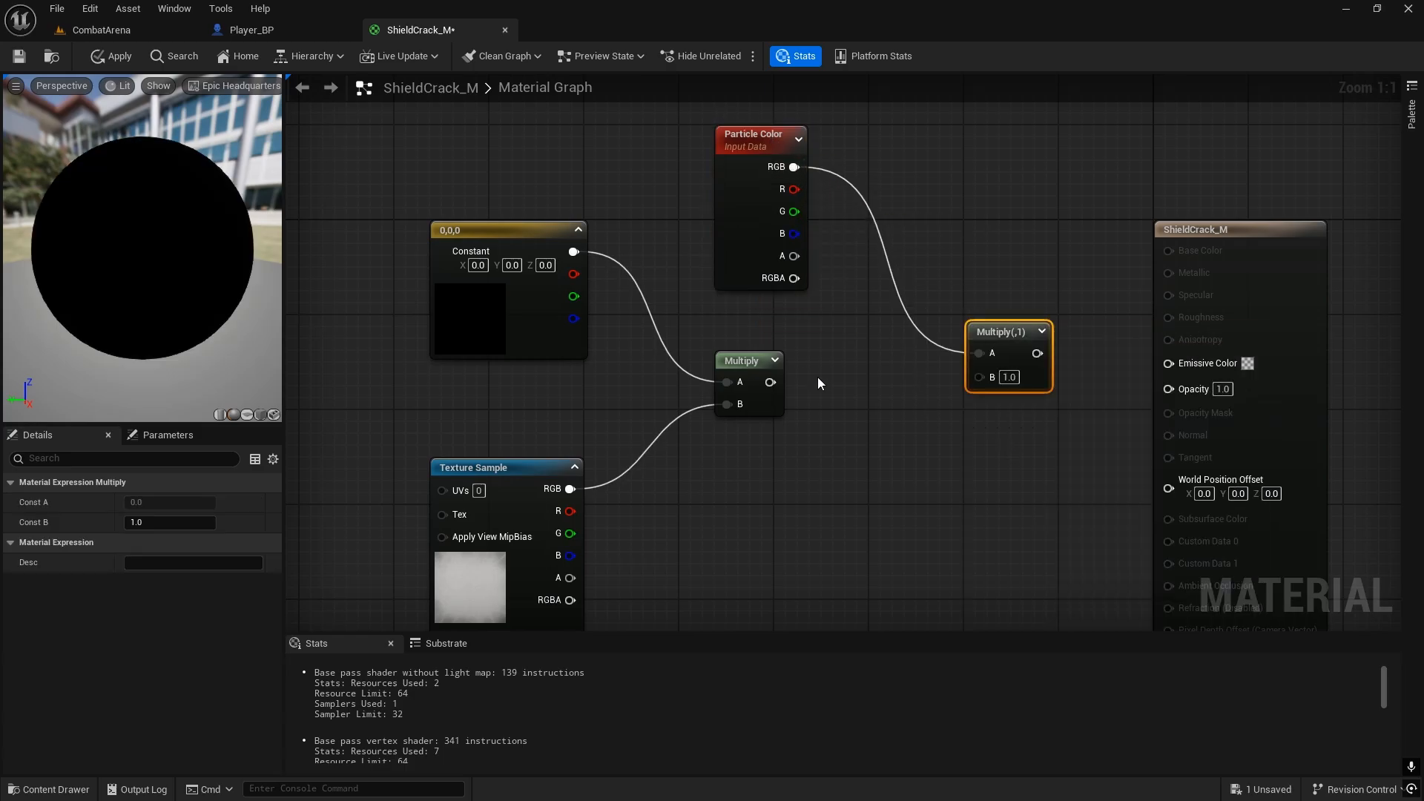
left_click_drag(772, 382, 978, 376)
left_click_drag(1008, 346, 1227, 362)
Step: Multiply the Particle Color alpha by the Texture Sample alpha in a new Multiply node and connect it to Opacity
right_click_drag(925, 493, 869, 387)
scroll(918, 334, "down", 2)
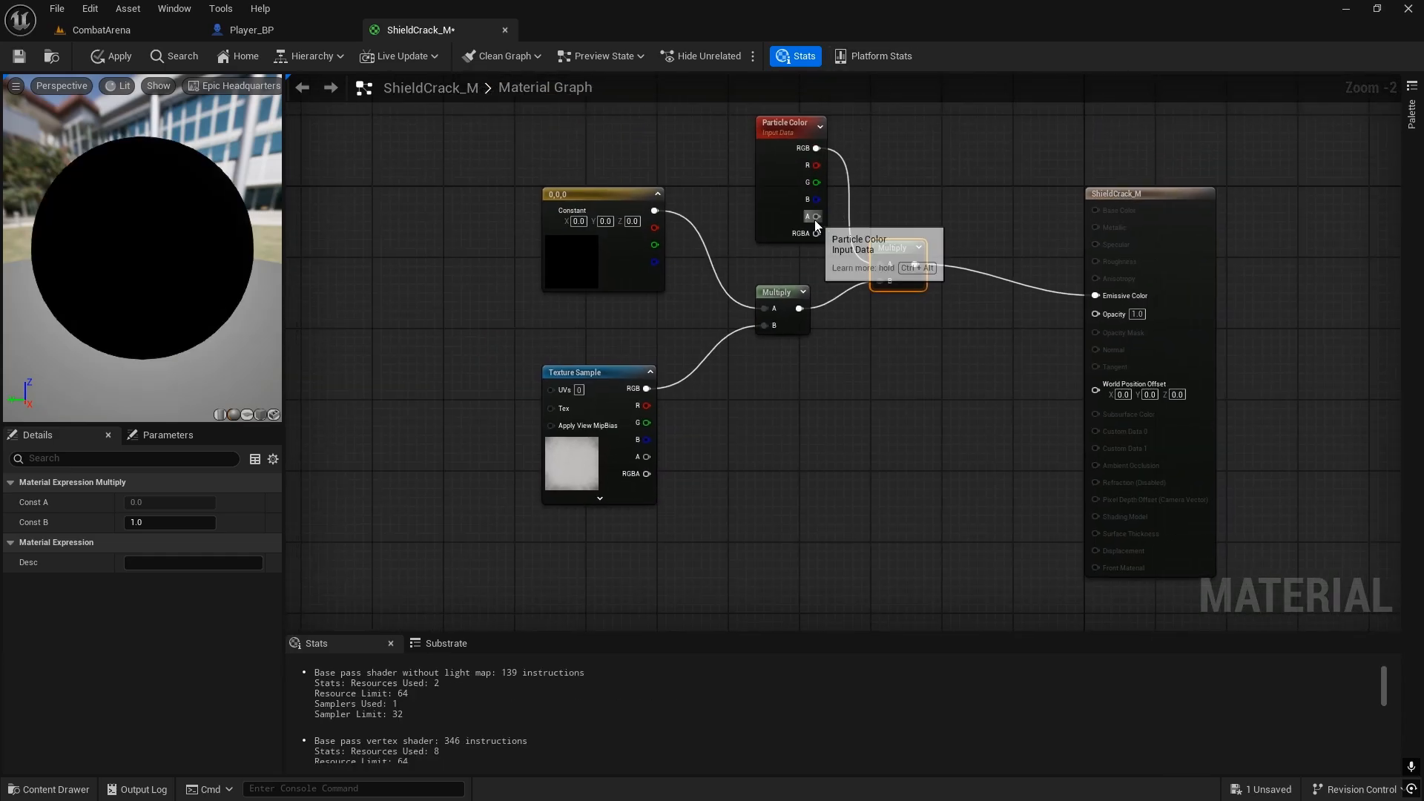
left_click_drag(815, 218, 865, 419)
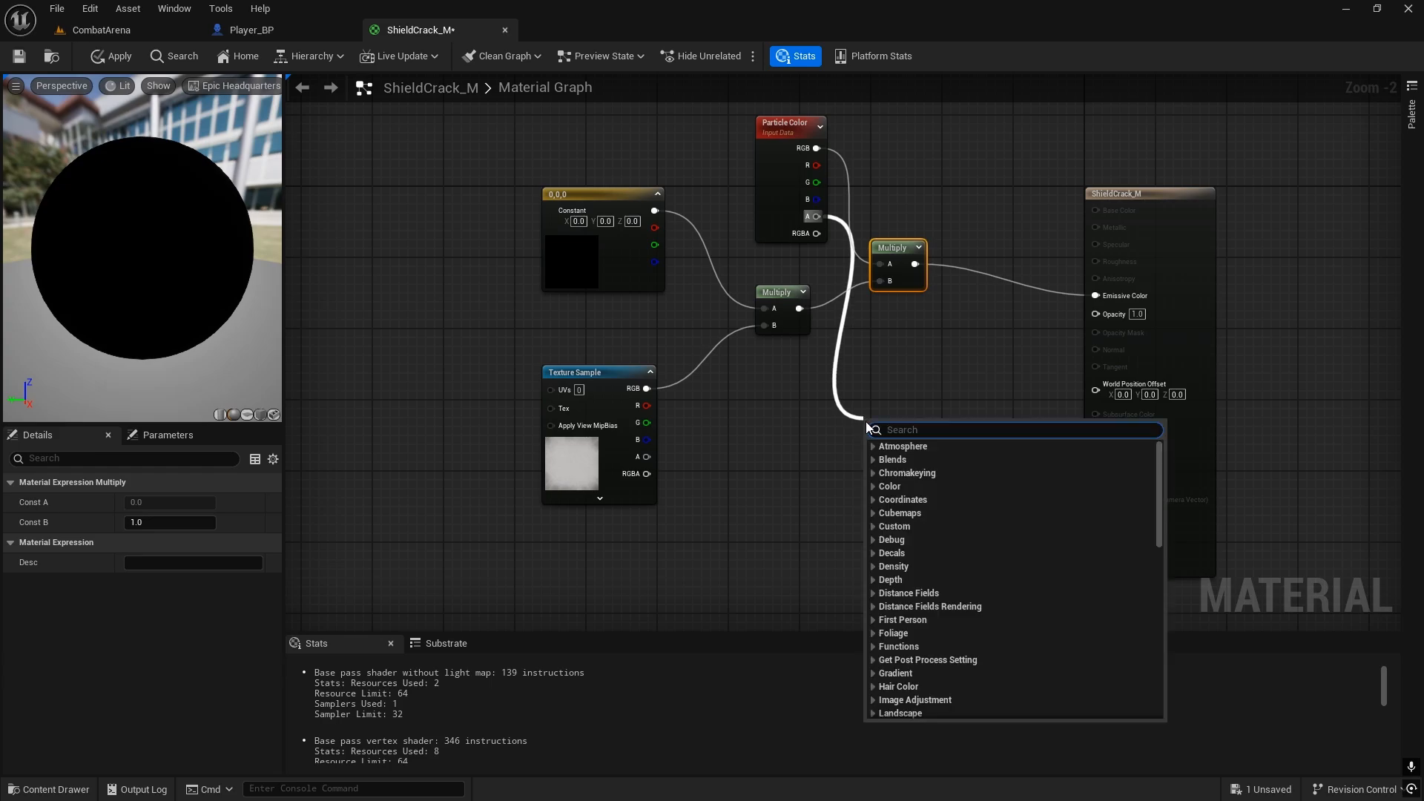
type("multi")
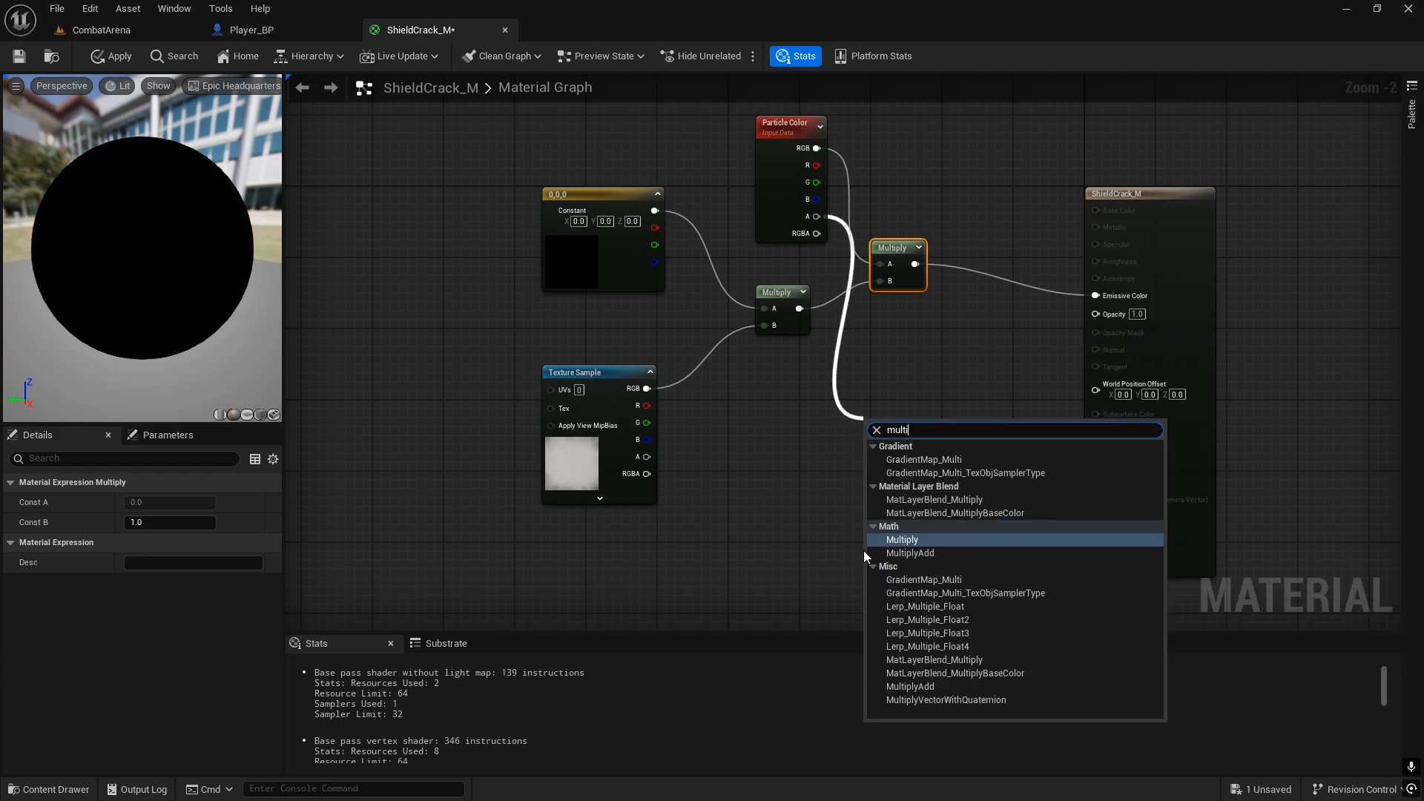
key("Return")
scroll(752, 455, "up", 1)
left_click_drag(634, 478, 1168, 288)
left_click(805, 485)
left_click(1008, 420)
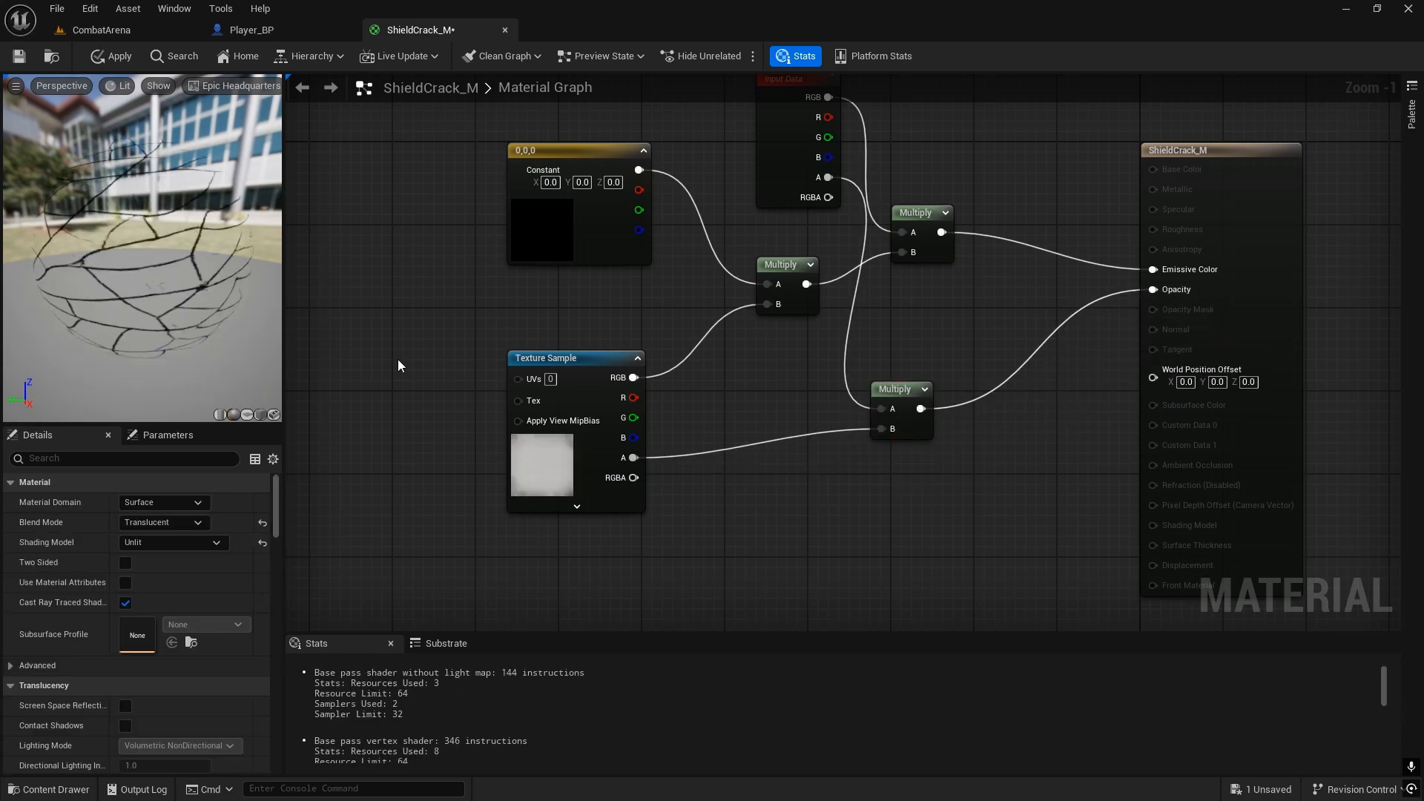
Step: Set the three-component constant's colour to a fully saturated orange-red with hue 1.155 and value 20
left_click_drag(154, 285, 264, 229)
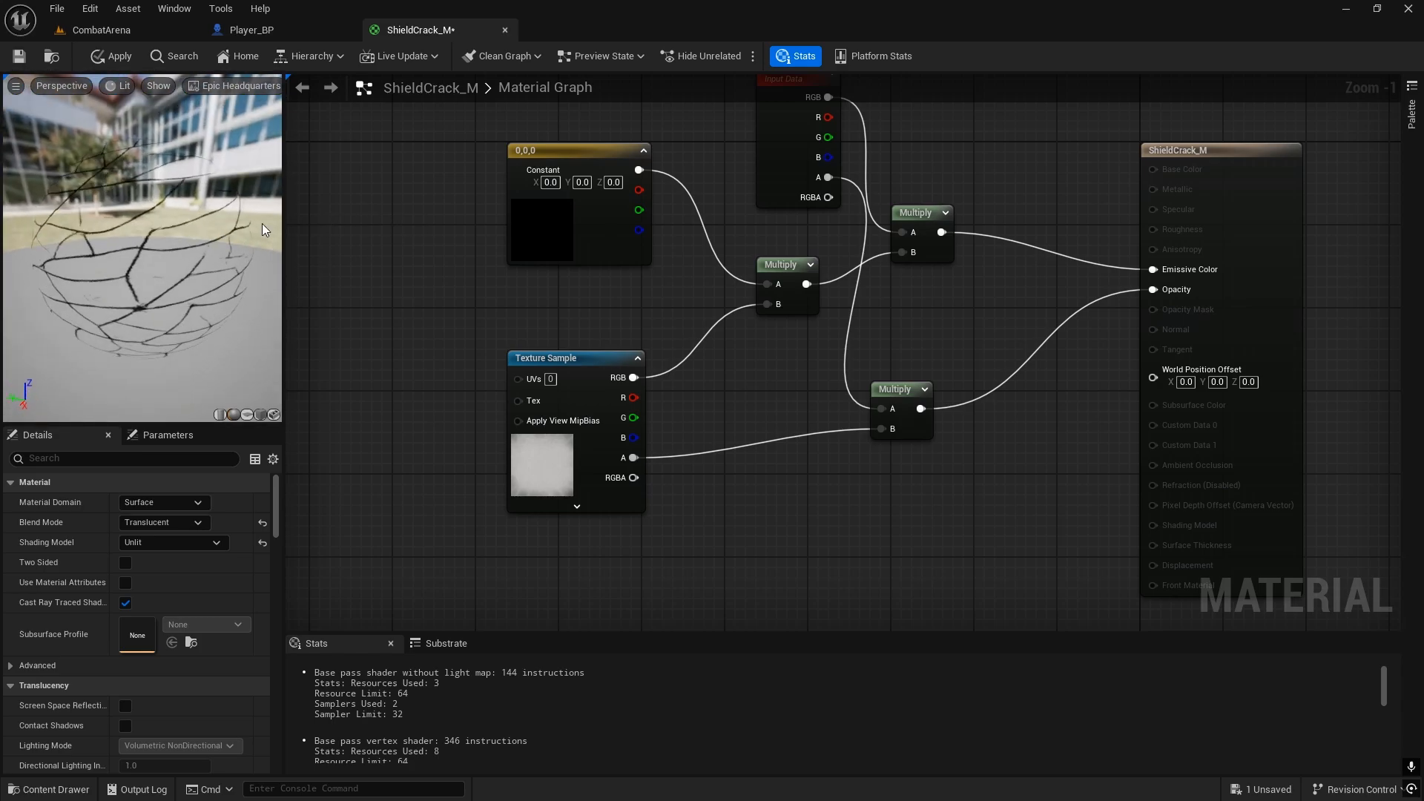
right_click_drag(423, 248, 372, 222)
right_click_drag(489, 209, 642, 252)
left_click(641, 244)
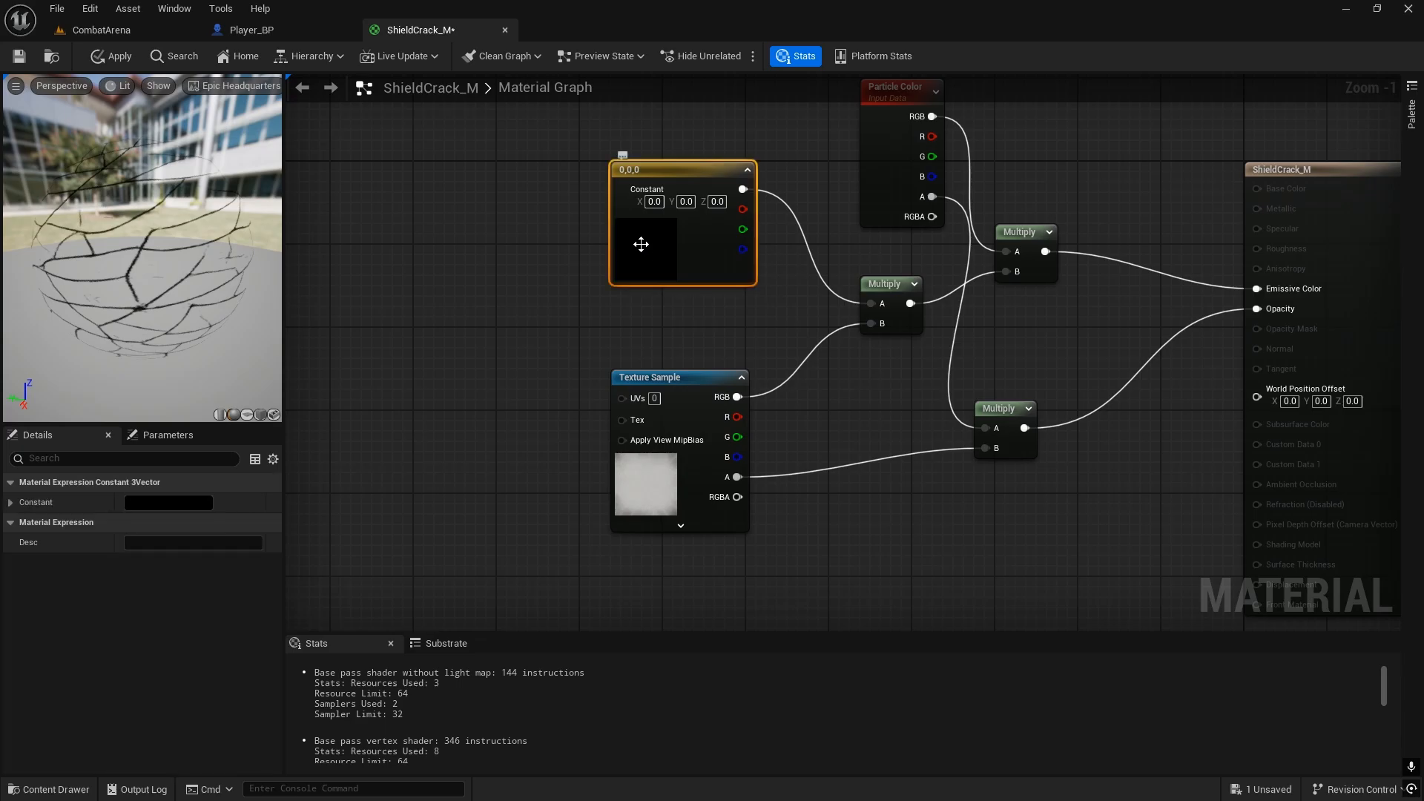
double_click(641, 244)
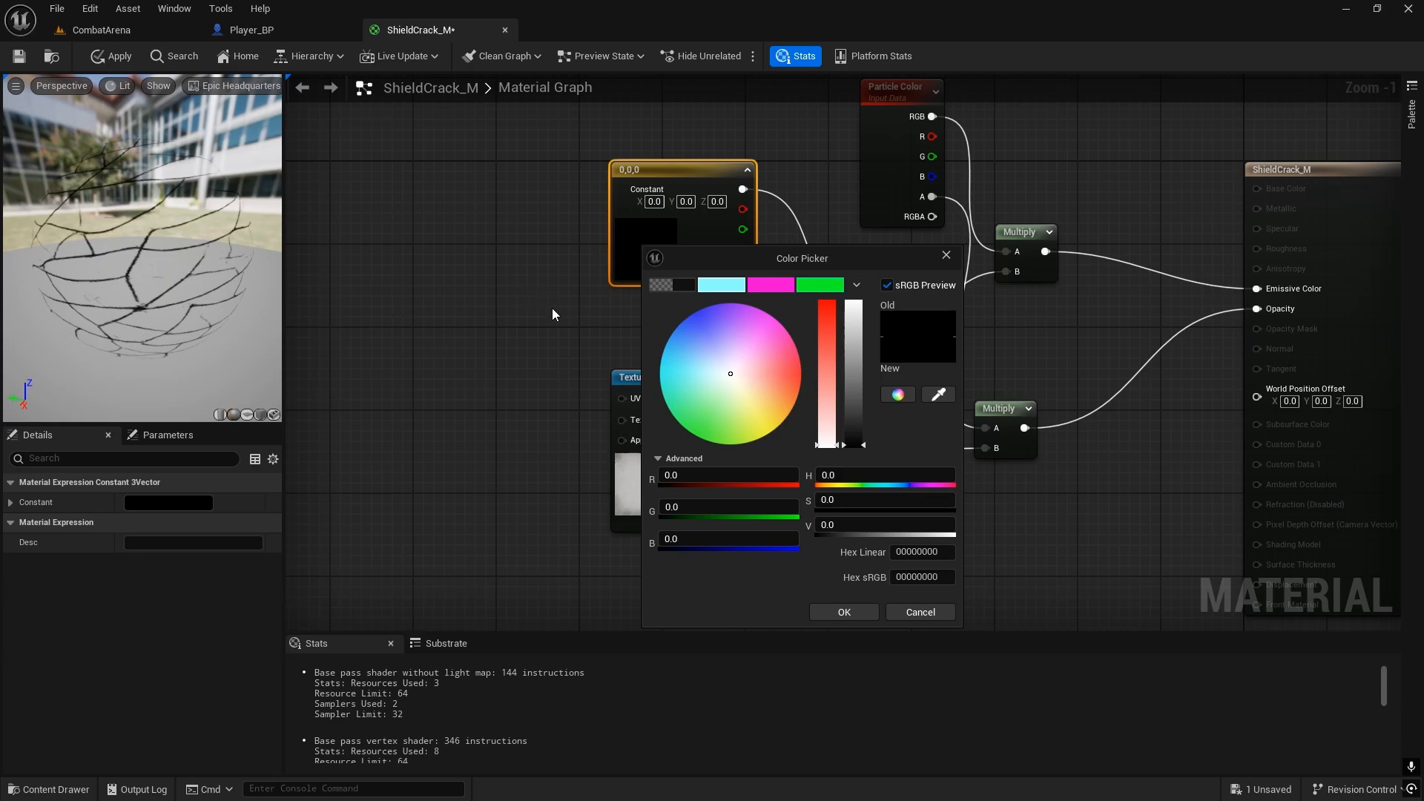
left_click_drag(737, 384, 915, 376)
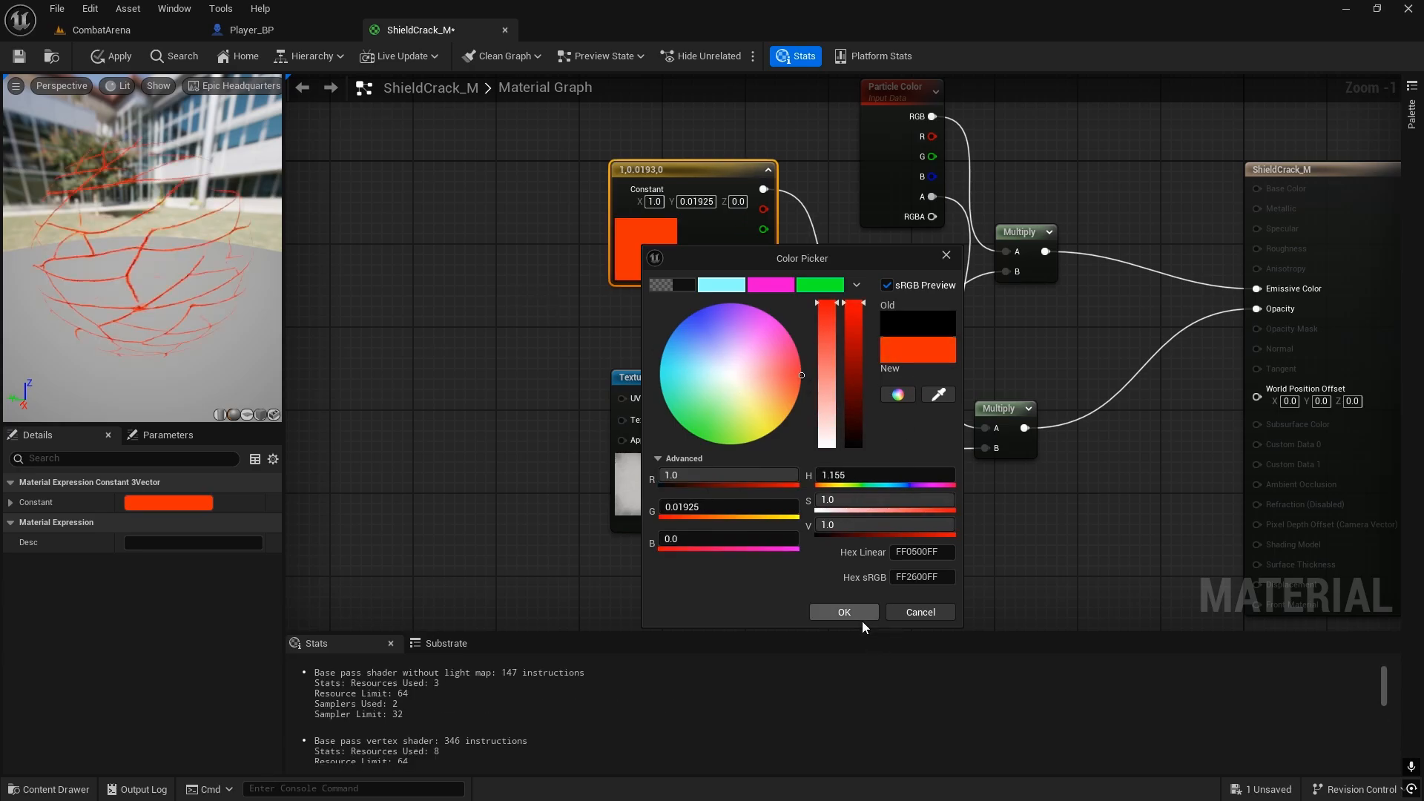
left_click(857, 525)
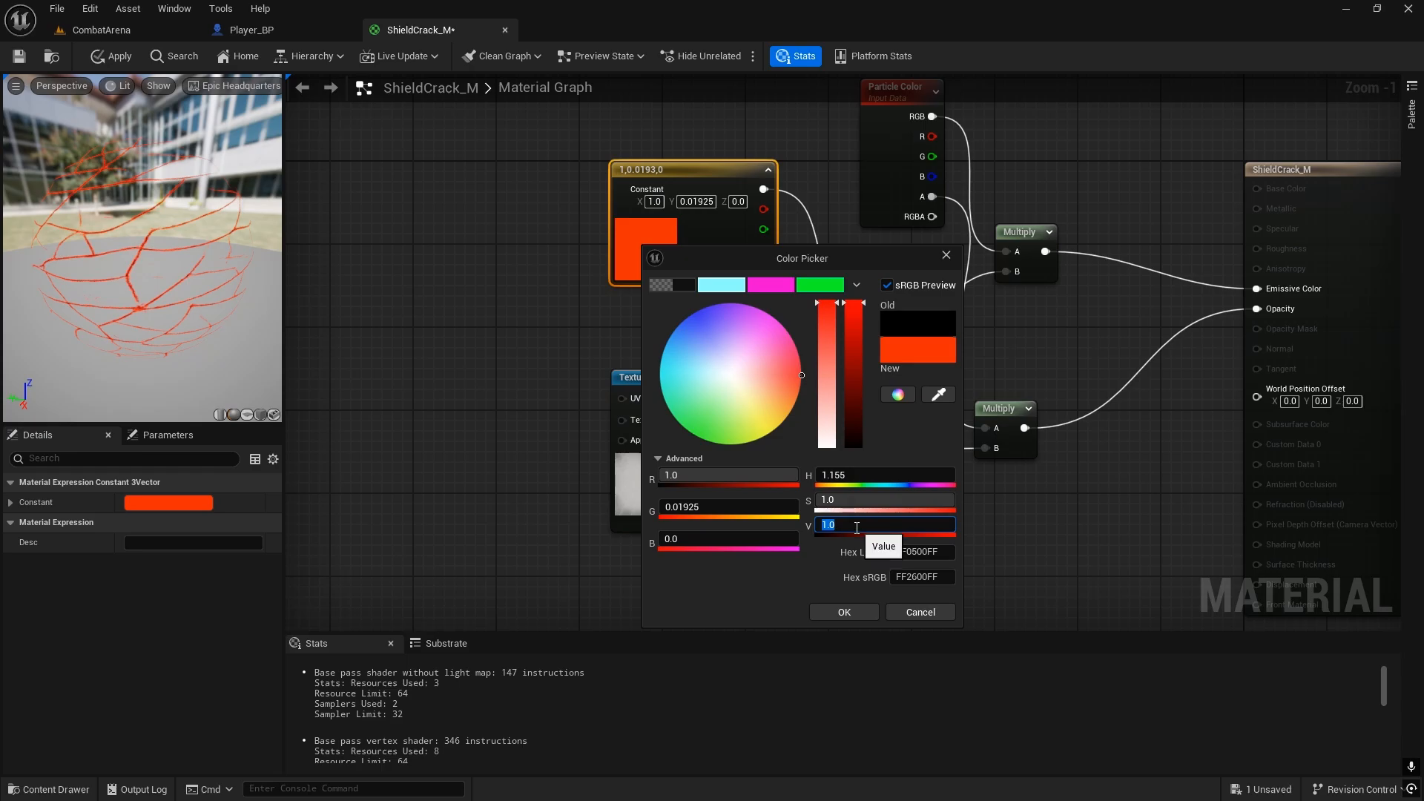
key("Return")
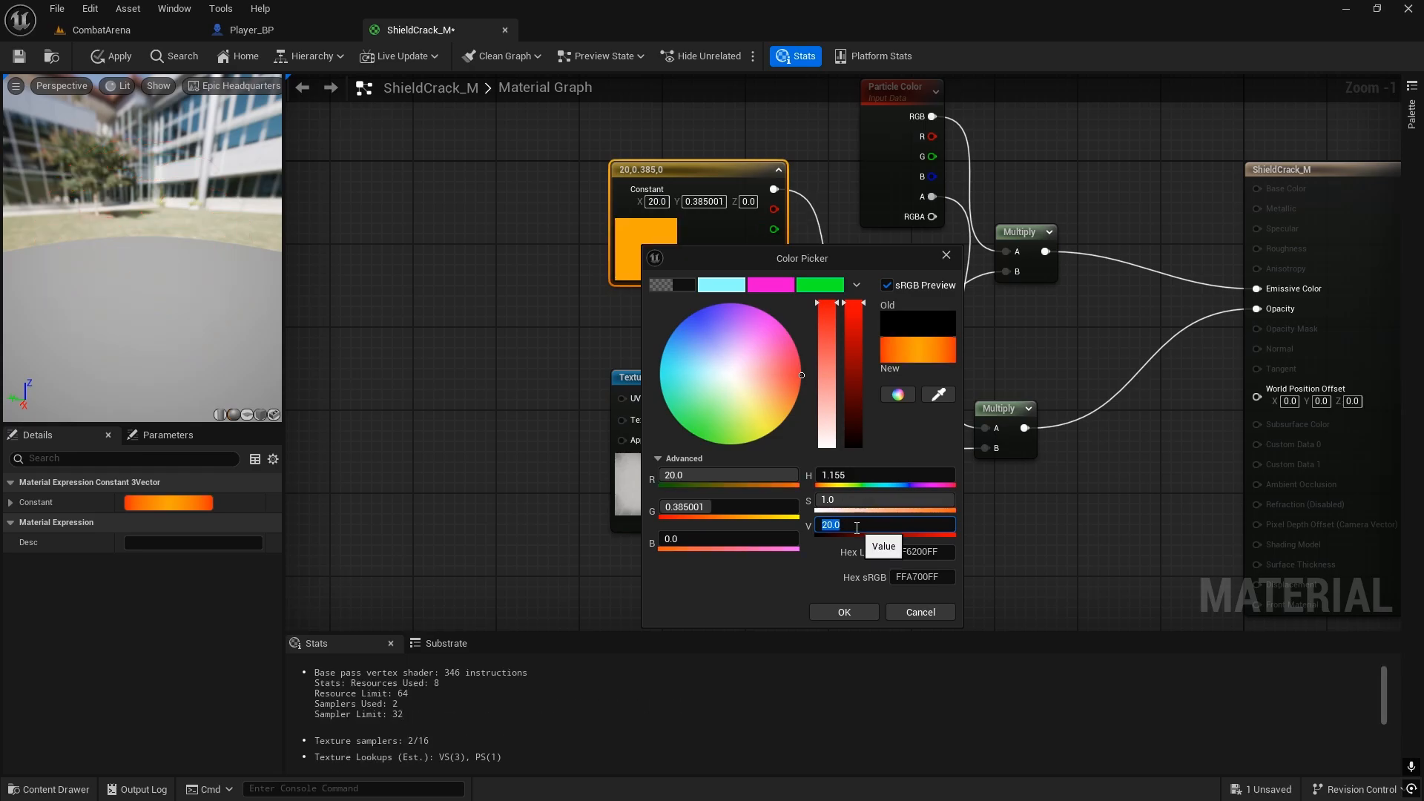
mouse_move(245, 284)
left_mouse_down()
mouse_move(67, 249)
mouse_move(227, 276)
left_mouse_up()
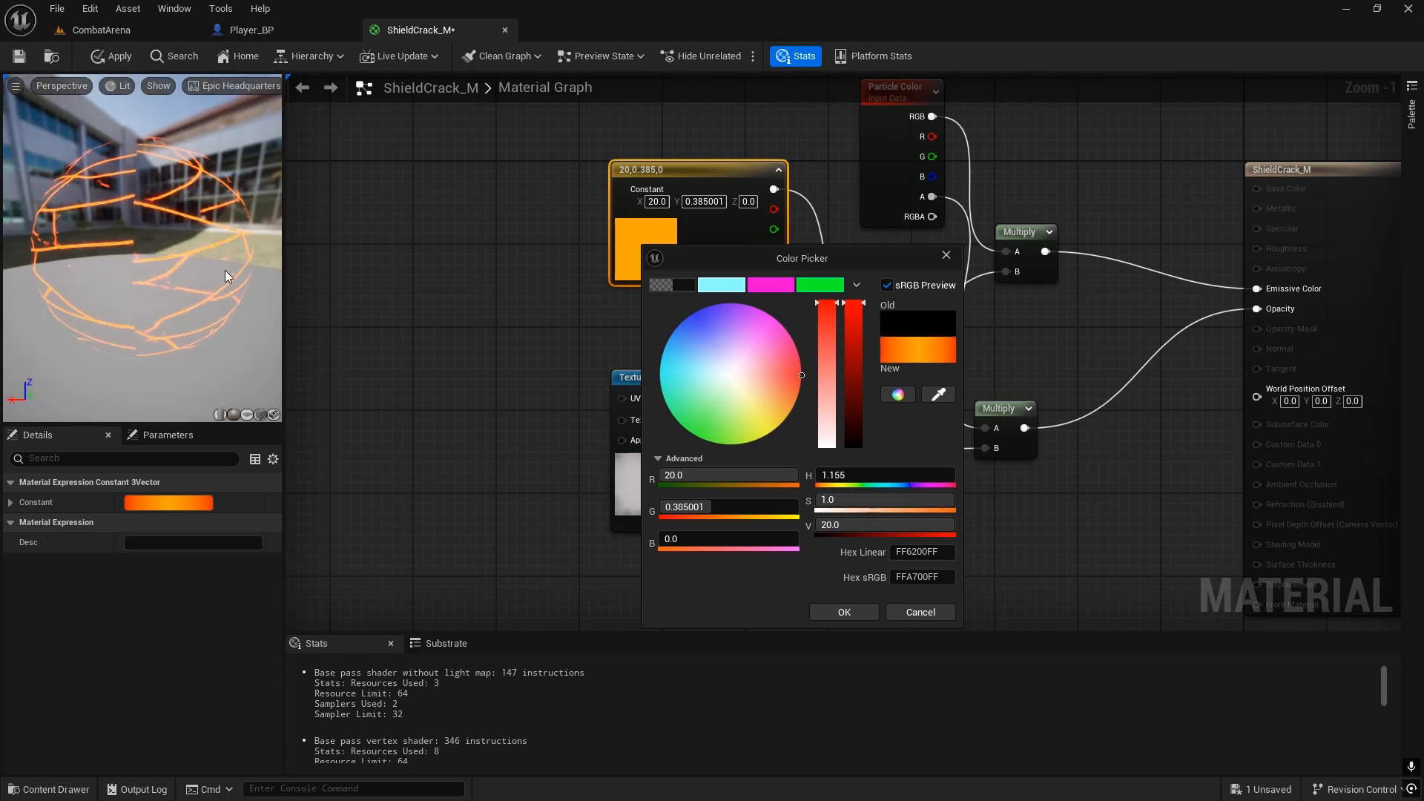
left_click(844, 612)
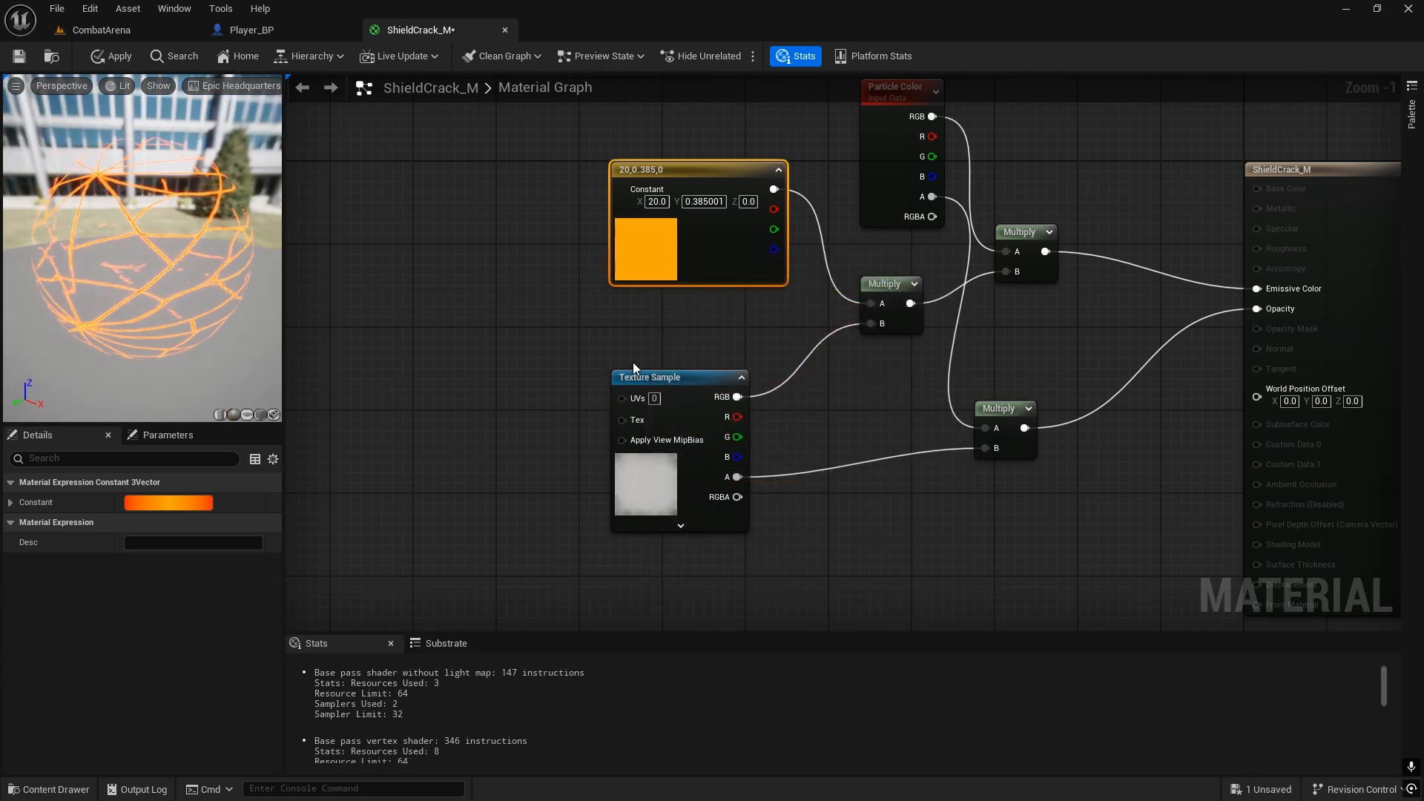
Step: Try halving the opacity through an extra Multiply node with B set to 0.5, and restore the direct connection to Opacity
right_click_drag(685, 313, 709, 242)
scroll(623, 293, "down", 1)
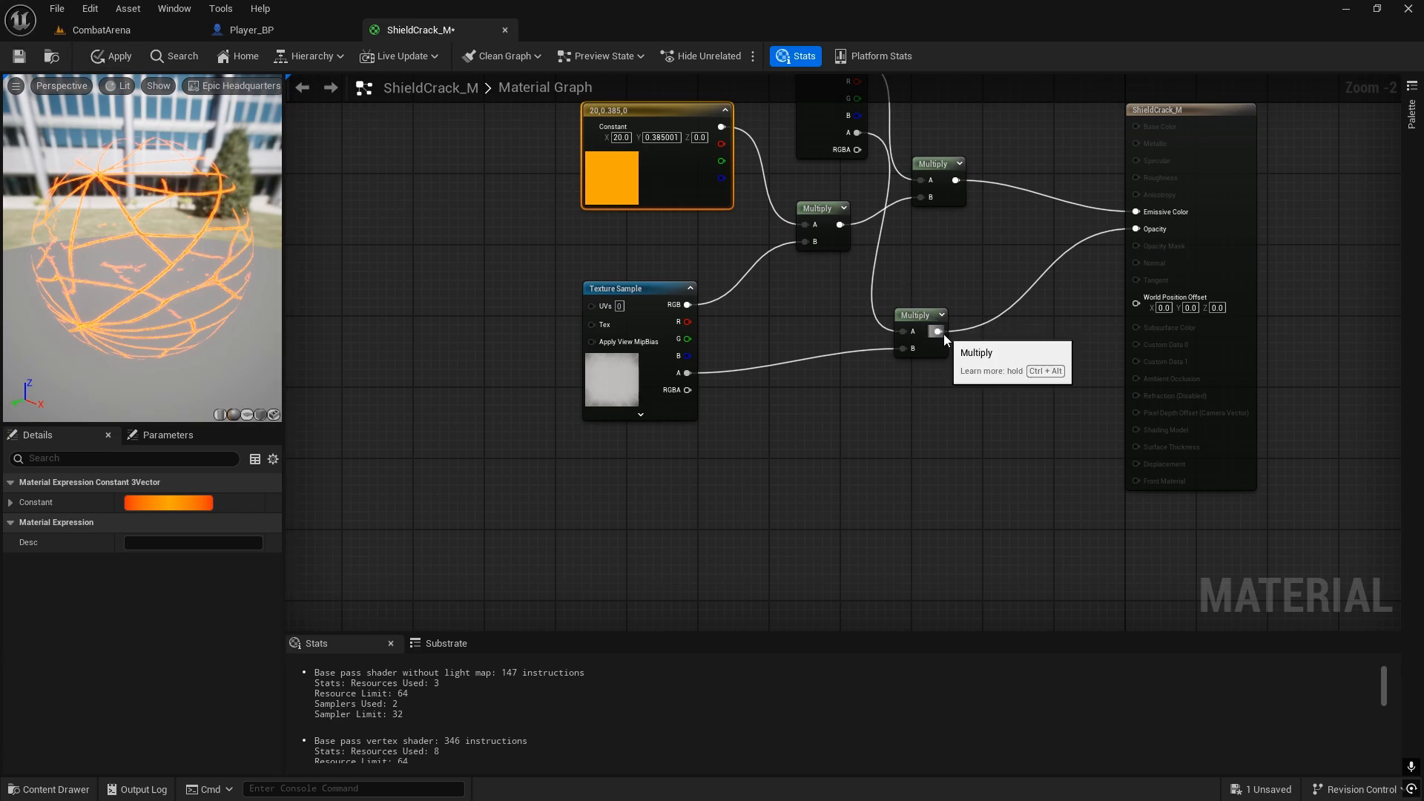
left_click_drag(938, 331, 1045, 419)
type("mul")
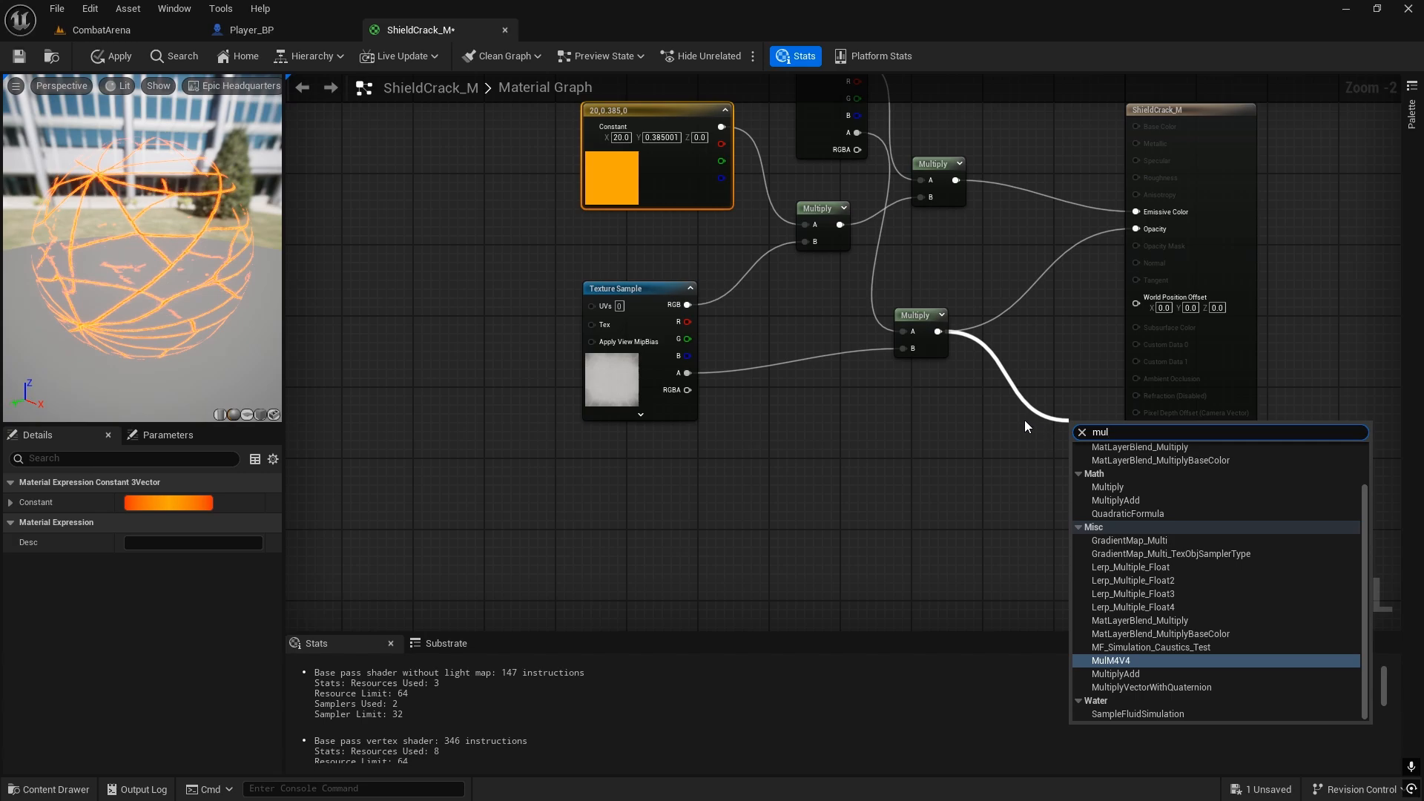
type("t")
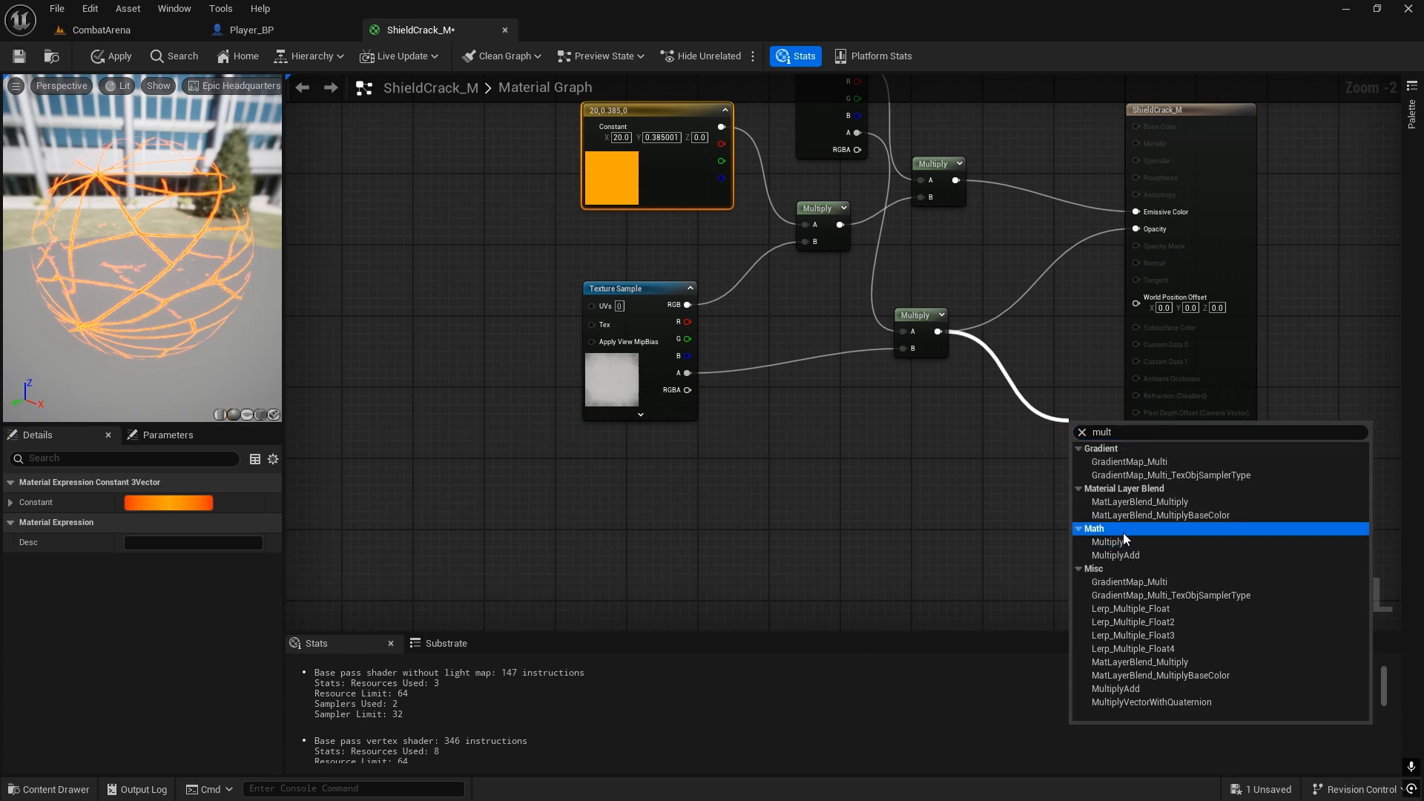
left_click(1108, 541)
left_click(1102, 464)
type("0.5")
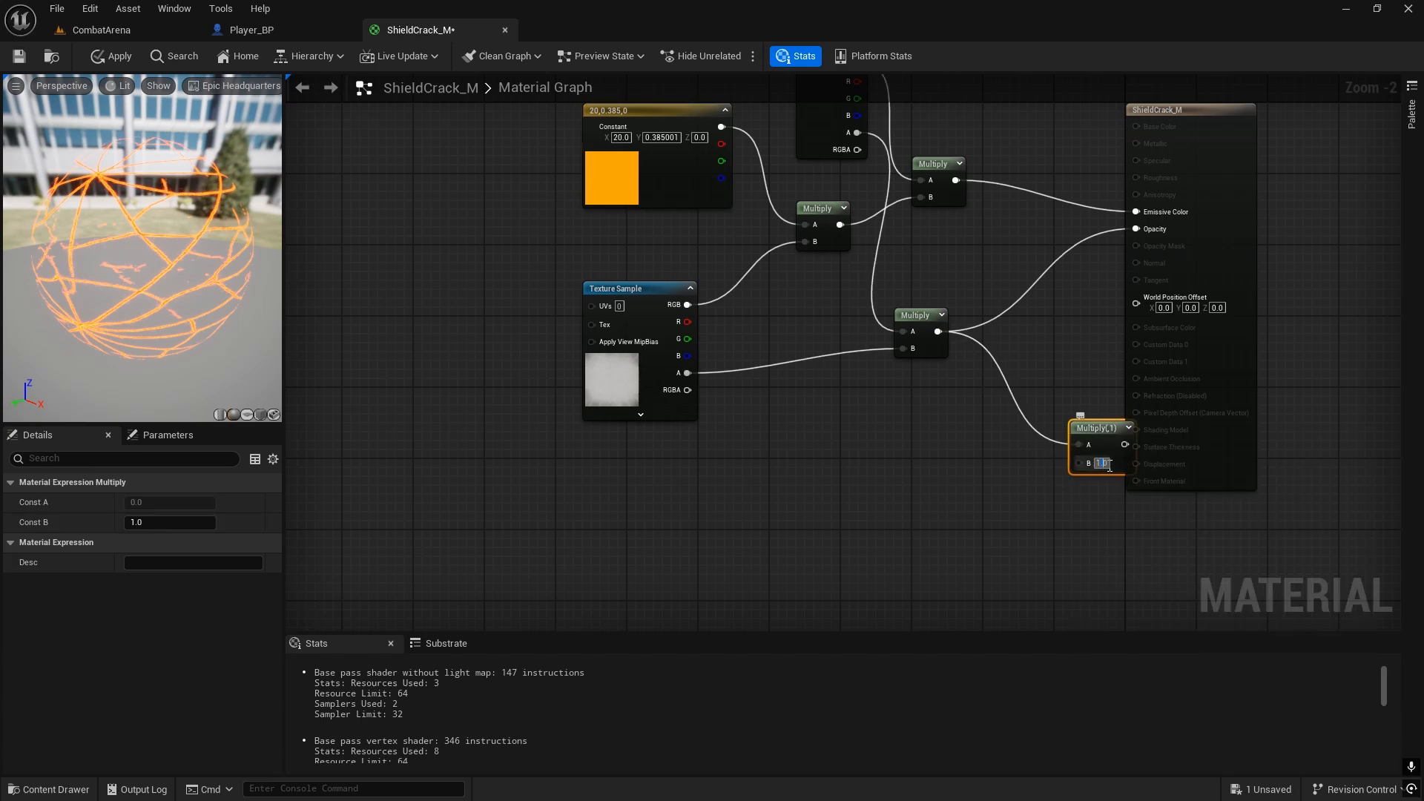
key("Return")
left_click_drag(1112, 436, 1149, 224)
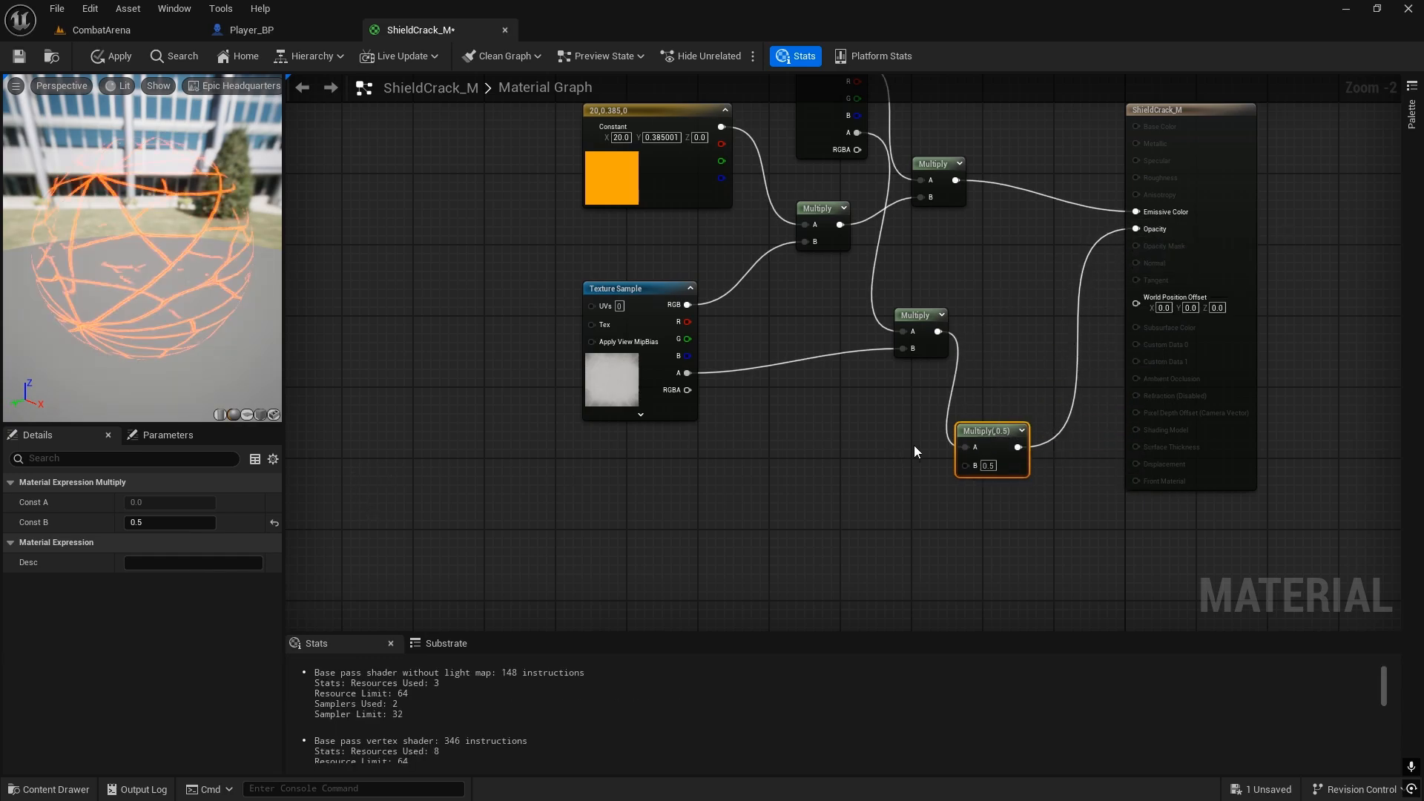
key("Delete")
left_click_drag(938, 332, 1147, 236)
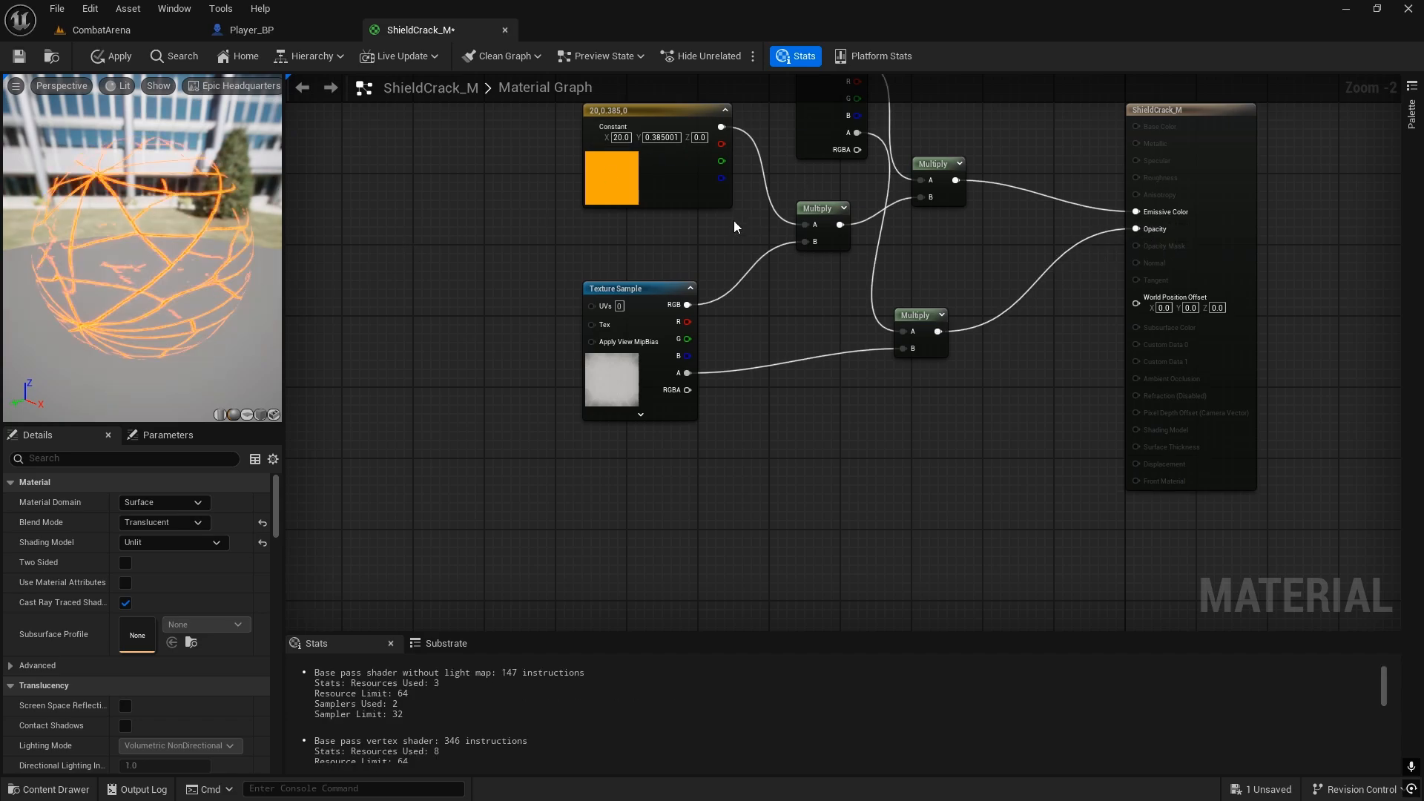
Step: Apply and save the ShieldCrack_M material, and open the MagicShield_NS Niagara system from the ThirdPerson Effects folder
left_click(112, 56)
left_click(19, 57)
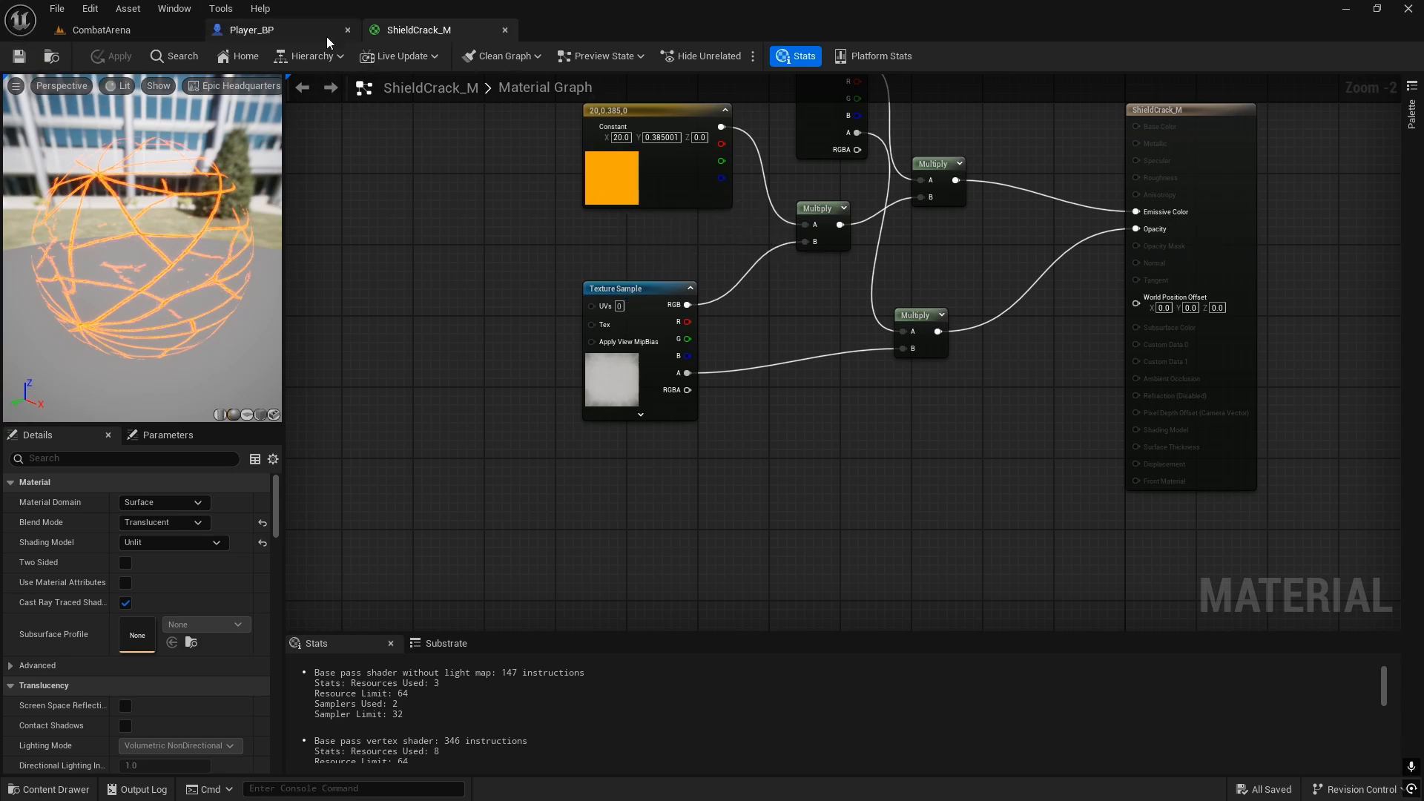
key("ctrl+space")
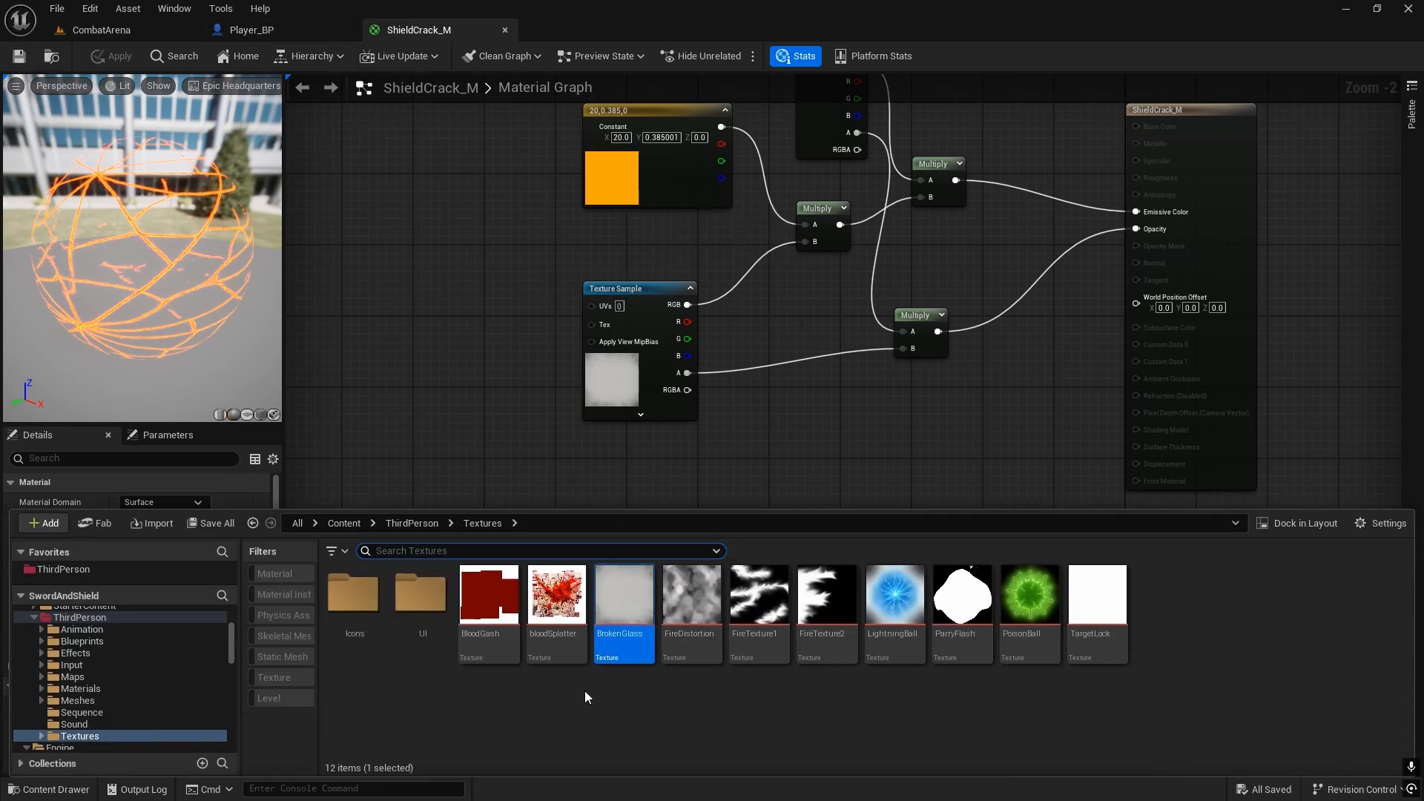
left_click(412, 523)
double_click(488, 594)
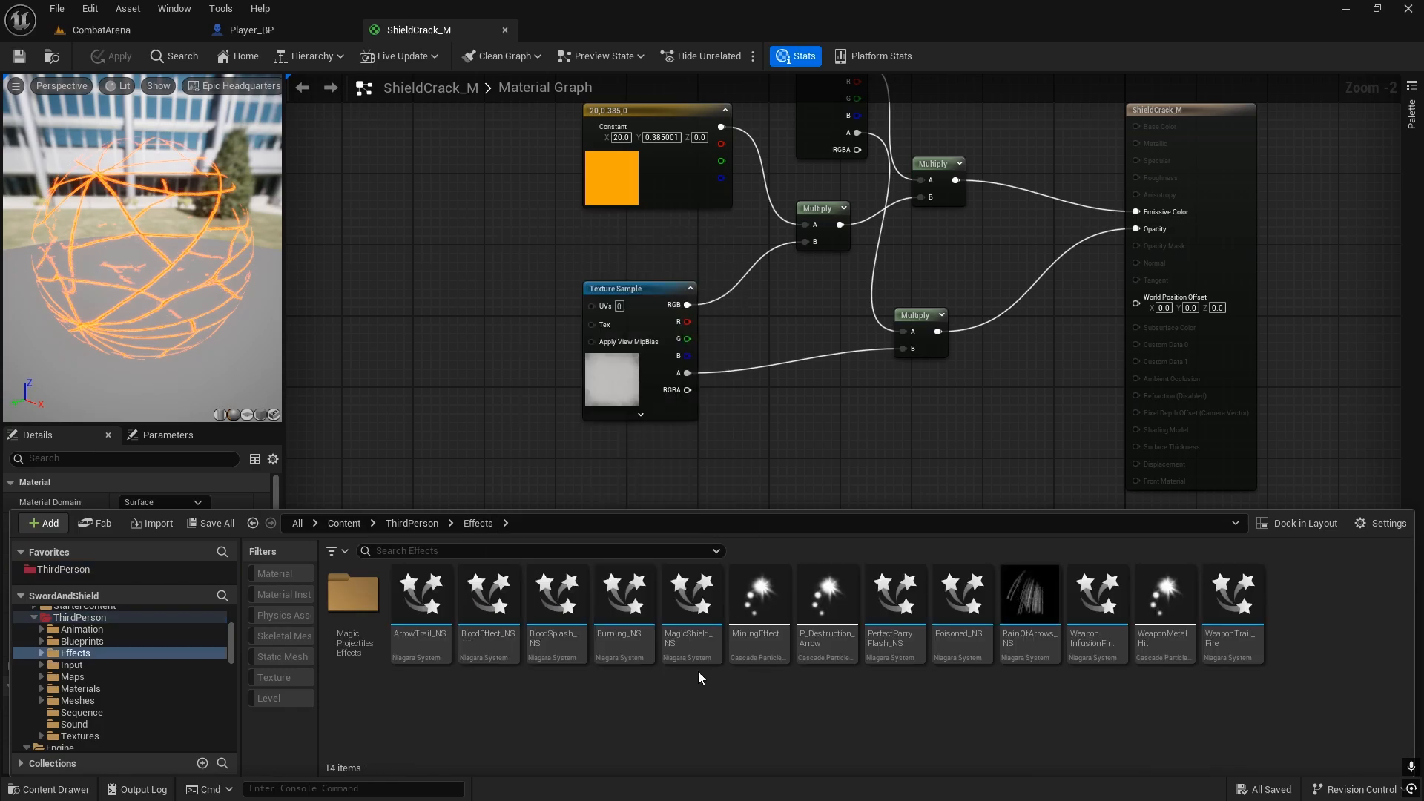
double_click(699, 580)
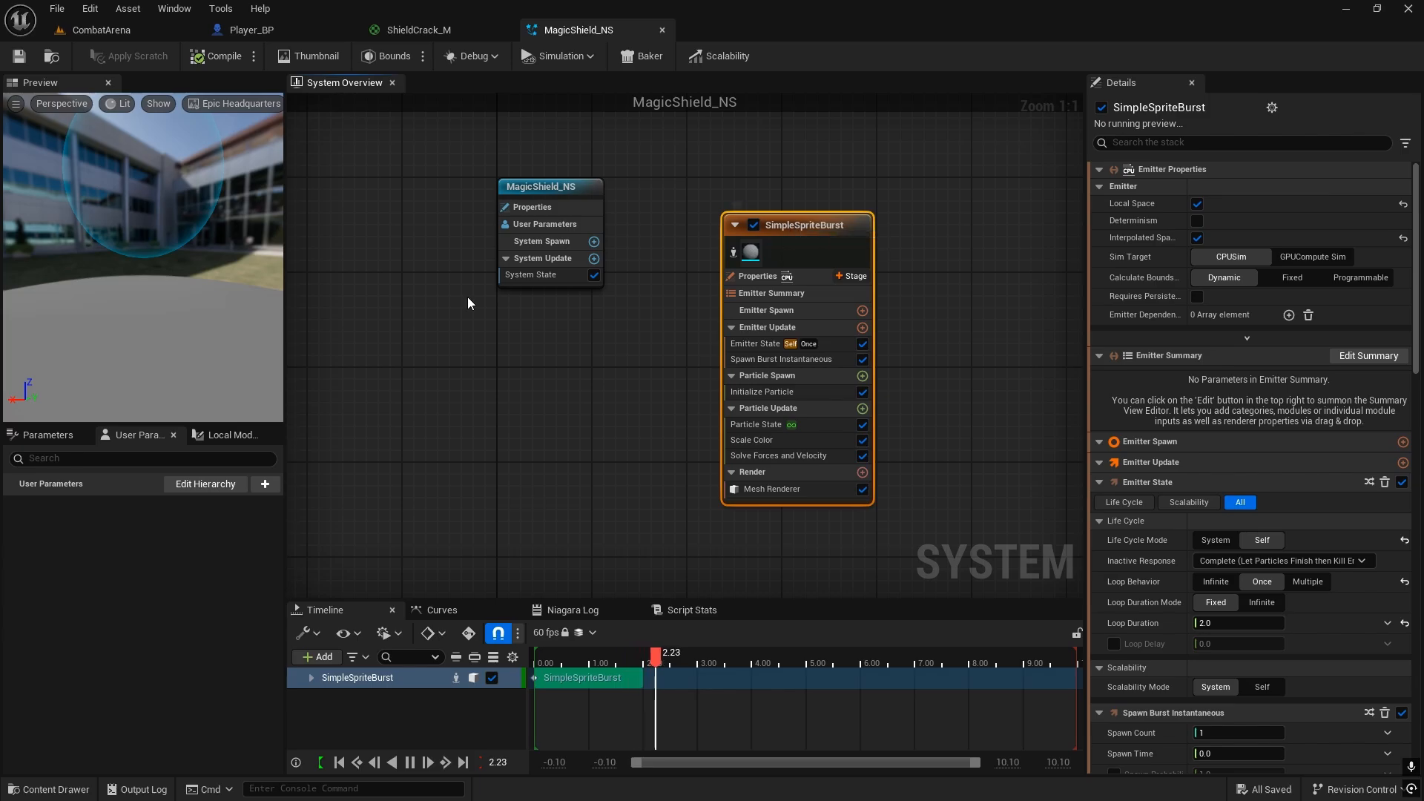
right_click_drag(860, 382, 584, 418)
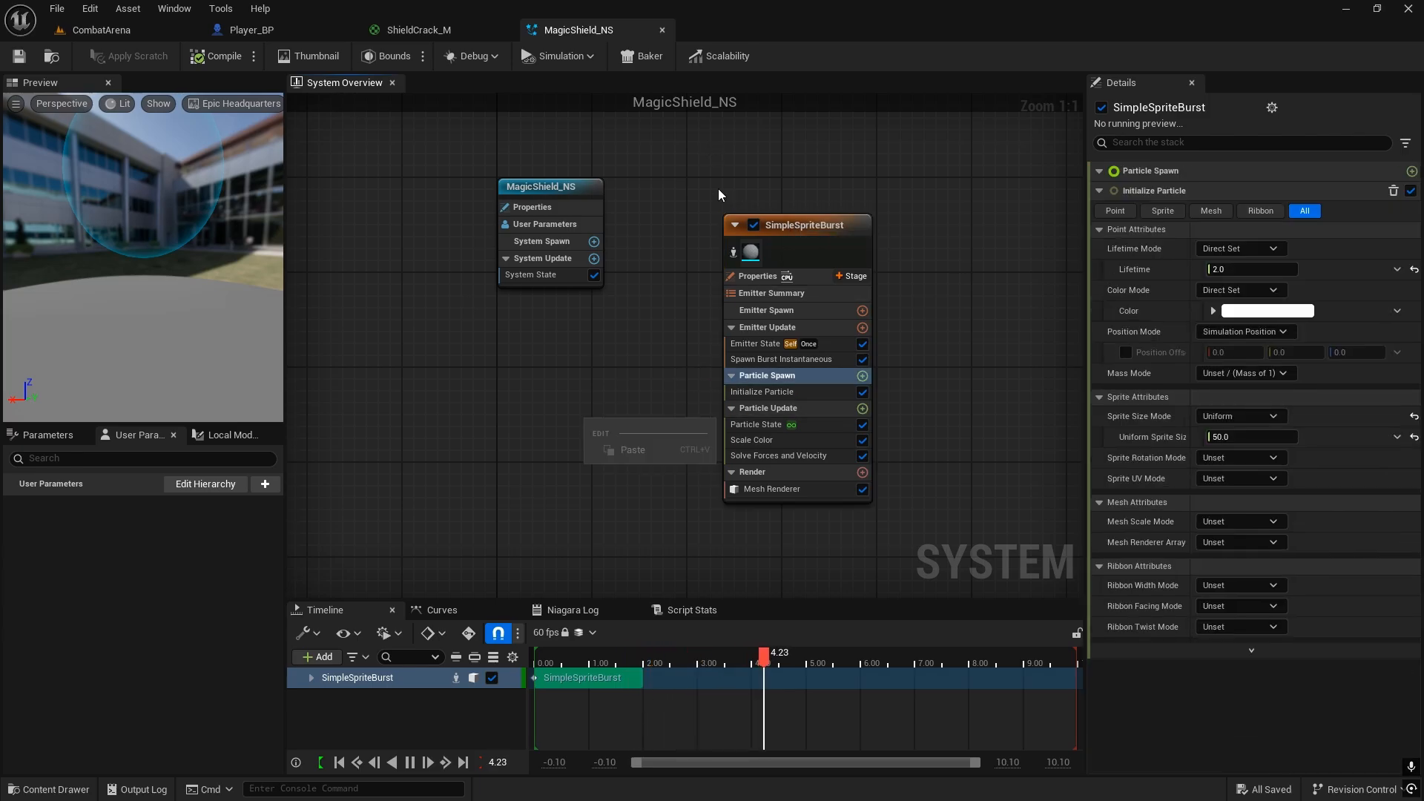
right_click_drag(946, 225, 842, 224)
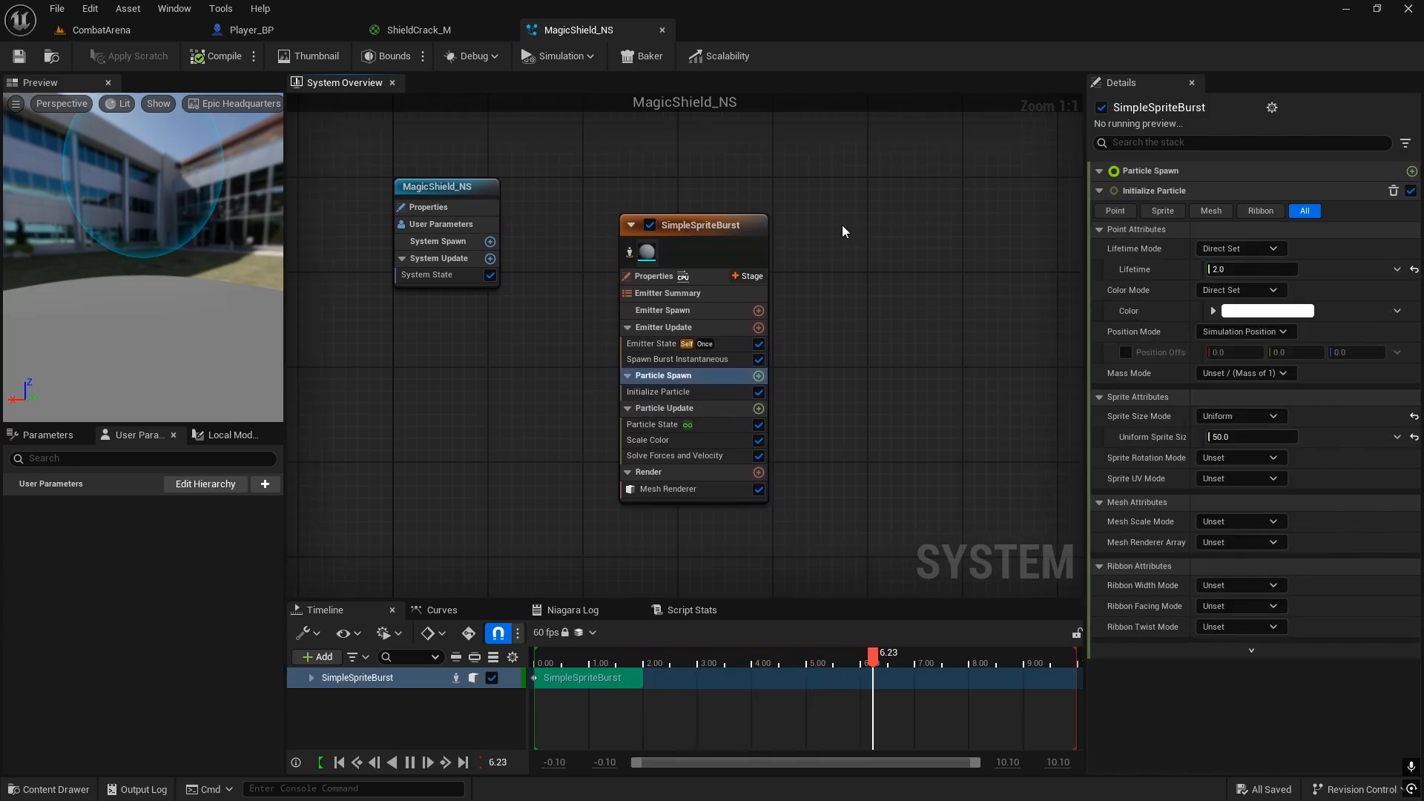
key("ctrl+space")
key("ctrl+space")
right_click_drag(936, 189, 773, 198)
left_click_drag(704, 196, 919, 576)
right_click_drag(715, 315, 832, 280)
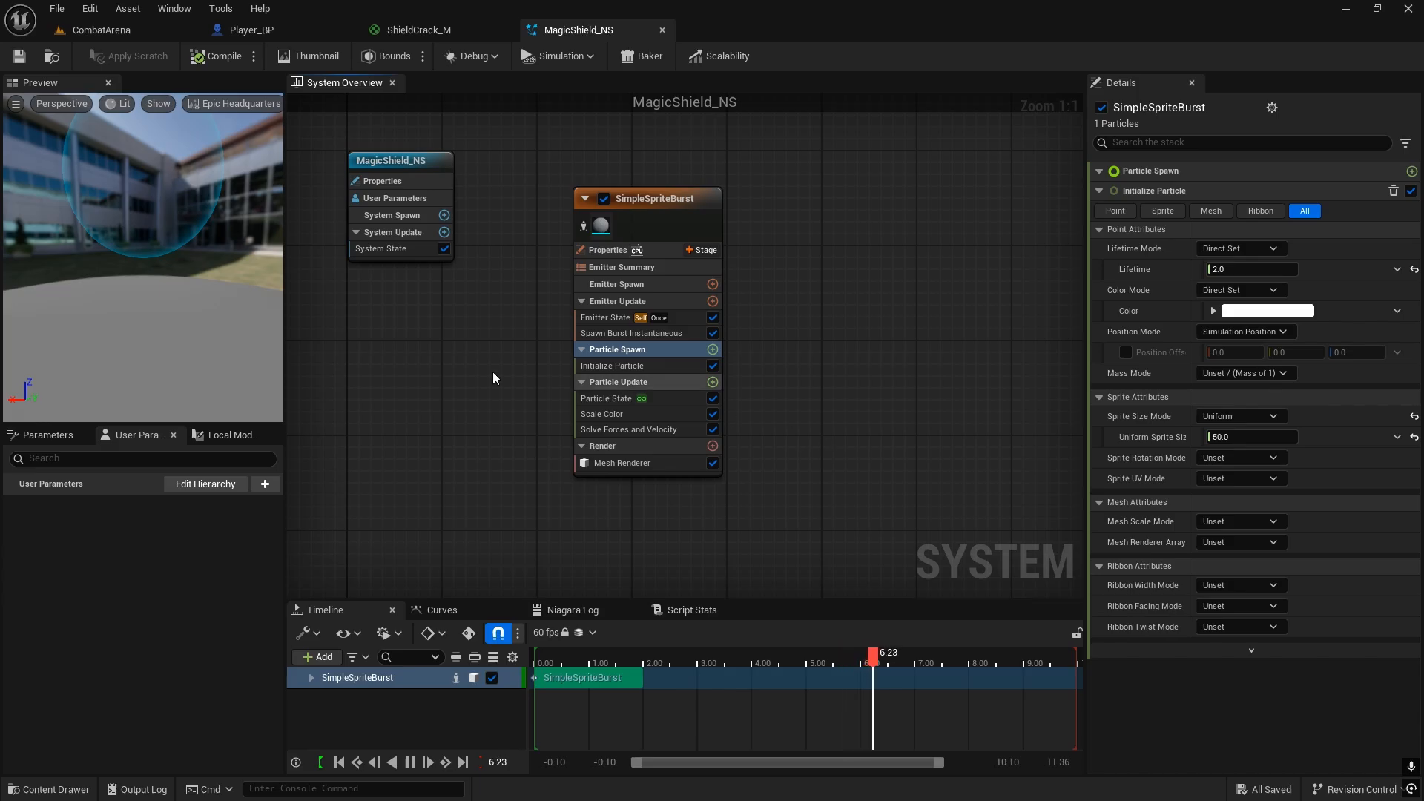
Step: Duplicate the MagicShield_NS system in the Effects folder and name the copy MagicCrack_NS
key("ctrl+space")
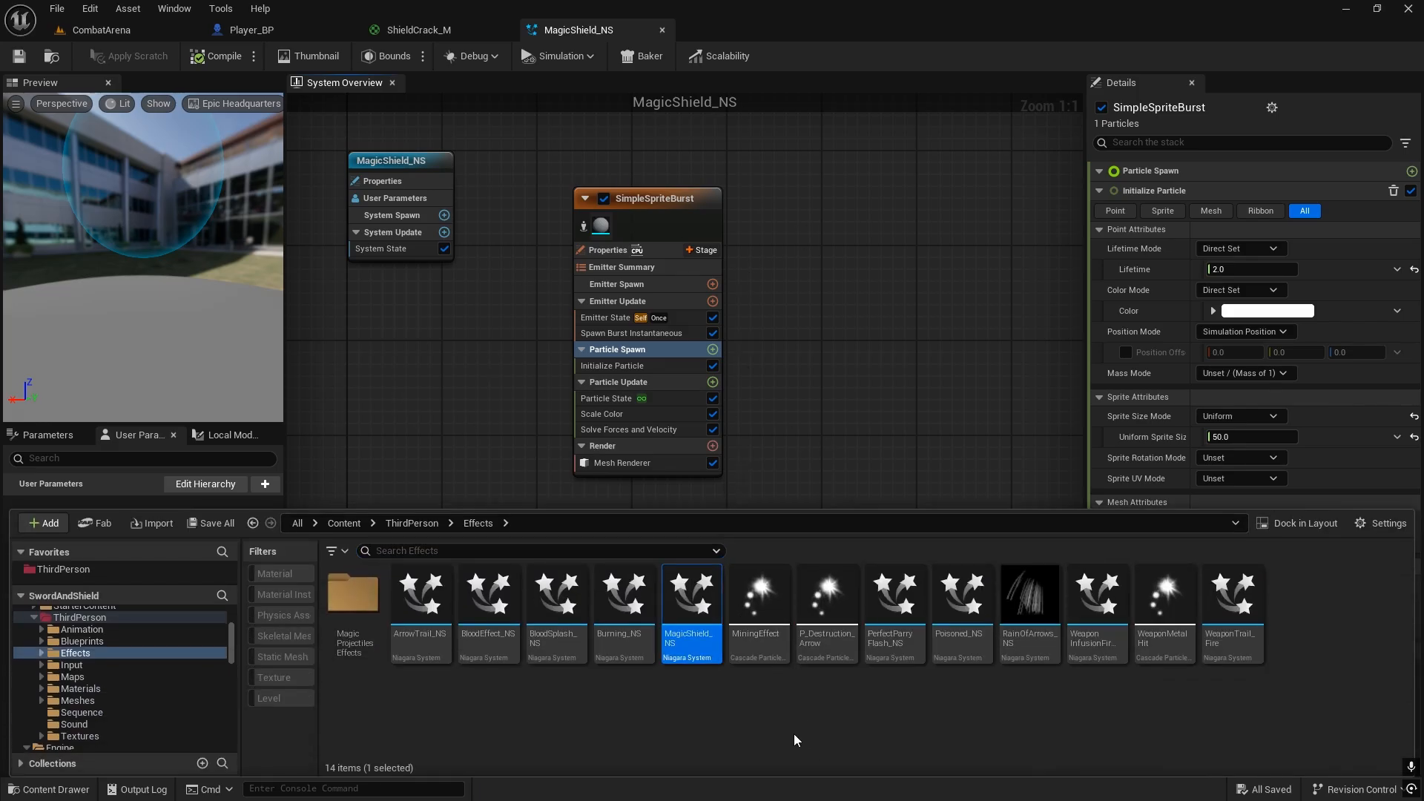
key("ctrl+d")
key("Right")
key("BackSpace")
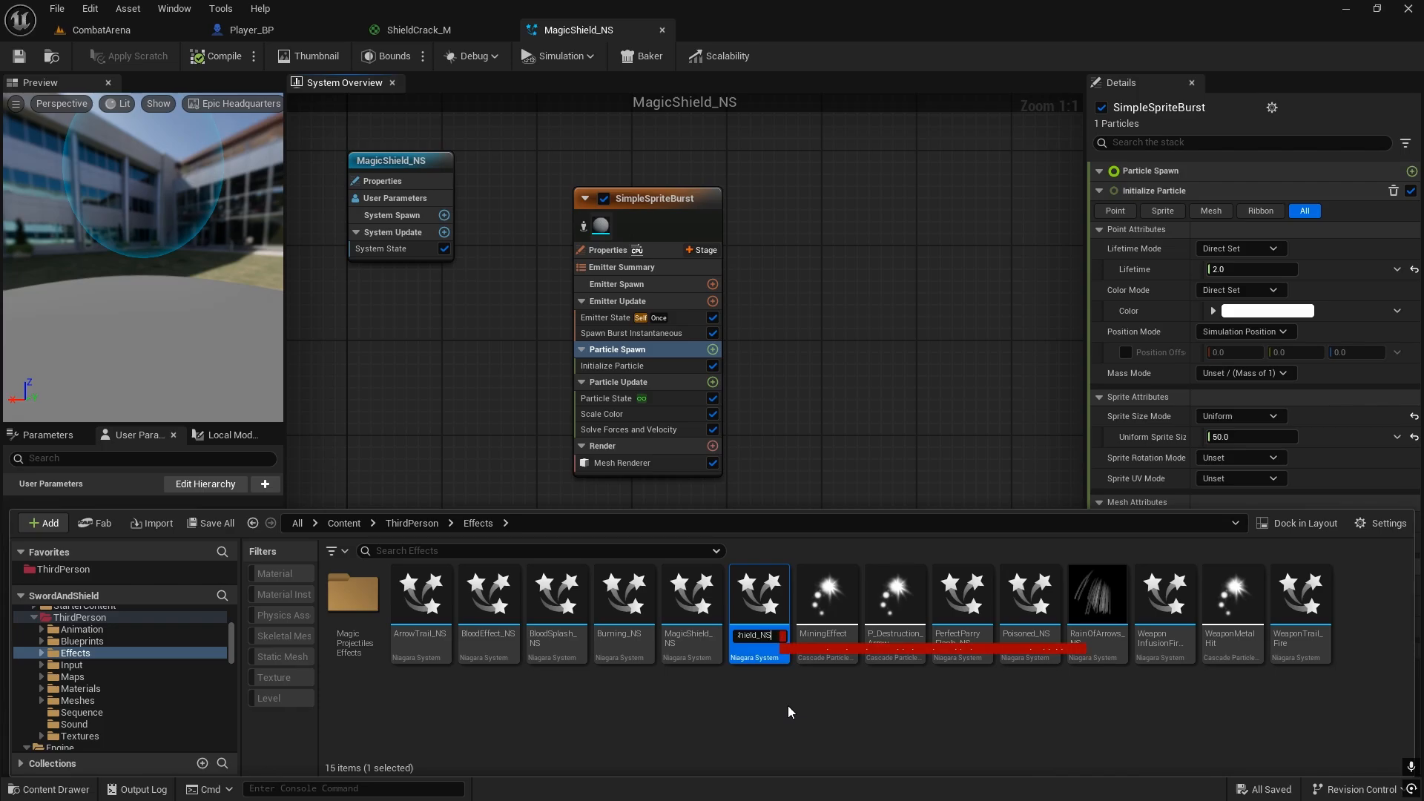
key("Right")
key("BackSpace")
key("BackSpace")
key("BackSpace")
key("BackSpace")
key("BackSpace")
key("BackSpace")
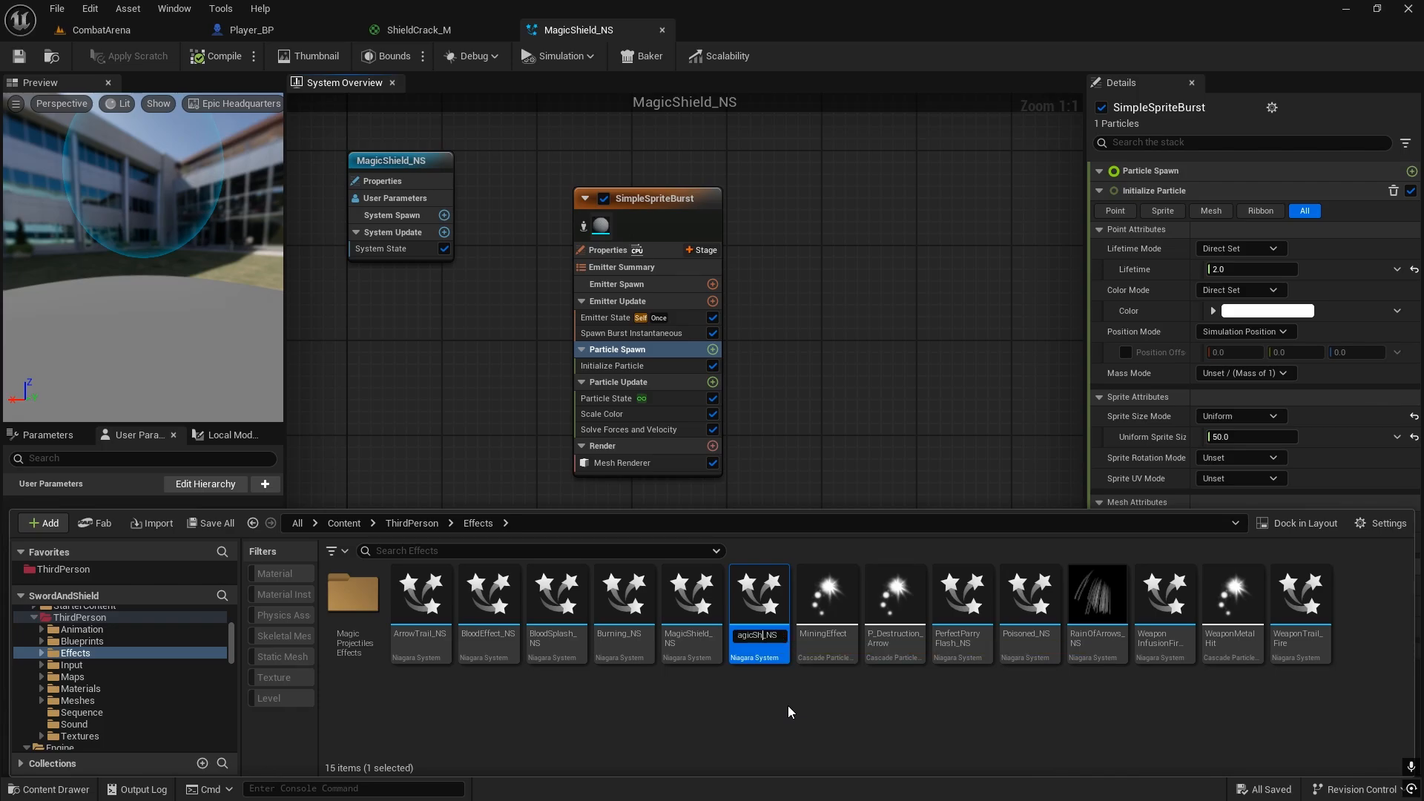
type("Crack")
key("Return")
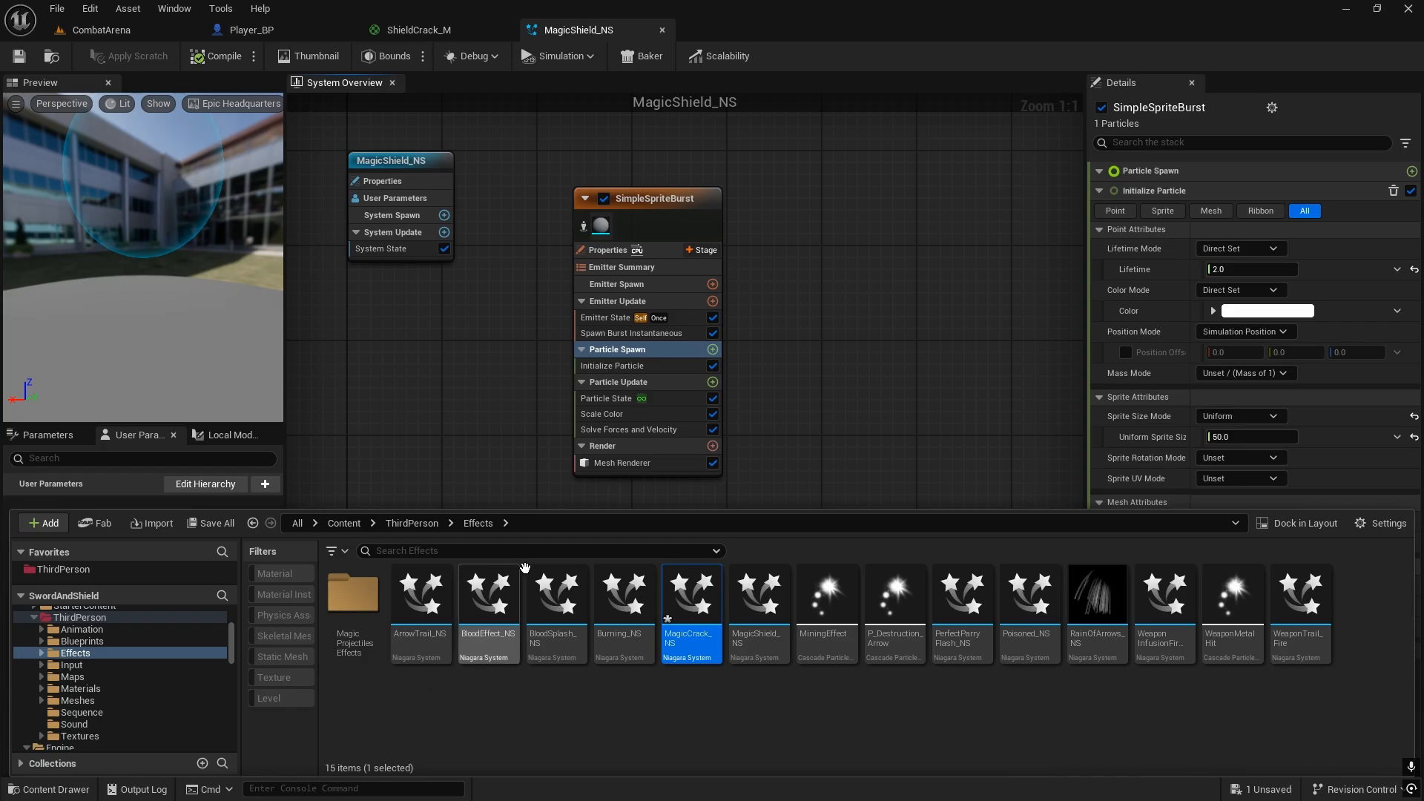
Step: Open MagicCrack_NS and enable killing particles at the end of their lifetime in the emitter's Particle State module
double_click(689, 597)
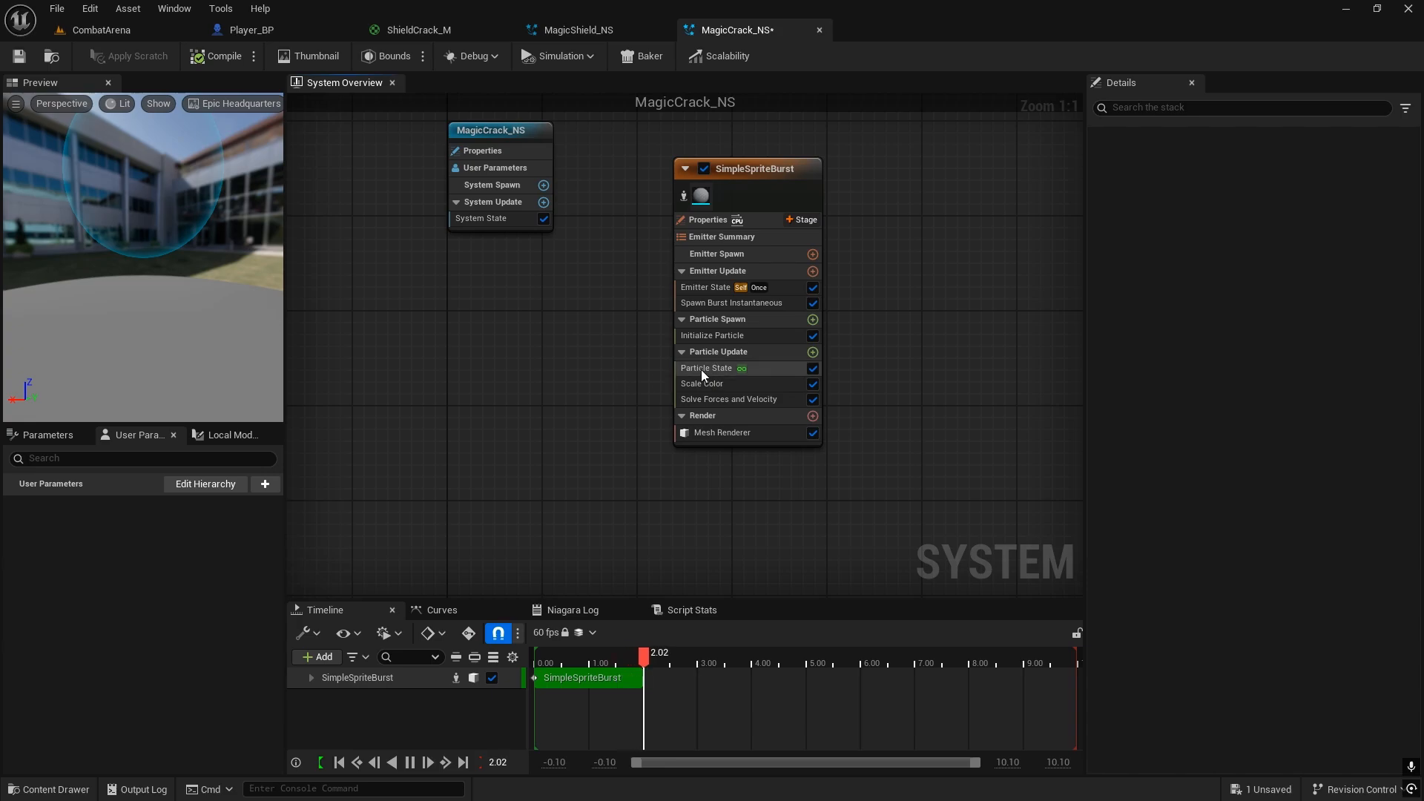
left_click(702, 371)
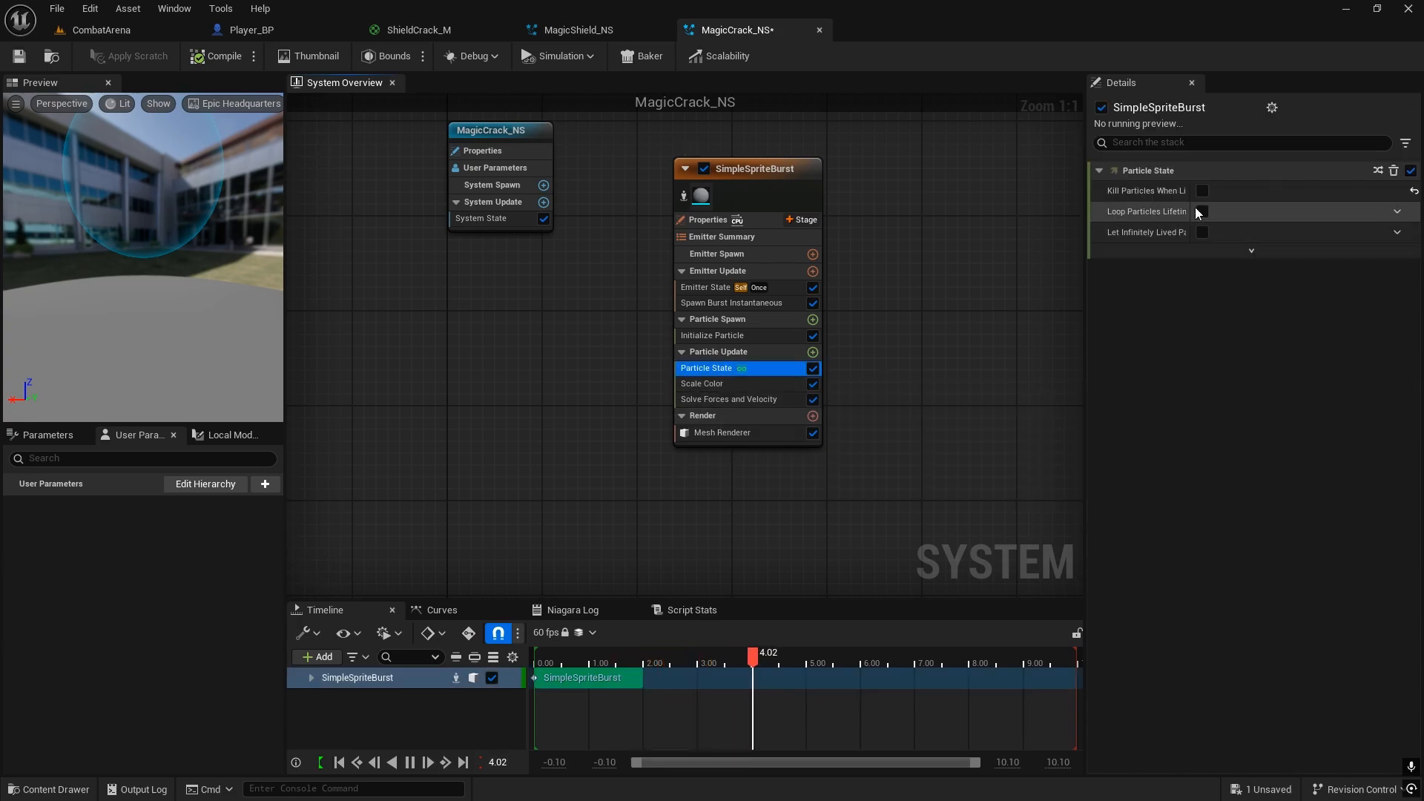
left_click(1201, 191)
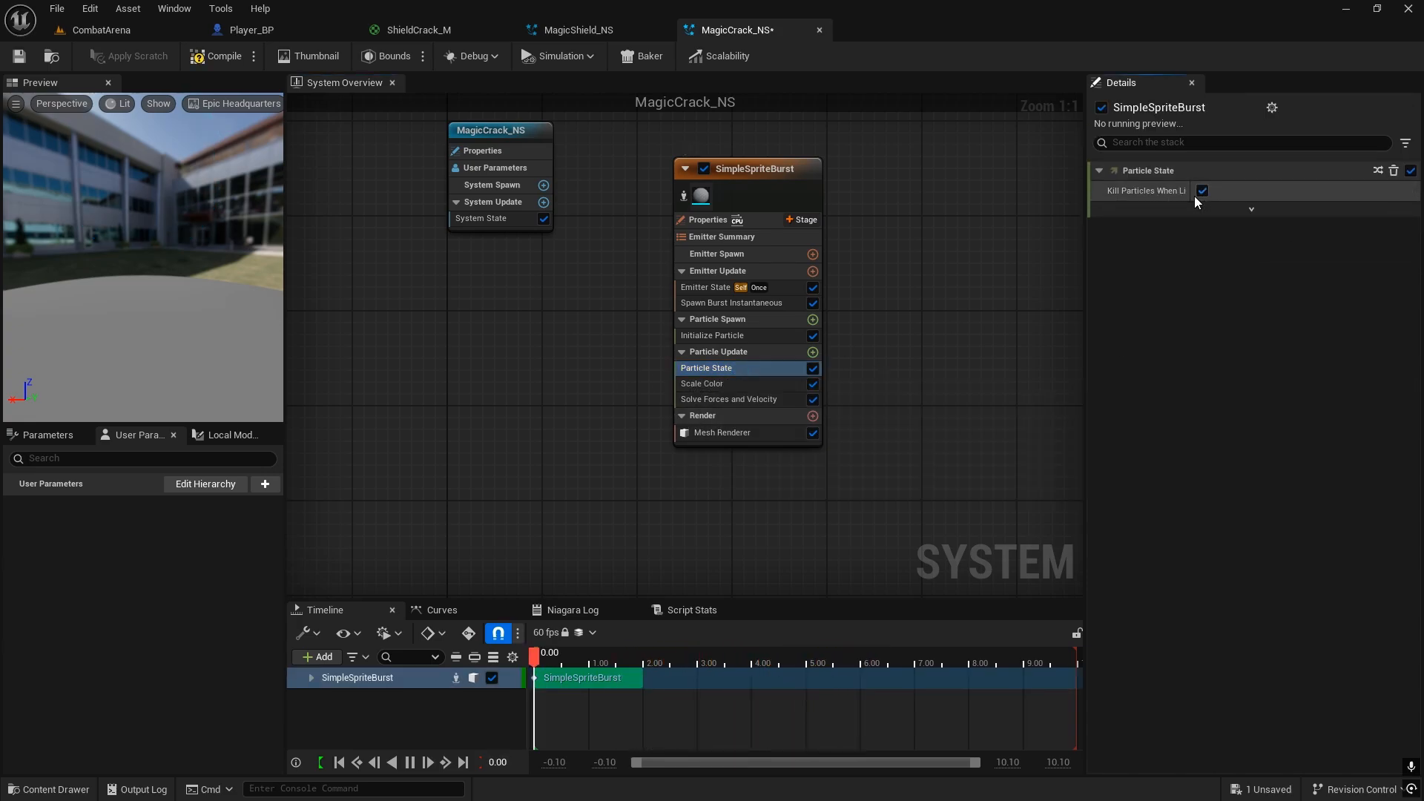
left_click_drag(1191, 191, 1271, 194)
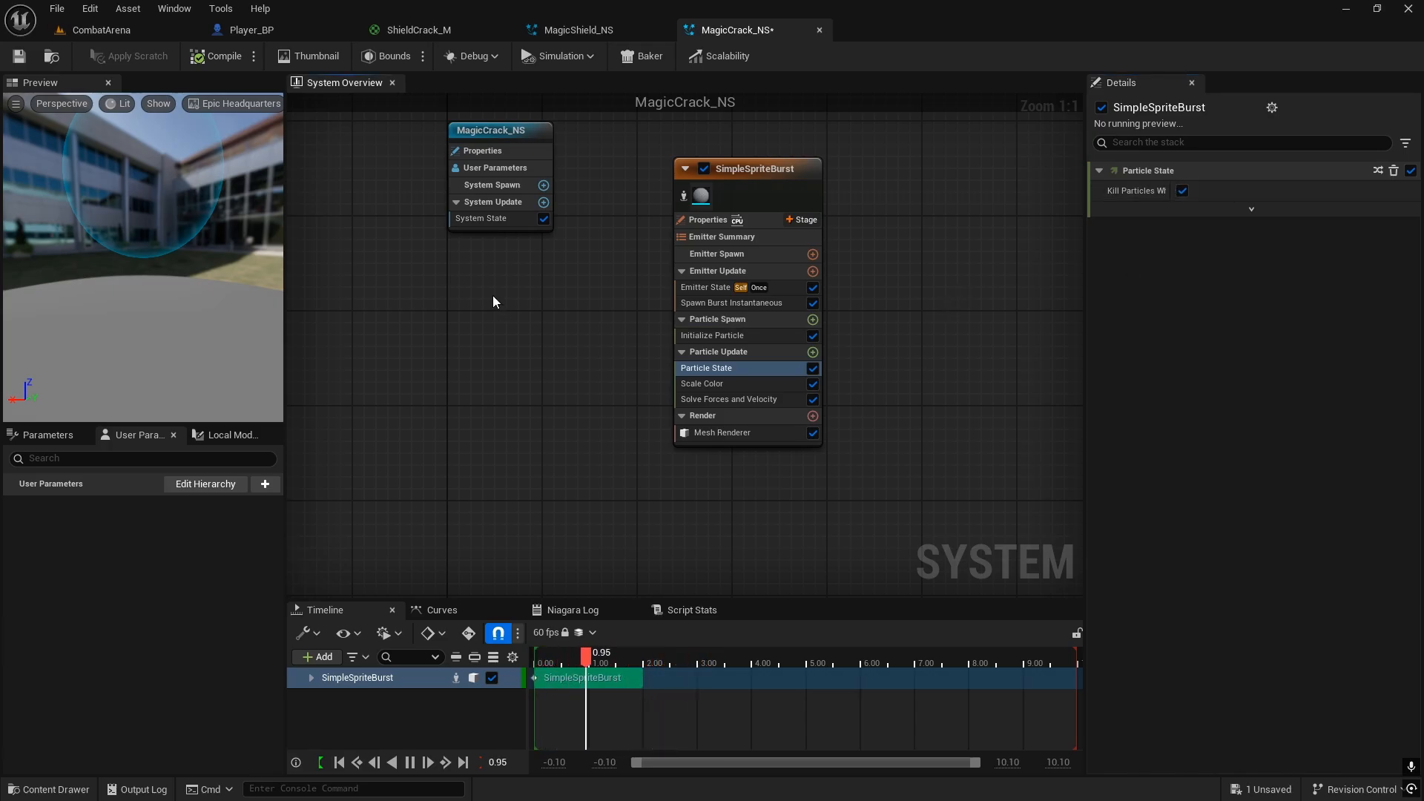
Step: Examine the alpha curve in the SimpleSpriteBurst emitter's Scale Color module from its first key to its last
right_click_drag(492, 295, 505, 369)
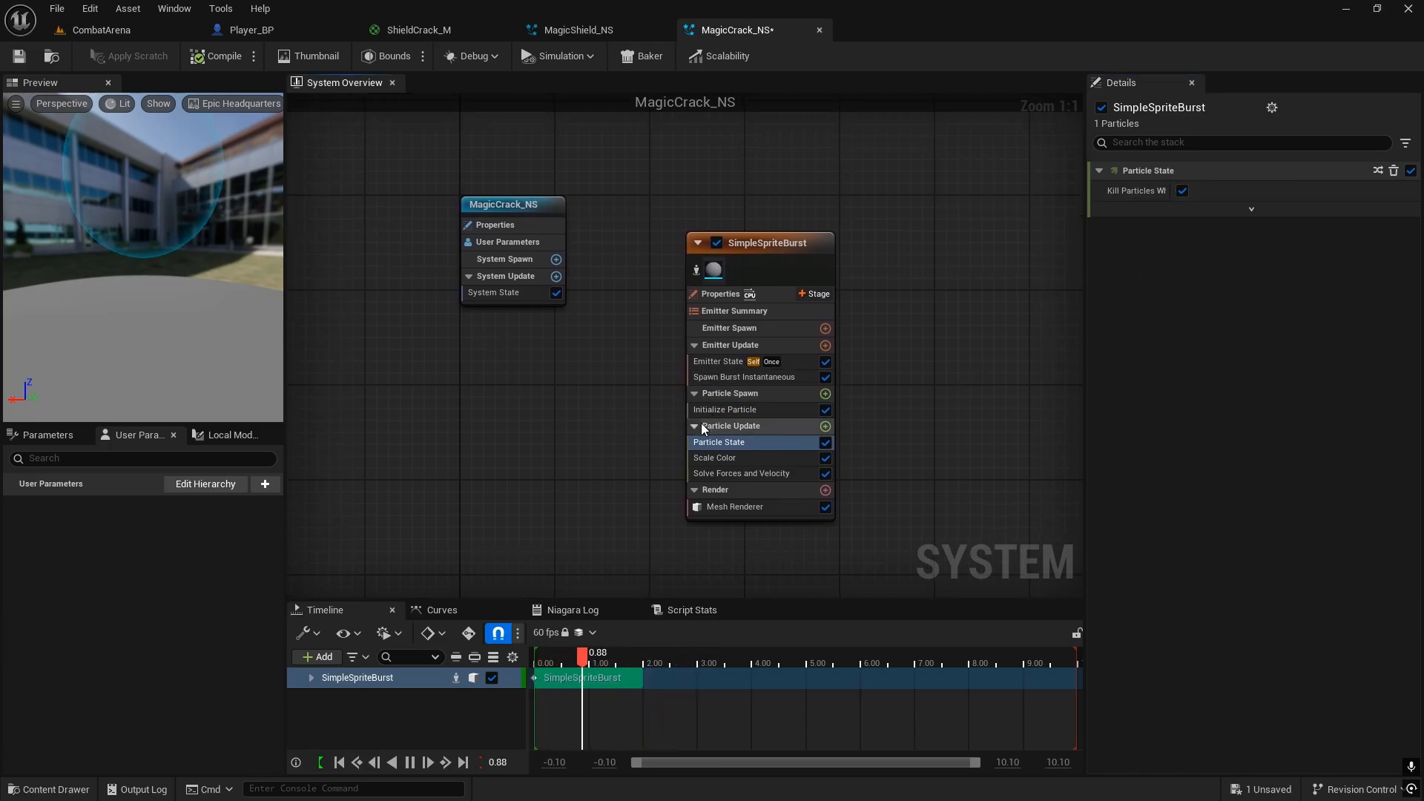
left_click(710, 459)
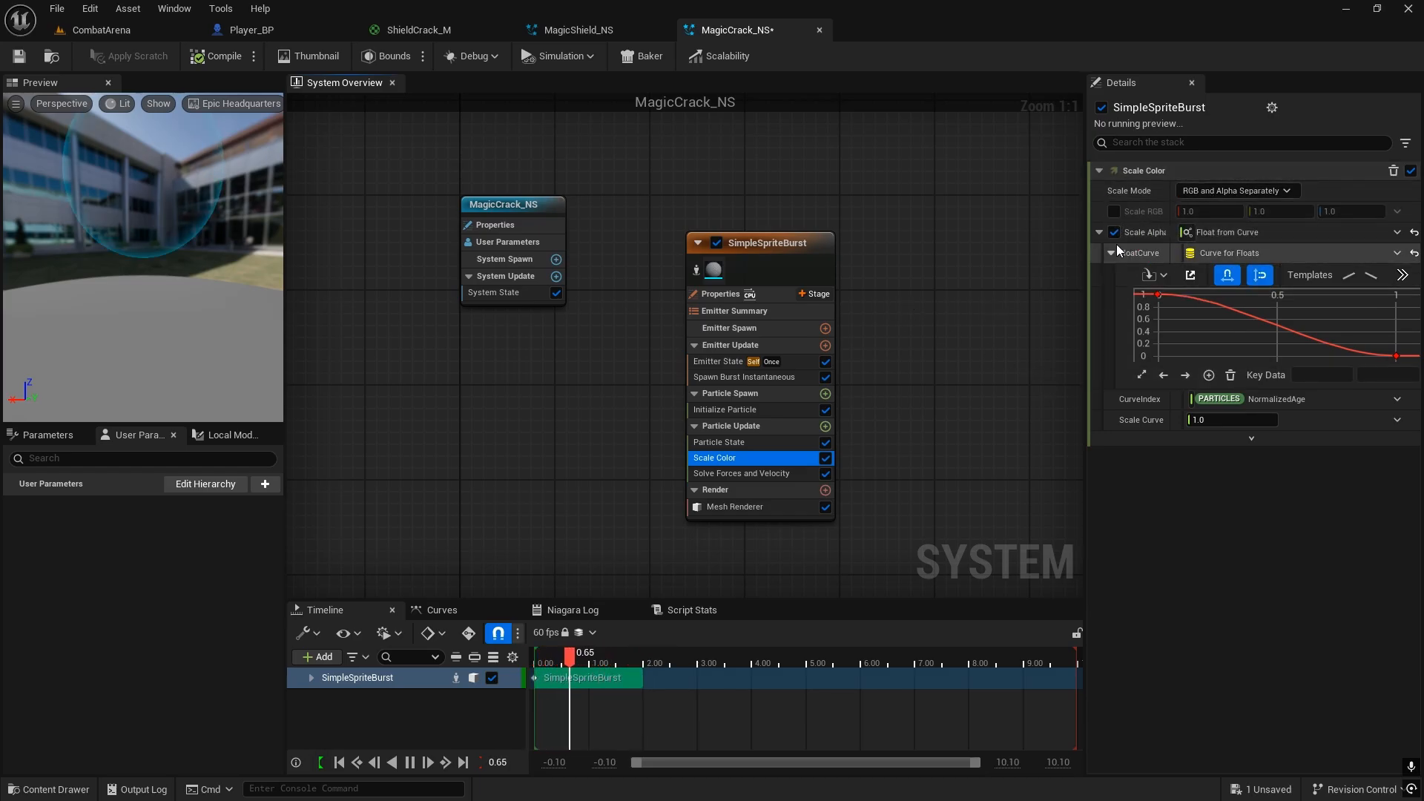
mouse_move(1159, 298)
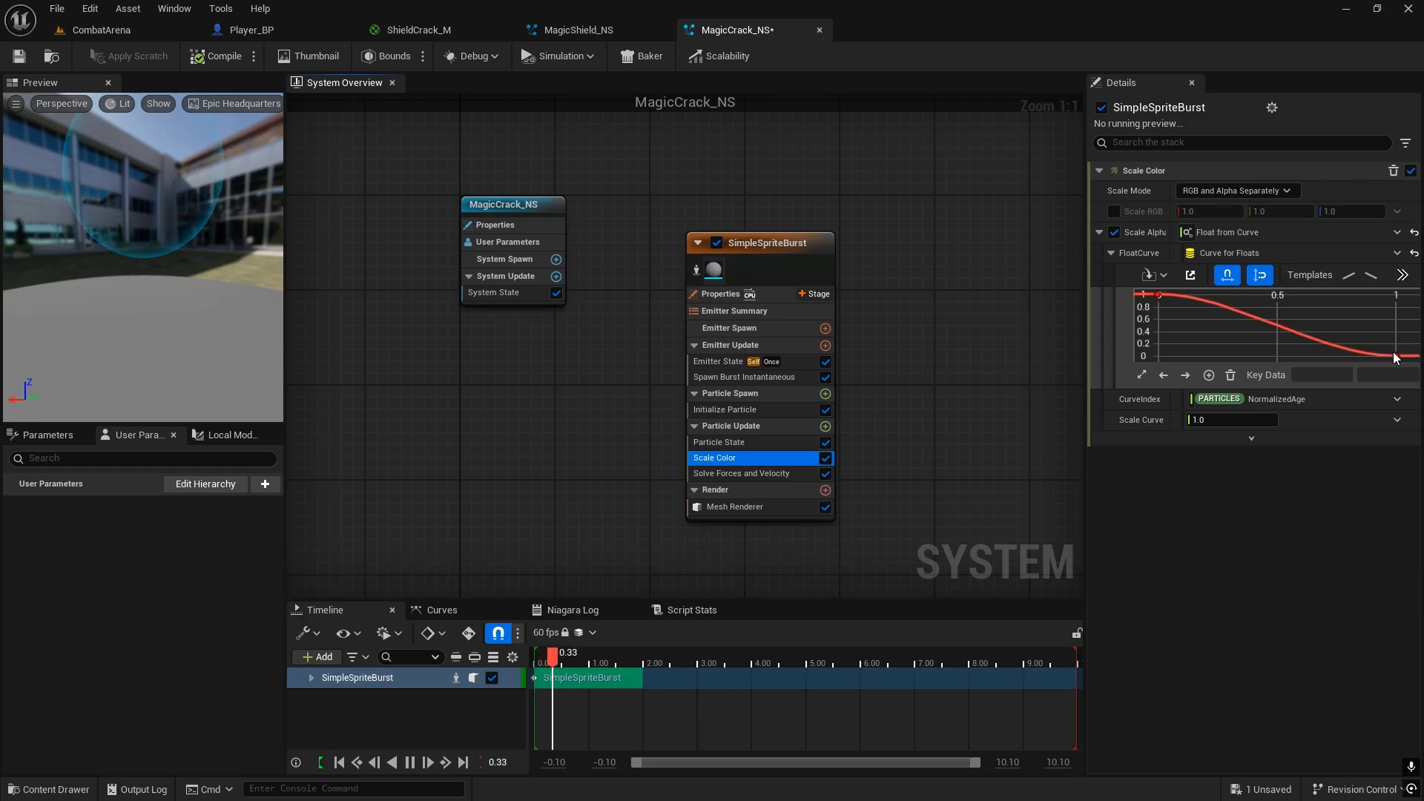
mouse_move(1399, 356)
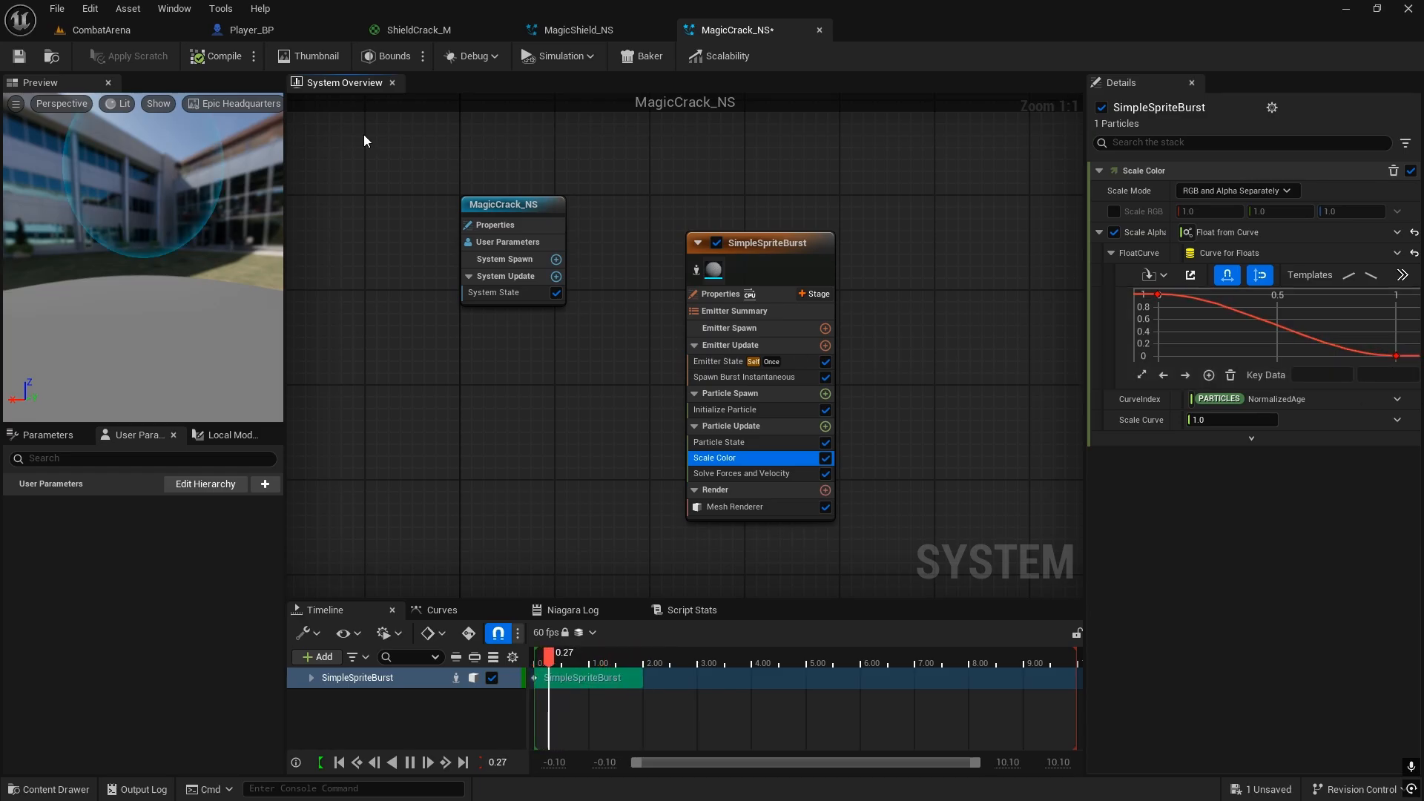
Step: Assign ShieldCrack_M as the override material in the SimpleSpriteBurst emitter's Mesh Renderer
right_click_drag(648, 368, 529, 316)
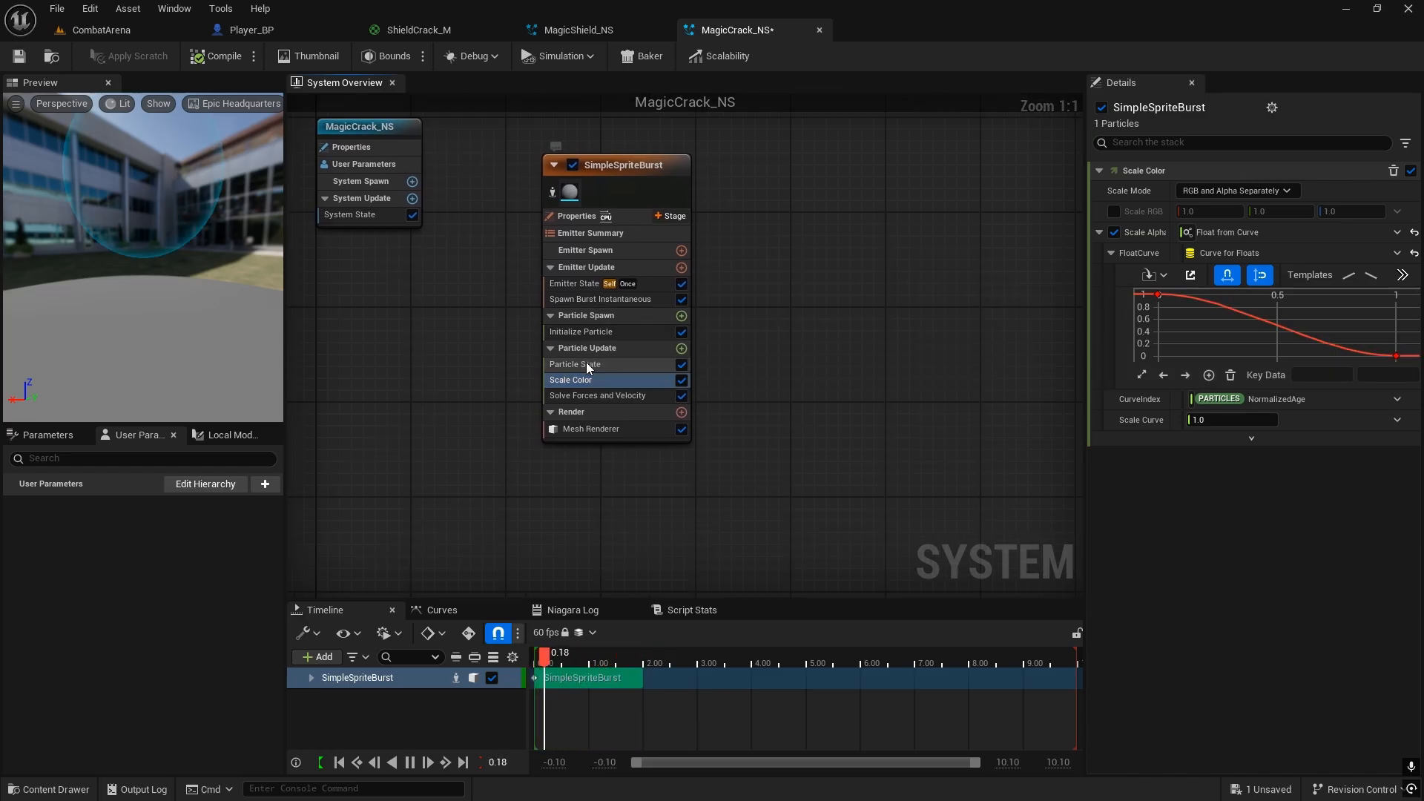
left_click(590, 430)
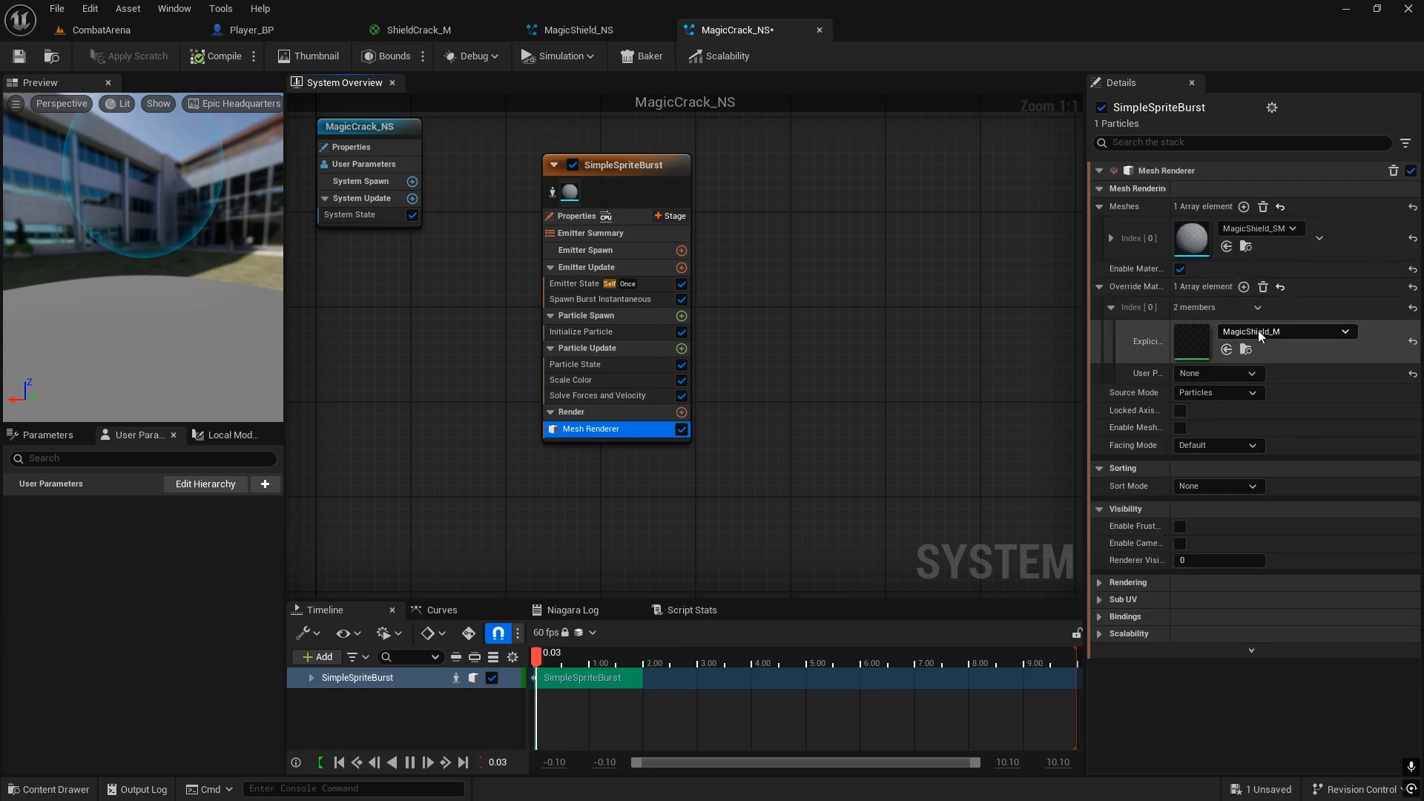
left_click(1307, 333)
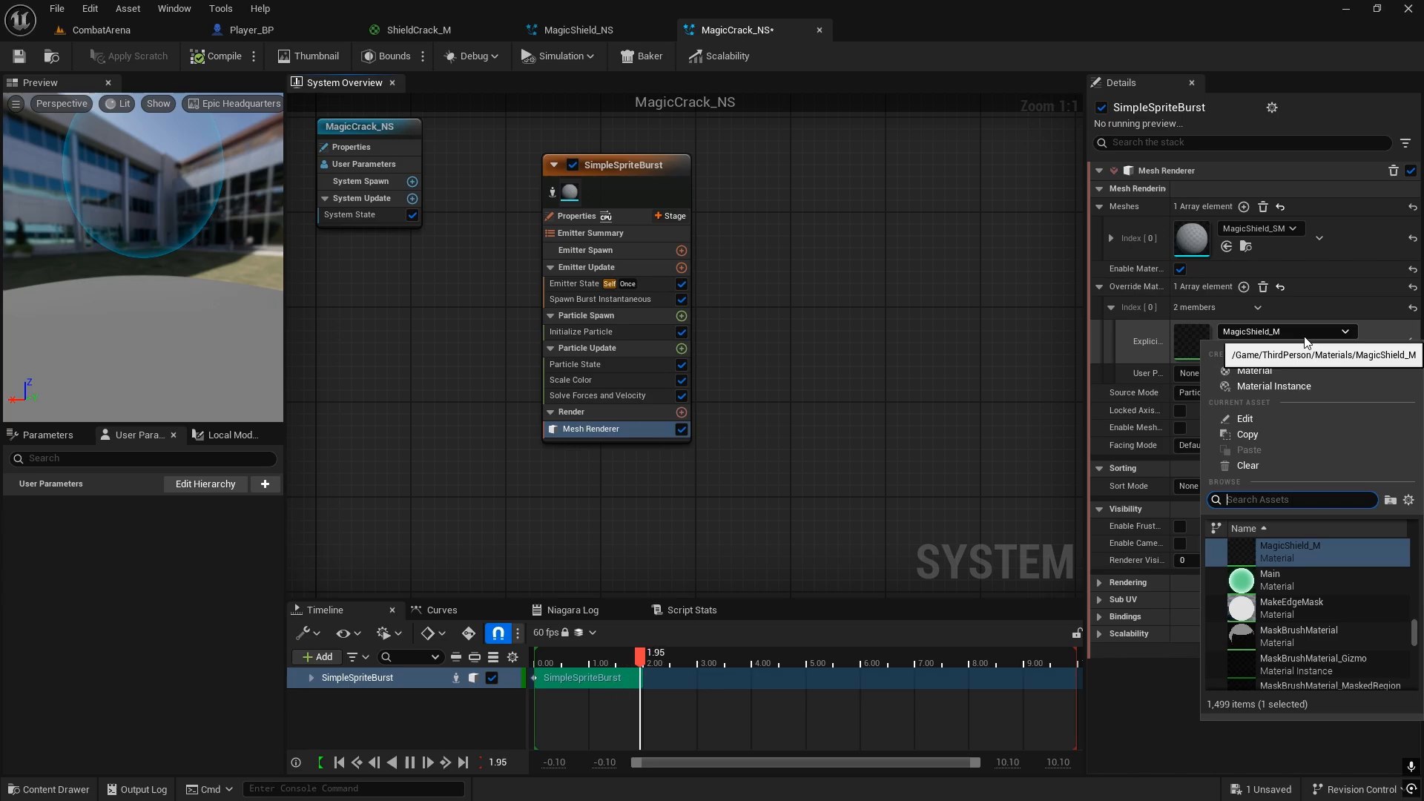
type("magiccrac")
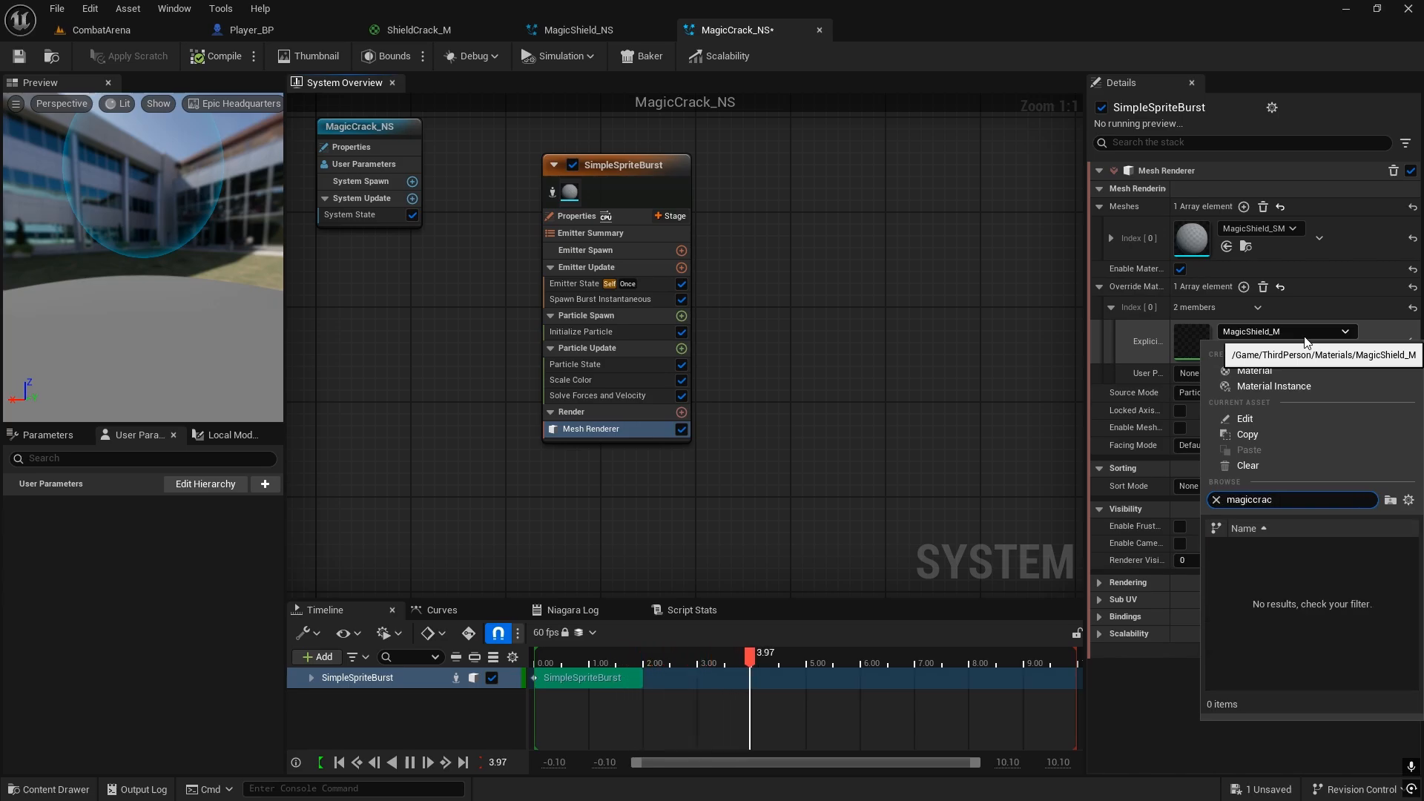
key("BackSpace")
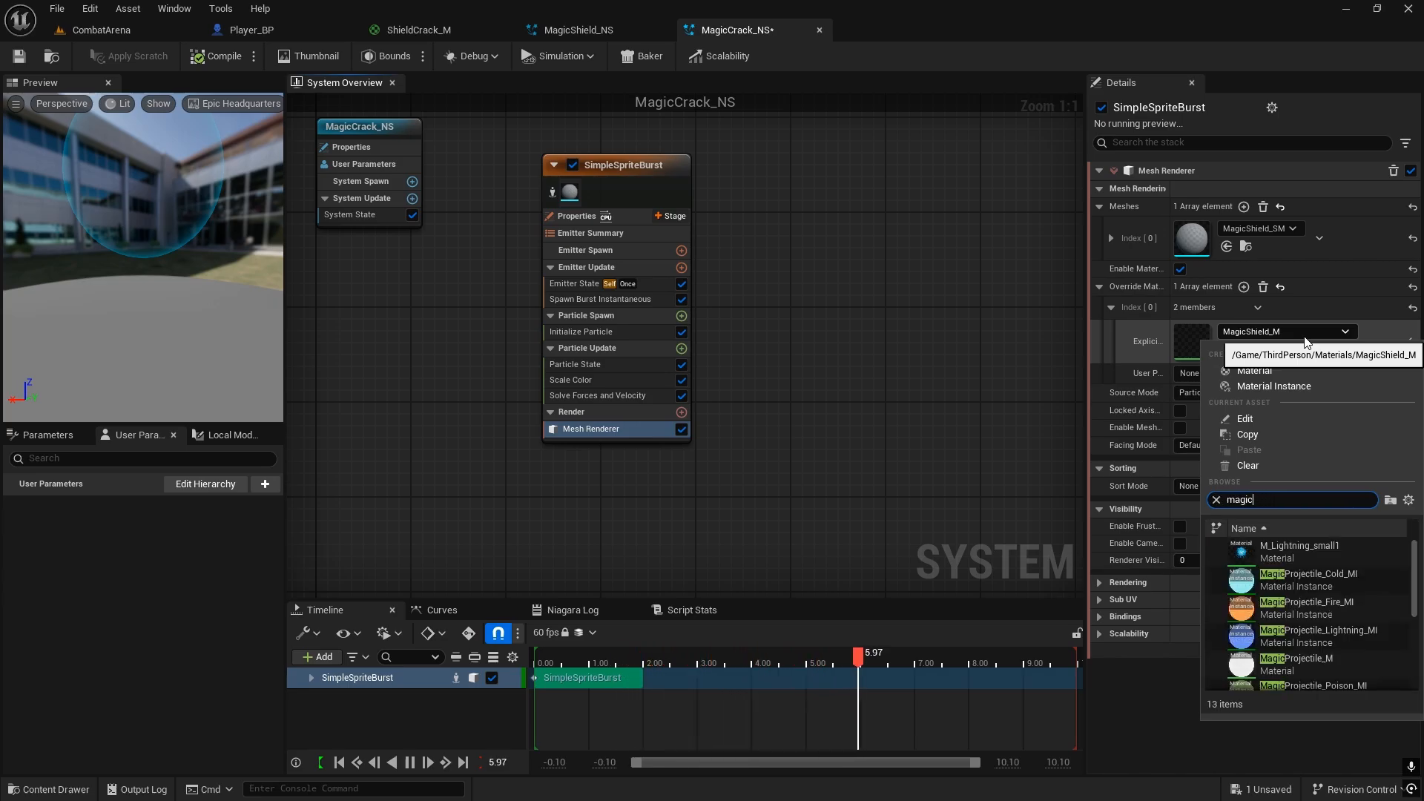
type("c")
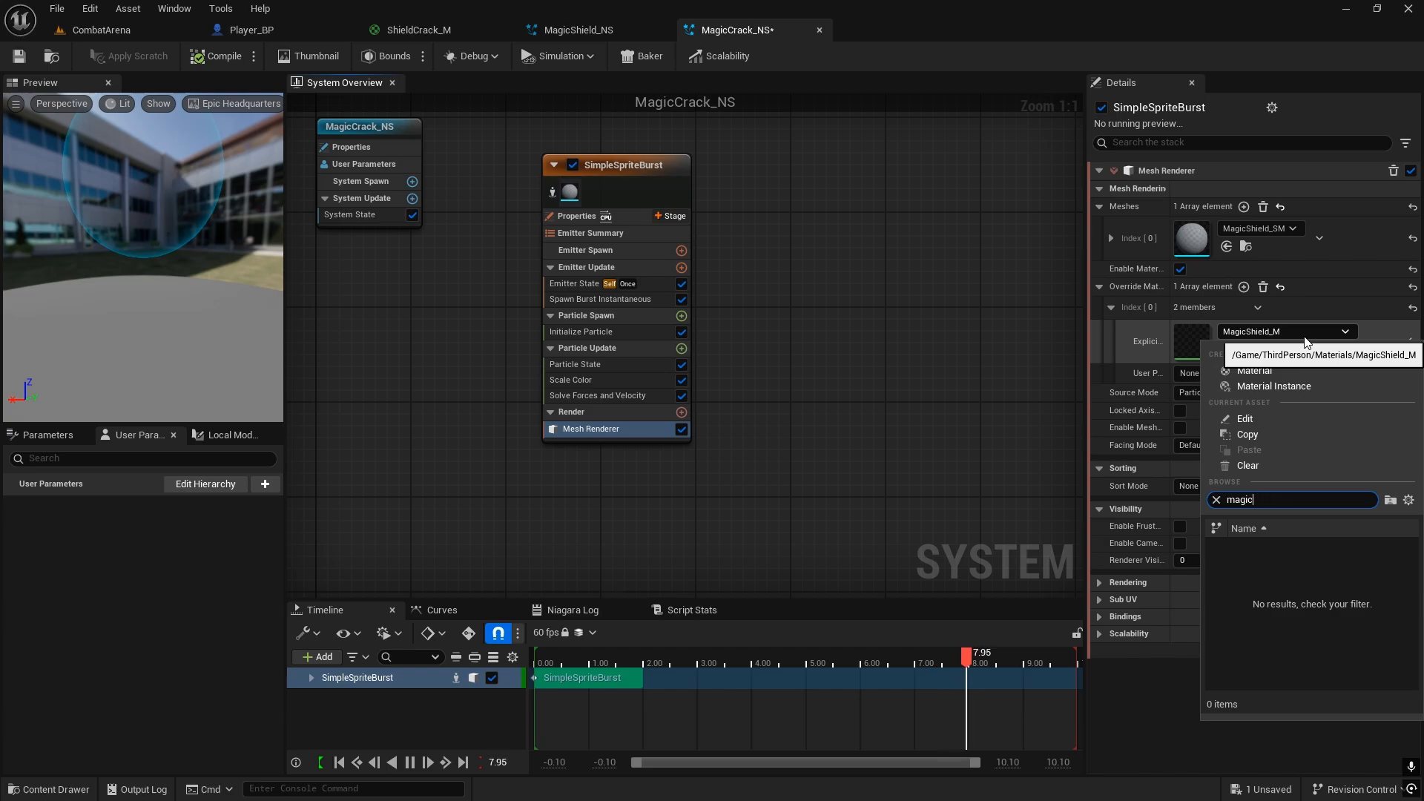
key("BackSpace")
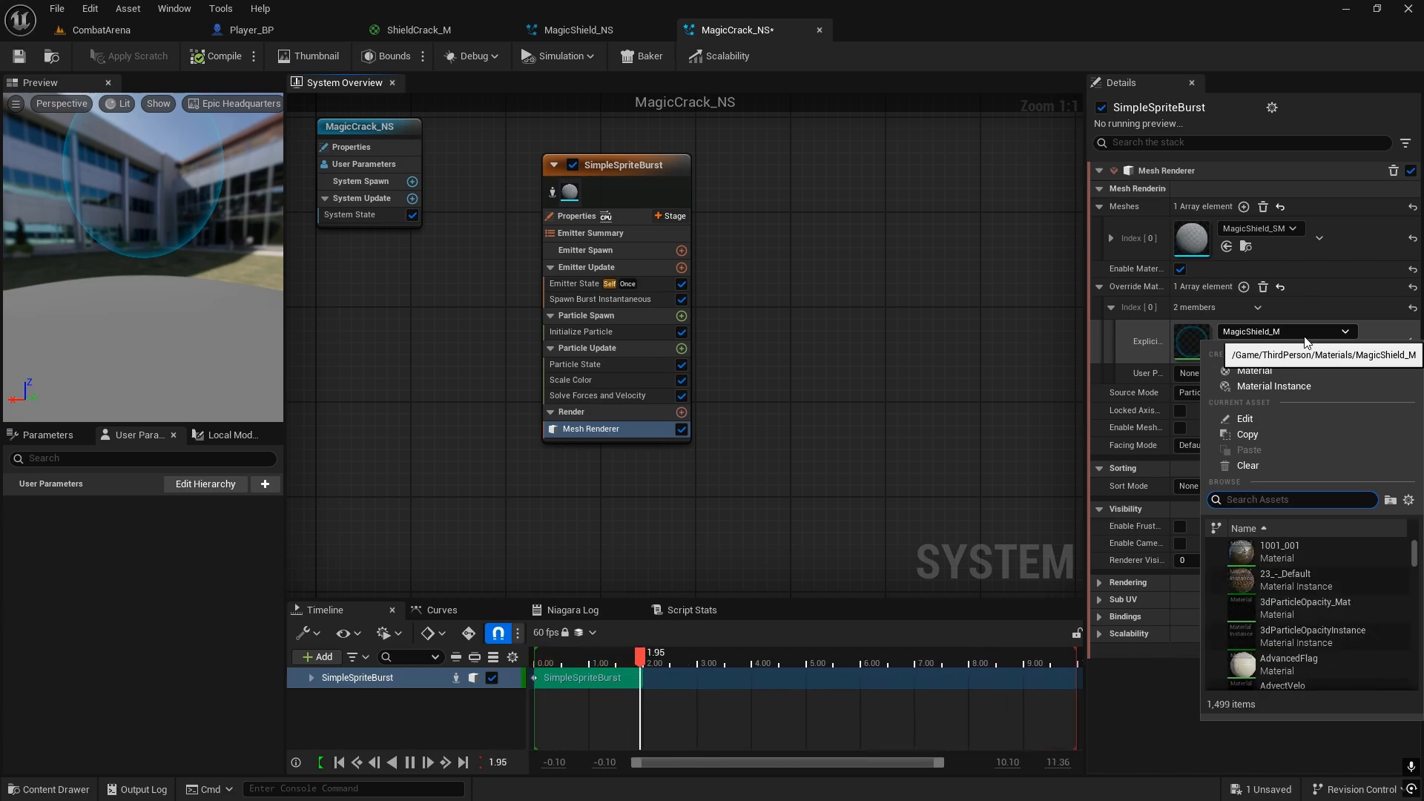
type("shieldma")
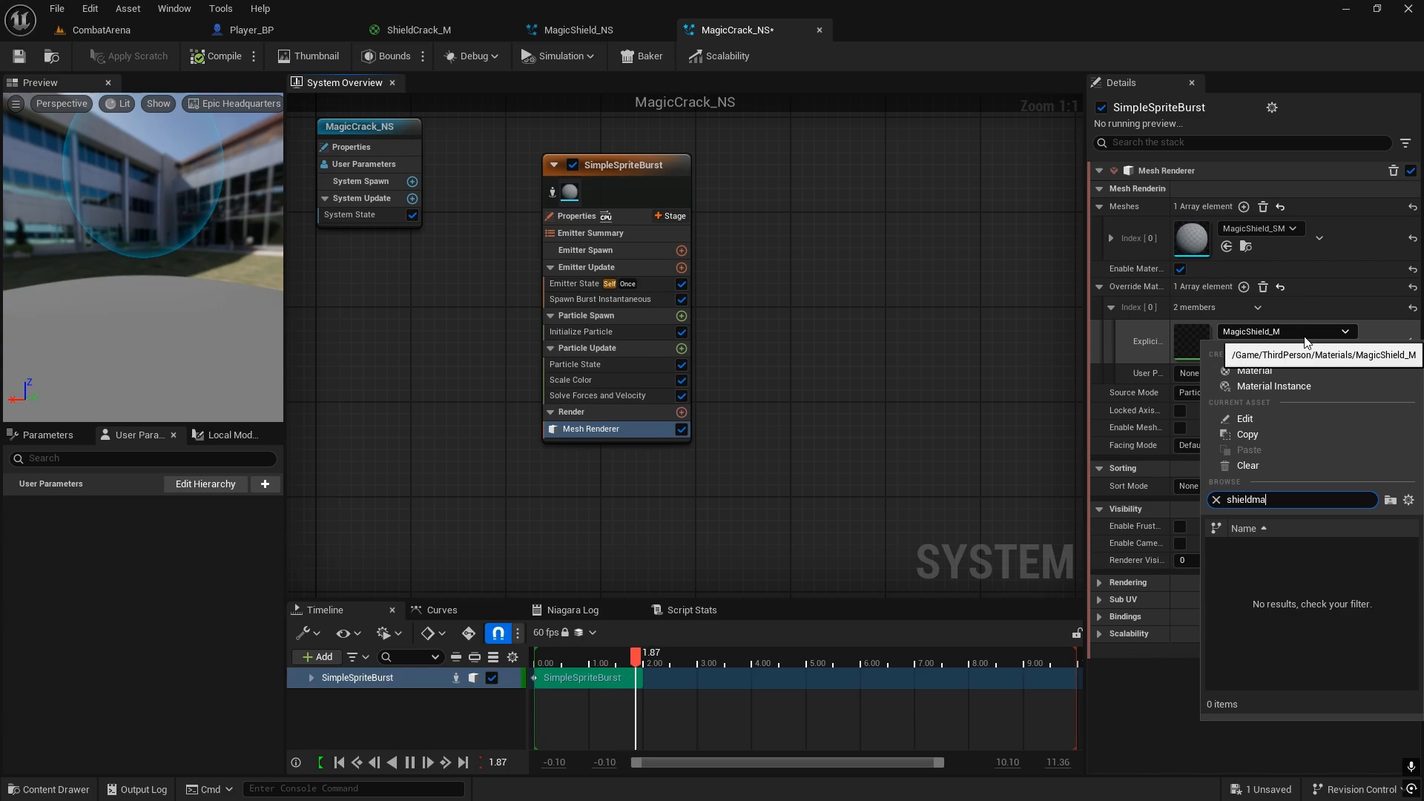
left_click(1363, 569)
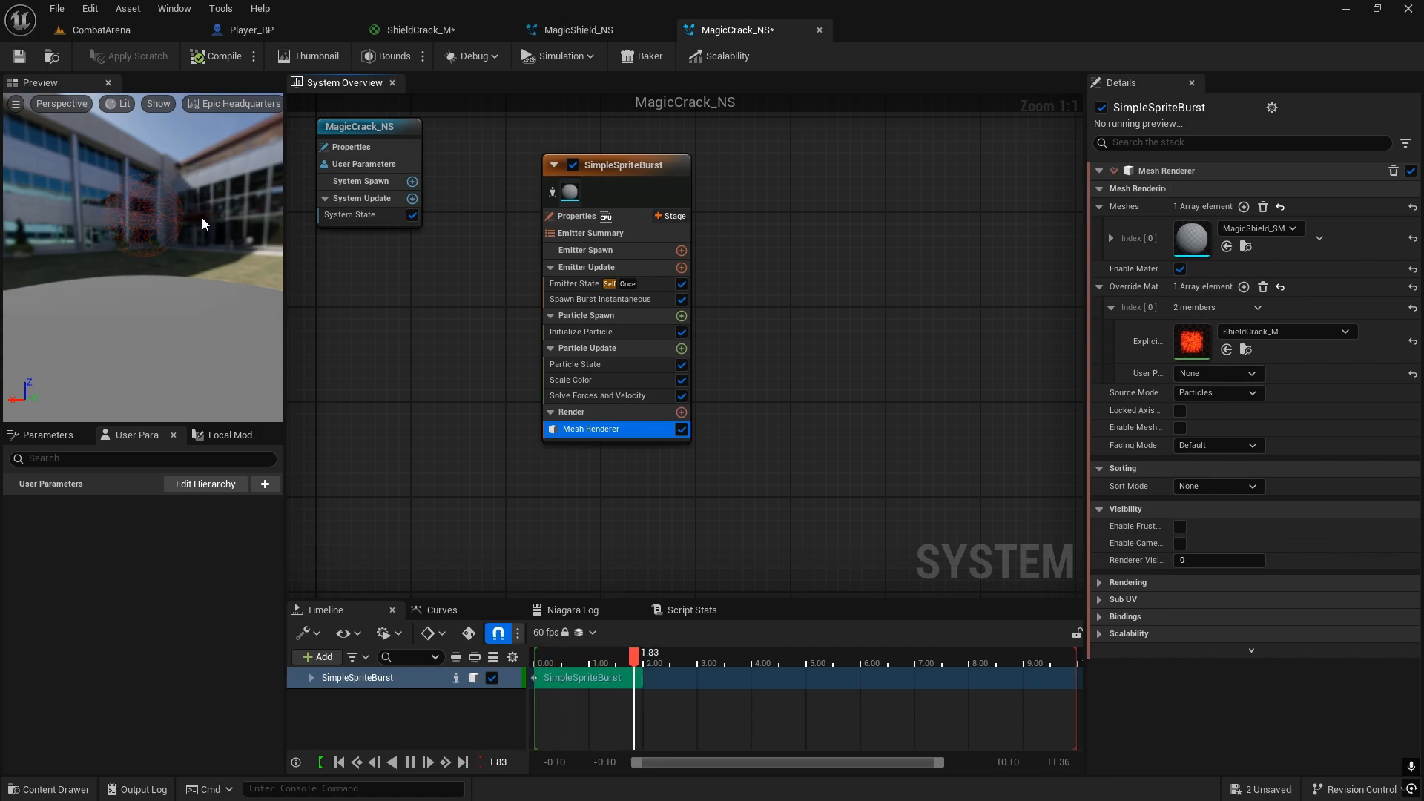
Step: Change the constant colour in ShieldCrack_M to a more yellow tone with R 20.0, G 1.39 and B 0.0, and apply the material
left_click(421, 30)
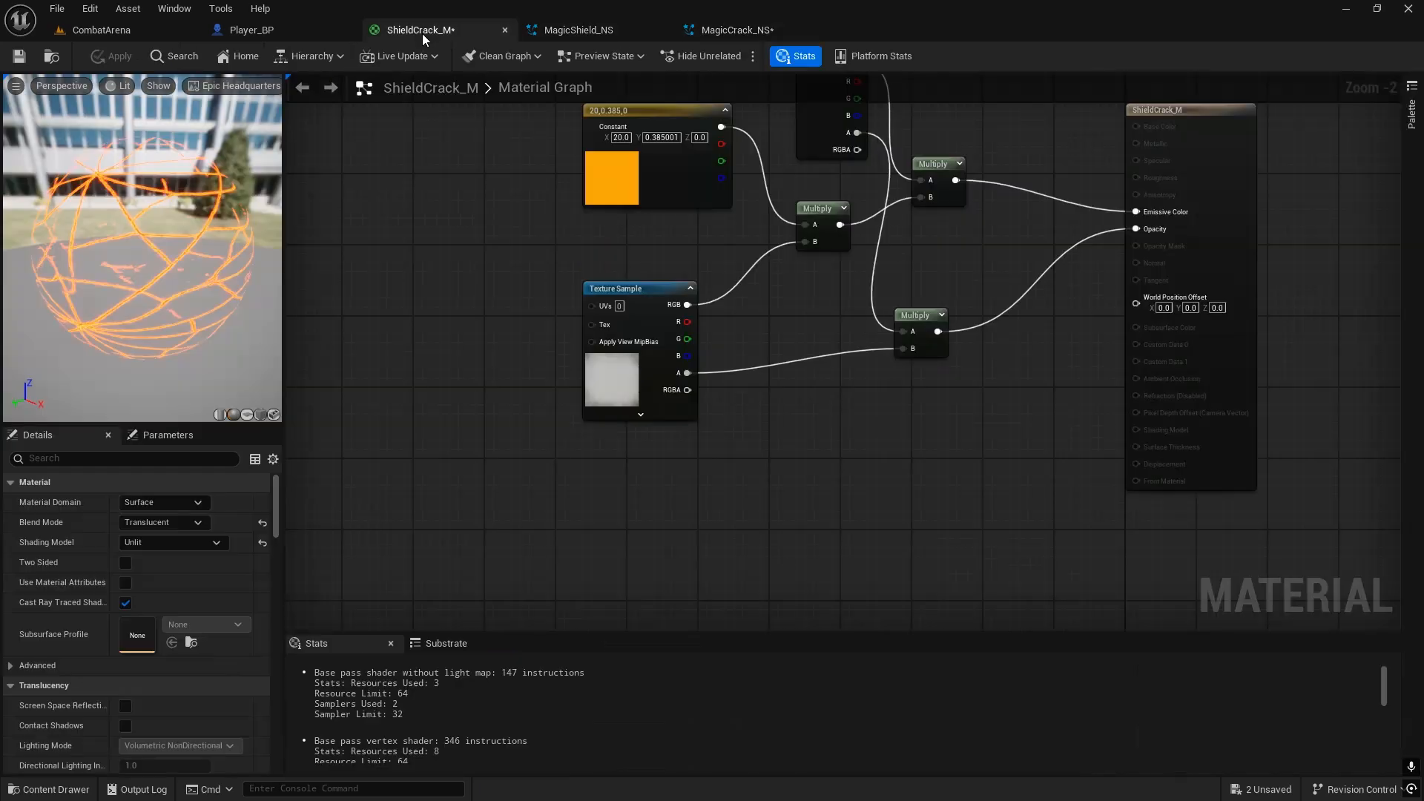
double_click(607, 157)
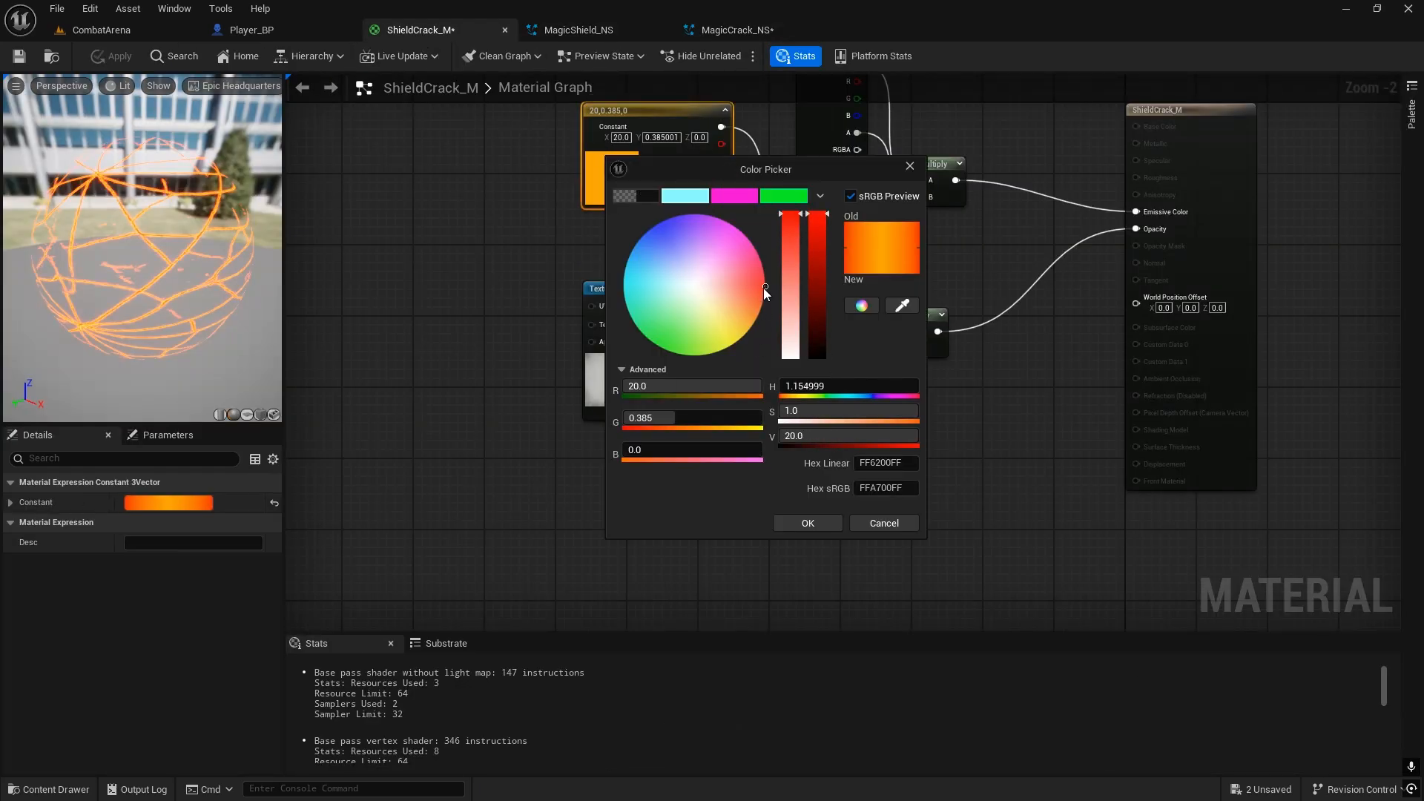
left_click_drag(763, 288, 765, 290)
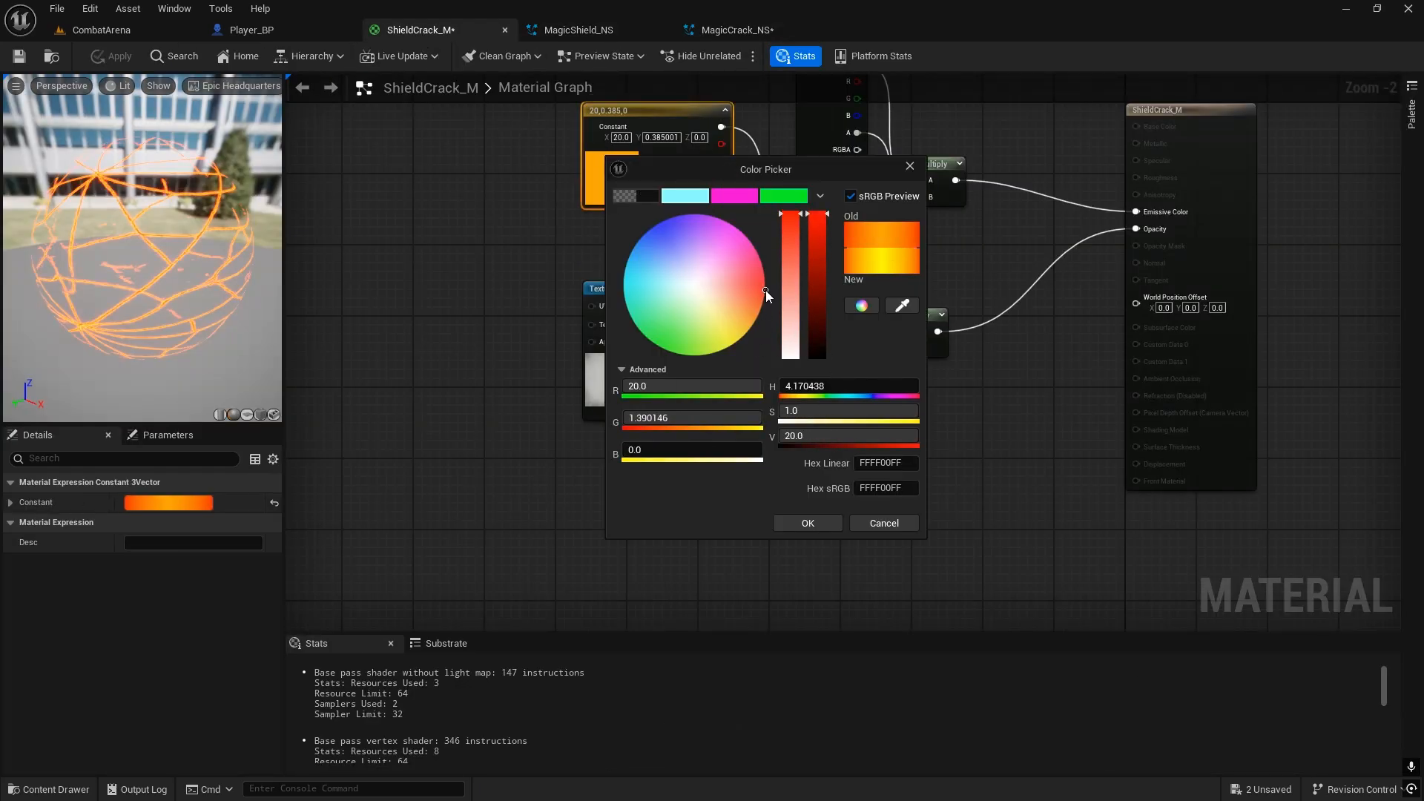
left_click(816, 521)
left_click(111, 56)
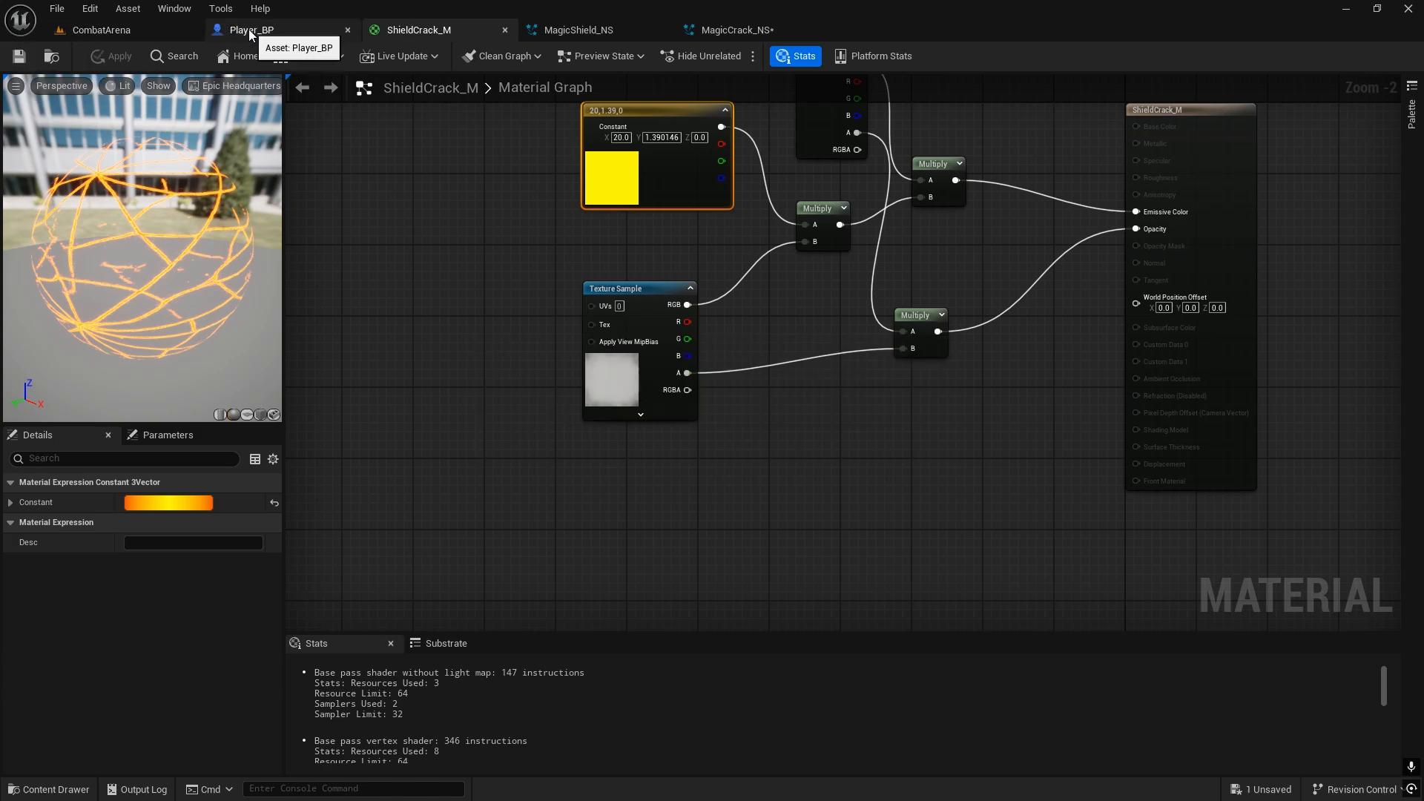
Step: Rename the MagicCrack_NS Niagara system in the Effects folder to ShieldCrack_NS
left_click(549, 31)
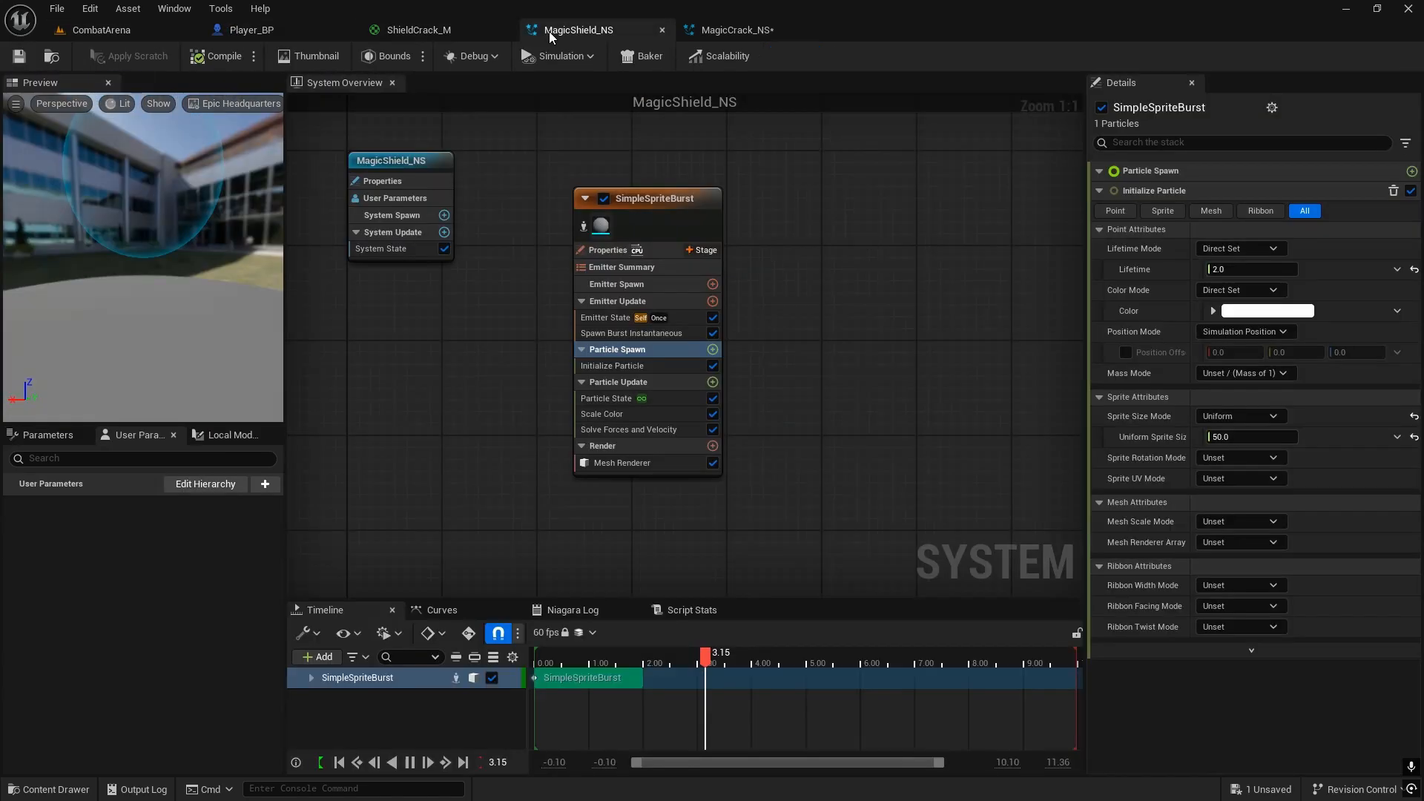
left_click(738, 34)
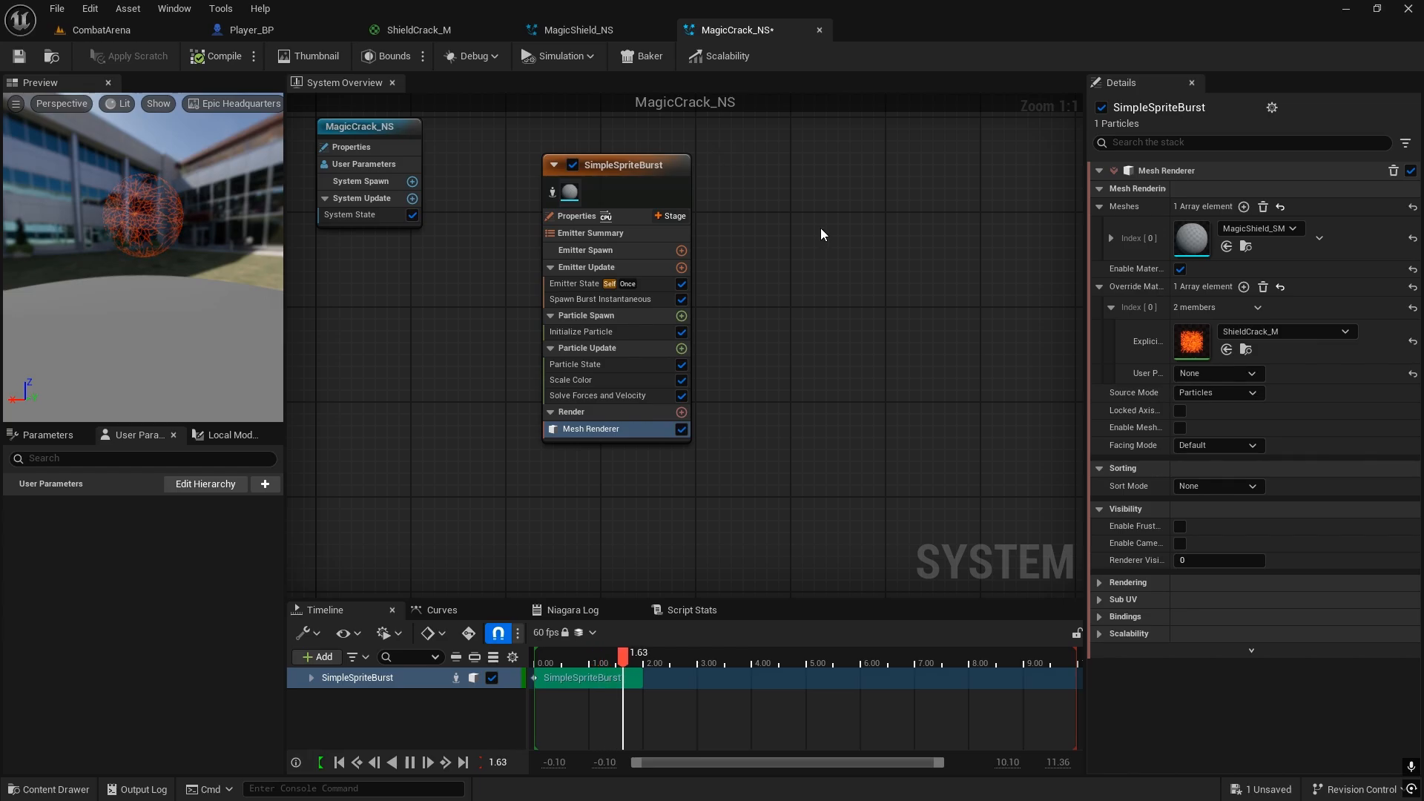
key("ctrl+space")
left_click(703, 643)
key("F2")
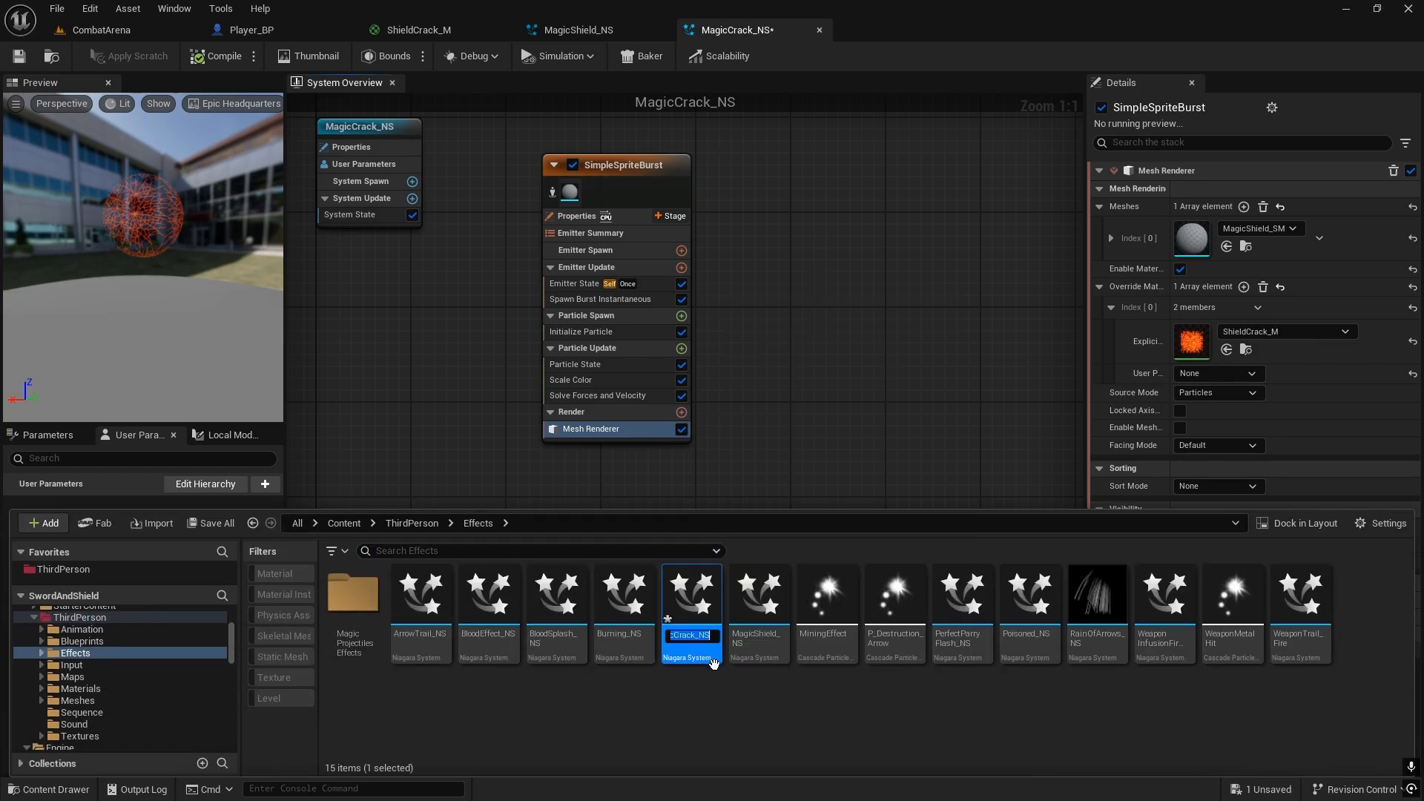
key("ctrl+space")
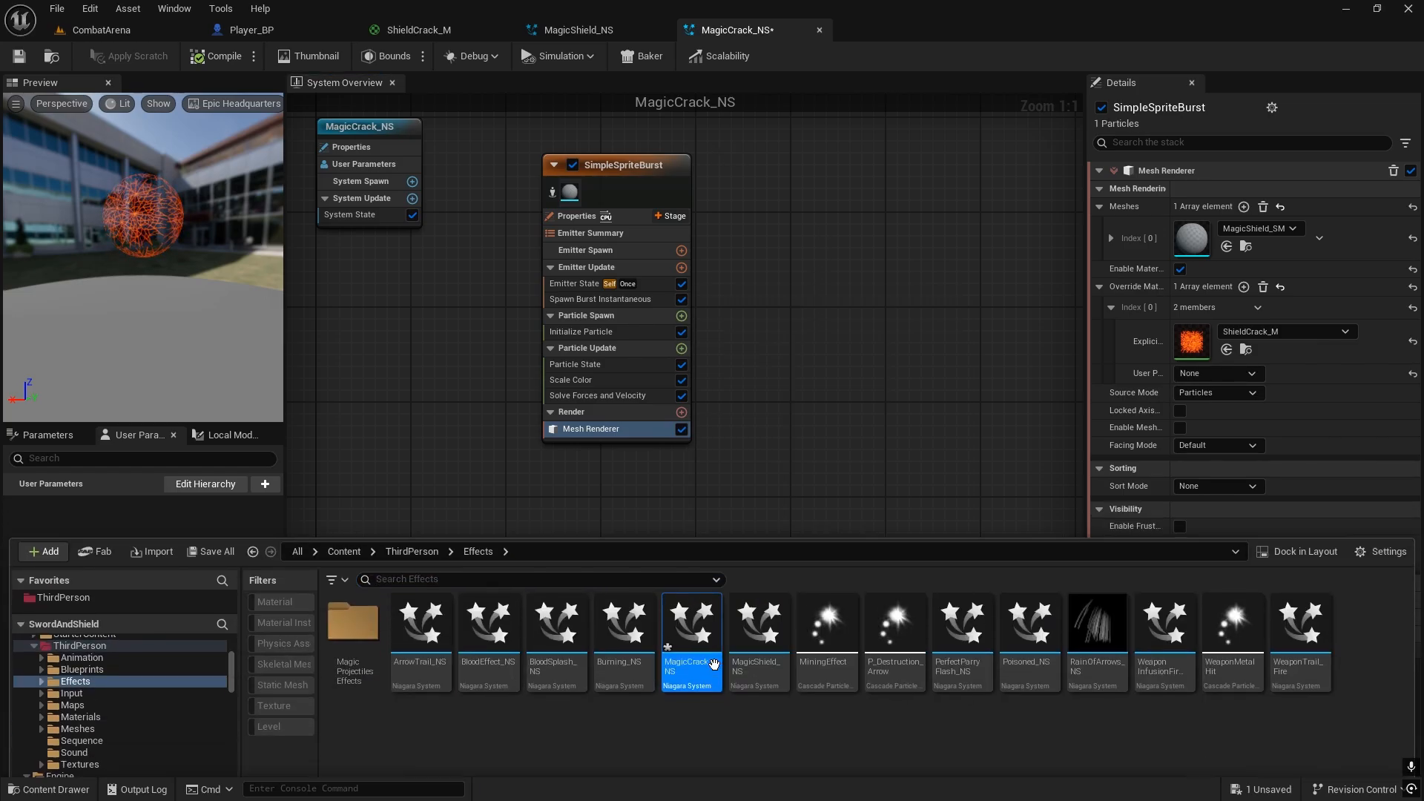
key("ctrl+space")
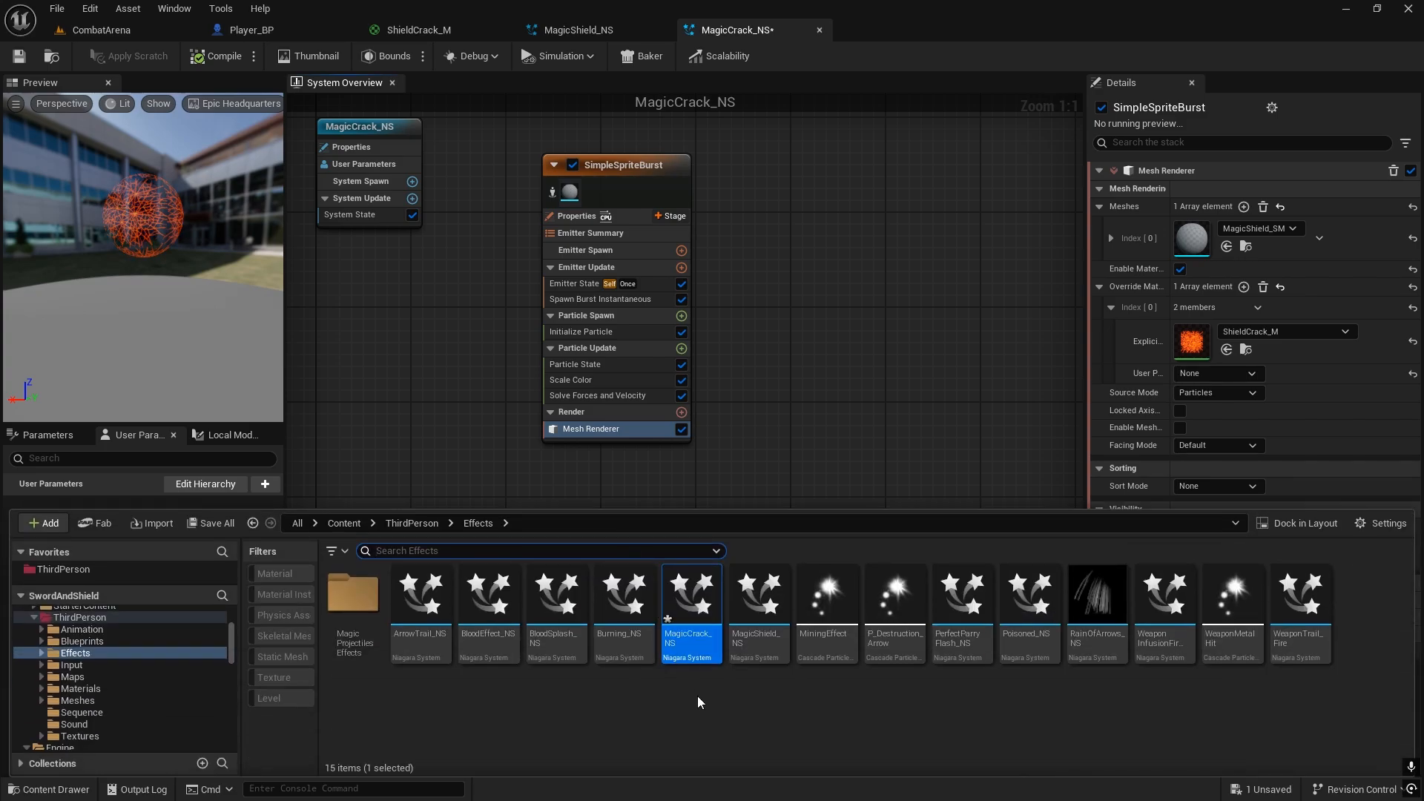
key("F2")
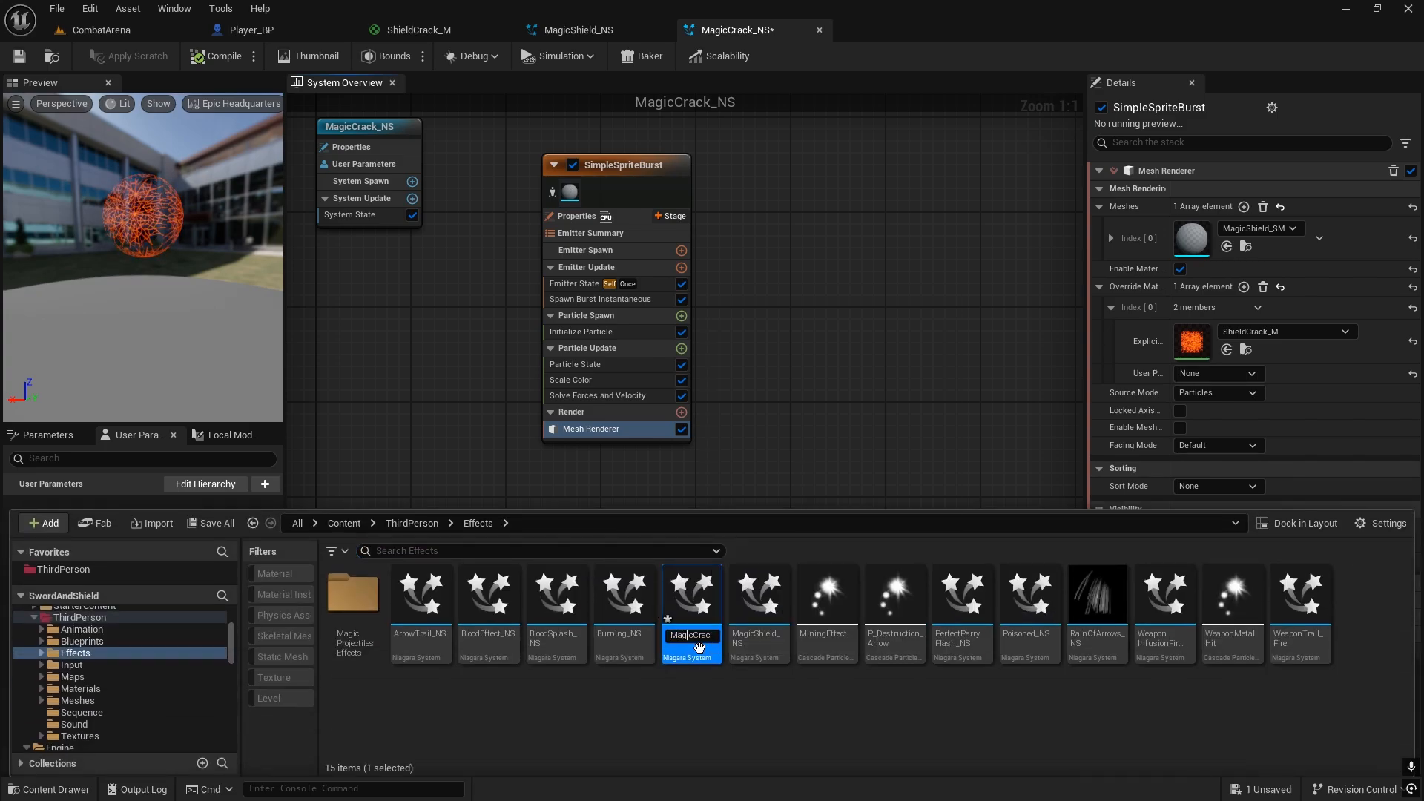
type("Shield")
key("Return")
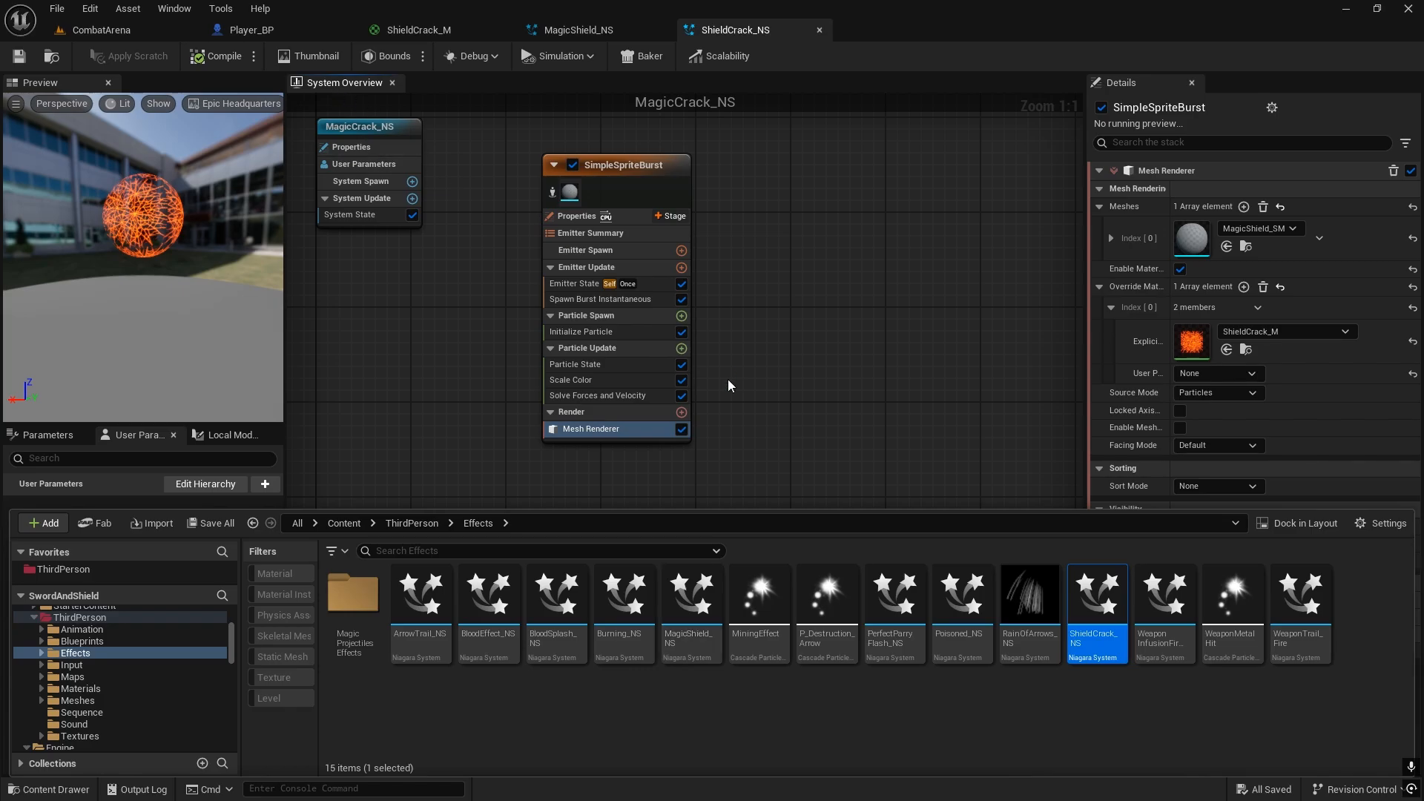
Step: Set the Loop Duration to 3.0 in the SimpleSpriteBurst emitter's Emitter State module
left_click(581, 333)
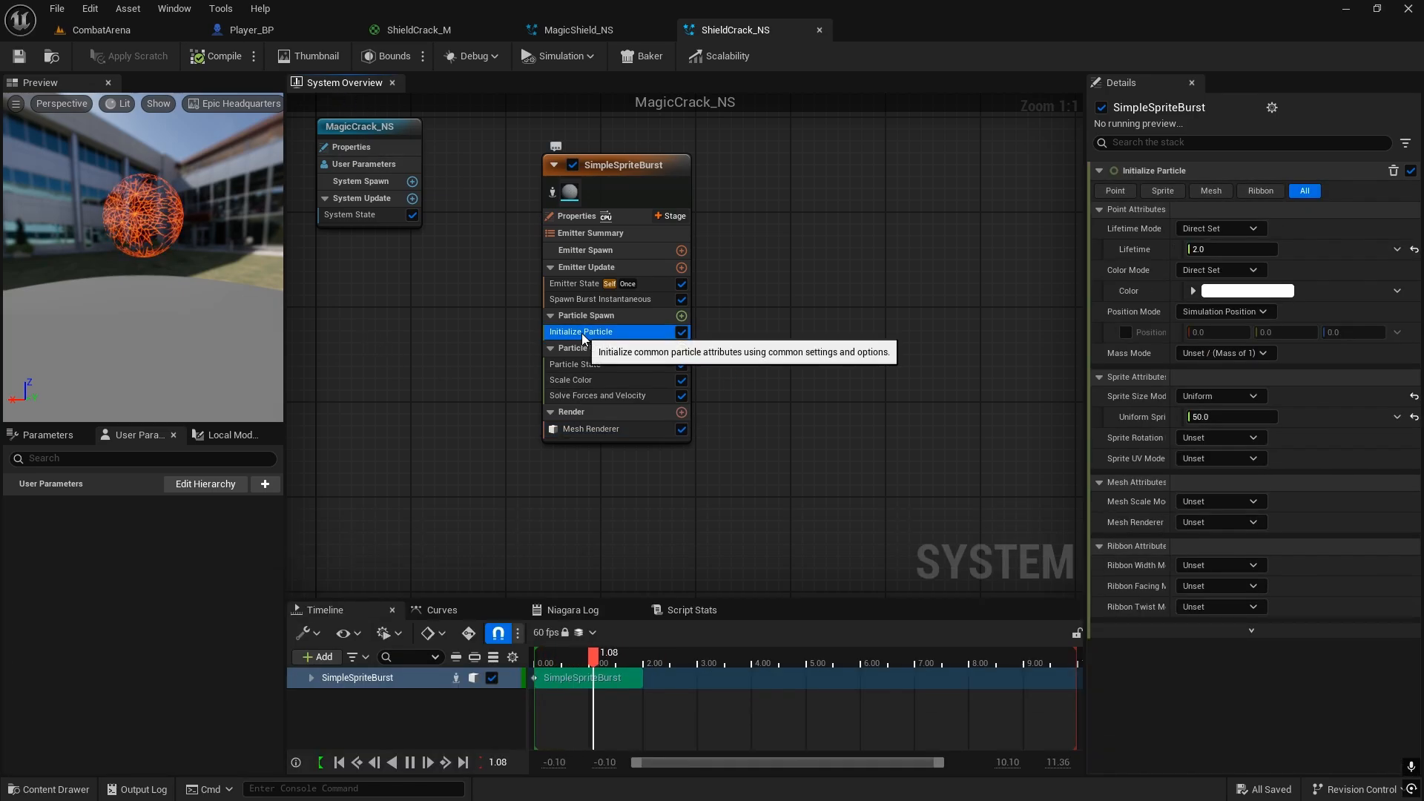
left_click(594, 299)
left_click(575, 283)
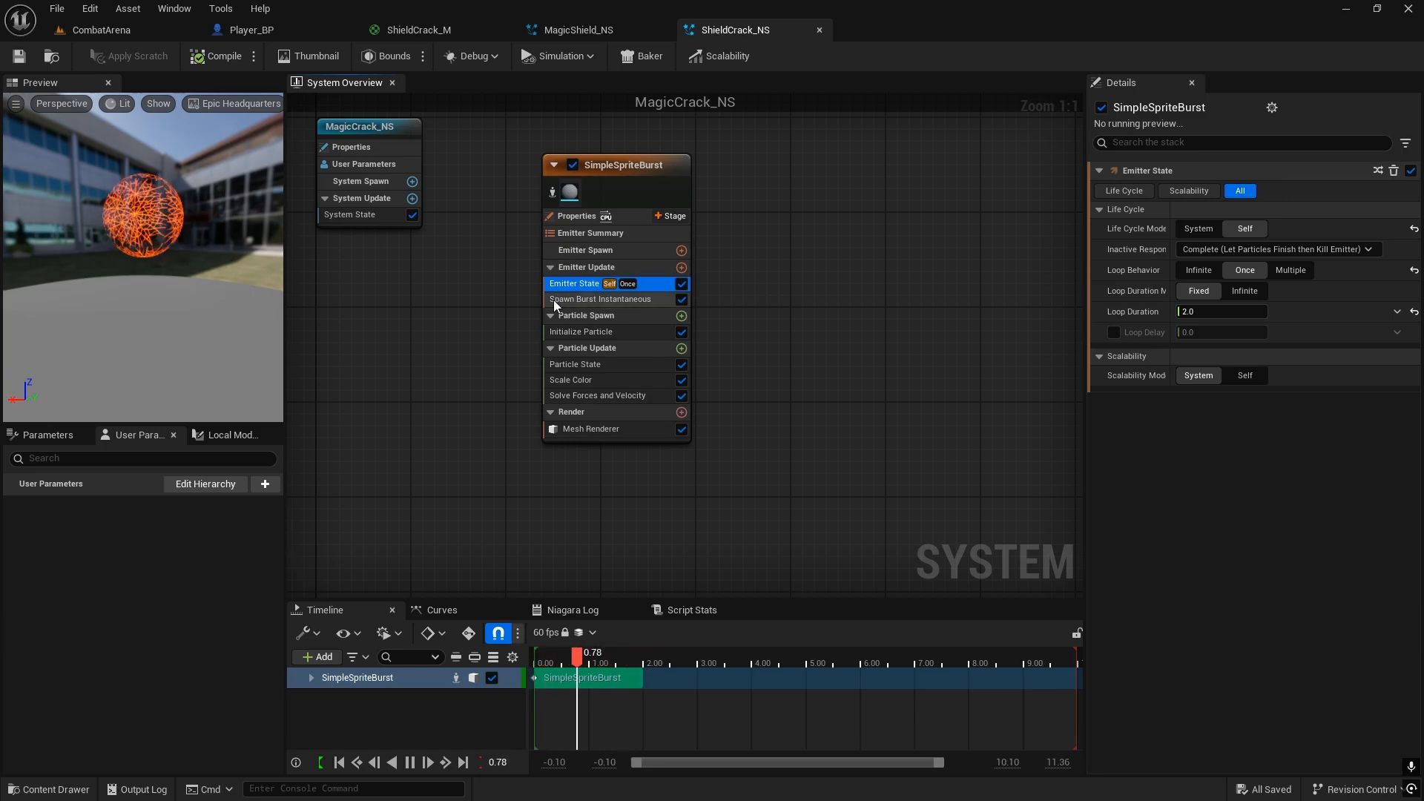
left_click(589, 331)
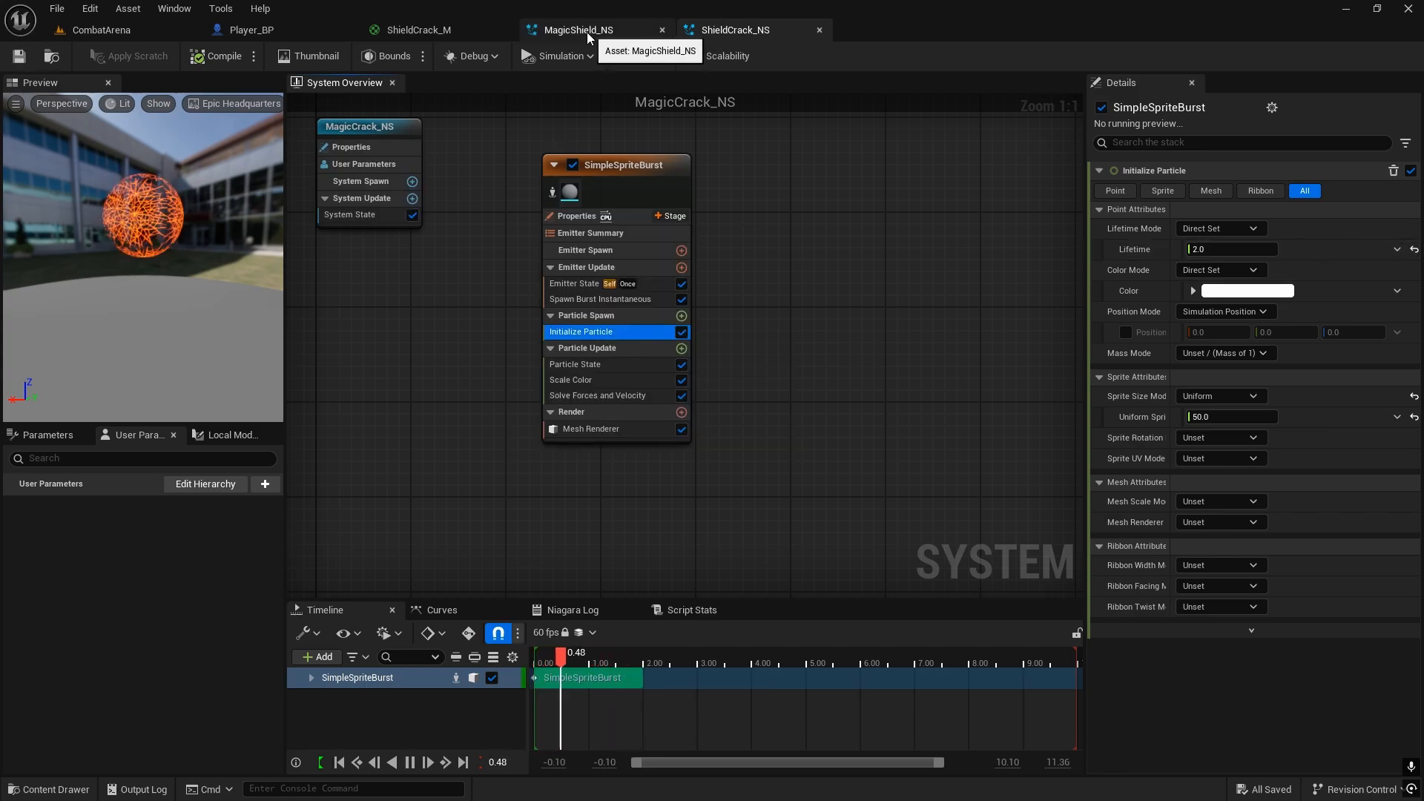
left_click(569, 300)
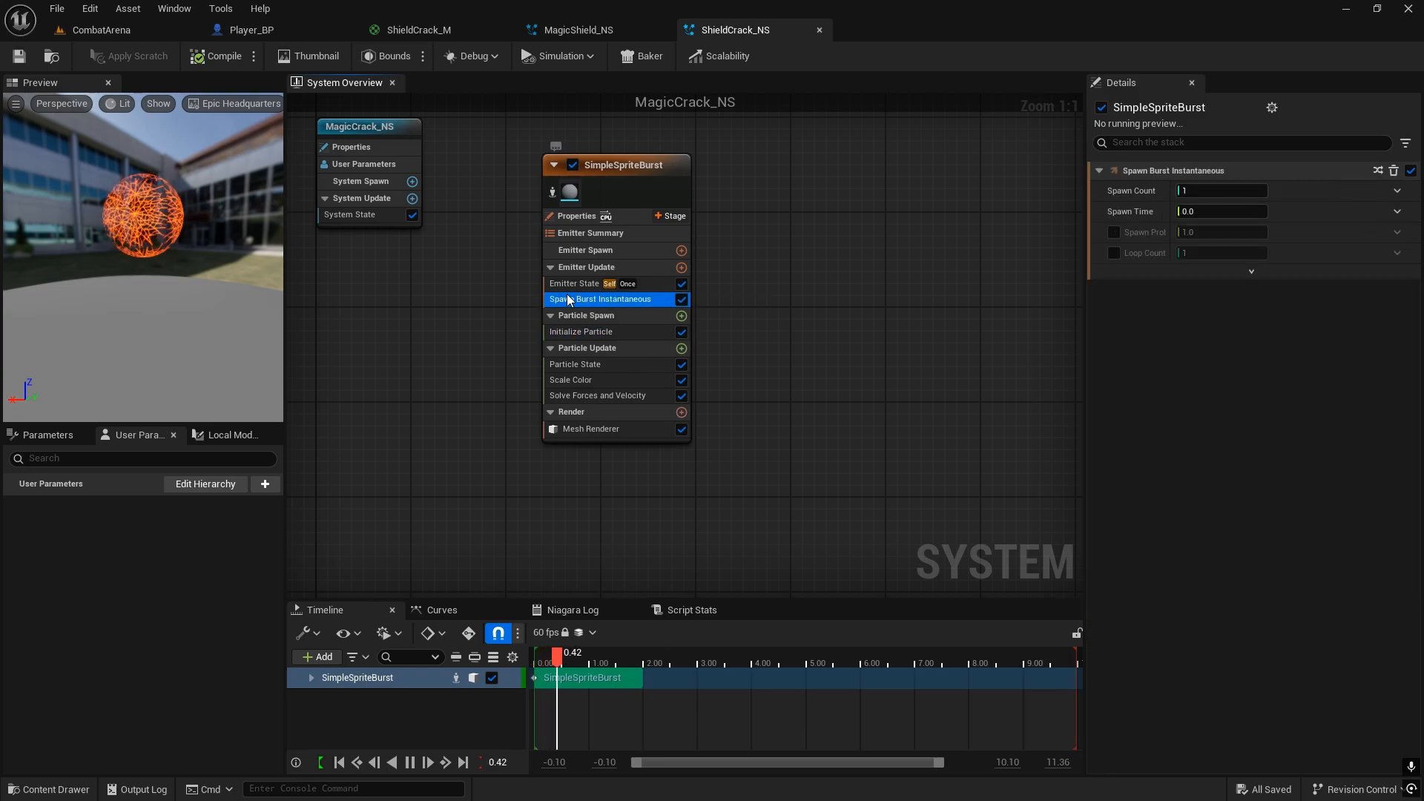
left_click(563, 287)
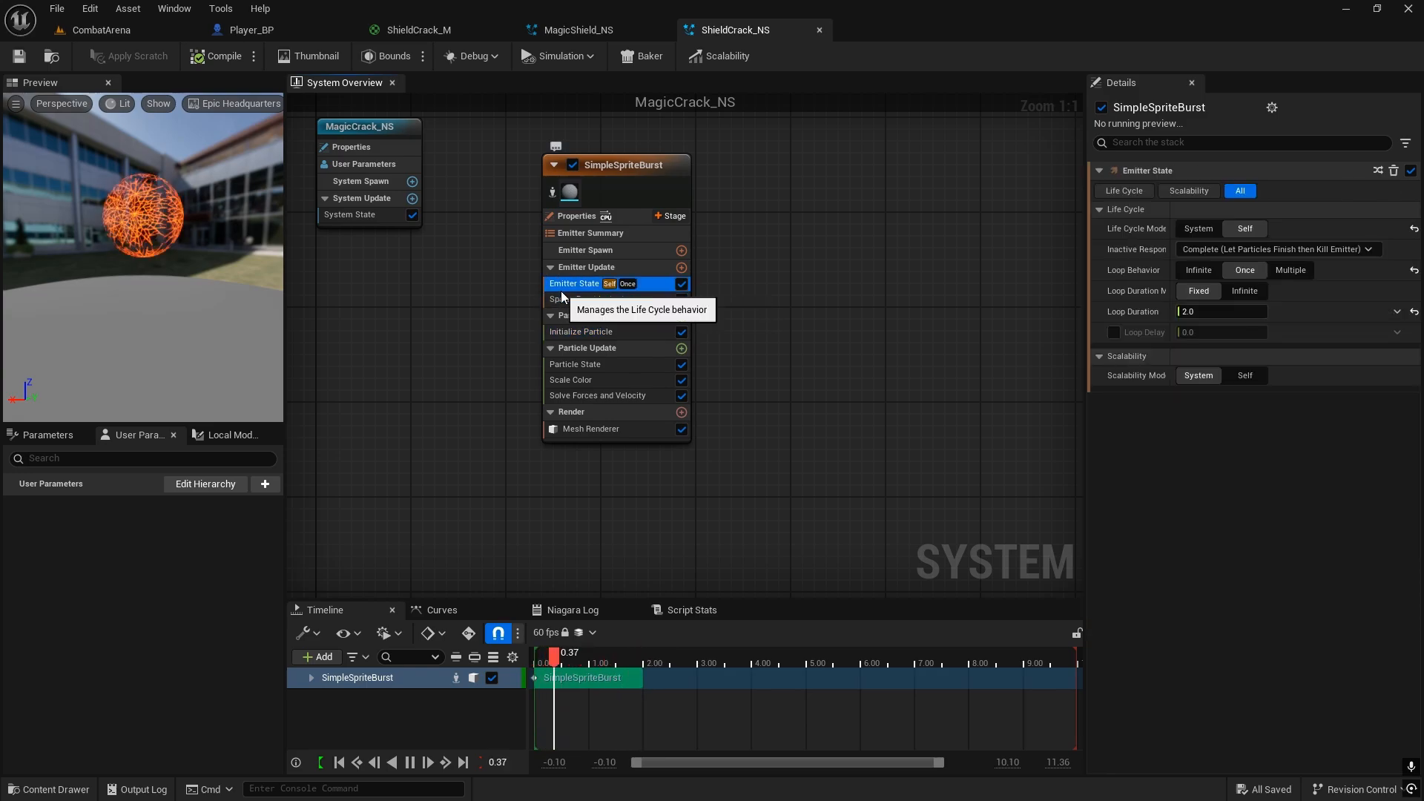
left_click(1198, 312)
type("3")
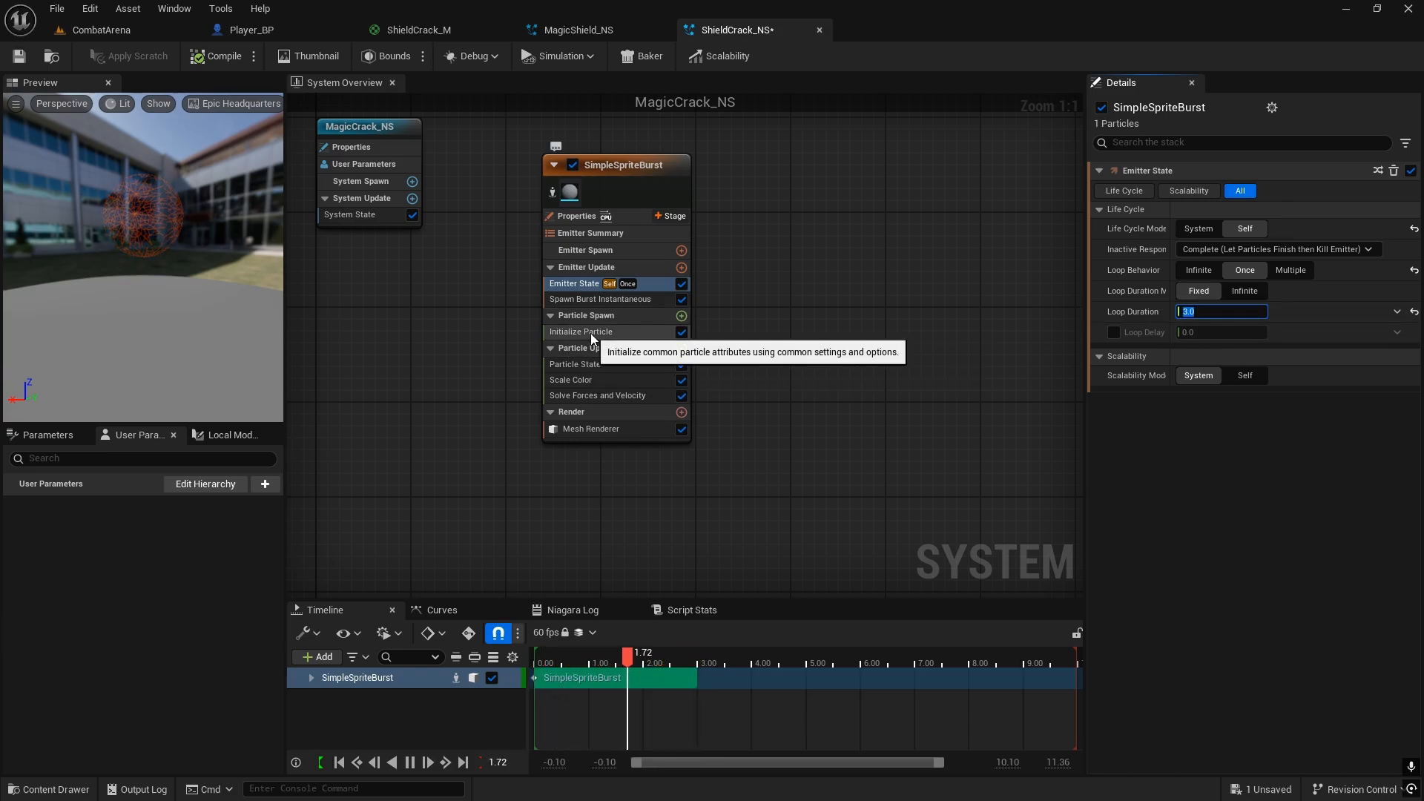
Step: Set the particle Lifetime to 3.0 in the Initialize Particle module and save the ShieldCrack_NS system
left_click(593, 335)
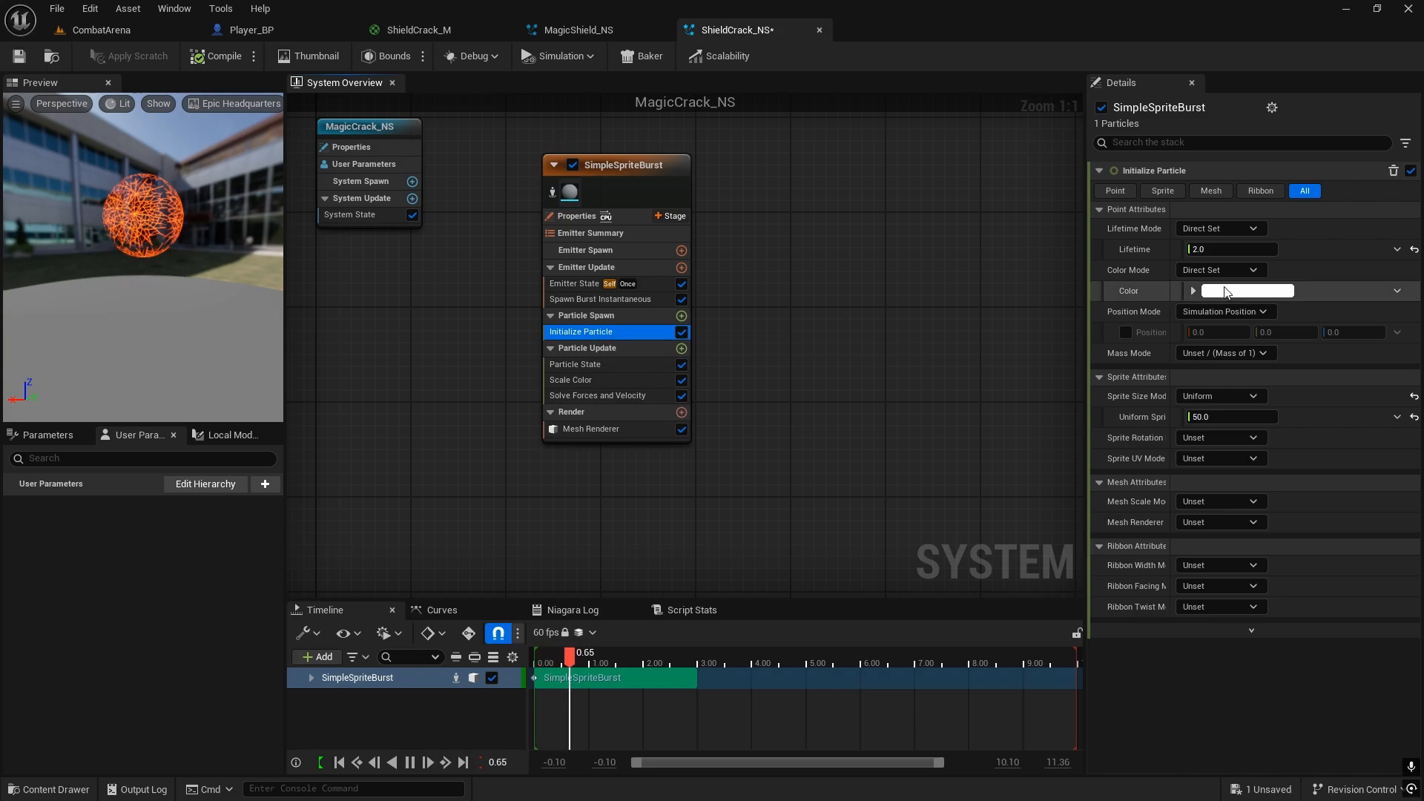
left_click(1209, 249)
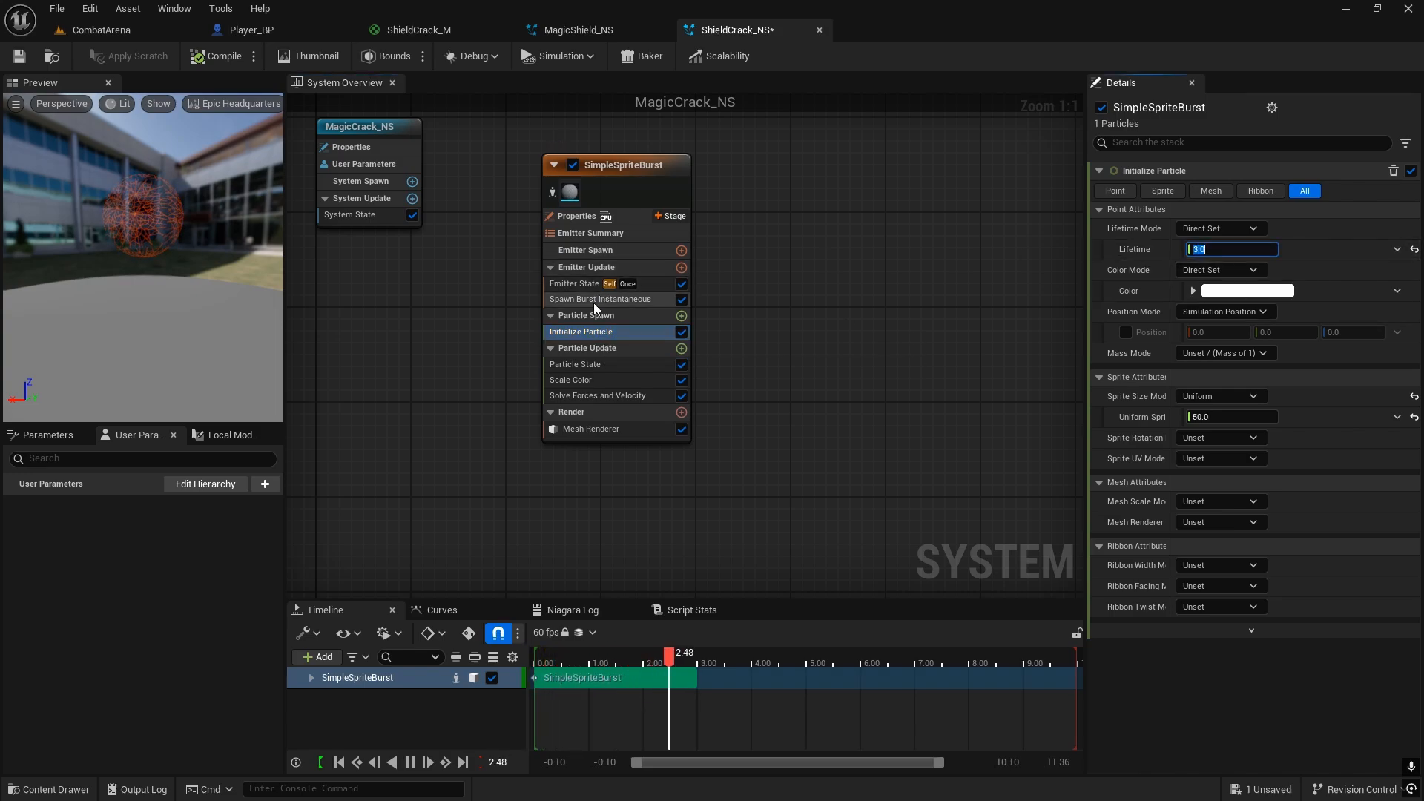
left_click(577, 286)
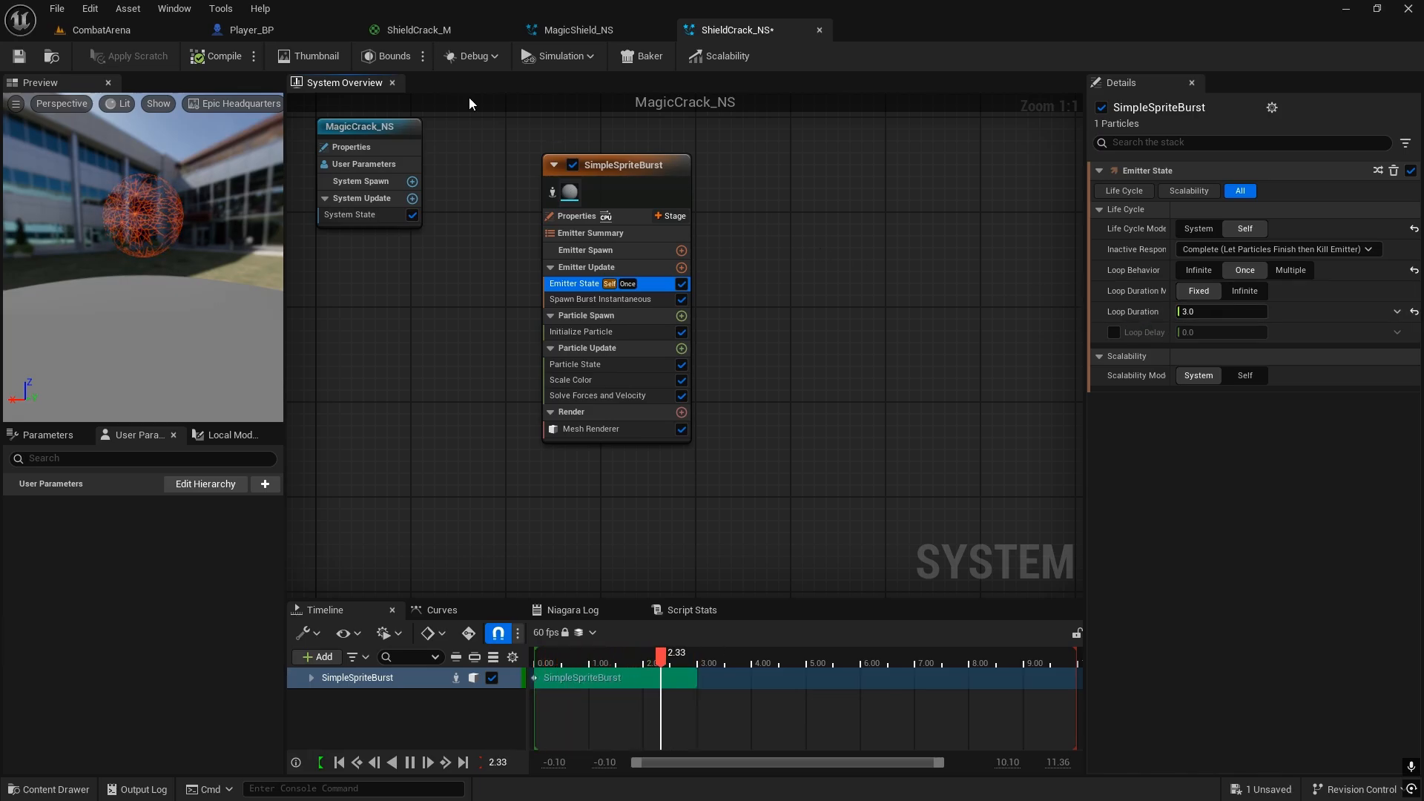
left_click(19, 58)
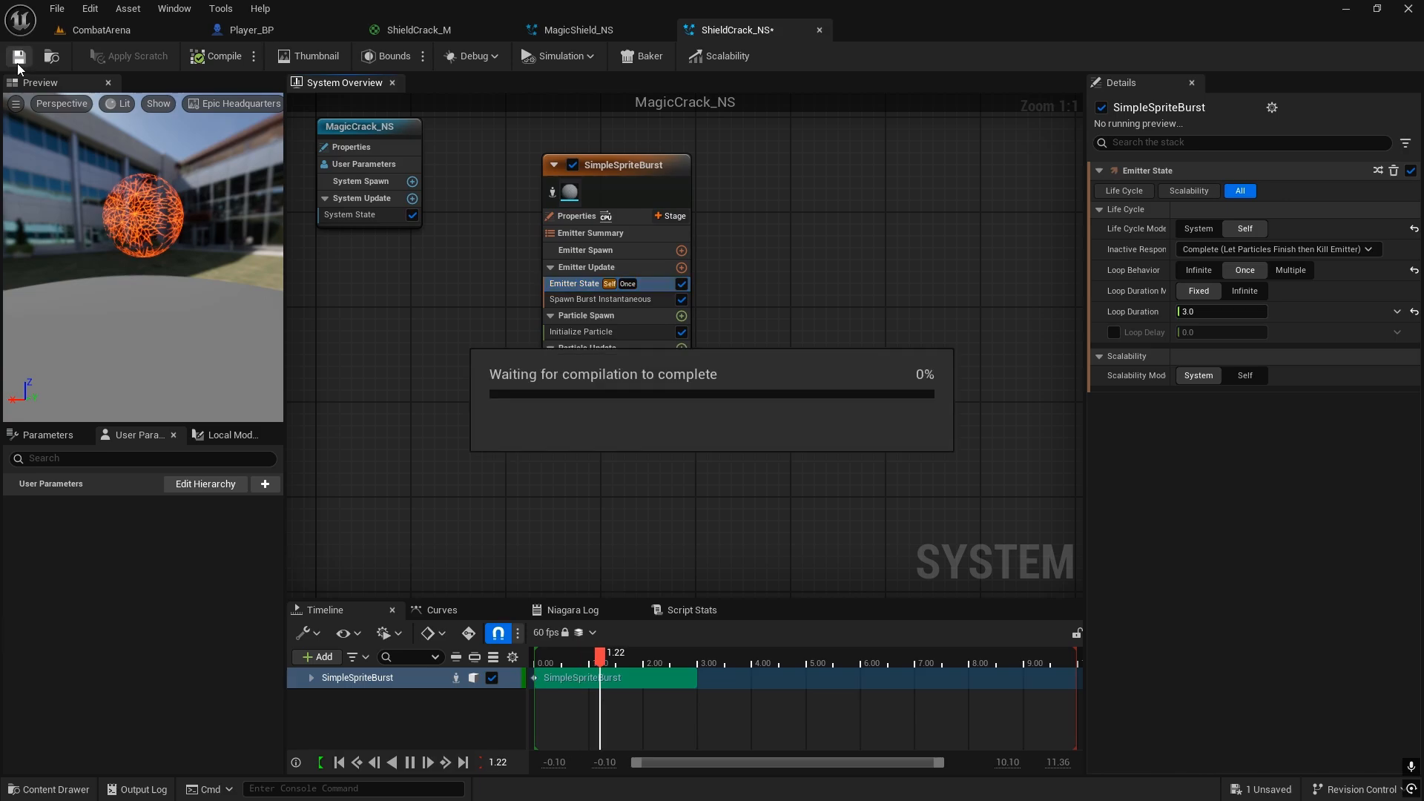
Step: Open Player_BP and examine the Combat graph's nodes around the Spawn System Attached call for the magic shield
left_click(253, 35)
right_click_drag(593, 405, 478, 629)
scroll(566, 309, "down", 3)
right_click_drag(753, 800, 353, 616)
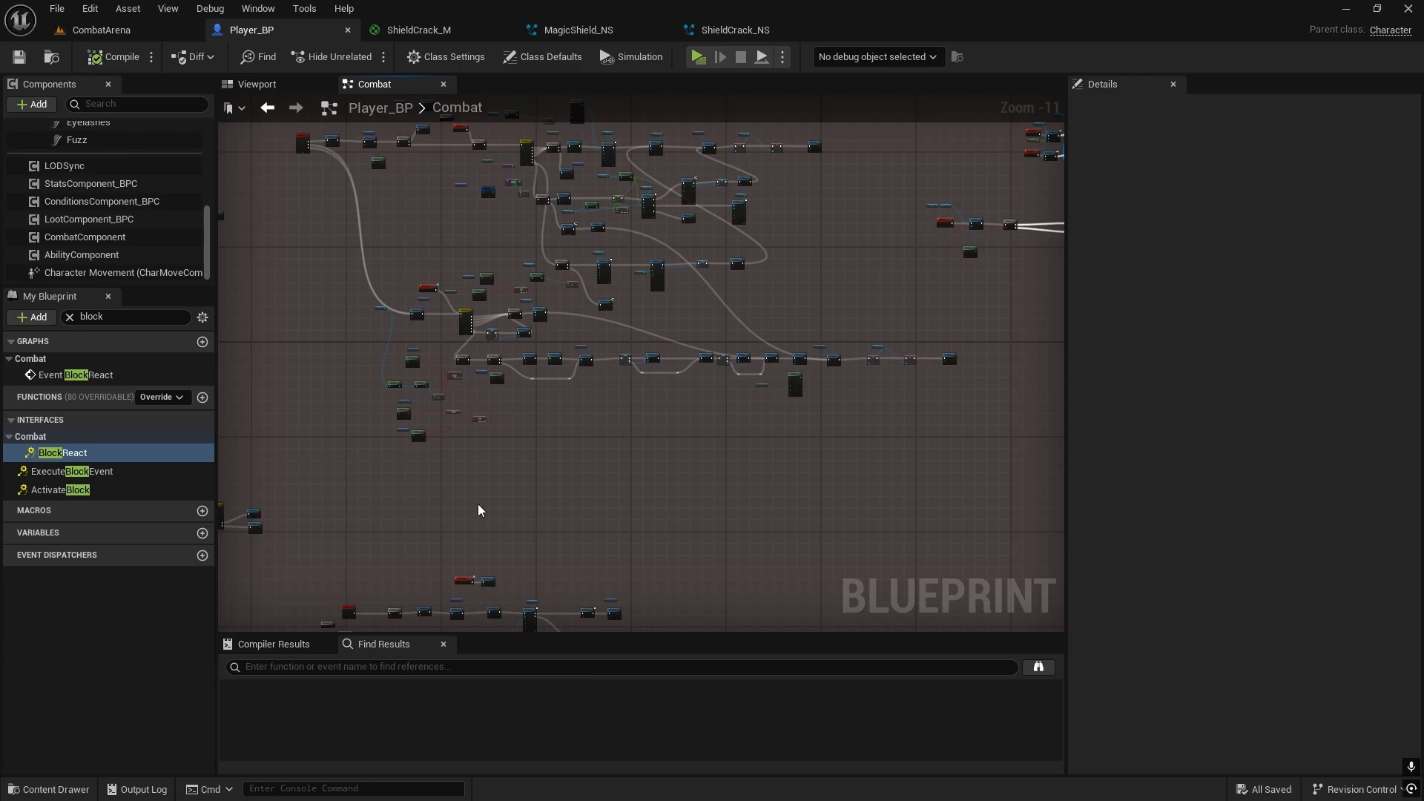
scroll(520, 473, "up", 2)
right_click_drag(714, 453, 809, 588)
scroll(549, 470, "up", 2)
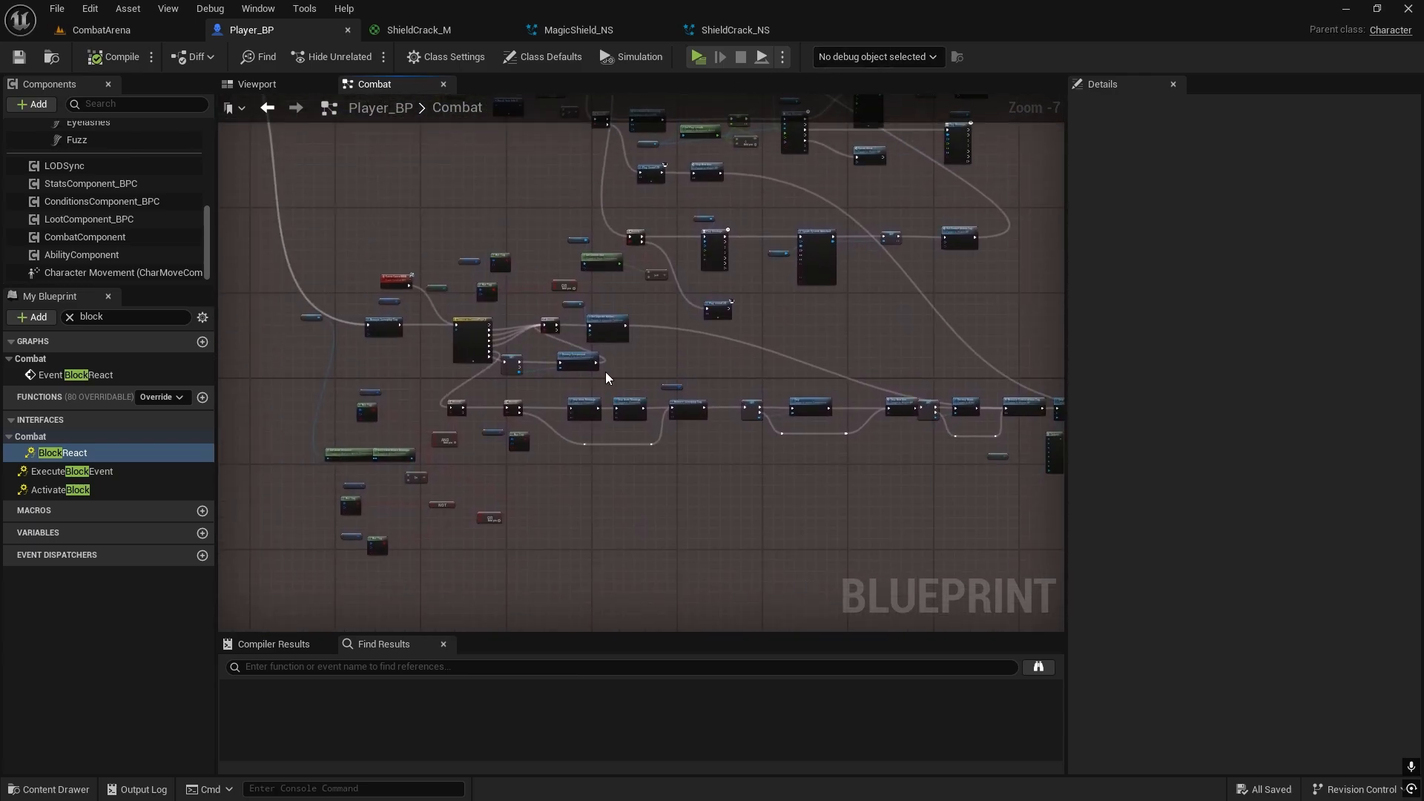
scroll(679, 291, "up", 4)
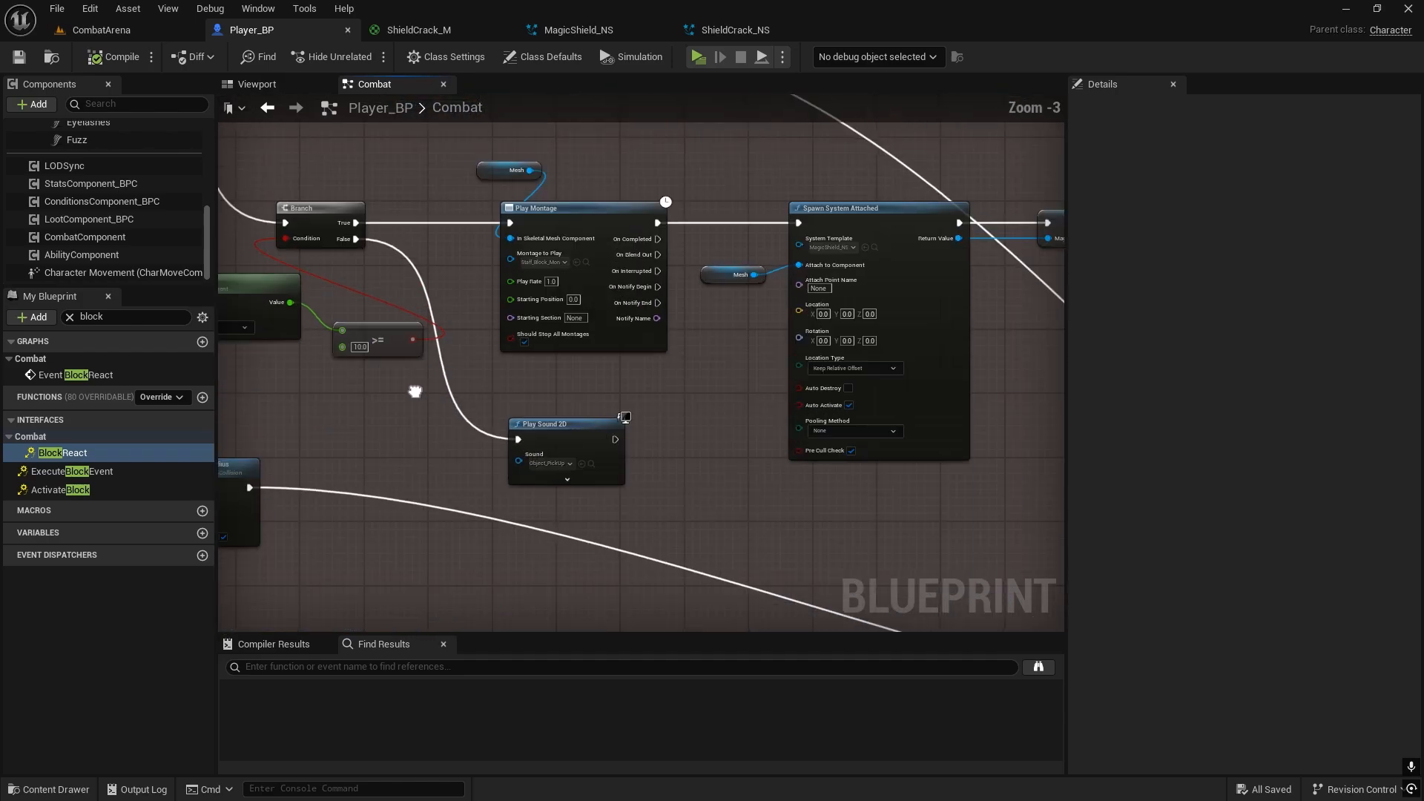
scroll(588, 326, "down", 2)
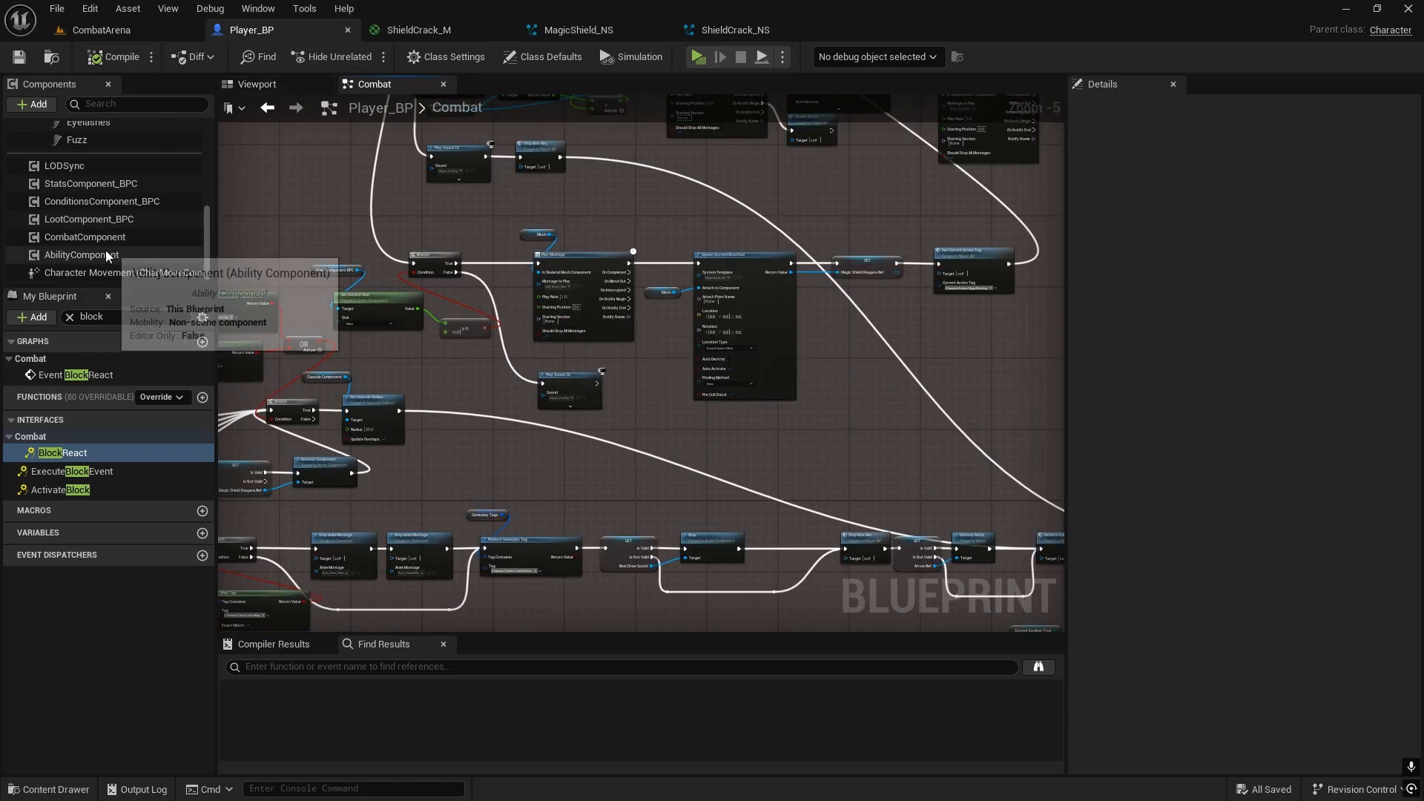
Step: Open the CombatComponent blueprint from Player_BP's component list
right_click(86, 235)
left_click(154, 437)
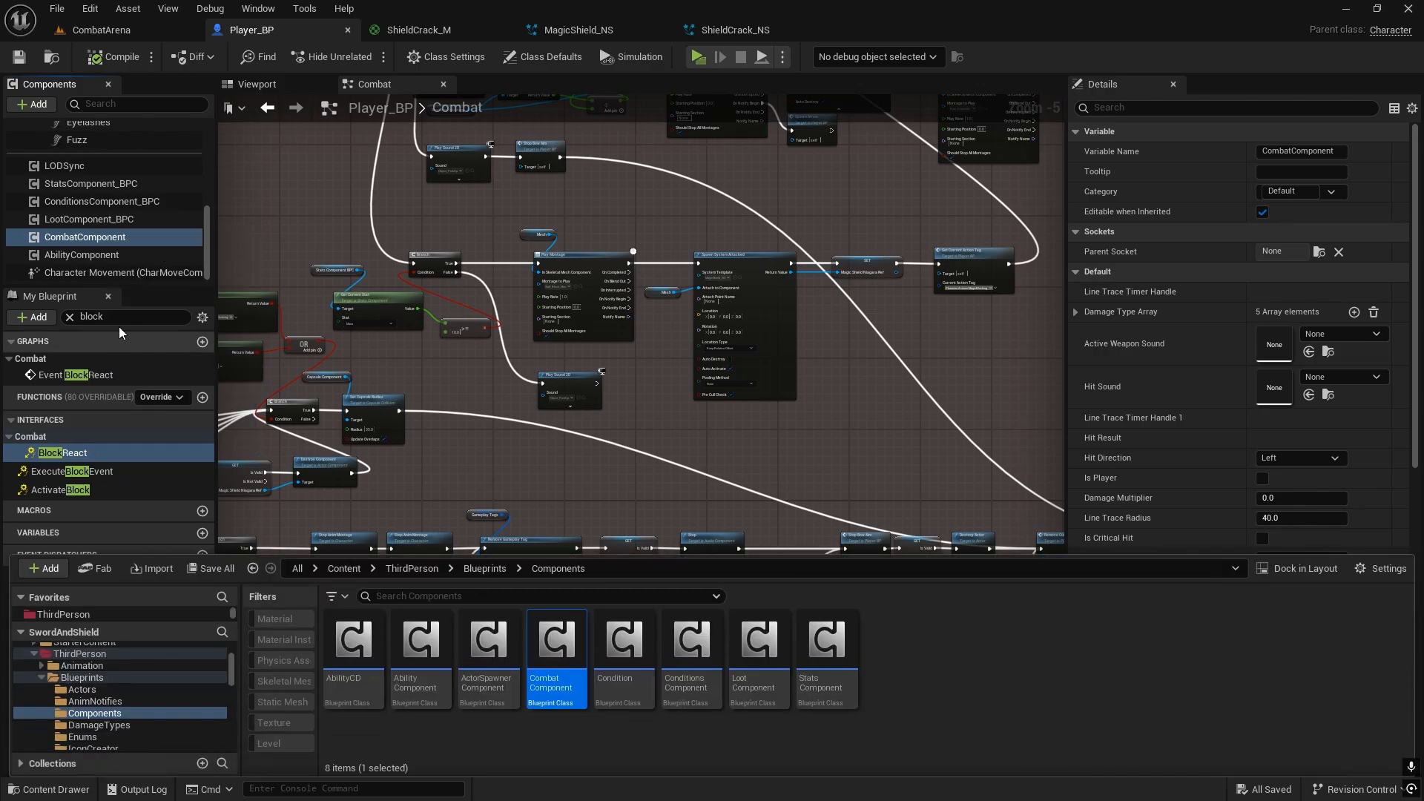
right_click(70, 238)
left_click(138, 428)
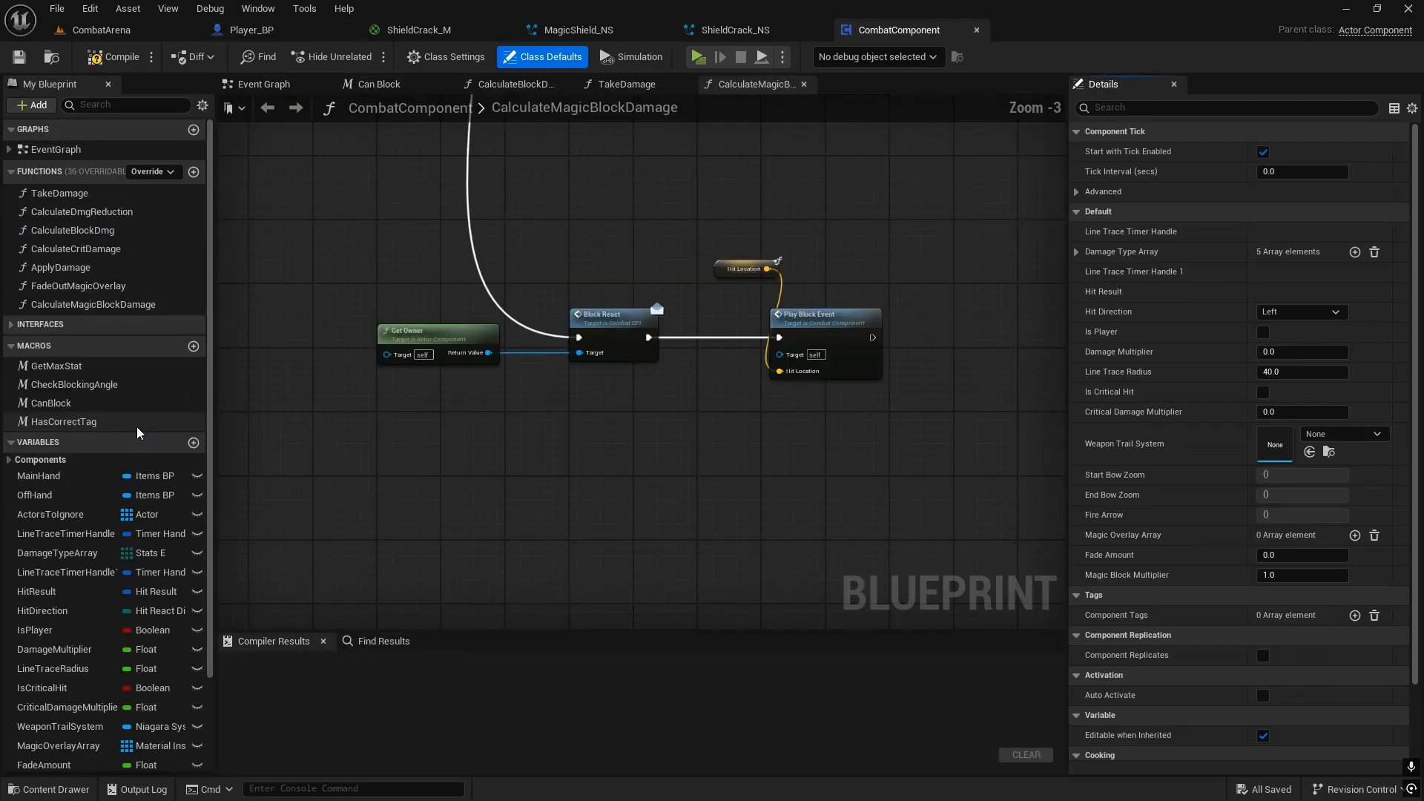
Step: Examine the branch logic in CalculateMagicBlockDamage and the PlayBlockEvent chain that it calls
scroll(780, 363, "up", 4)
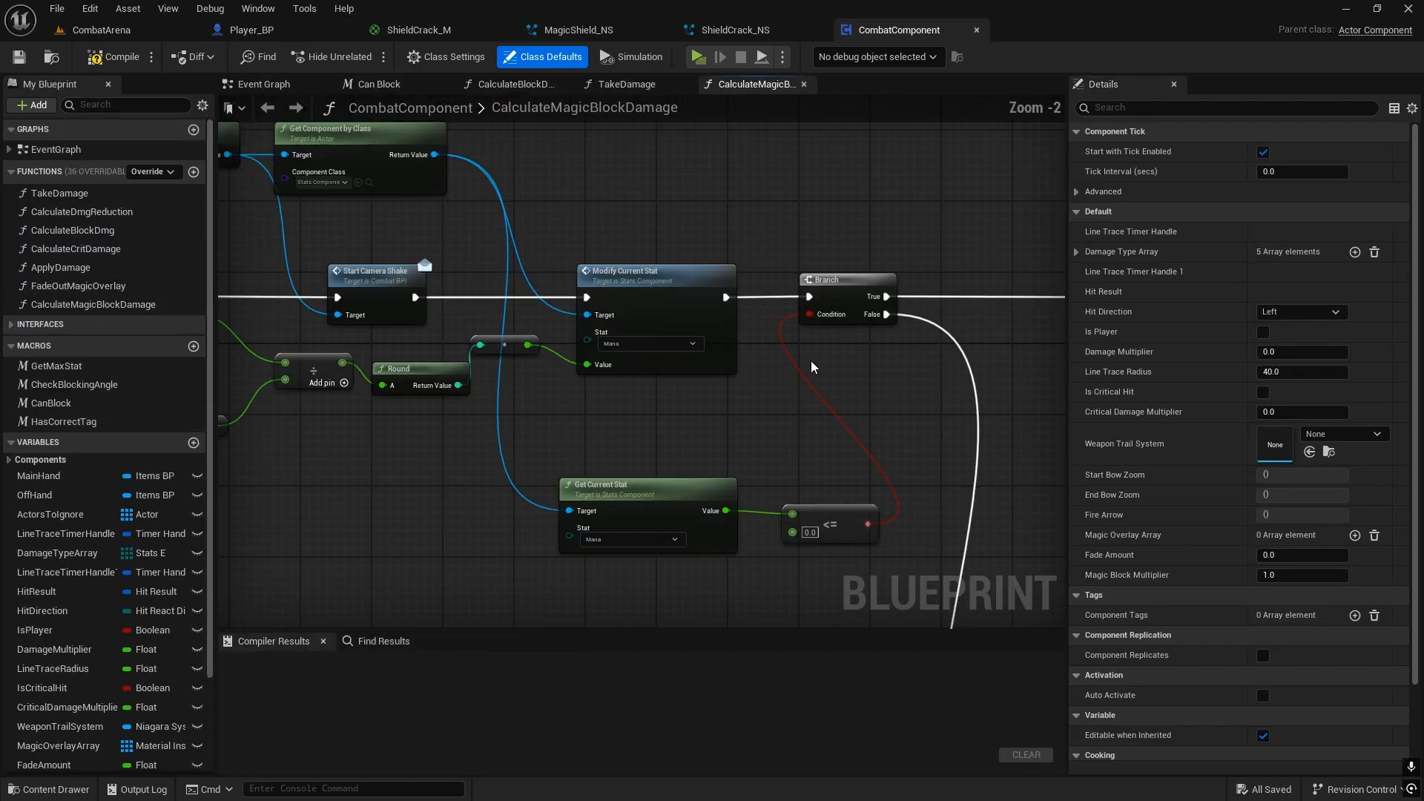
right_click_drag(811, 365, 755, 356)
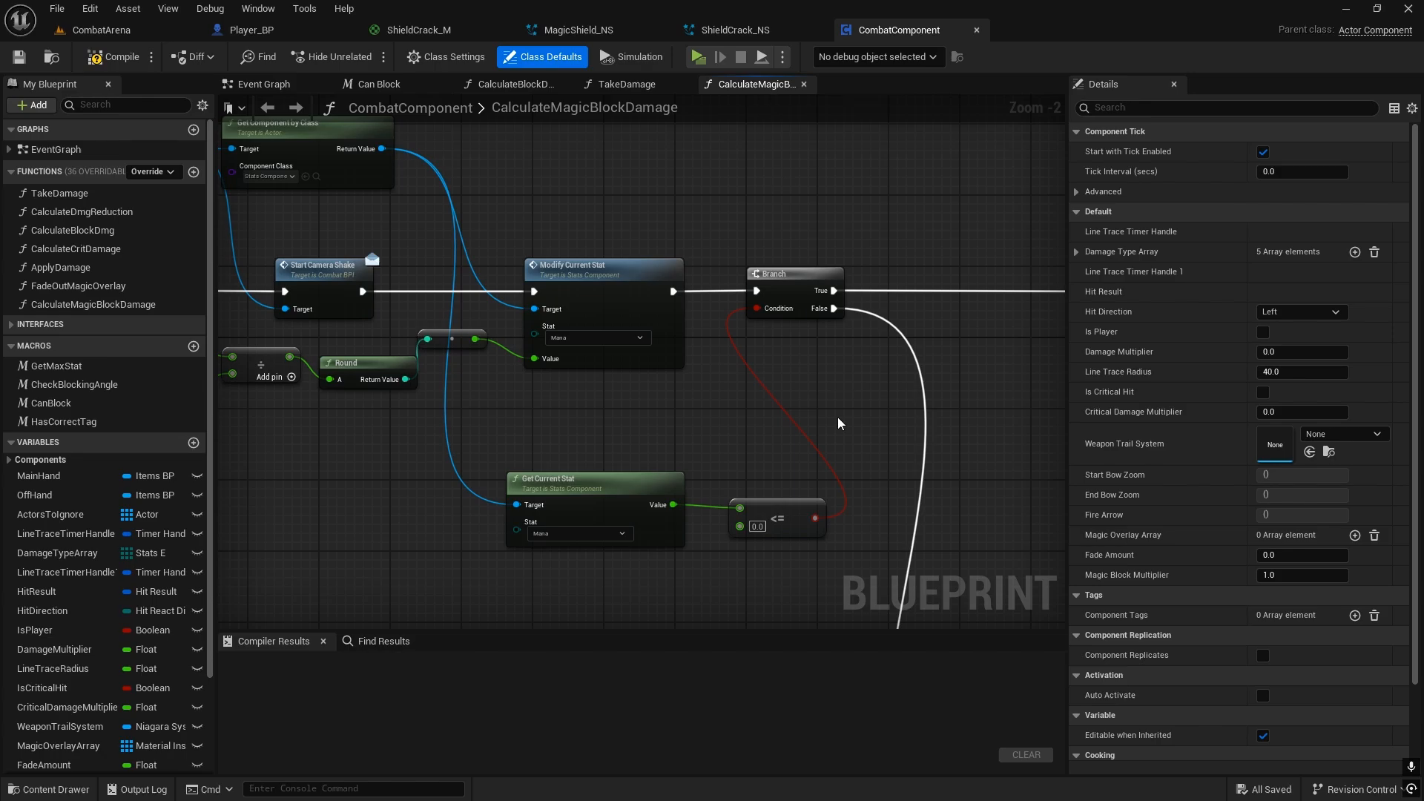
scroll(838, 423, "down", 1)
right_click_drag(839, 423, 541, 96)
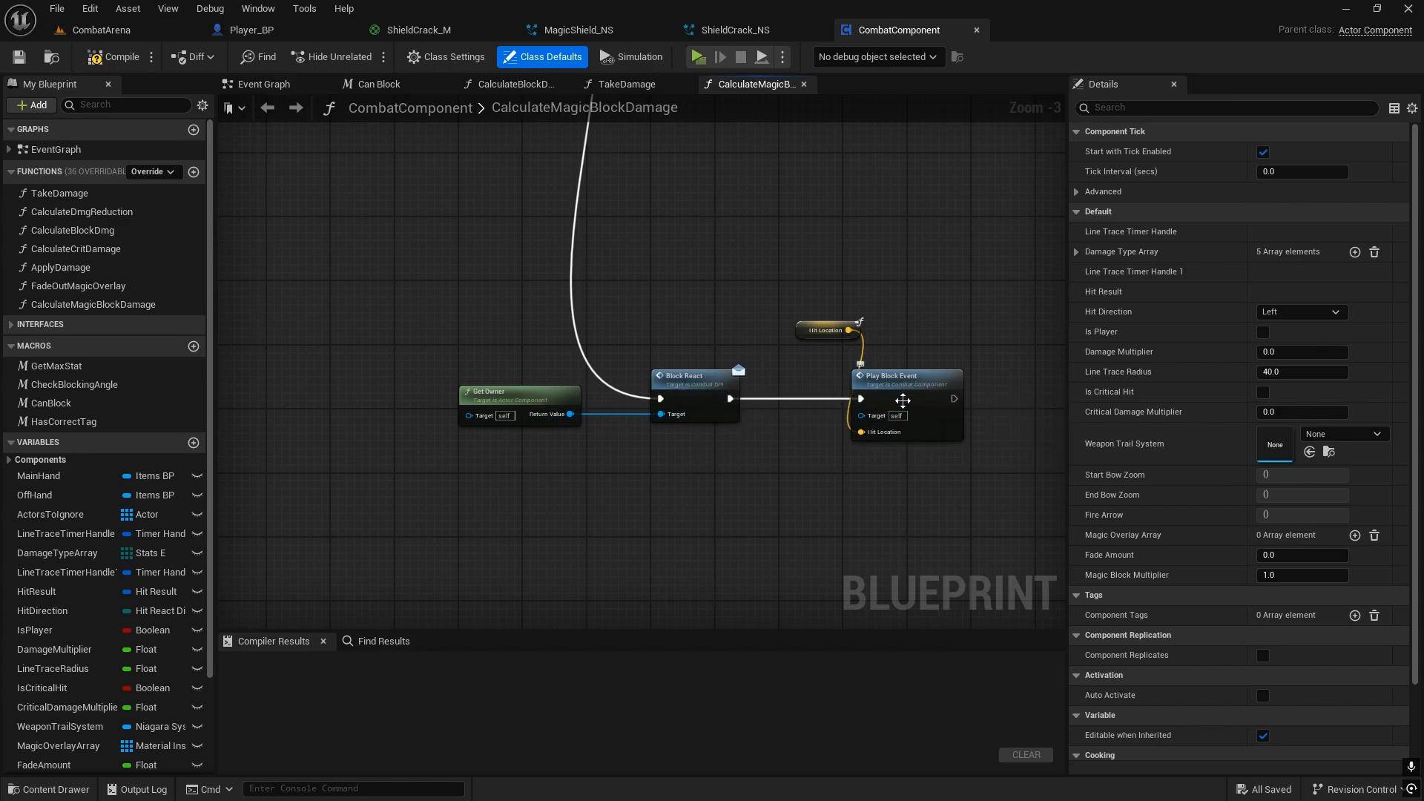
left_click(903, 384)
double_click(904, 384)
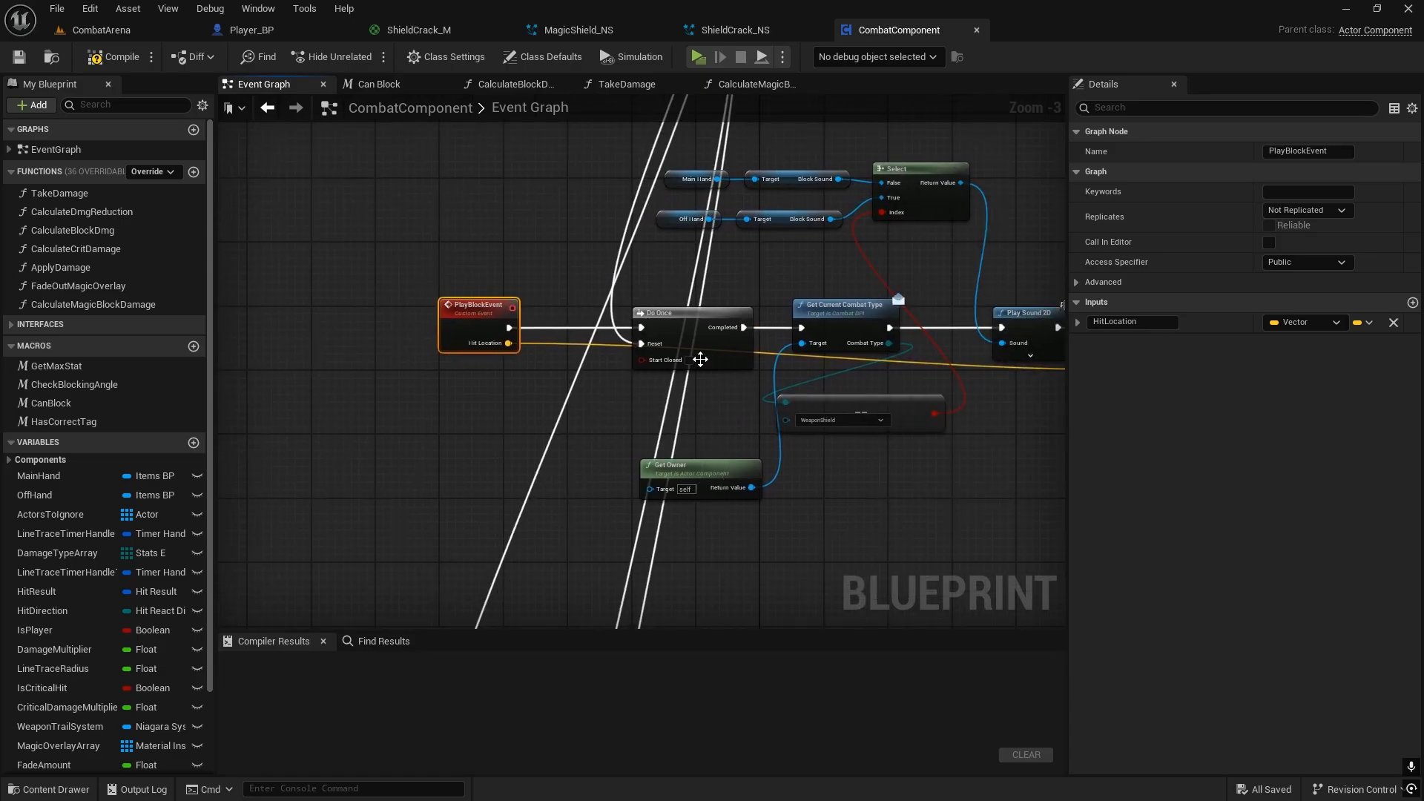
right_click_drag(781, 389, 385, 393)
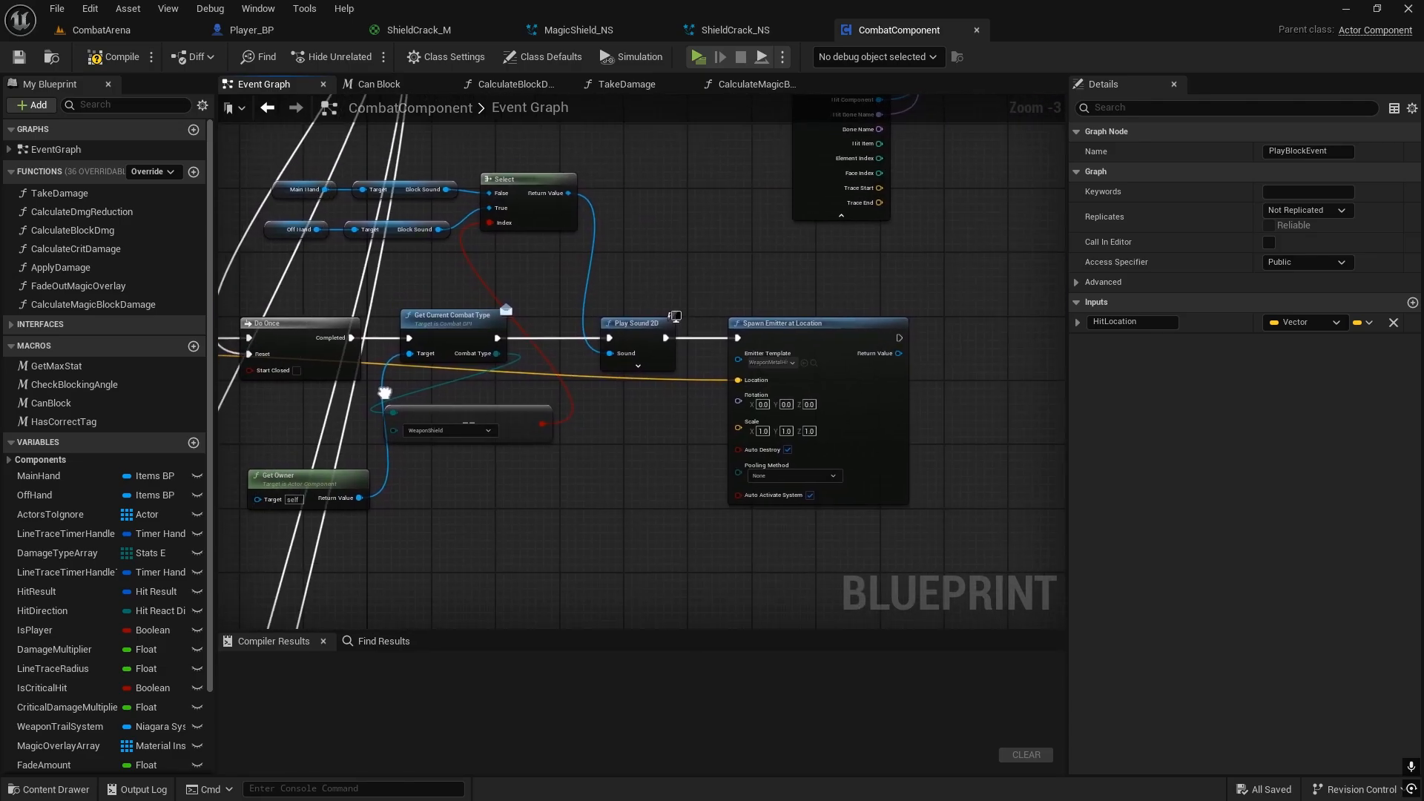
left_click(751, 84)
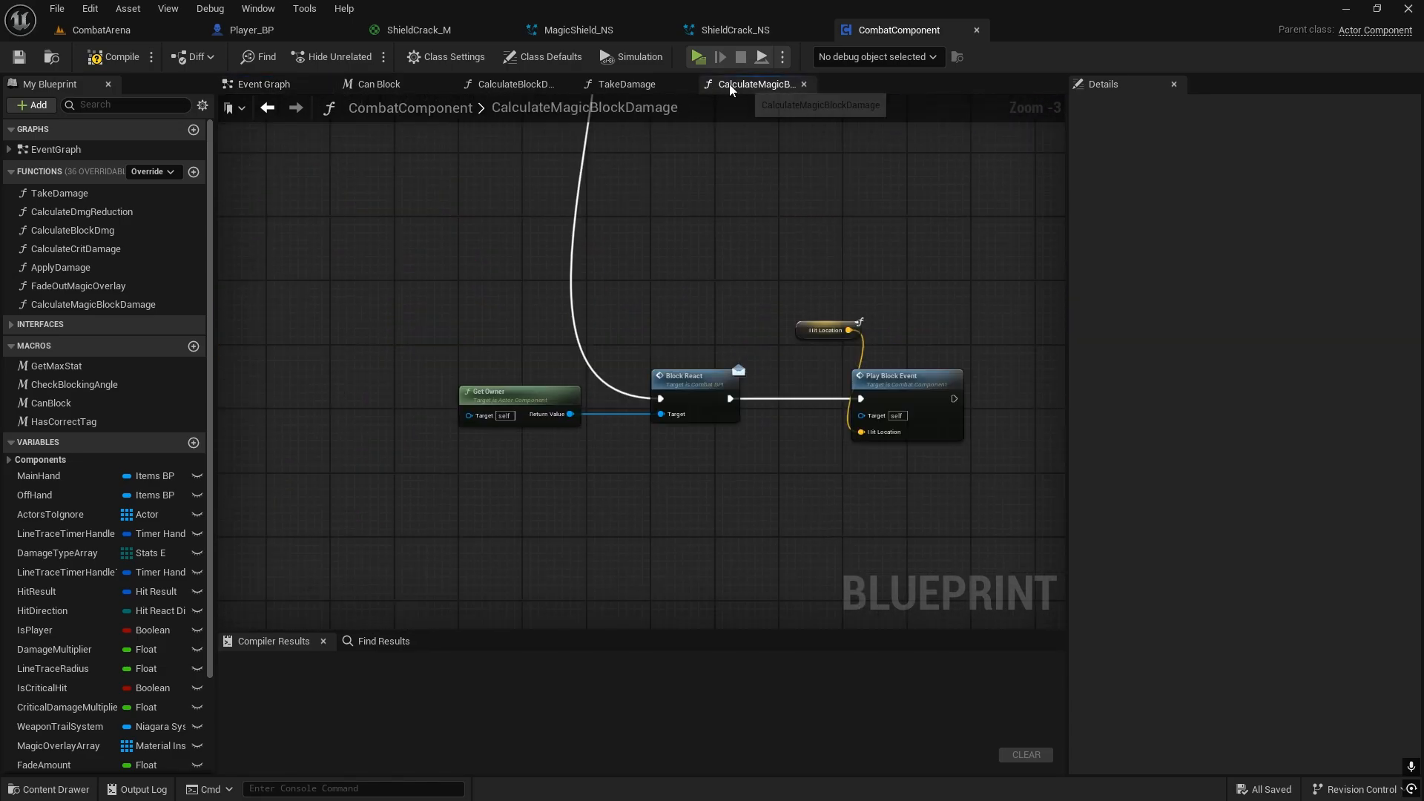
Step: Cut the Get Owner and Block React nodes from CalculateMagicBlockDamage and wire the Branch's False output directly to Play Block Event
left_click(683, 375)
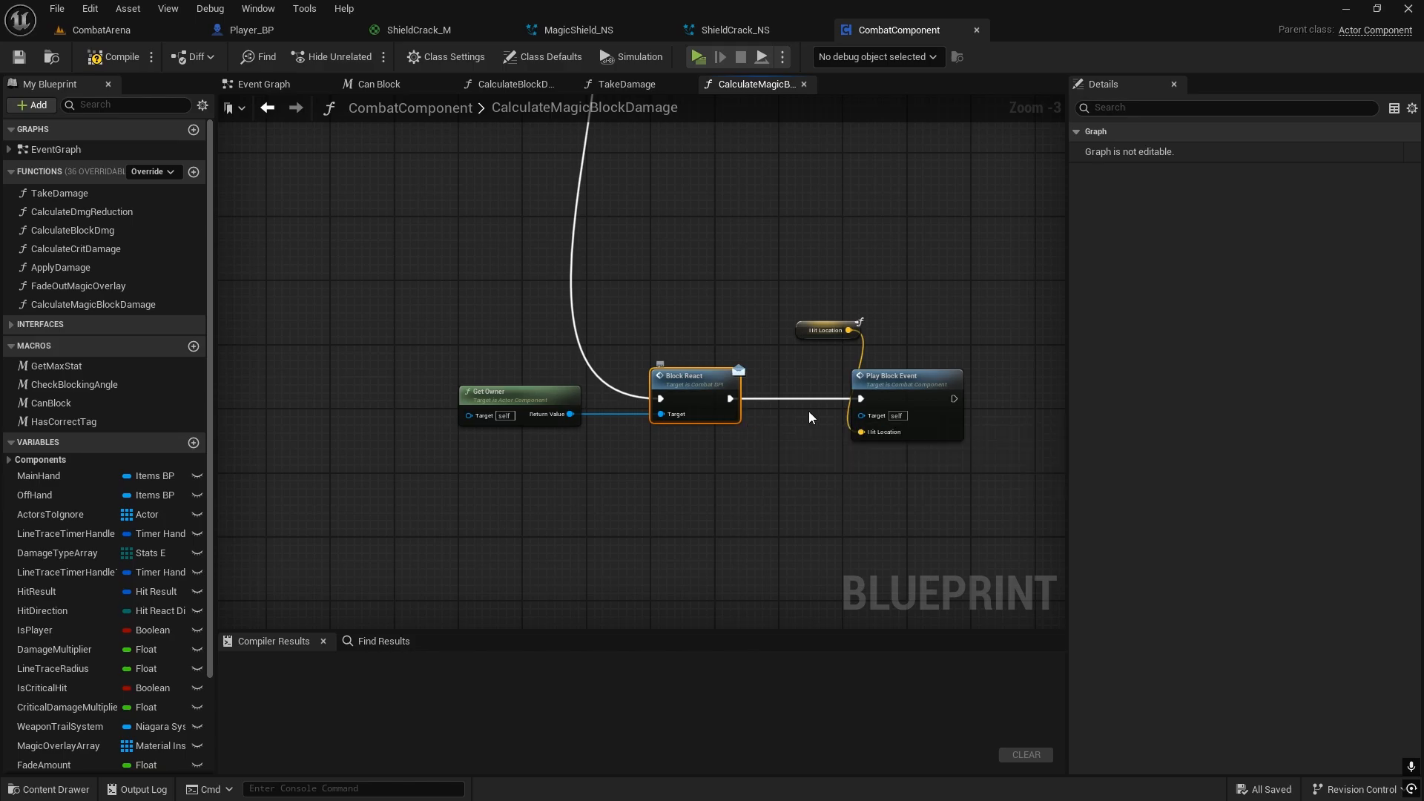
left_click_drag(482, 465, 672, 360)
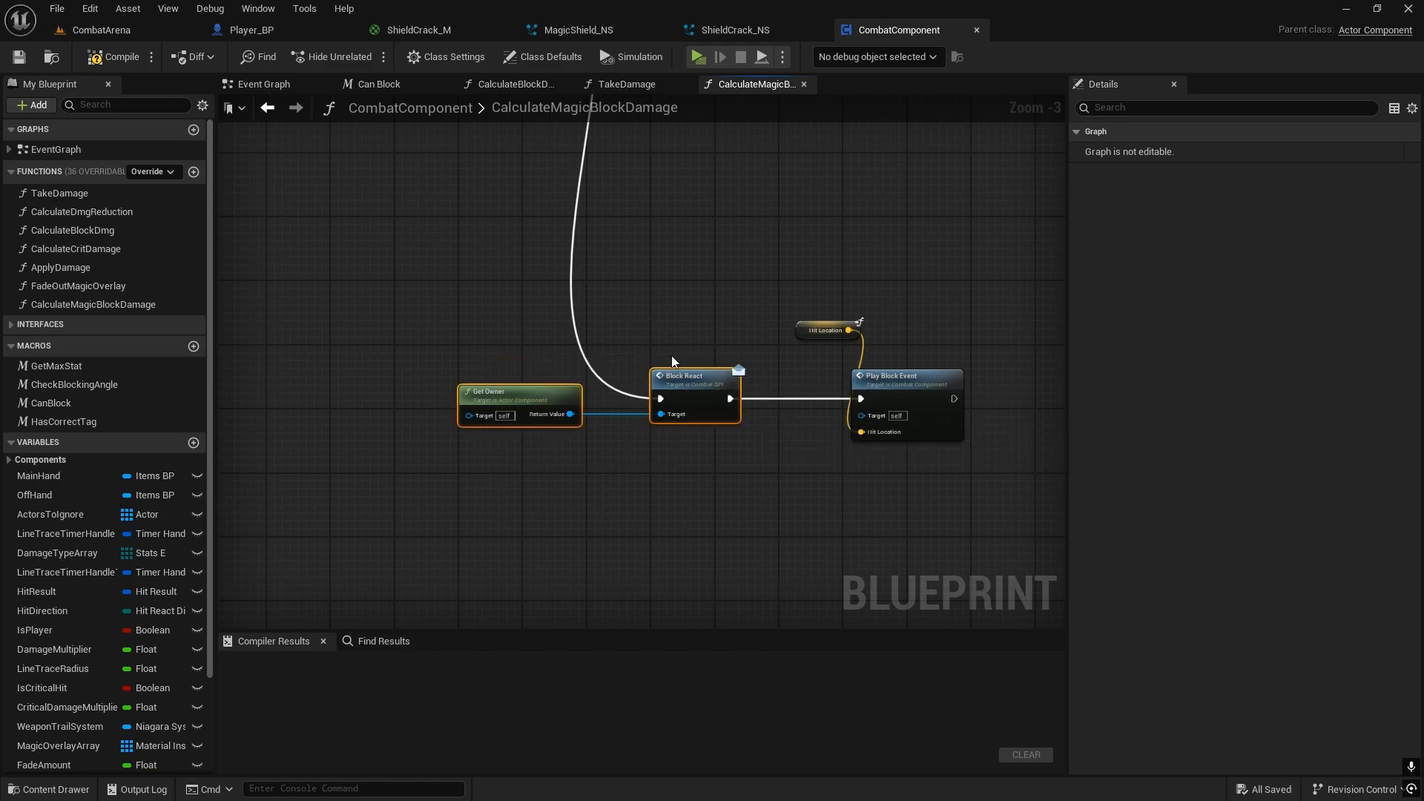
key("Delete")
right_click_drag(719, 327, 694, 467)
scroll(698, 515, "down", 1)
left_click_drag(558, 134, 798, 526)
Step: Paste Get Owner and Block React into the PlayBlockEvent chain and connect Block React after Spawn Emitter at Location
double_click(825, 516)
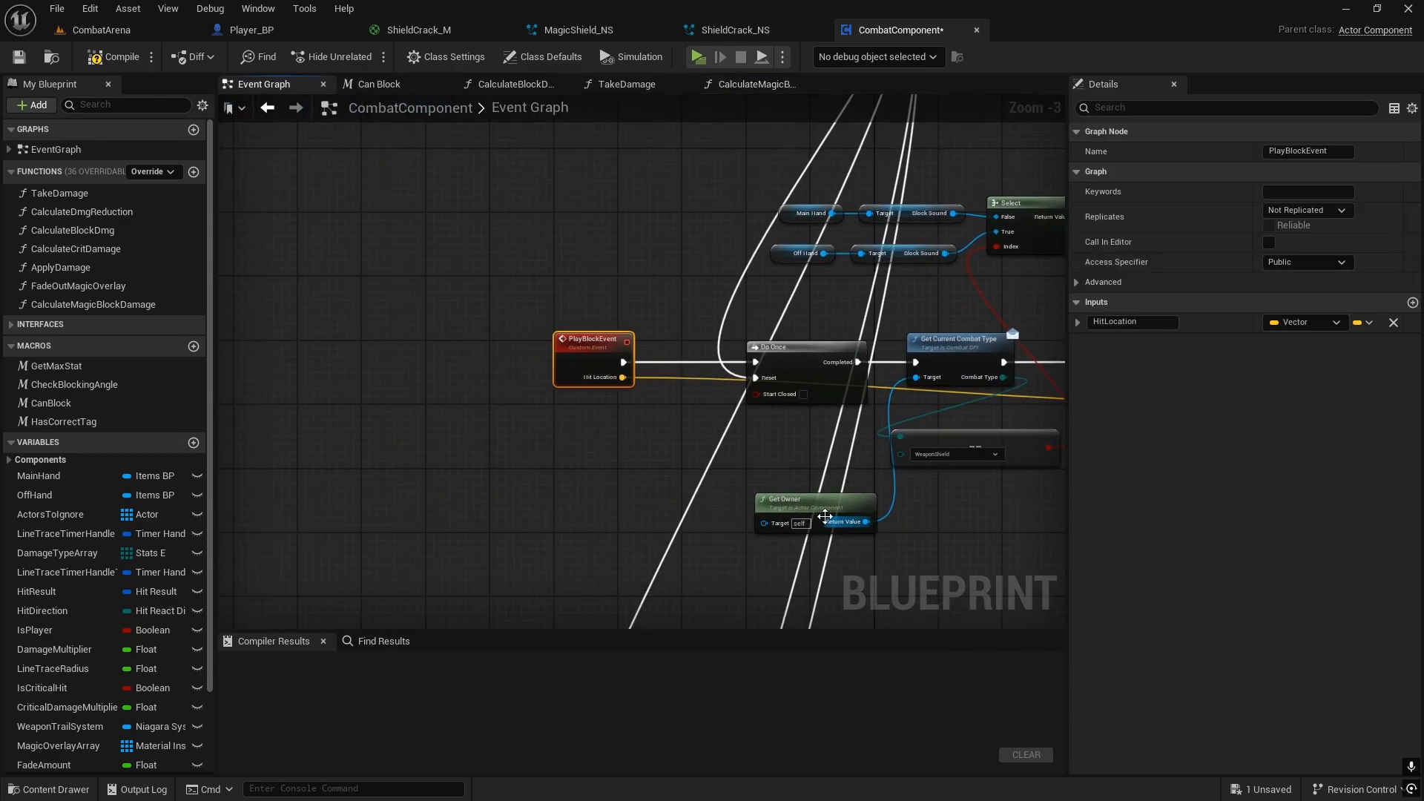
right_click_drag(746, 448, 330, 444)
left_click(744, 323)
key("ctrl+v")
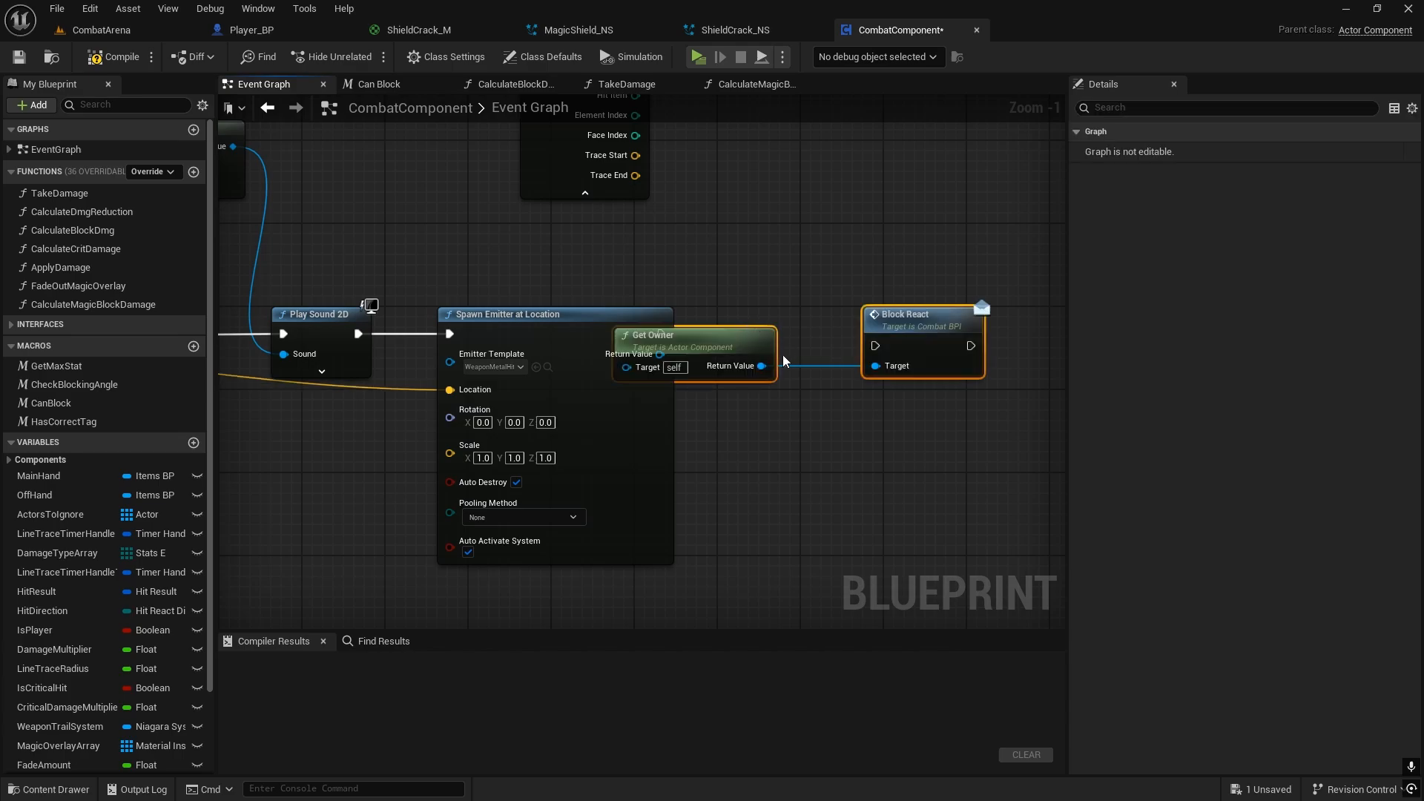
left_click_drag(926, 309, 807, 329)
left_click(867, 224)
left_click_drag(661, 334, 791, 311)
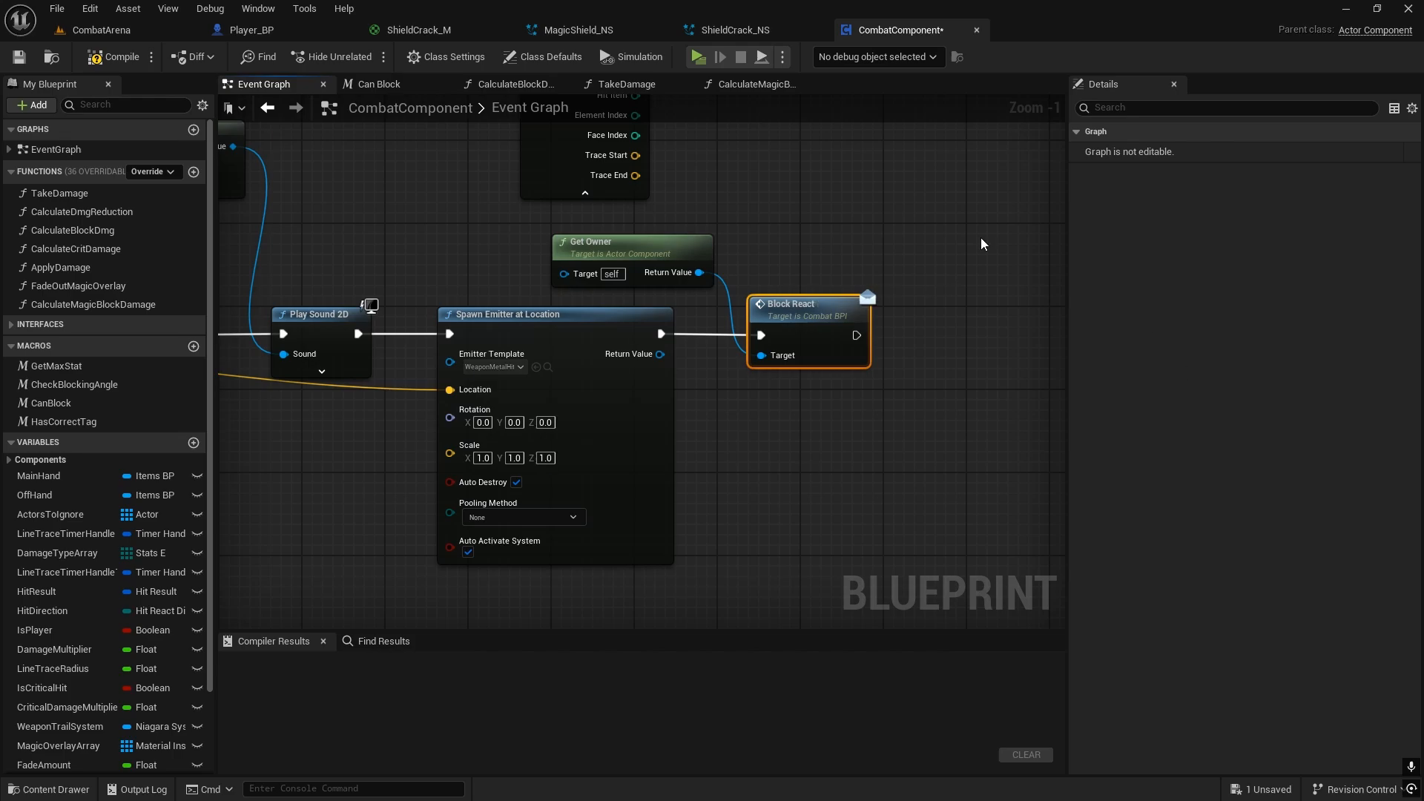
Step: Review the PlayBlockEvent chain and move the Block React node slightly farther from Spawn Emitter at Location
left_click(710, 418)
right_click_drag(718, 412, 1060, 344)
scroll(657, 264, "down", 2)
right_click_drag(657, 263, 632, 260)
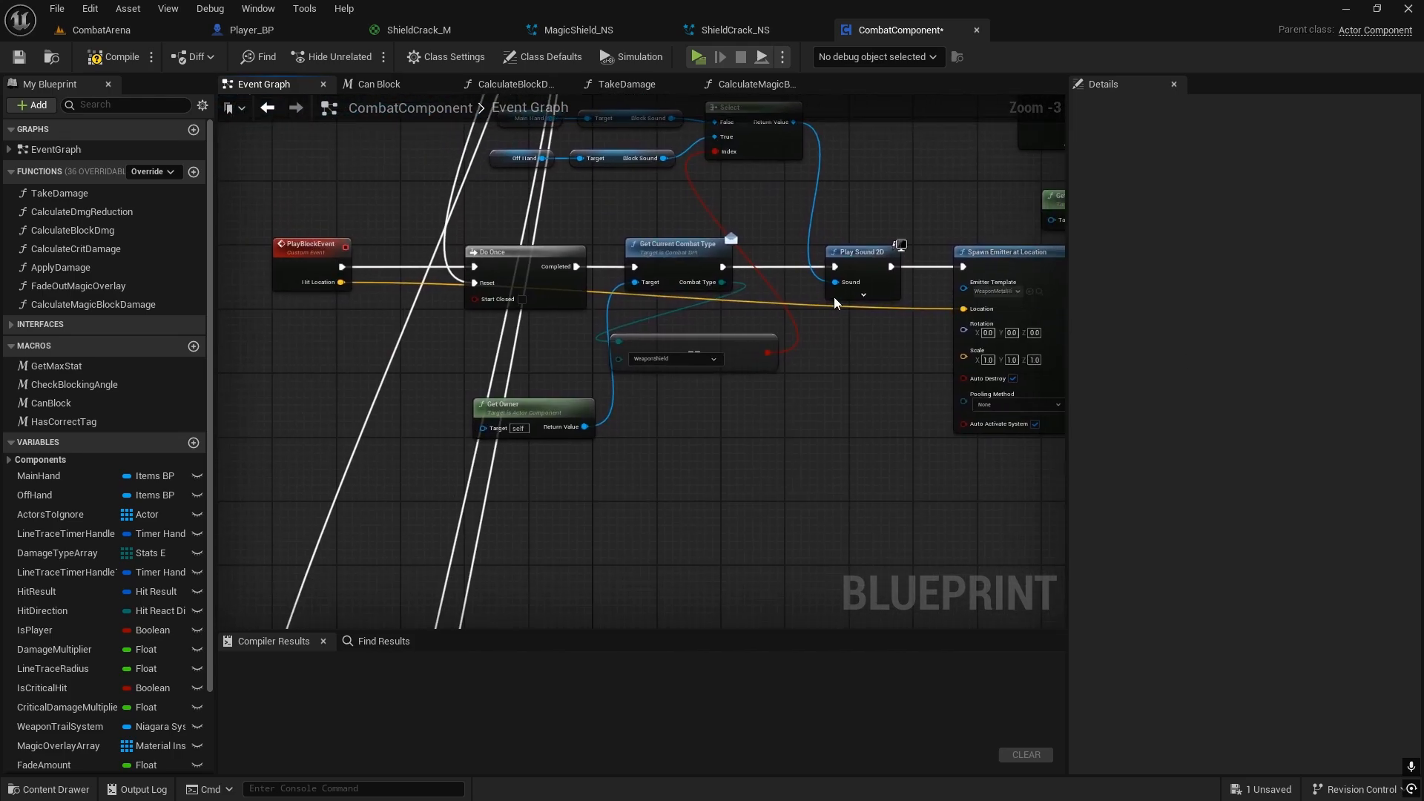
scroll(632, 261, "up", 2)
right_click_drag(911, 334, 663, 339)
scroll(658, 337, "down", 1)
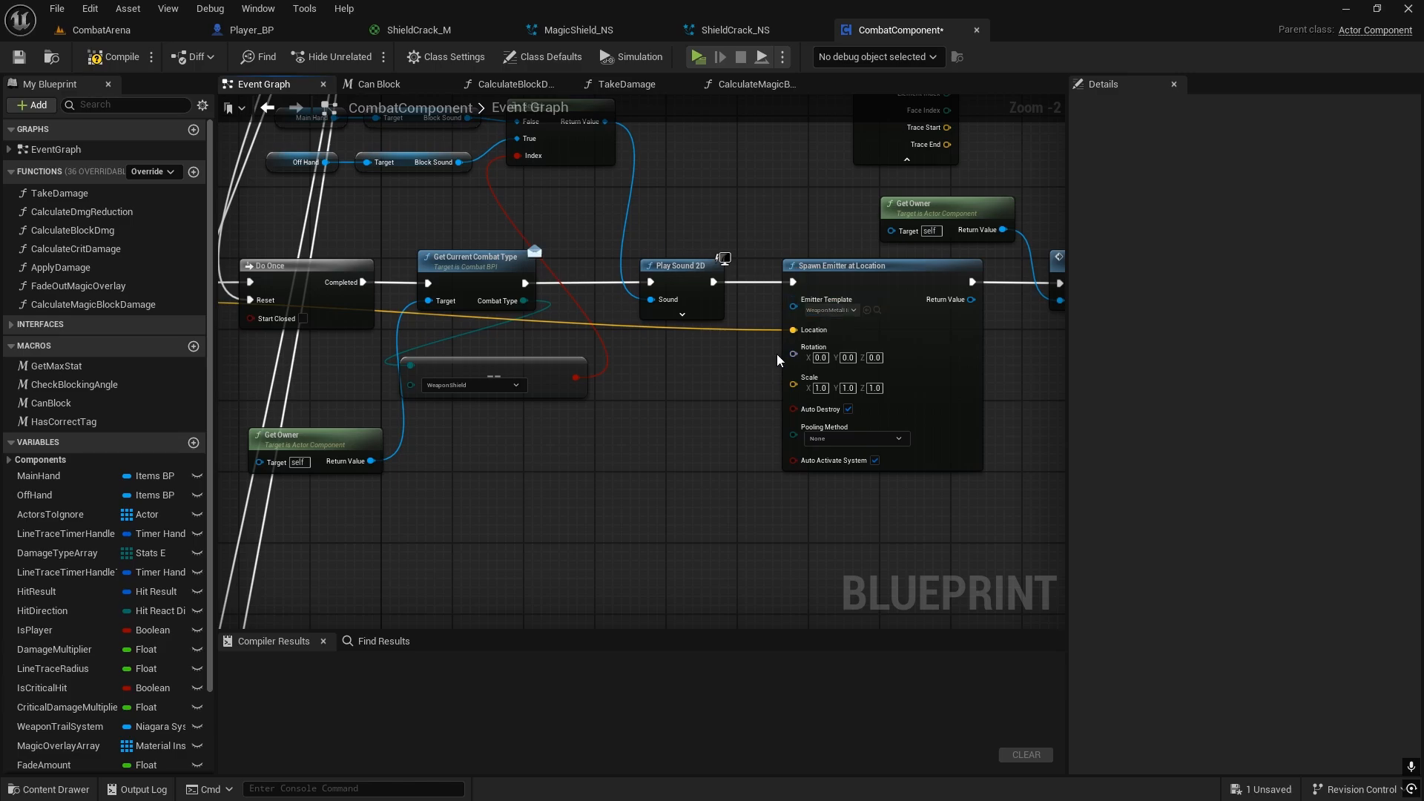
right_click_drag(753, 354, 472, 350)
left_click_drag(809, 254, 844, 261)
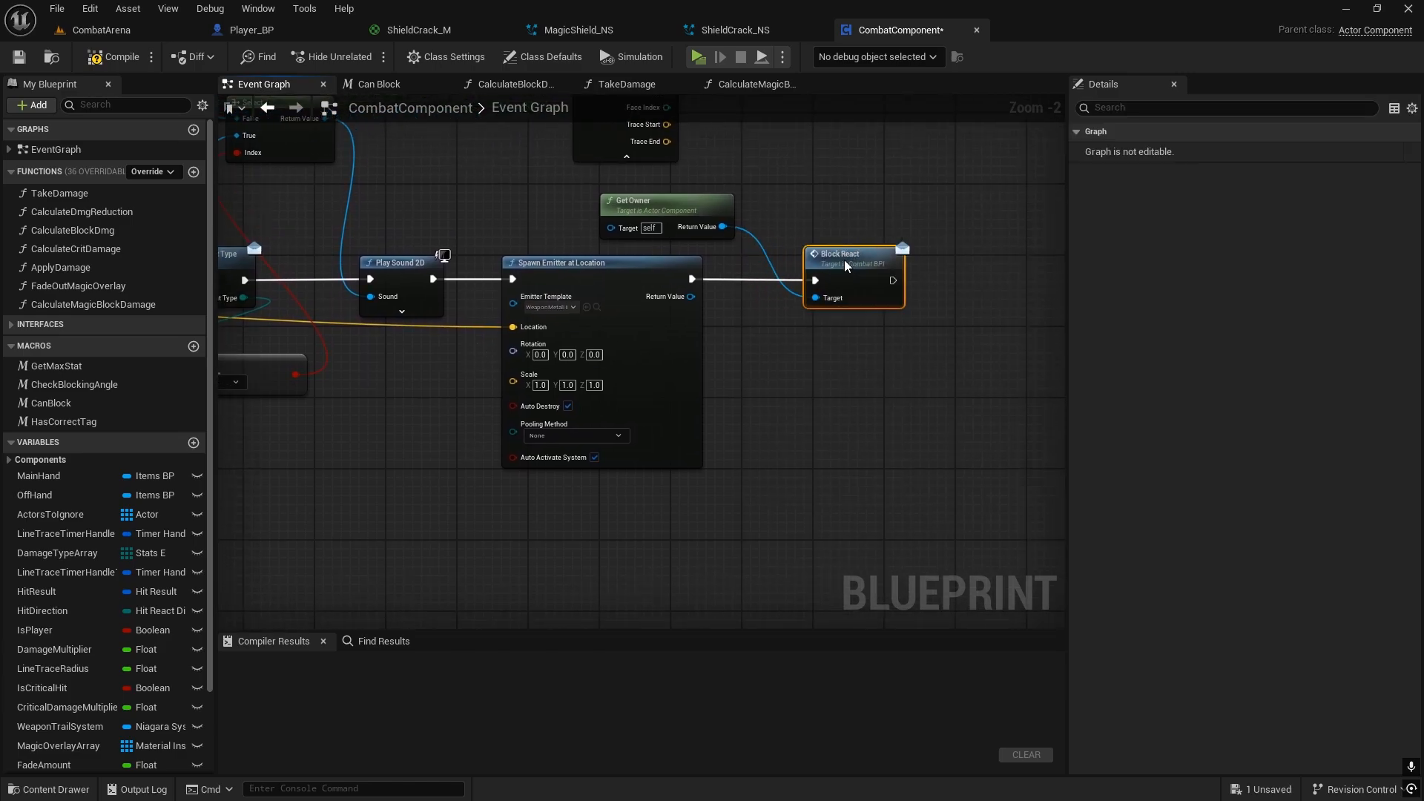
left_click(855, 399)
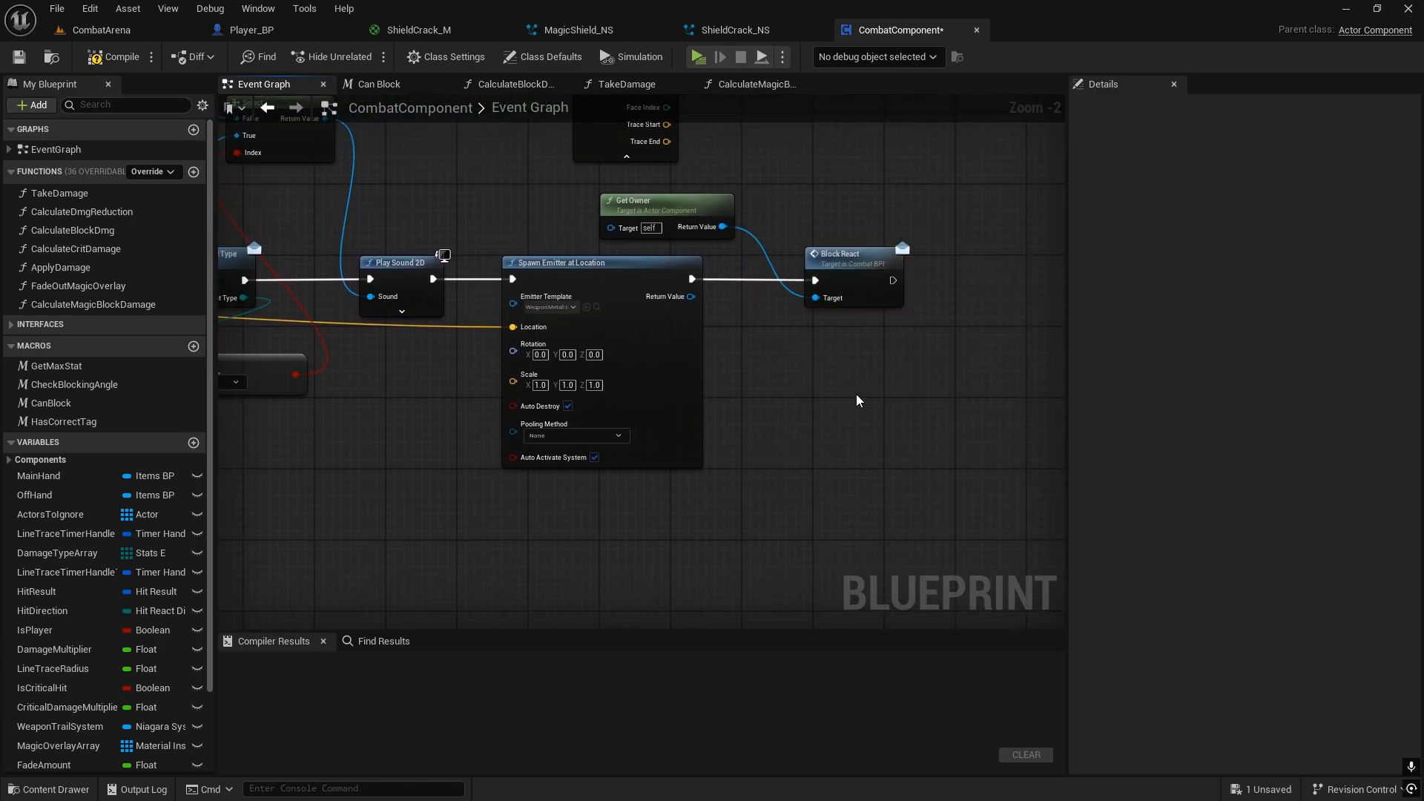
right_click_drag(236, 436, 307, 442)
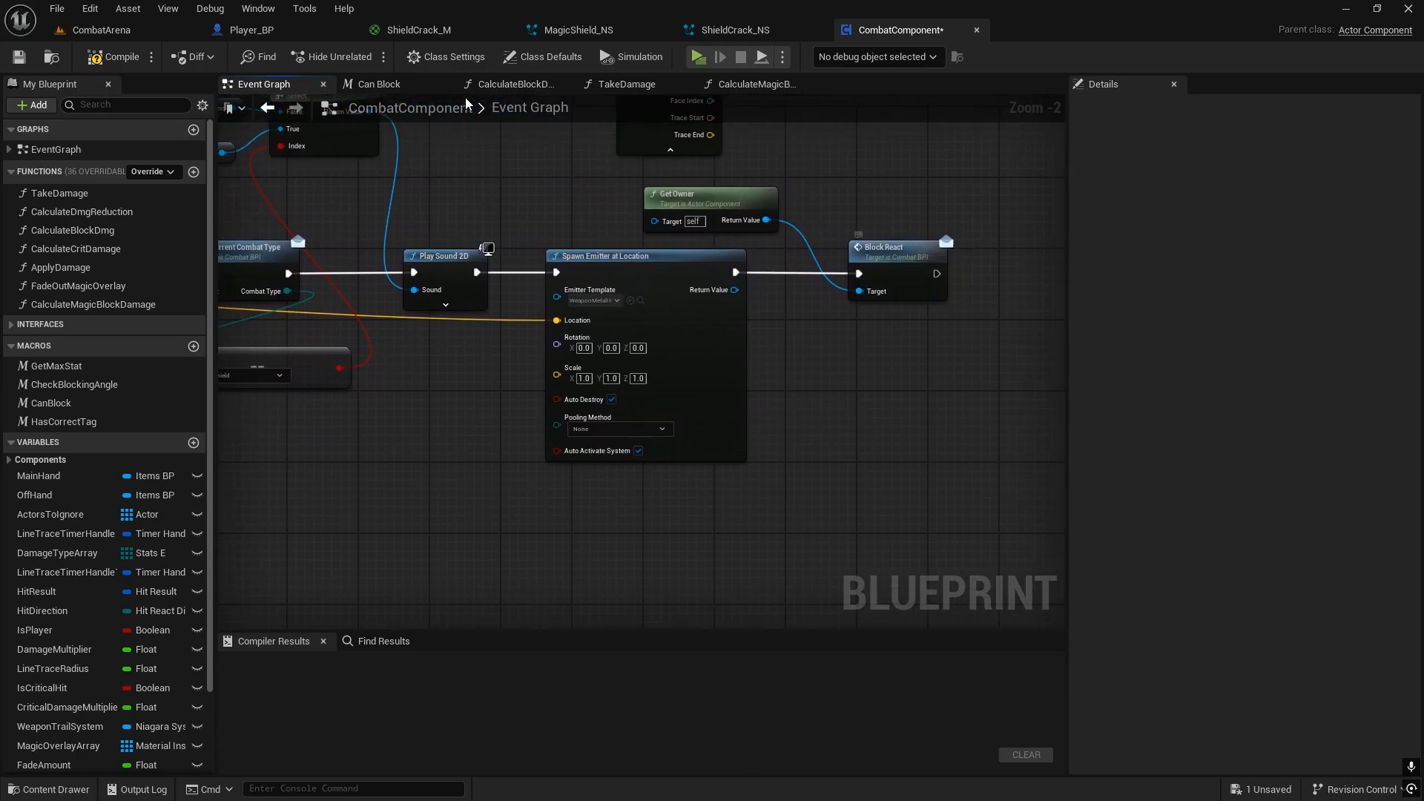
Step: Search Player_BP for BlockReact and open its event in the Combat graph
left_click(250, 29)
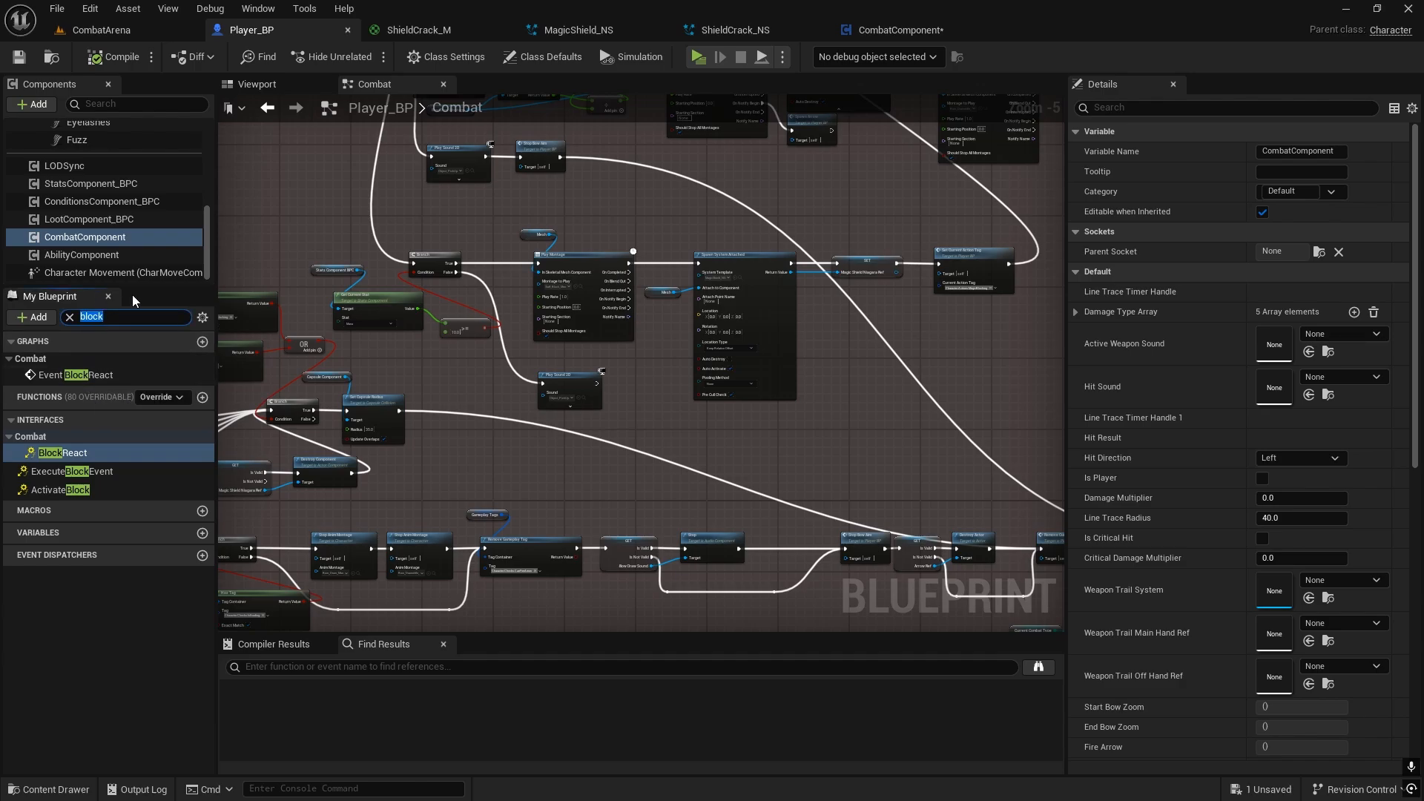
type("blockrea")
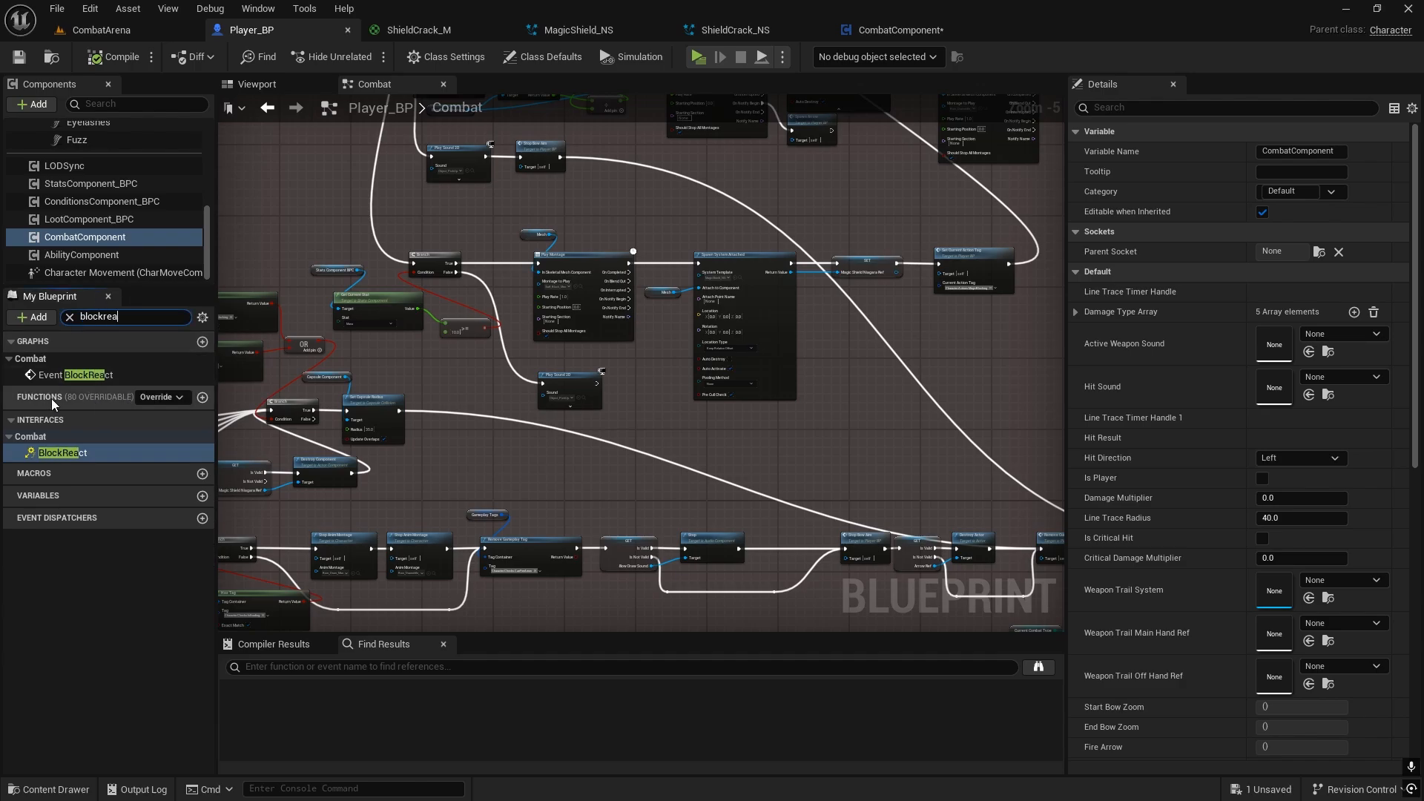
double_click(52, 376)
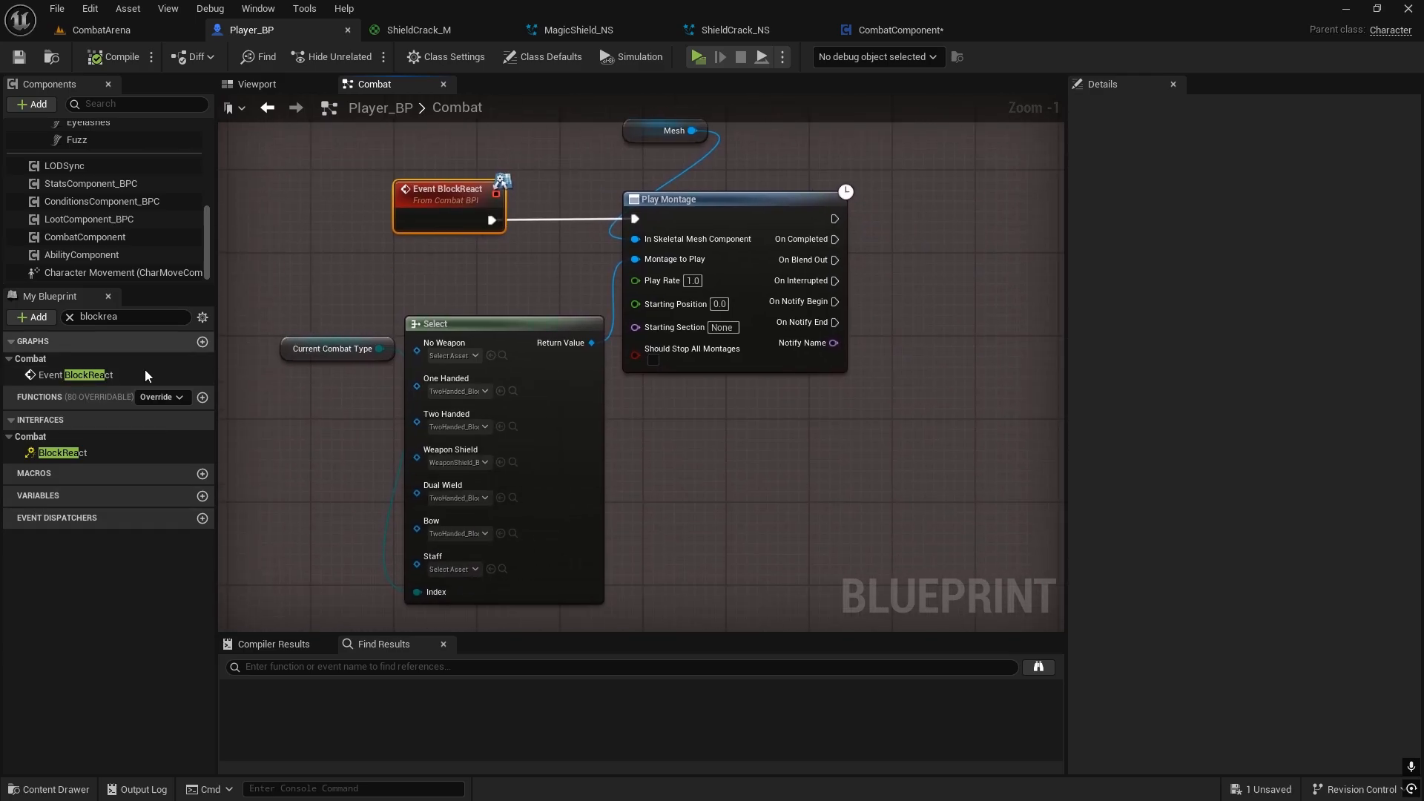
scroll(509, 270, "down", 2)
right_click_drag(514, 266, 581, 278)
scroll(582, 277, "up", 1)
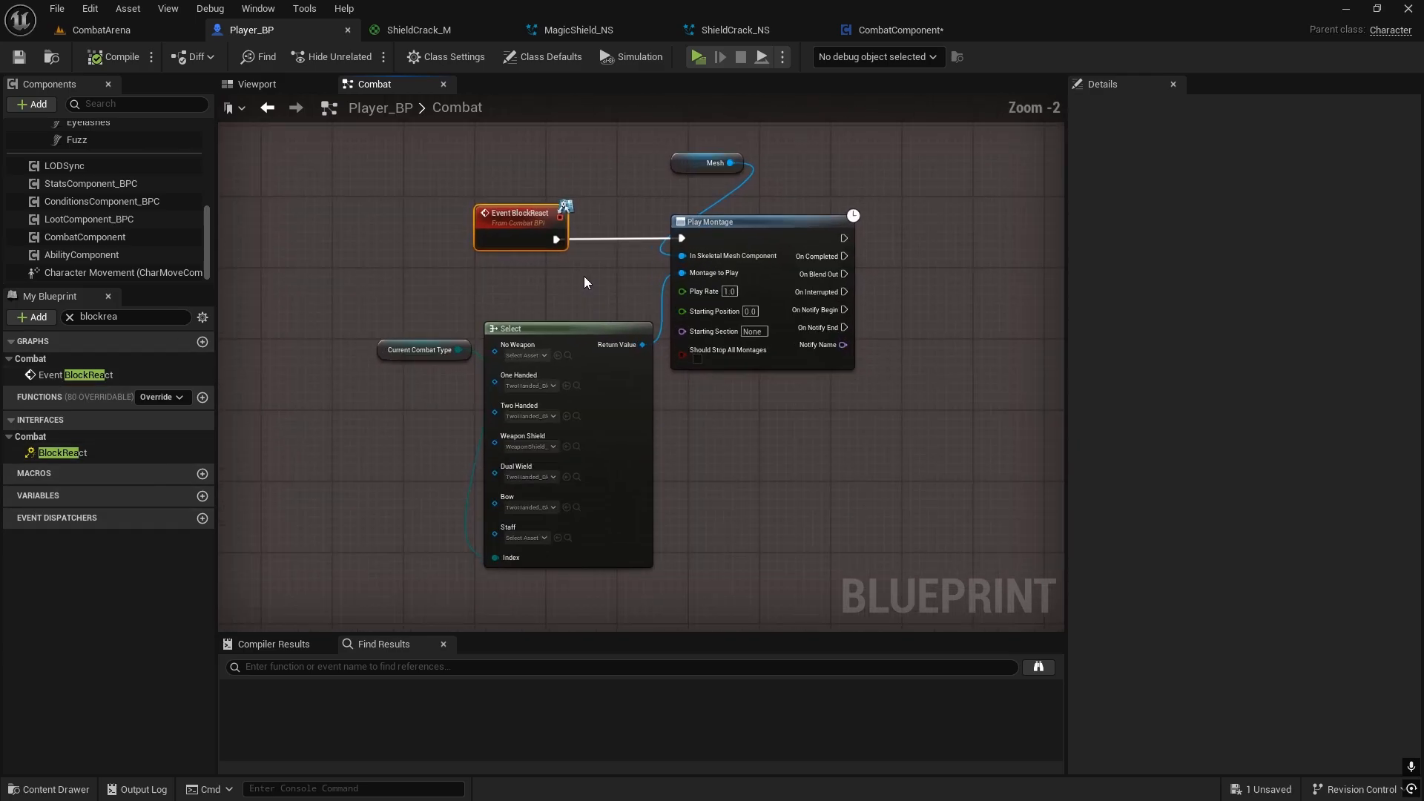
Step: Check the montage choices for the Staff entry of the BlockReact Select node without assigning one
left_click(636, 258)
left_click(526, 538)
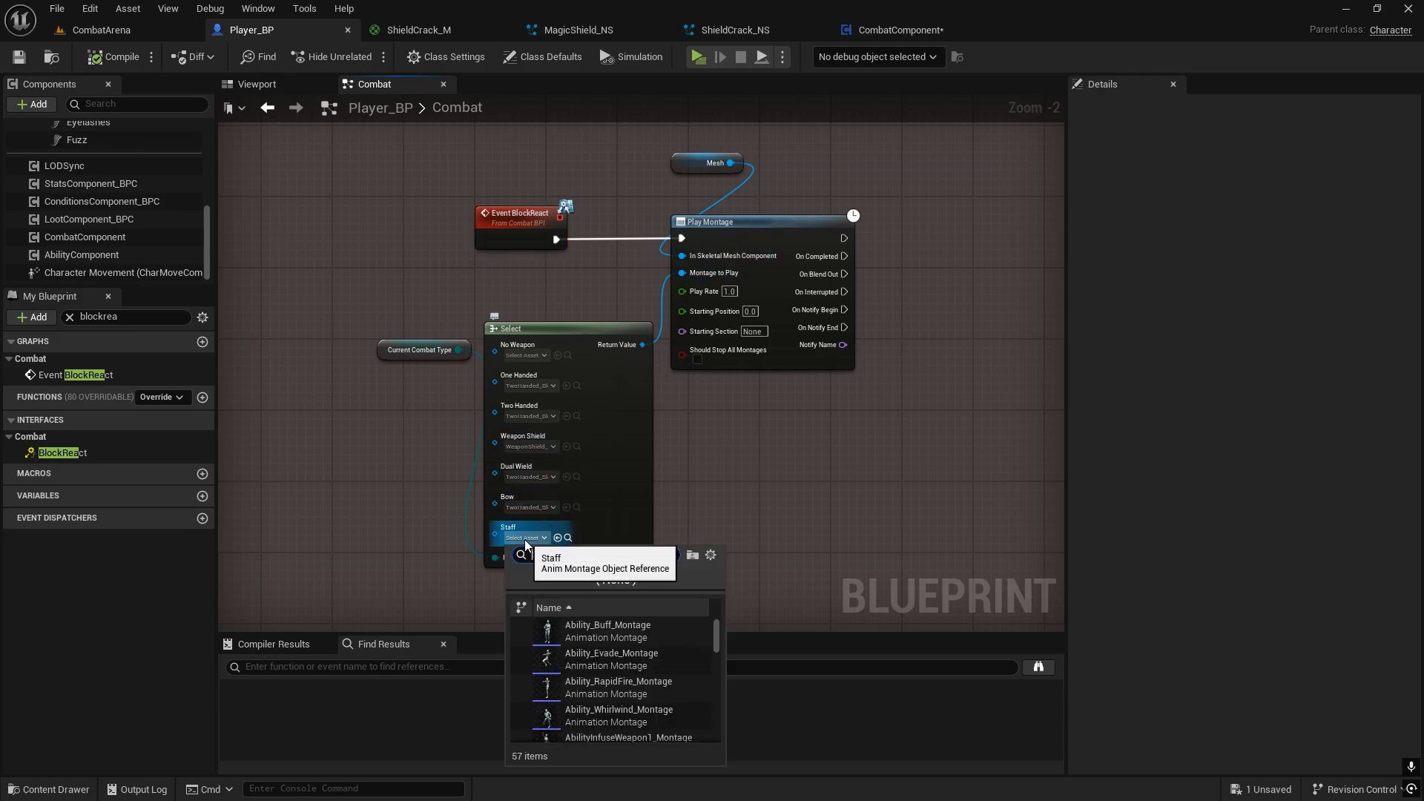
left_click(726, 411)
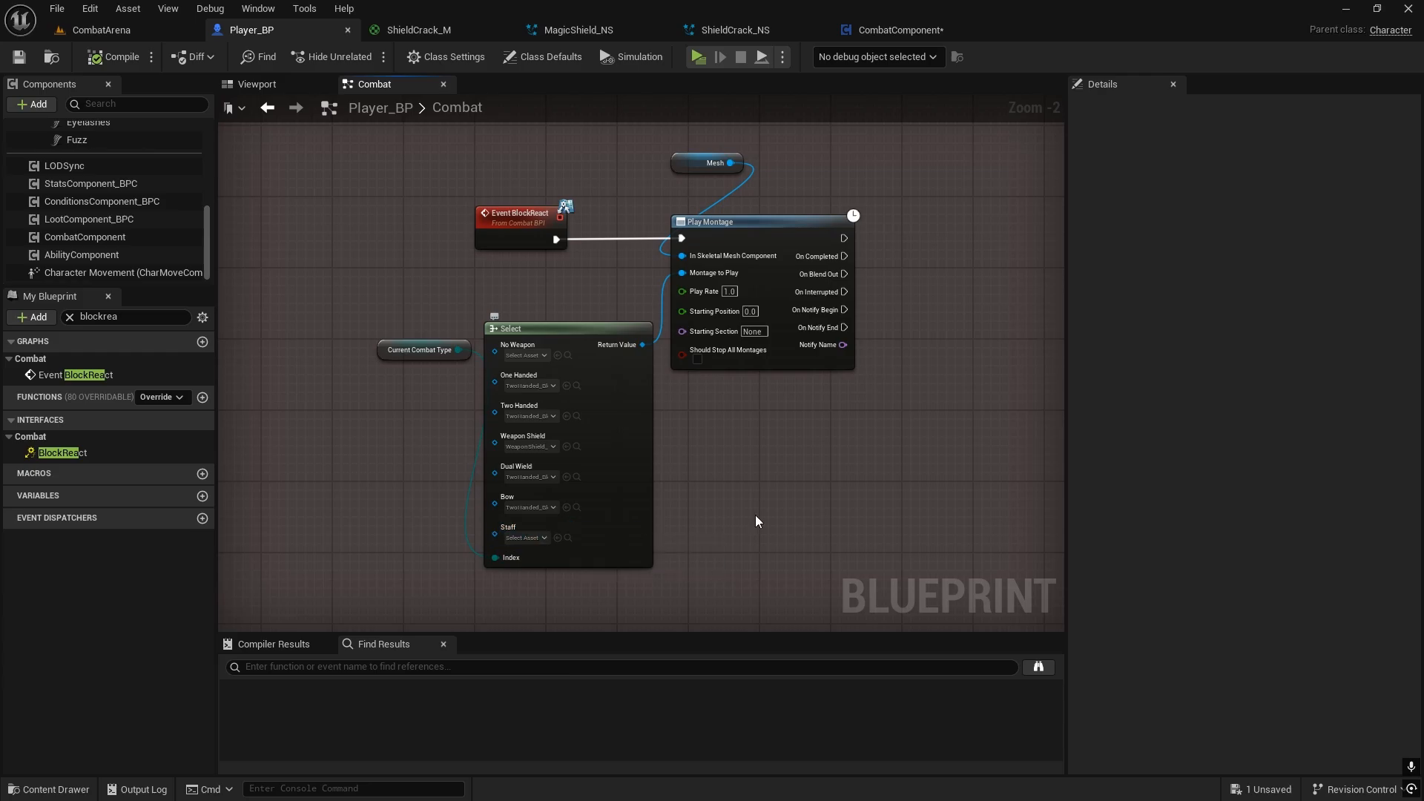
Step: Duplicate the Current Combat Type getter and place the copy below and beyond the BlockReact Play Montage node
scroll(755, 515, "up", 2)
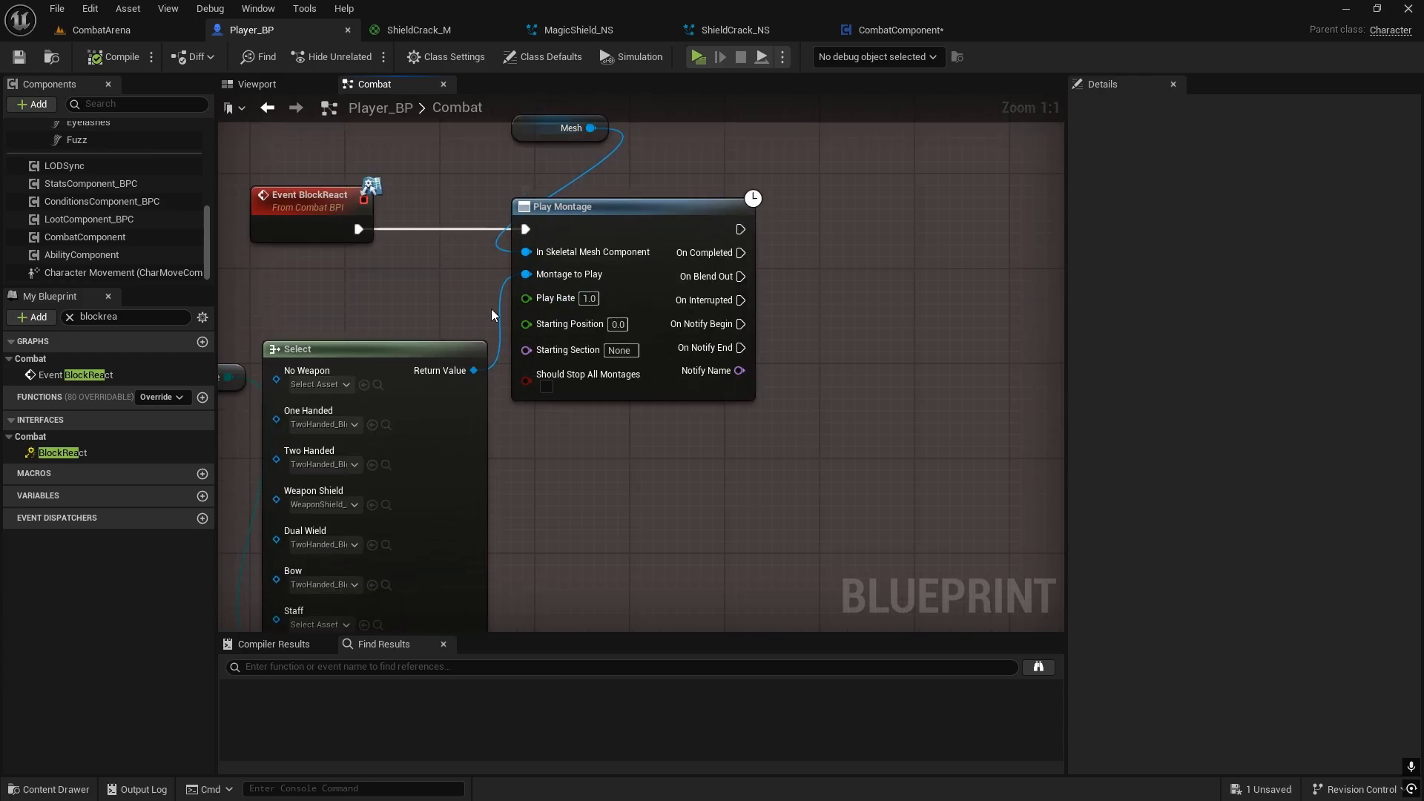
right_click_drag(491, 309, 436, 333)
left_click(256, 316)
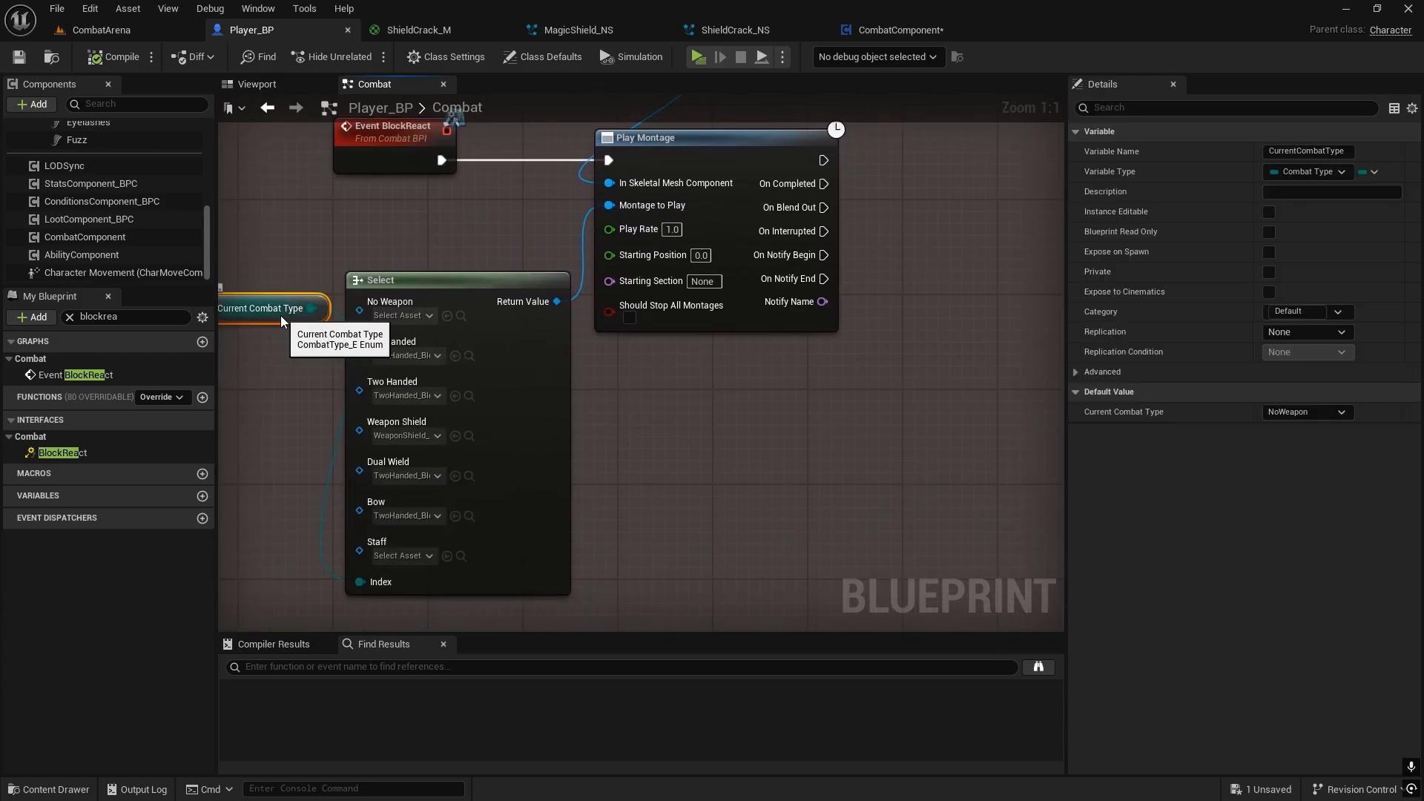
right_click_drag(281, 314, 417, 308)
right_click_drag(932, 367, 679, 430)
left_click(679, 430)
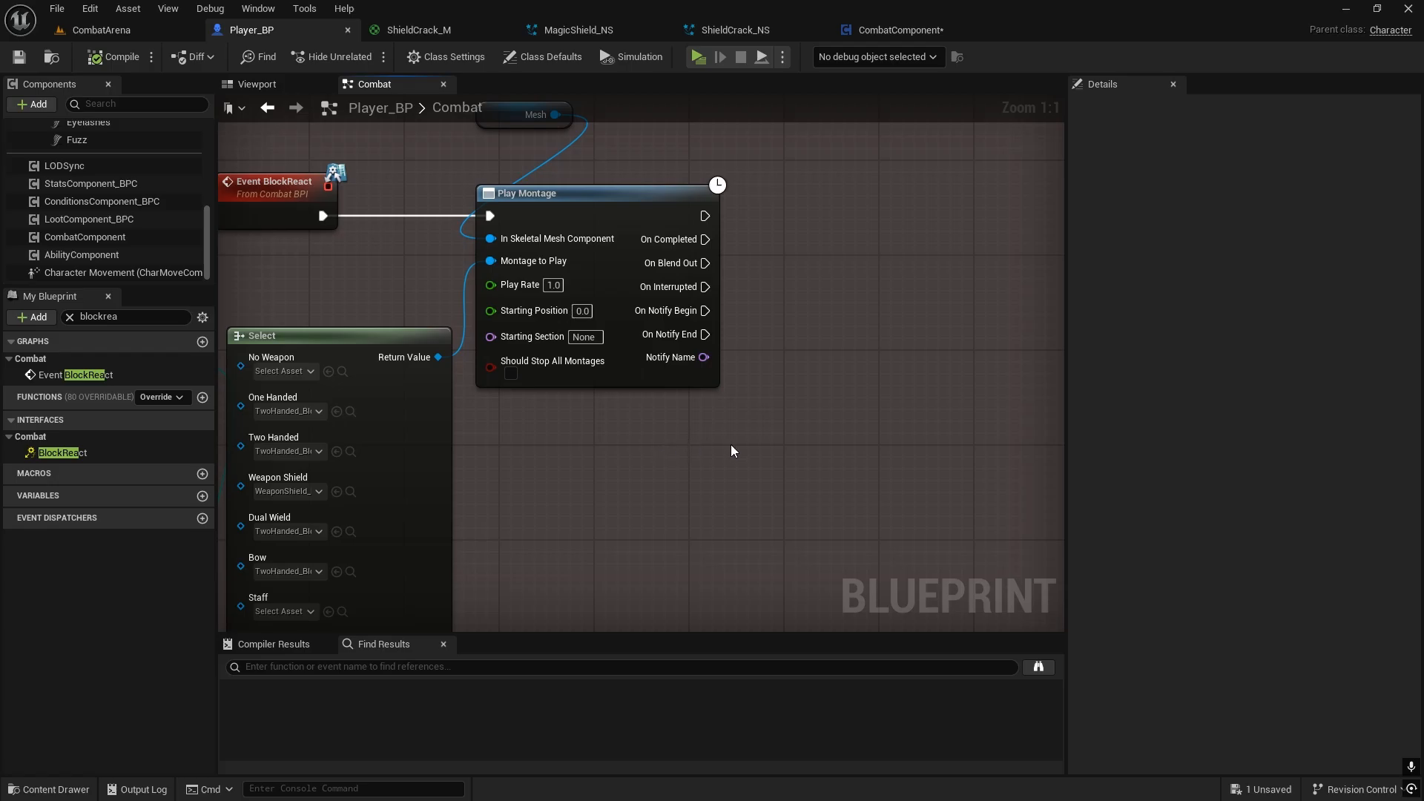
key("ctrl+v")
Step: Add an Equal node to the copied Current Combat Type getter and compare it with Staff
left_click_drag(764, 447, 826, 338)
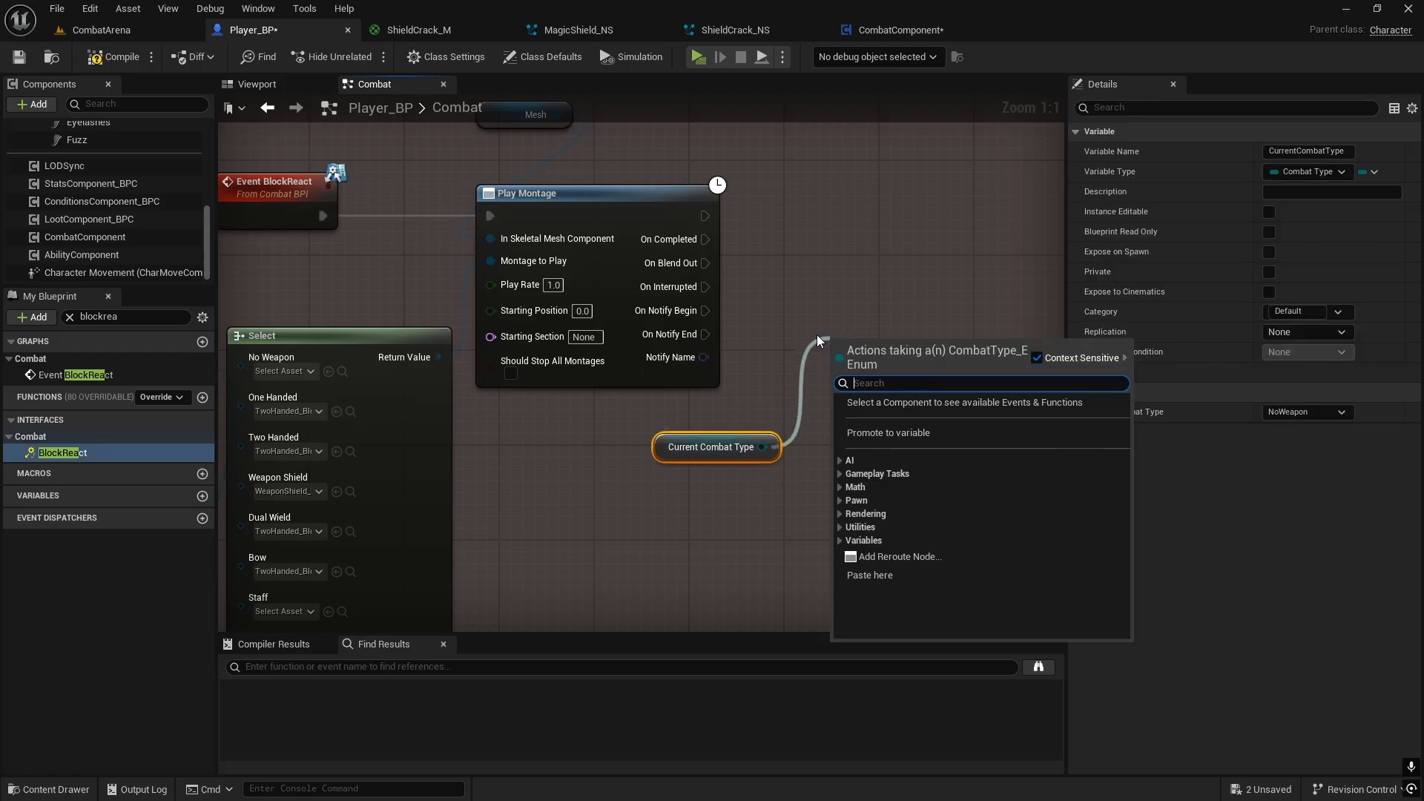
type("=")
left_click(894, 429)
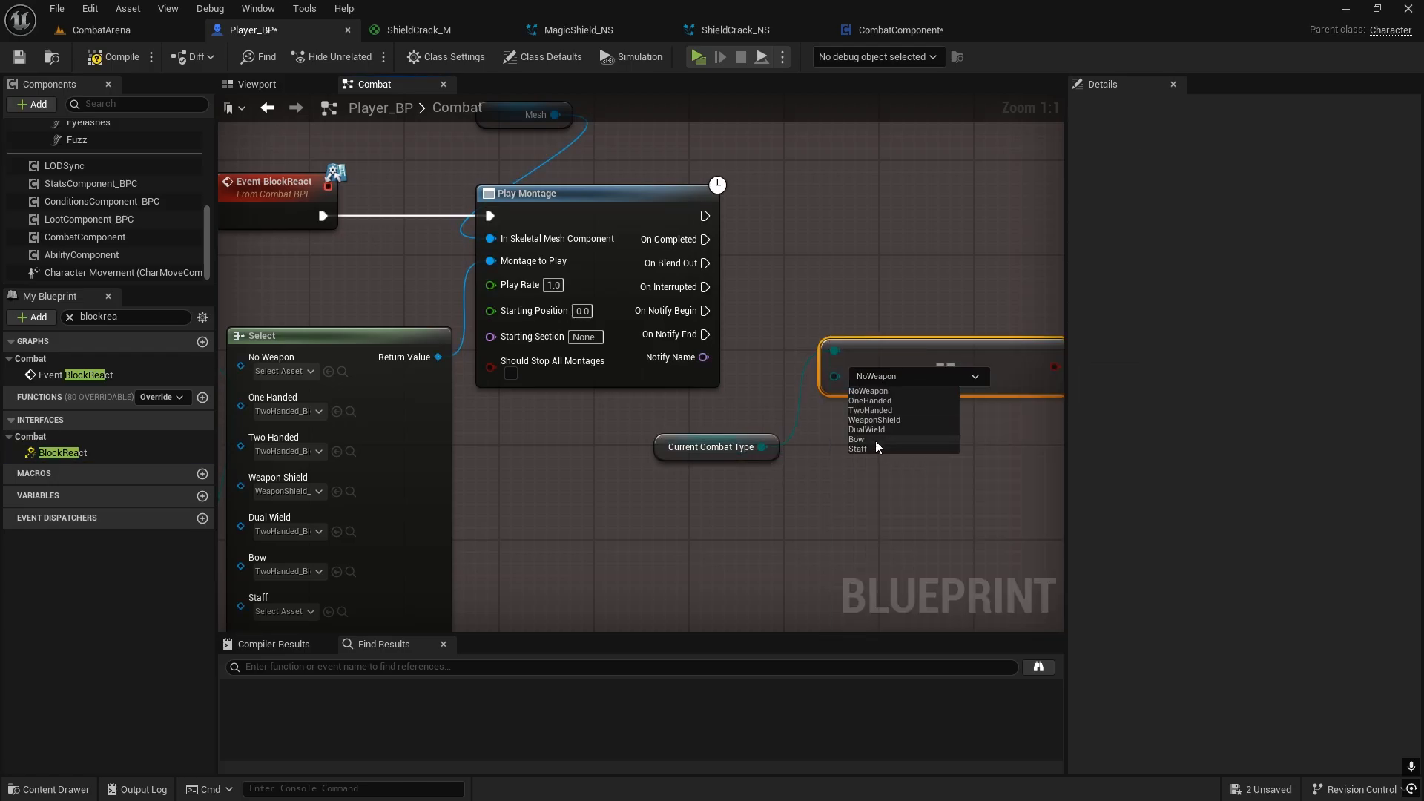
left_click(856, 447)
Step: Add a Branch after Play Montage and connect the Staff comparison to its Condition
right_click_drag(842, 216, 660, 275)
key("b")
left_click(683, 257)
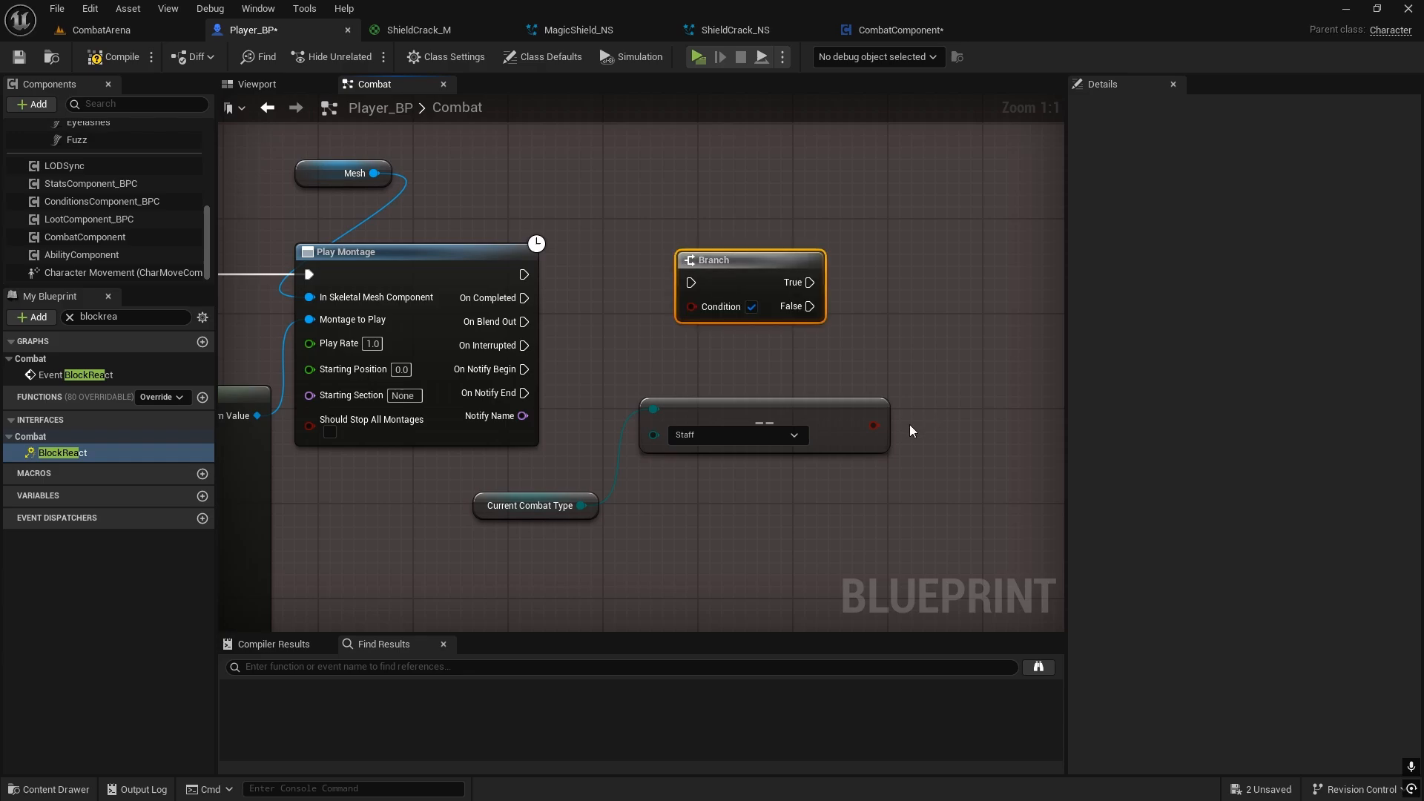
left_click_drag(873, 425, 691, 306)
left_click_drag(525, 274, 690, 282)
left_click_drag(709, 266, 715, 263)
right_click_drag(629, 299, 523, 294)
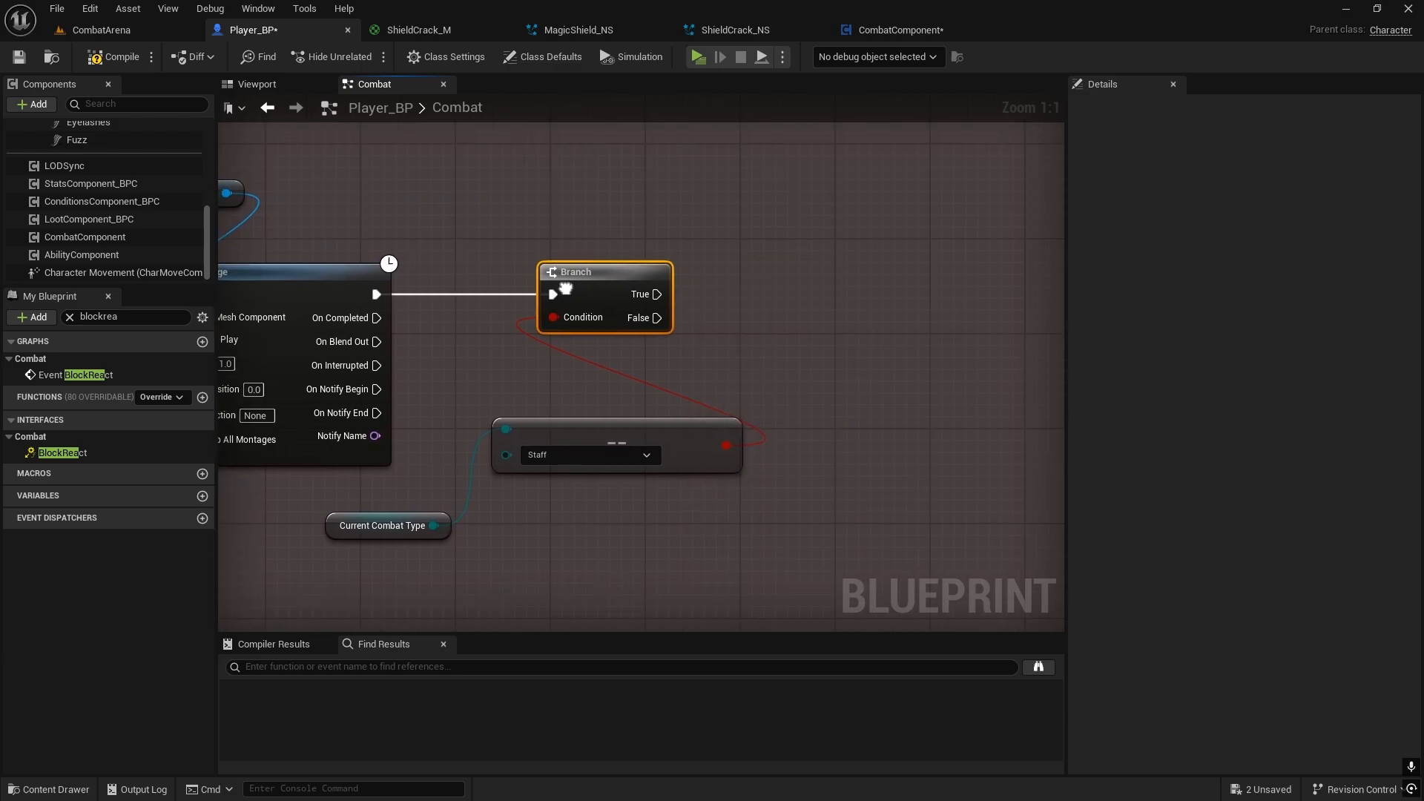
Step: Add a Spawn System Attached node on the Branch's True output and align it with the Branch
left_click_drag(641, 279, 834, 292)
type("spawn sys")
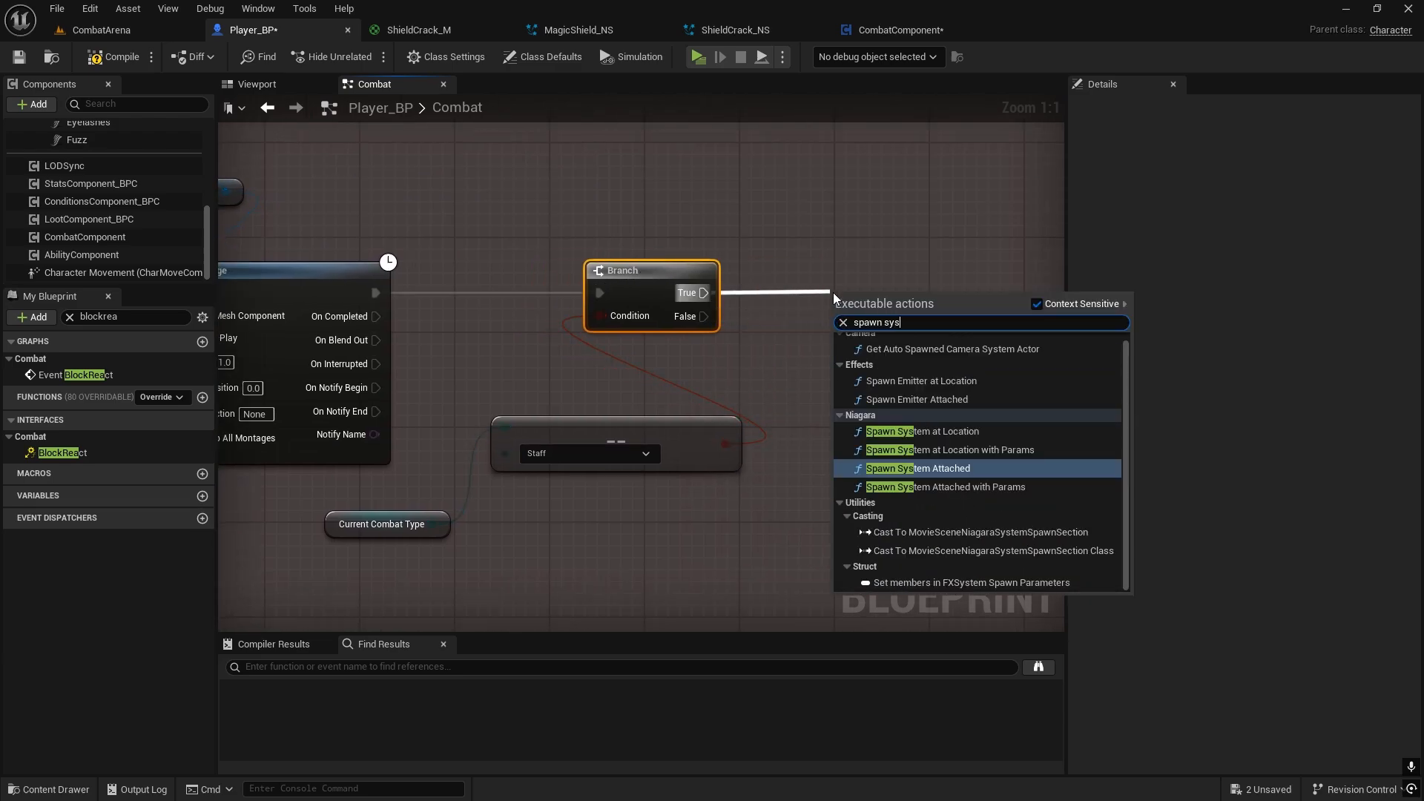
type("tem attach")
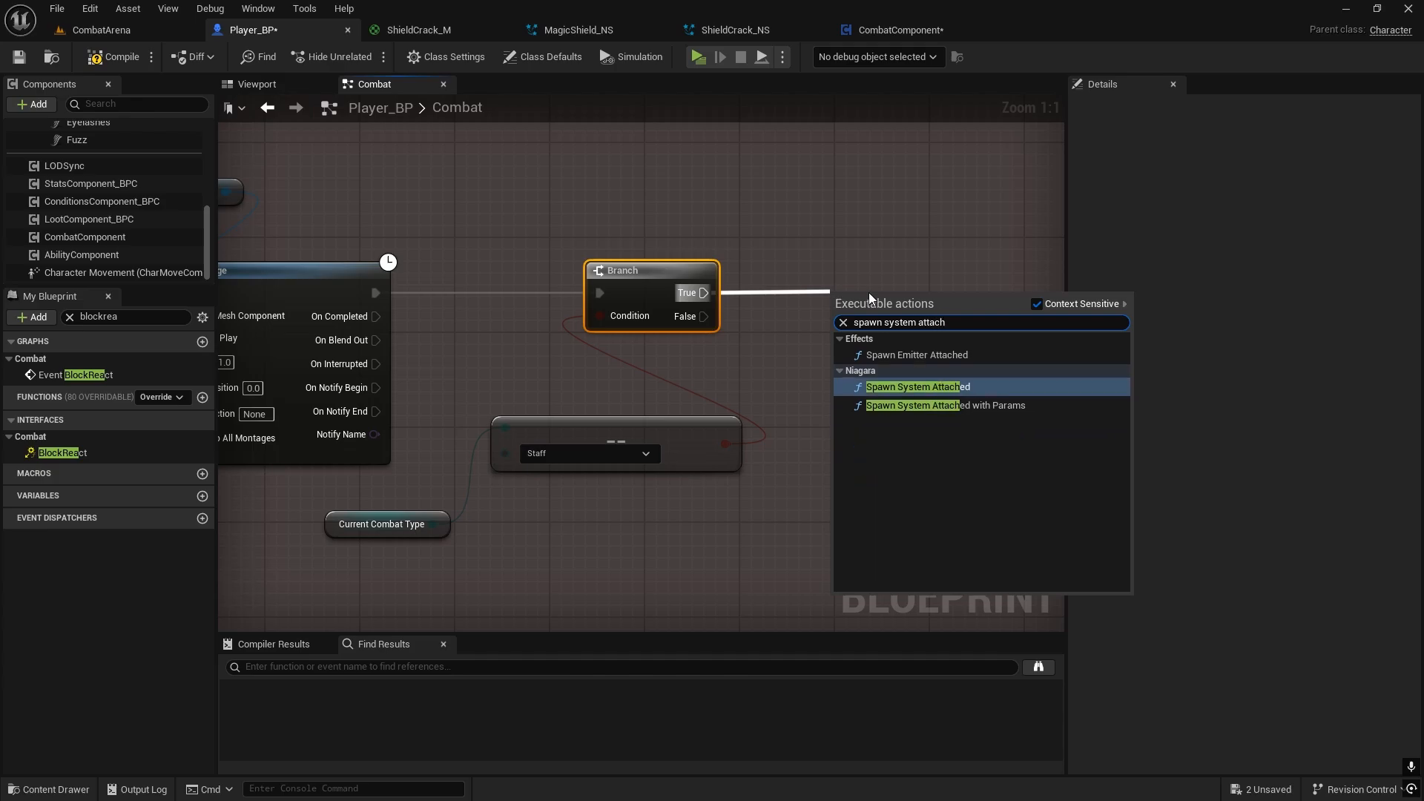
left_click(936, 386)
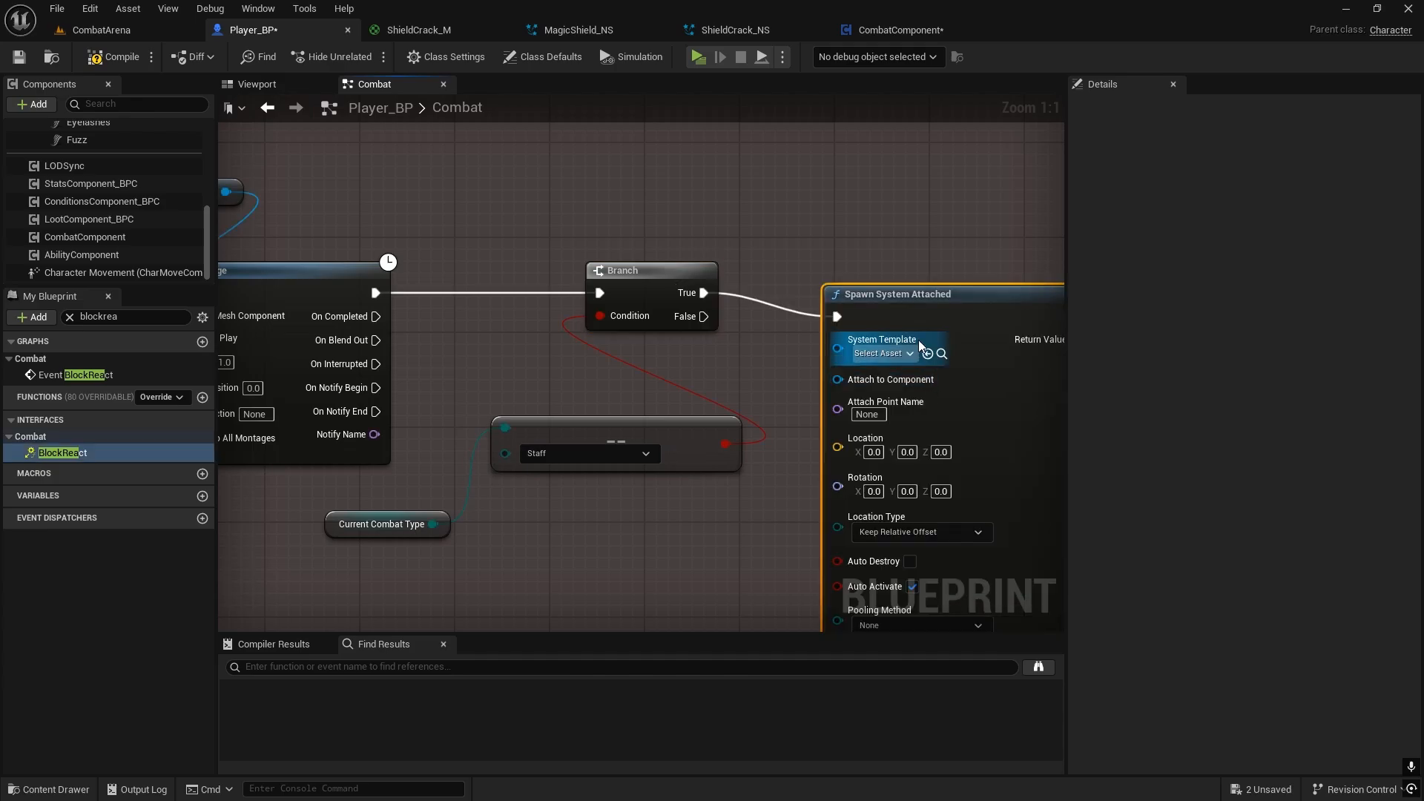
scroll(44, 171, "up", 5)
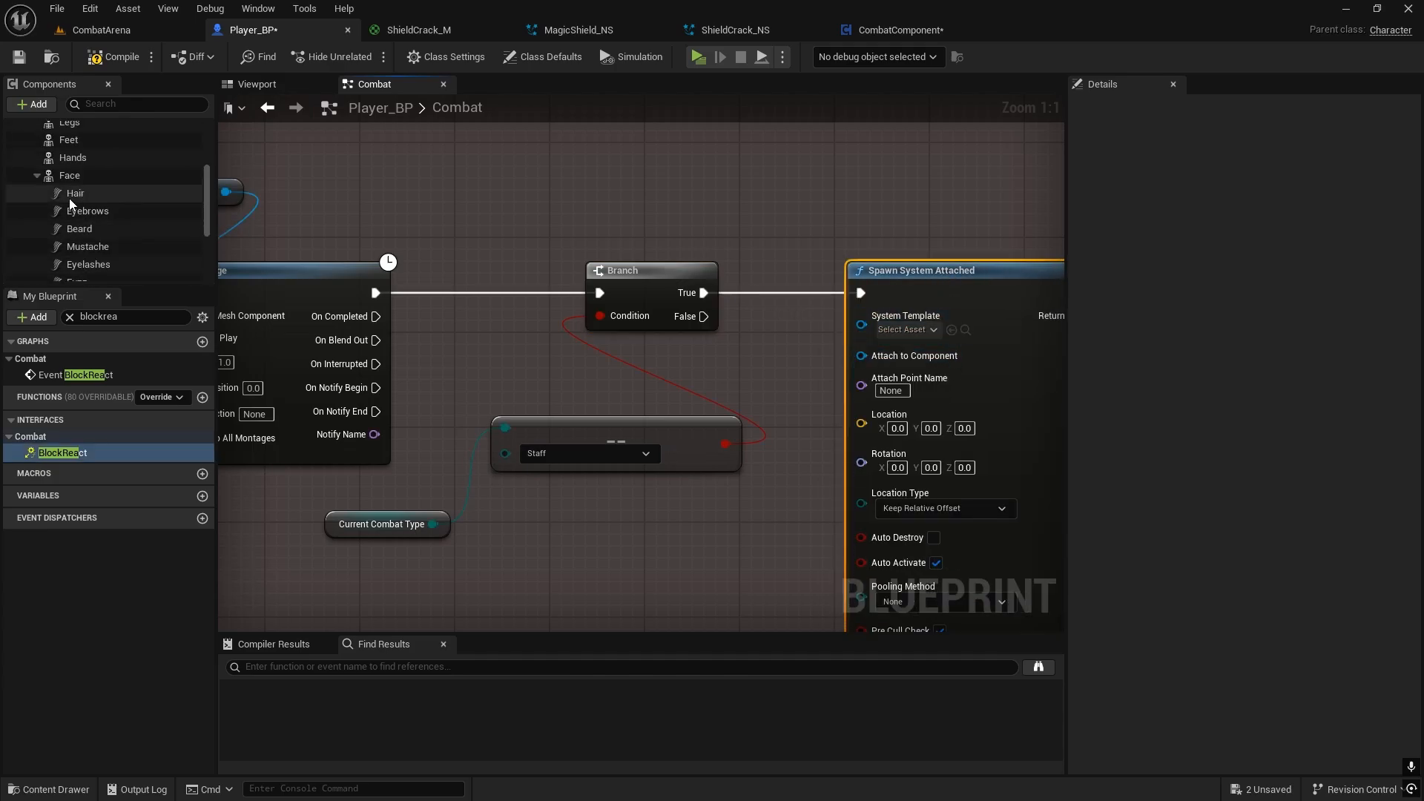
Step: Attach the Spawn System Attached node to the character's Mesh component and enable Auto Destroy
left_click(79, 158)
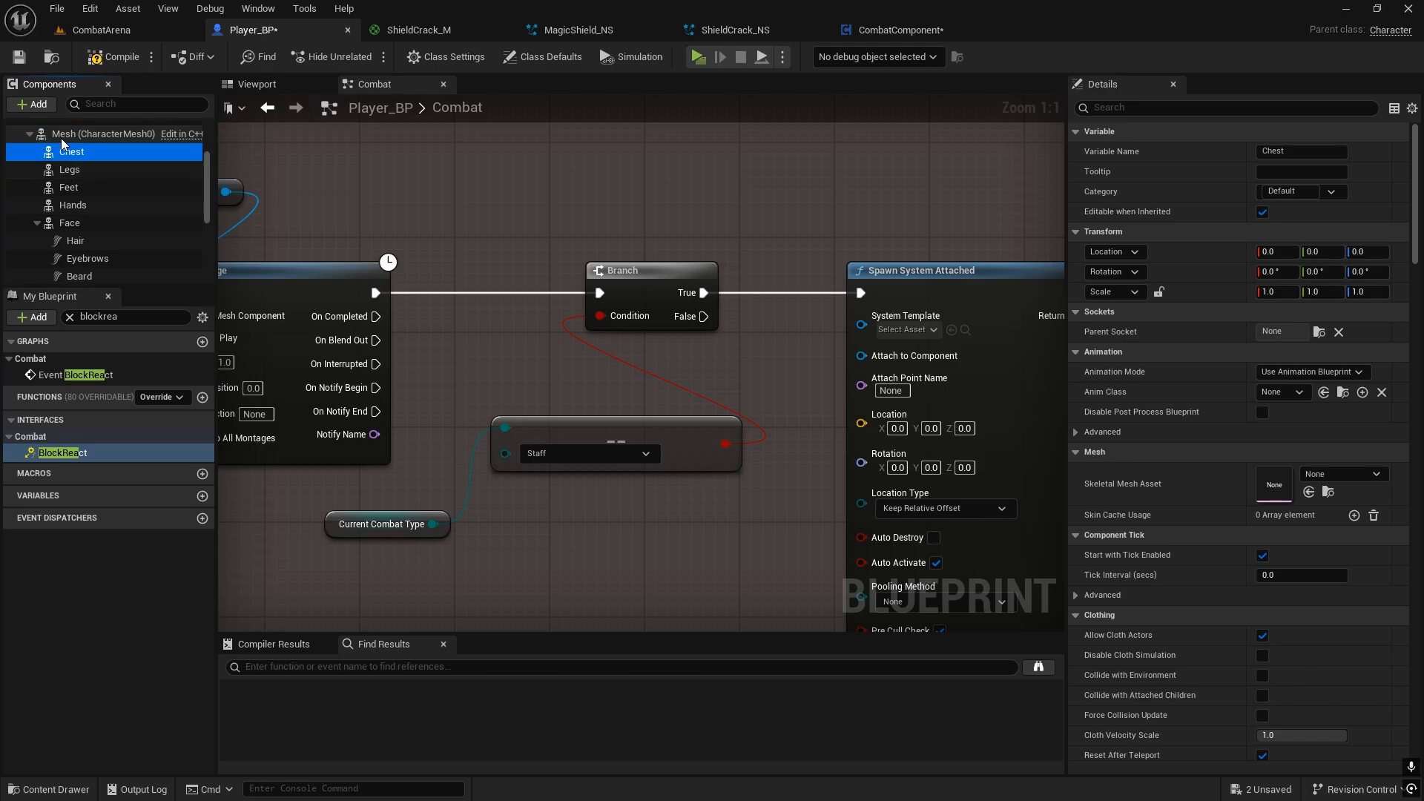
left_click_drag(104, 134, 861, 356)
right_click_drag(820, 365, 692, 296)
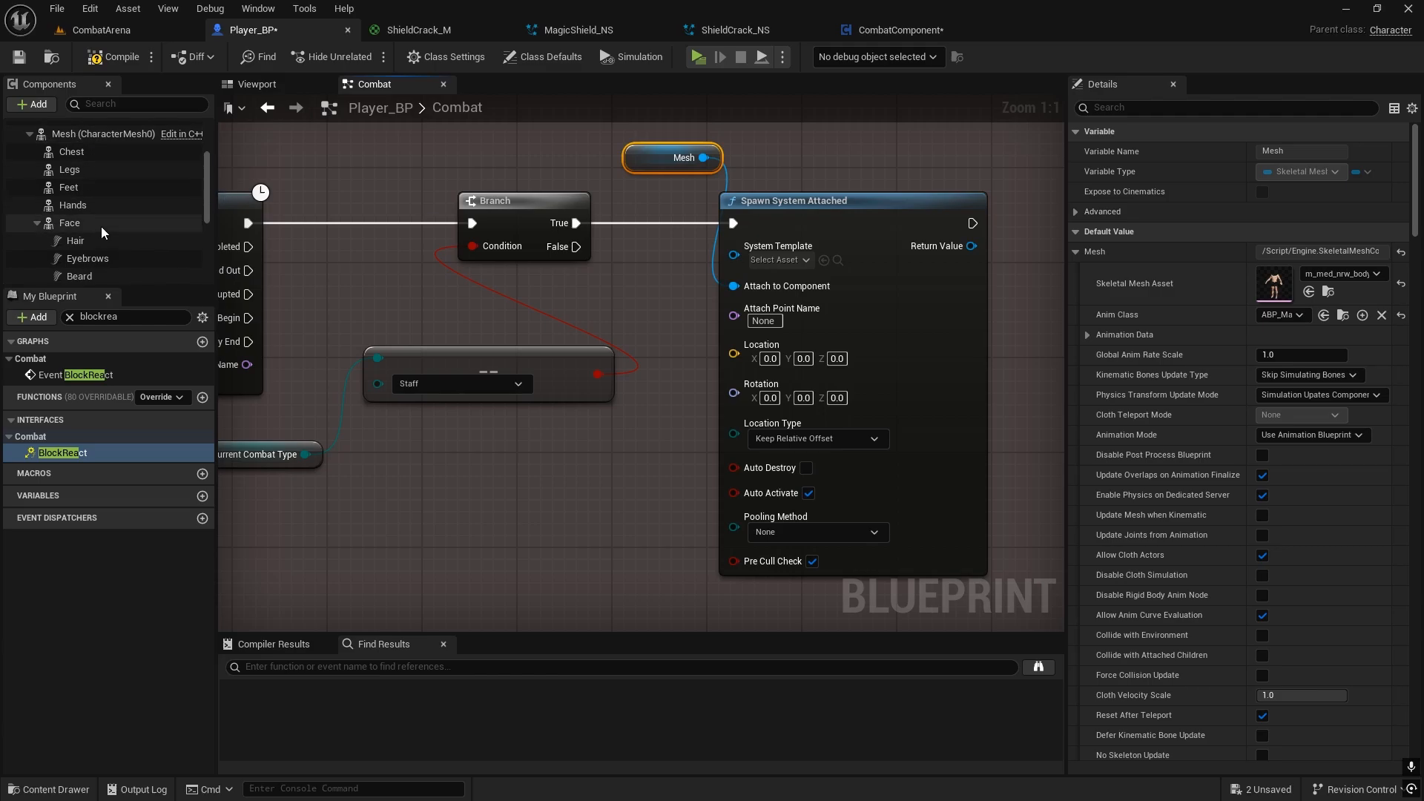
left_click(806, 468)
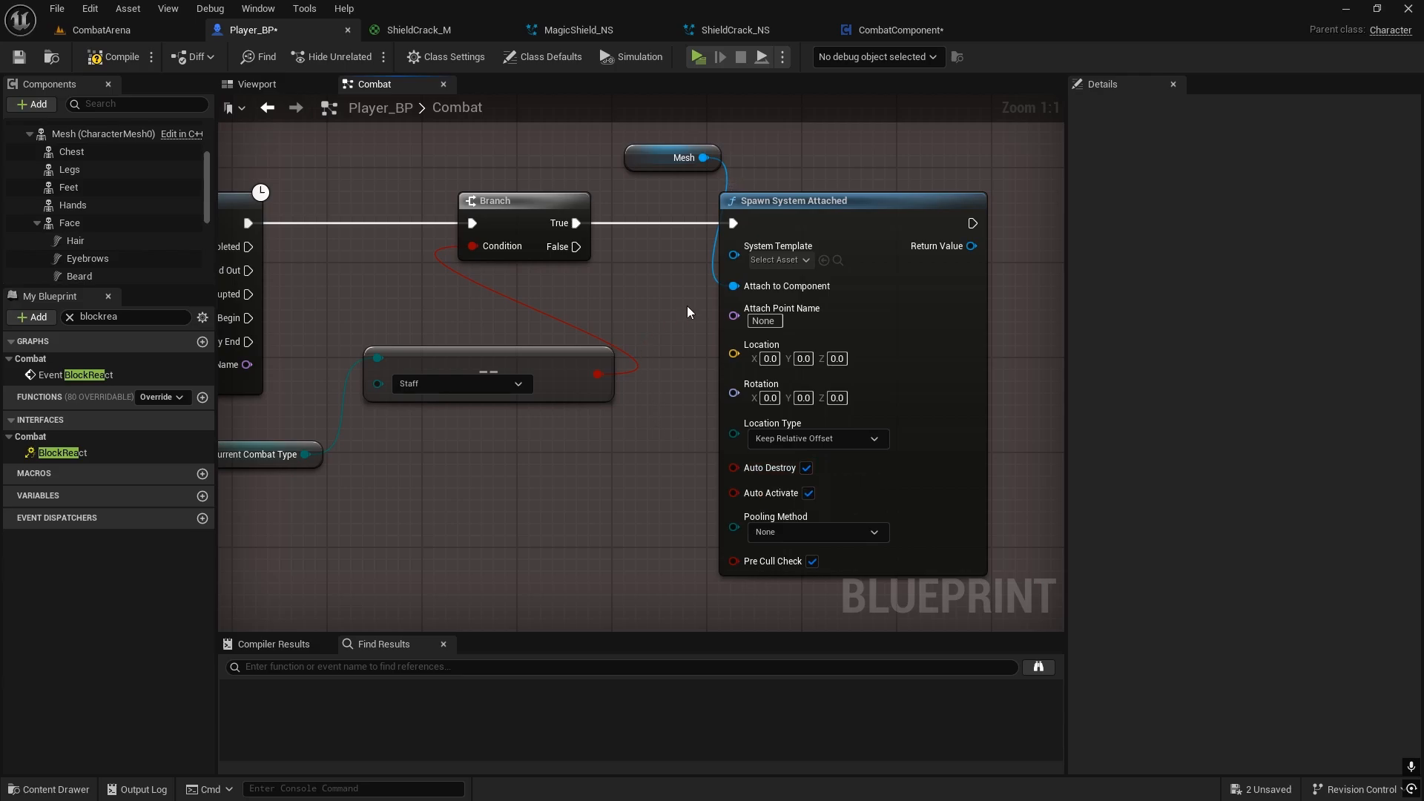
Step: Set the Spawn System Attached node's System Template to ShieldCrack_NS
right_click_drag(687, 306, 623, 310)
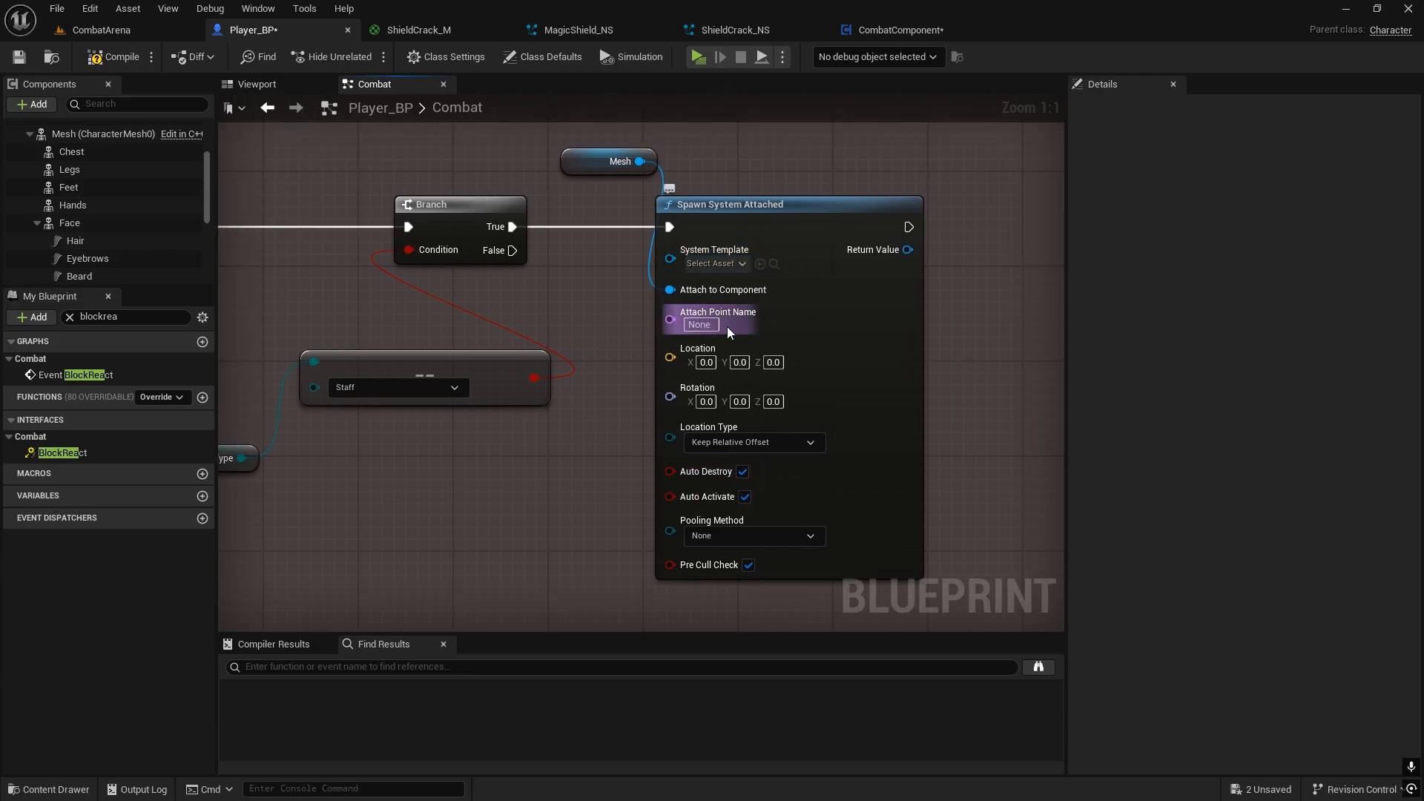
left_click(714, 264)
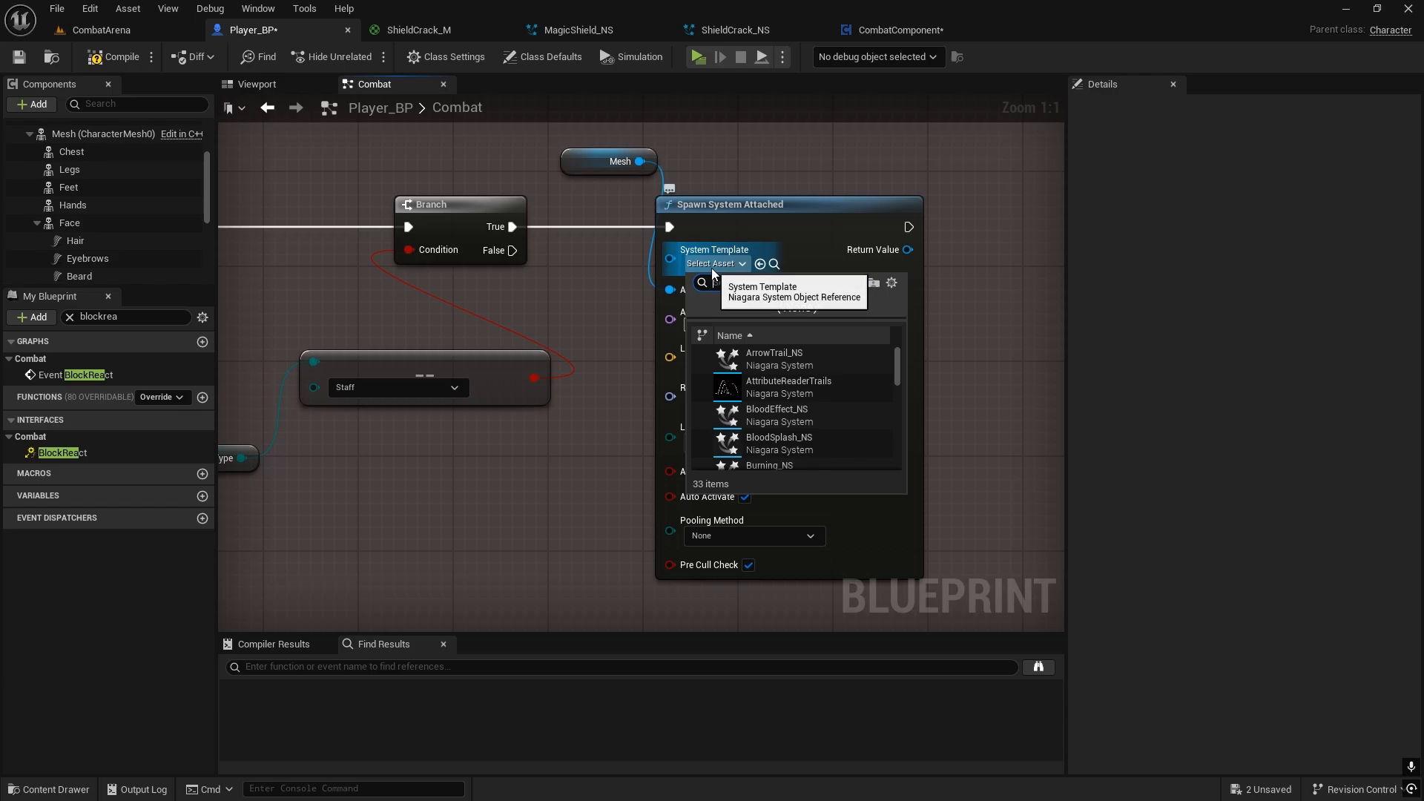
type("shieldcr")
left_click(745, 371)
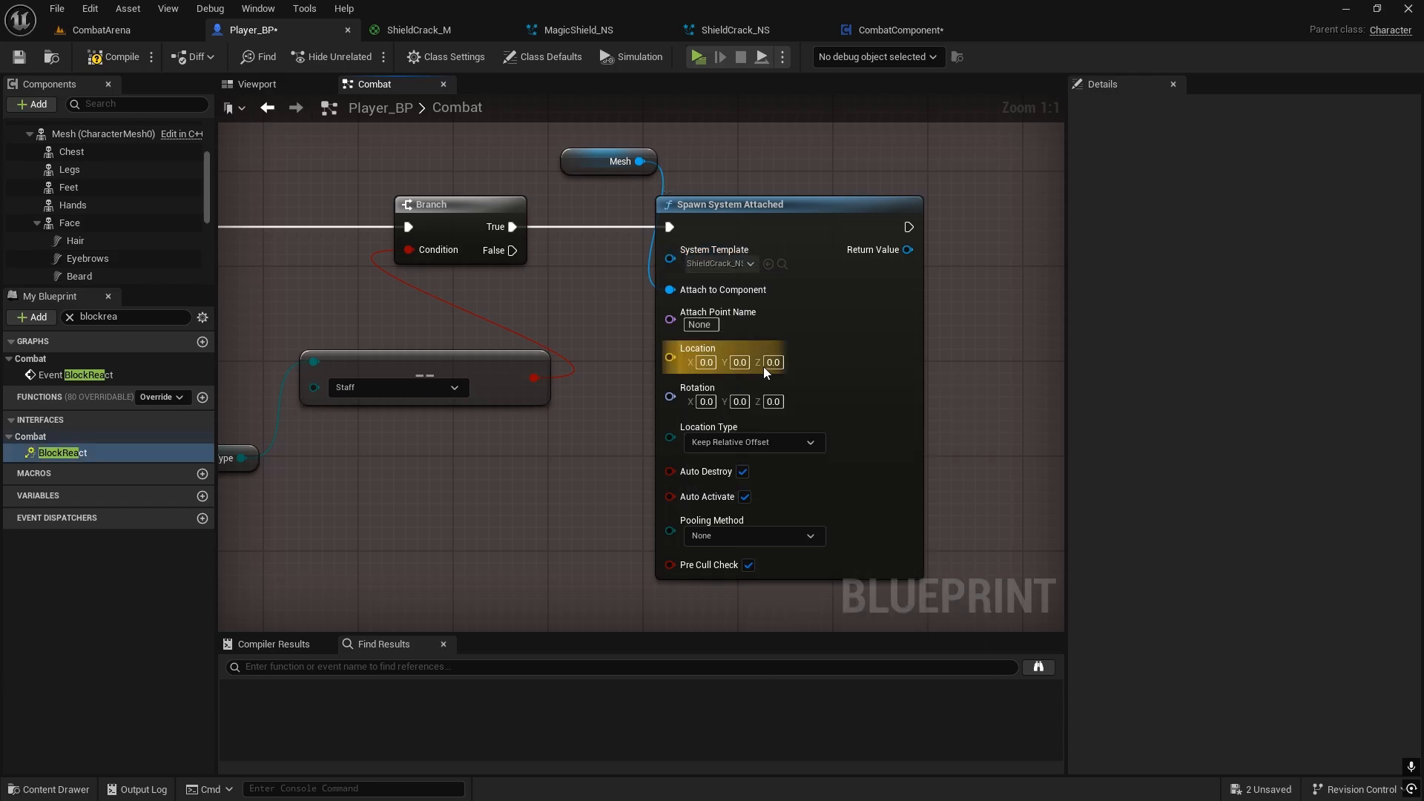
Step: Promote the Spawn System Attached return value to a variable named ShieldCrackRef and align its SET node with the spawn node
right_click_drag(933, 289, 794, 282)
left_click_drag(769, 243, 801, 241)
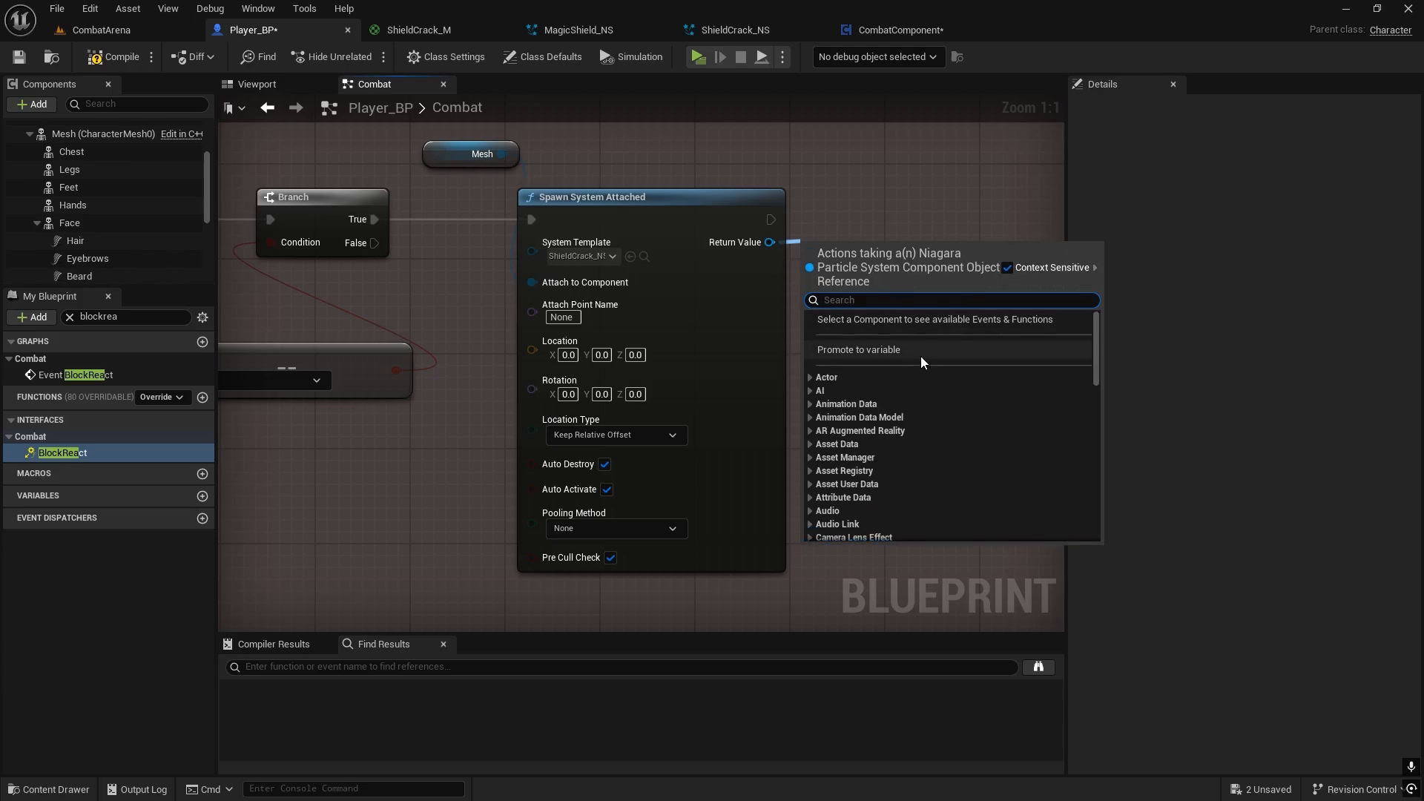
left_click(872, 350)
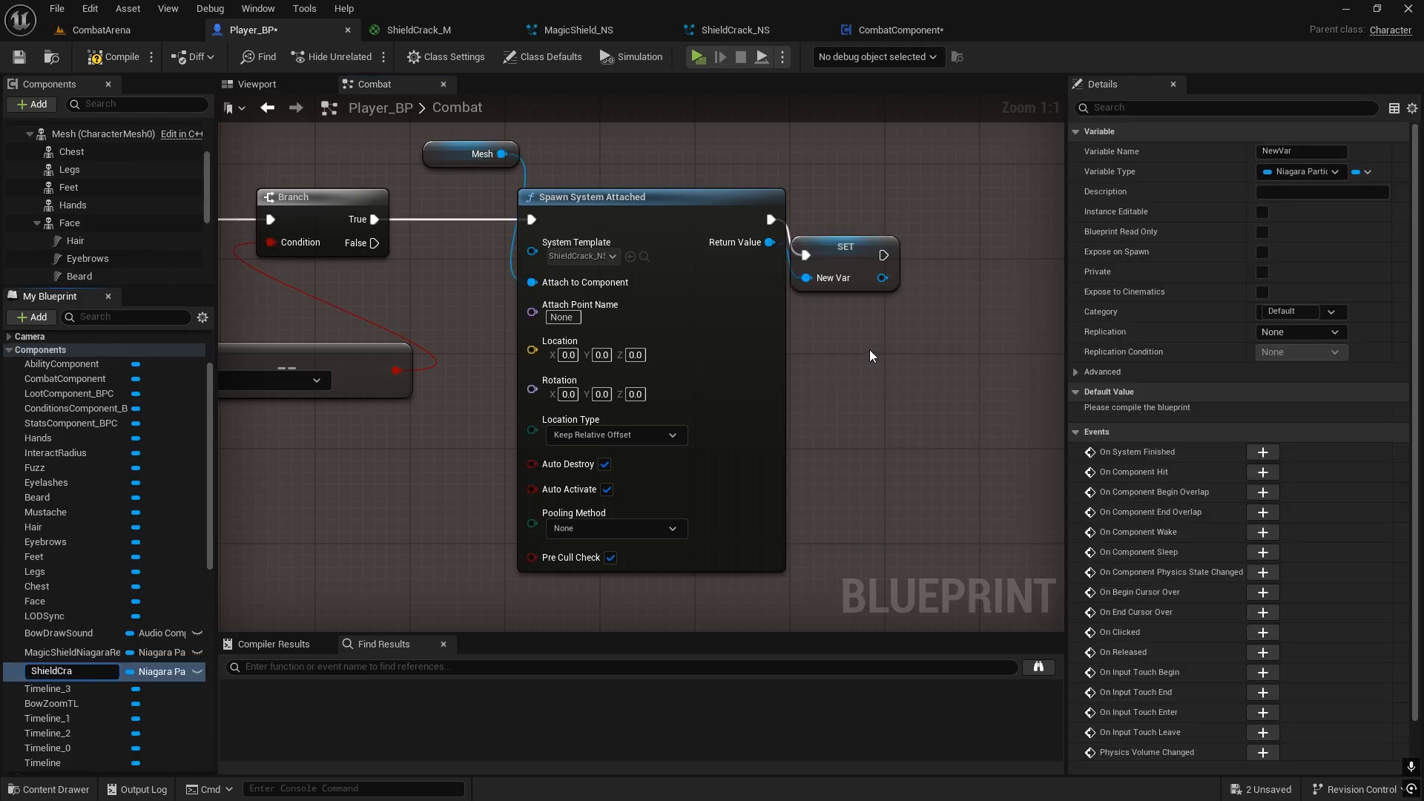
type("ShieldCrackRef")
key("Return")
scroll(82, 625, "up", 1)
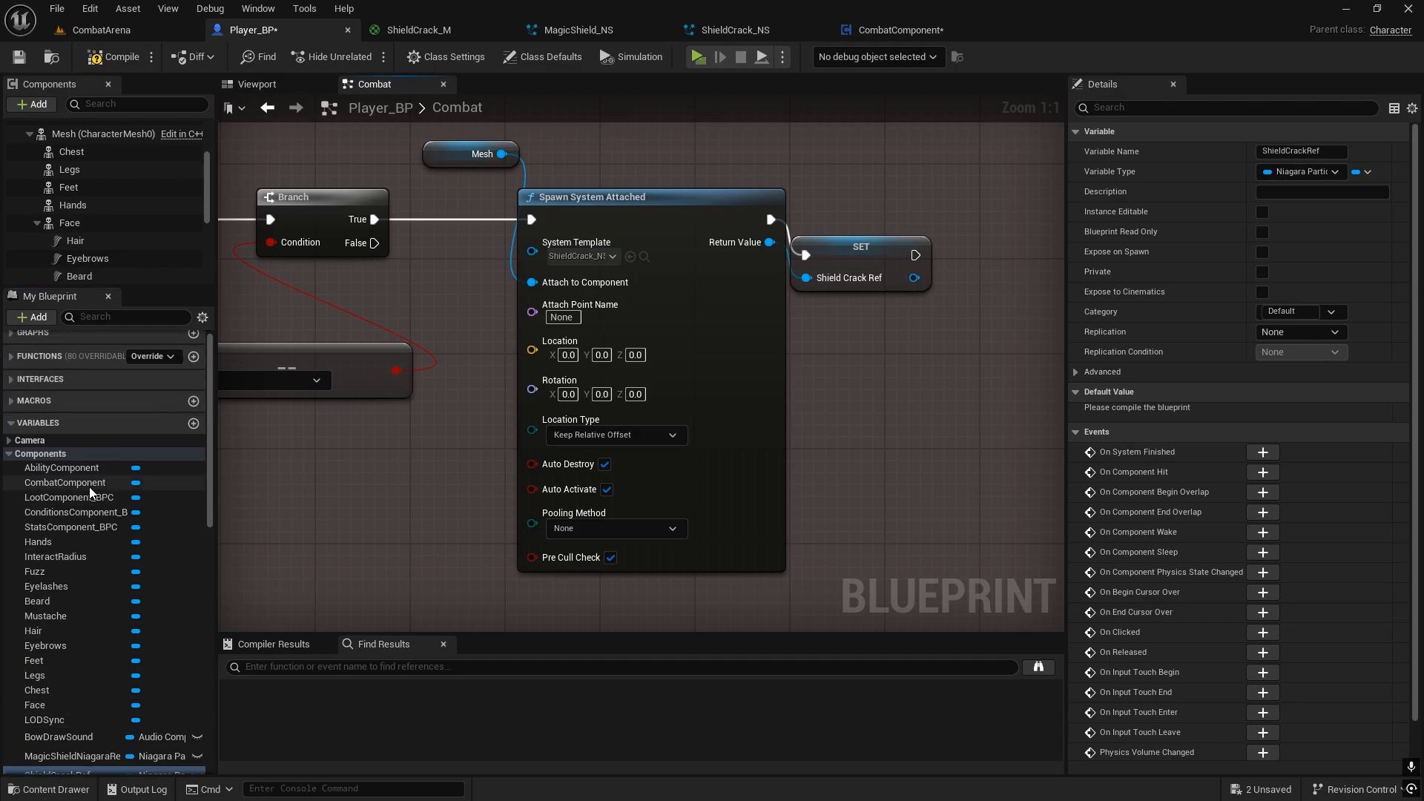
left_click_drag(854, 263, 883, 233)
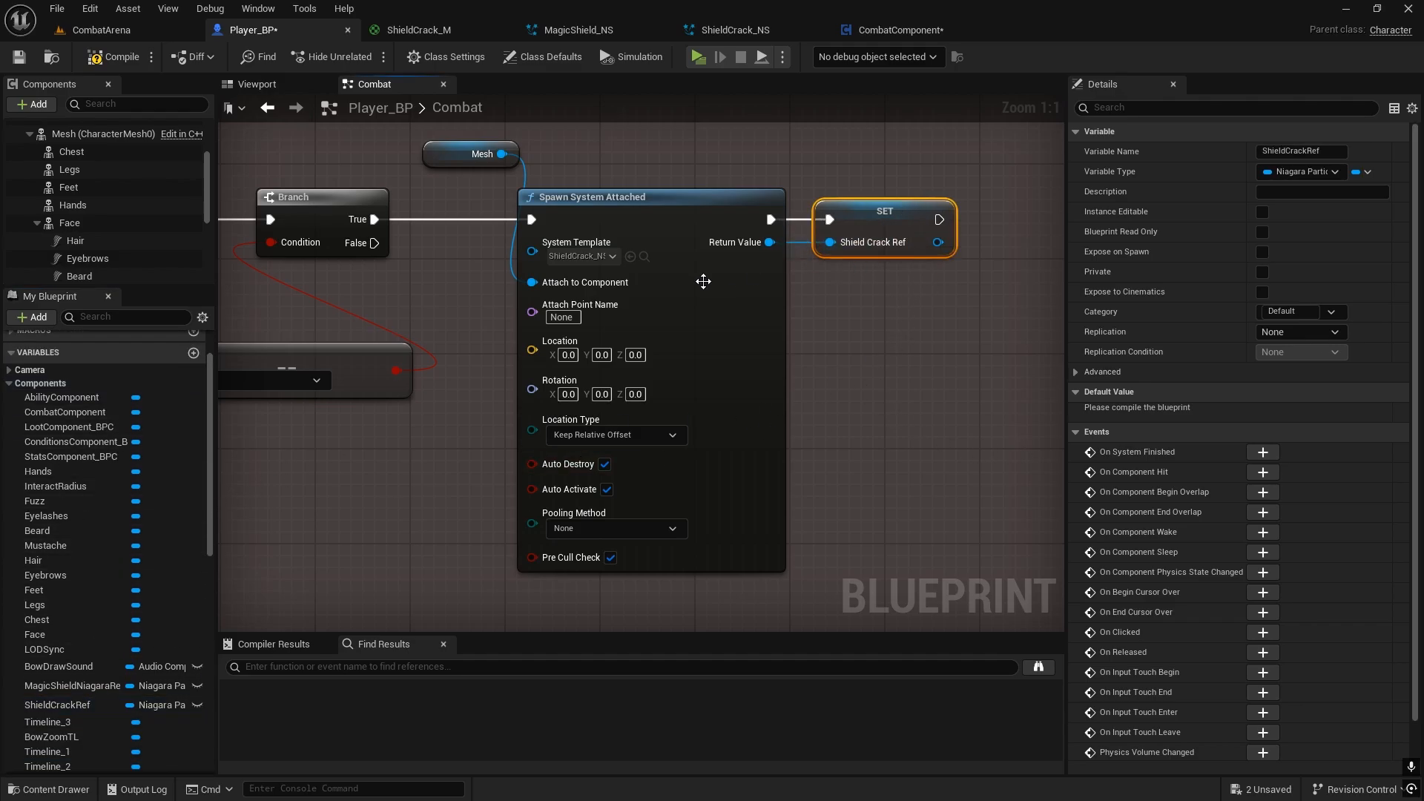
Step: Move the Mesh, Spawn System Attached and SET nodes together farther from the Branch to make room
scroll(734, 358, "down", 2)
left_click_drag(531, 202, 919, 297)
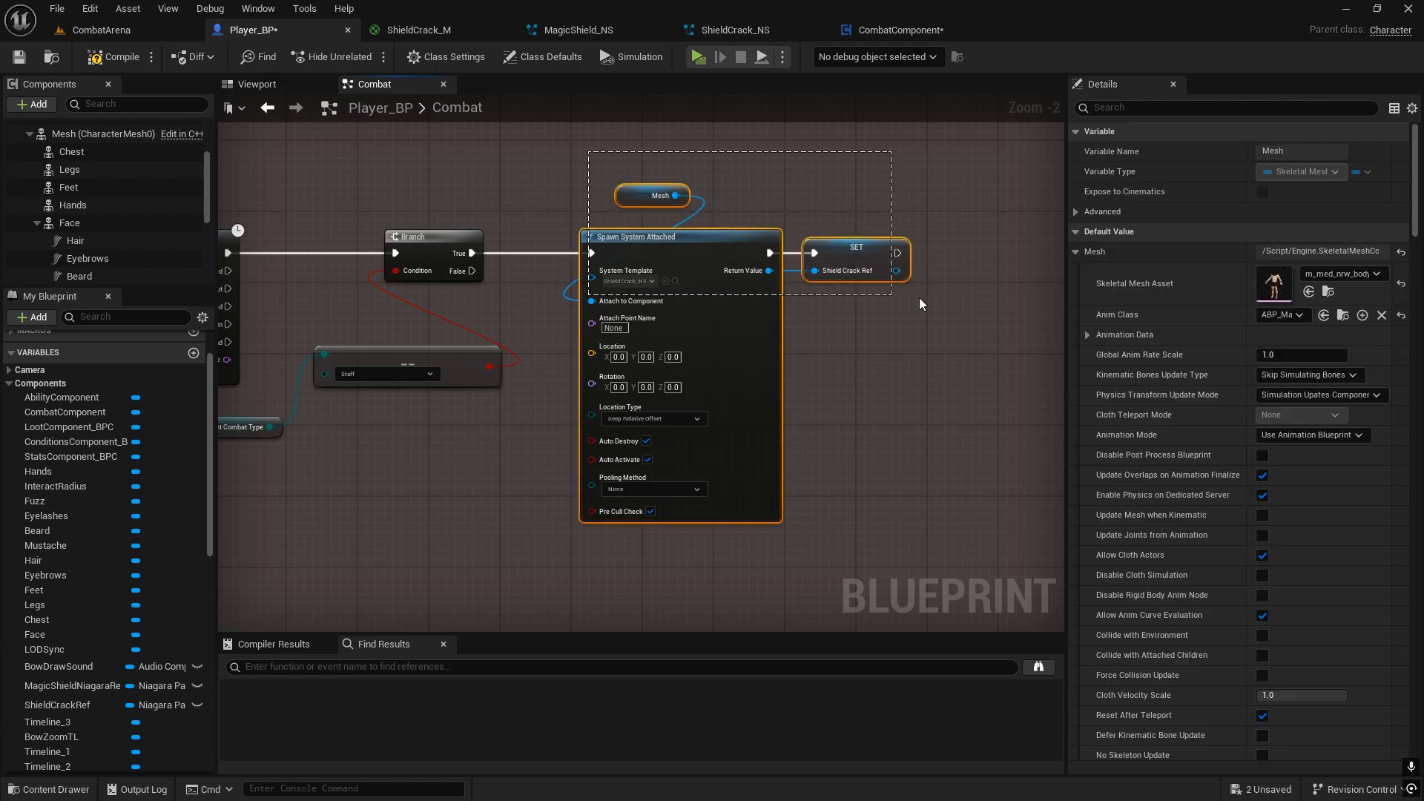
left_click_drag(674, 247, 763, 239)
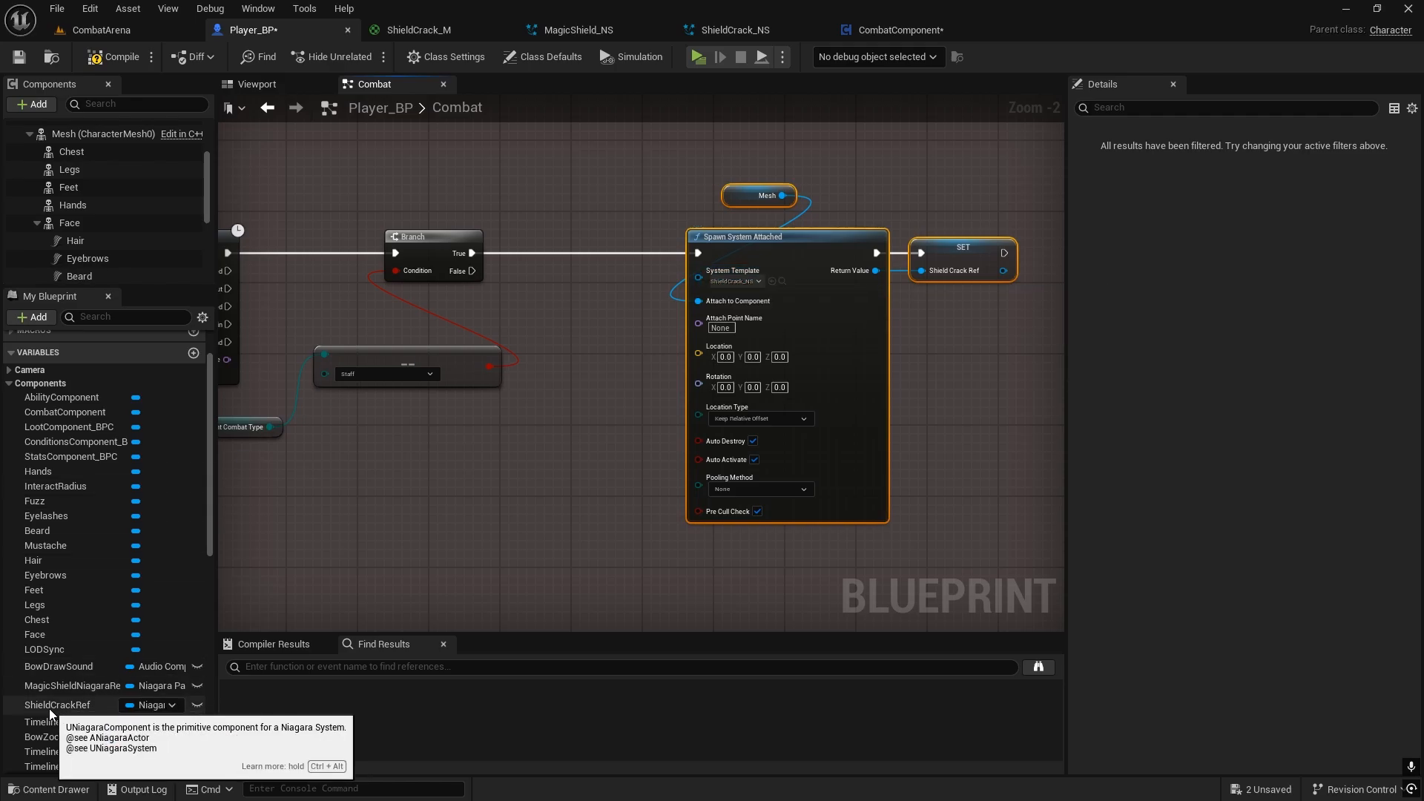
Step: Add a ShieldCrackRef getter near the Branch and convert it to a validated get
left_click_drag(47, 707, 493, 208)
left_click(498, 224)
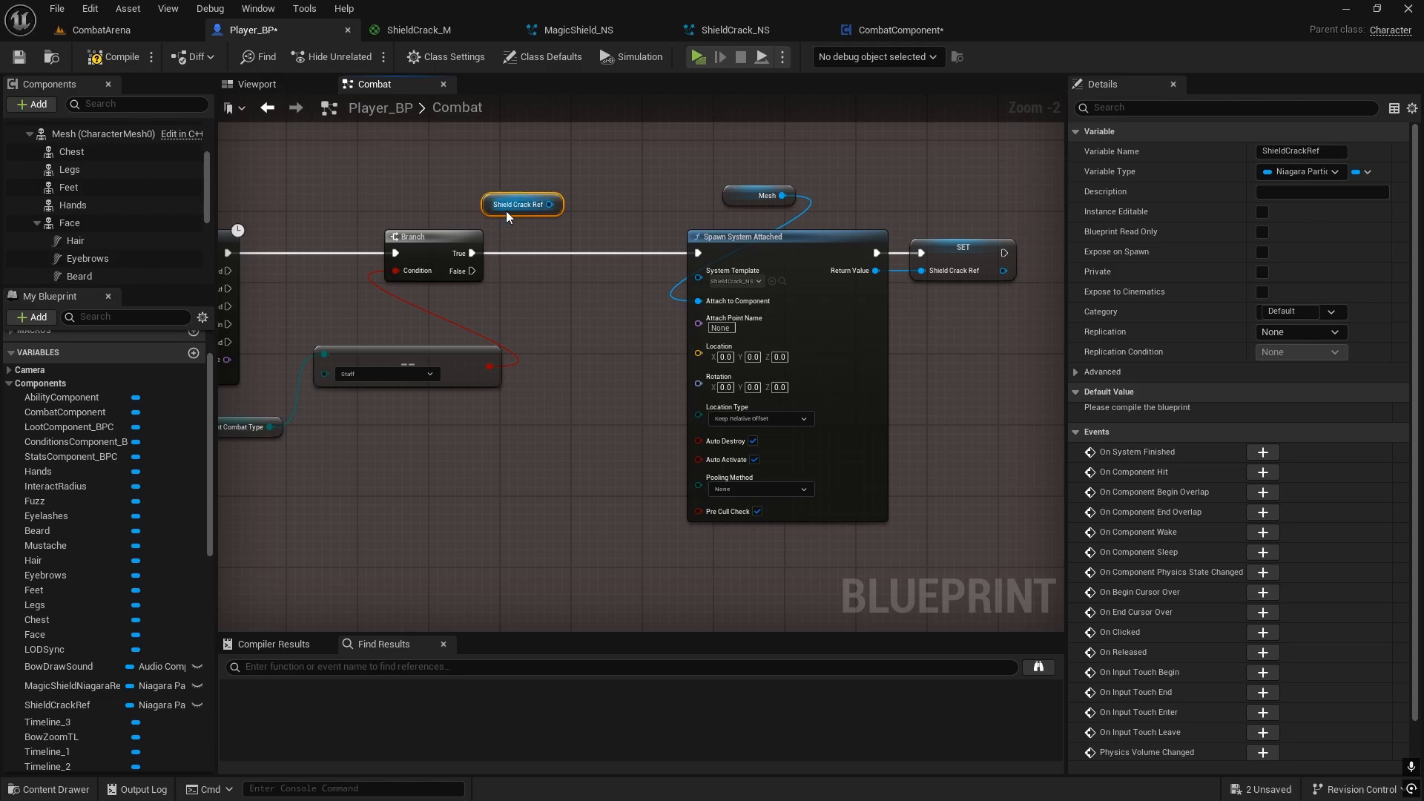
right_click_drag(506, 211, 620, 193)
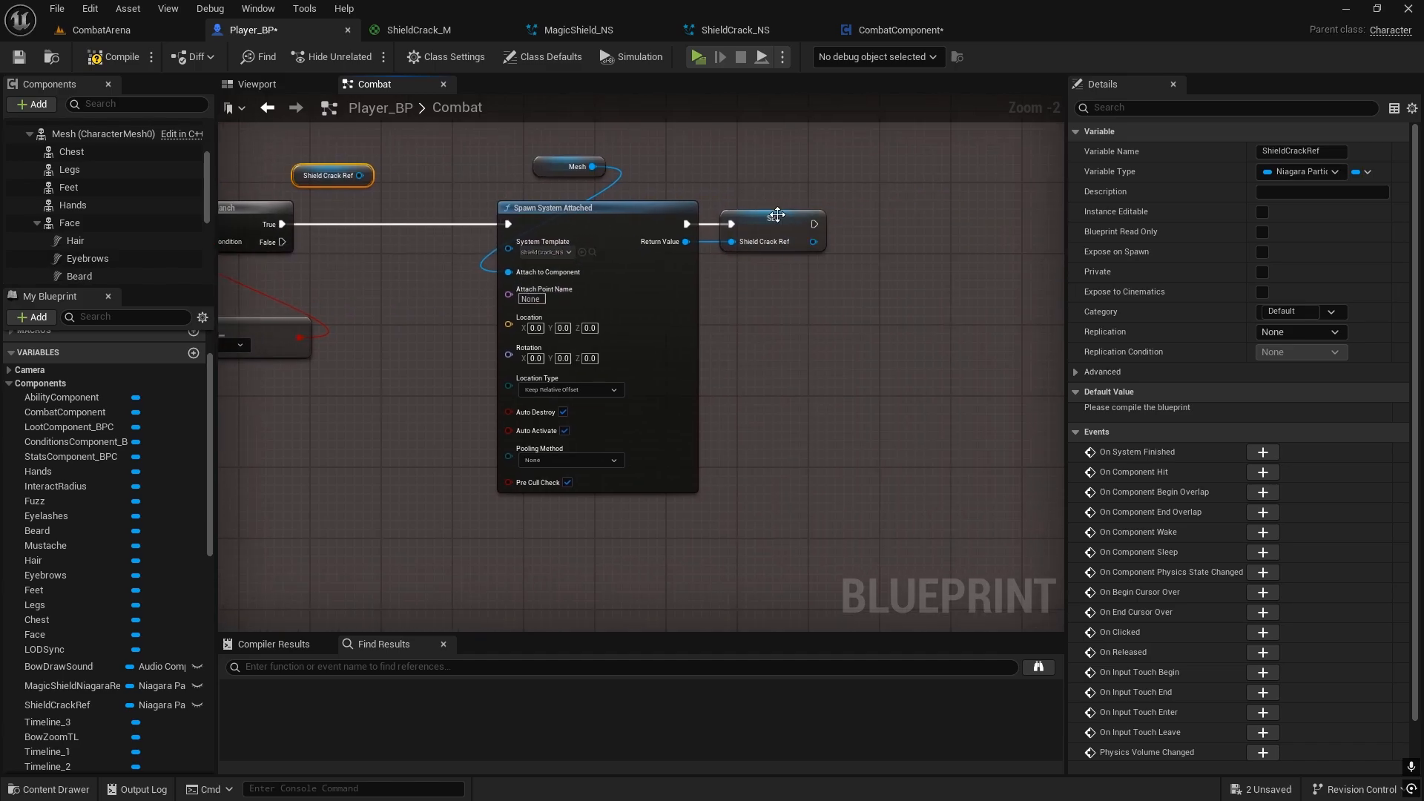
left_click(792, 241)
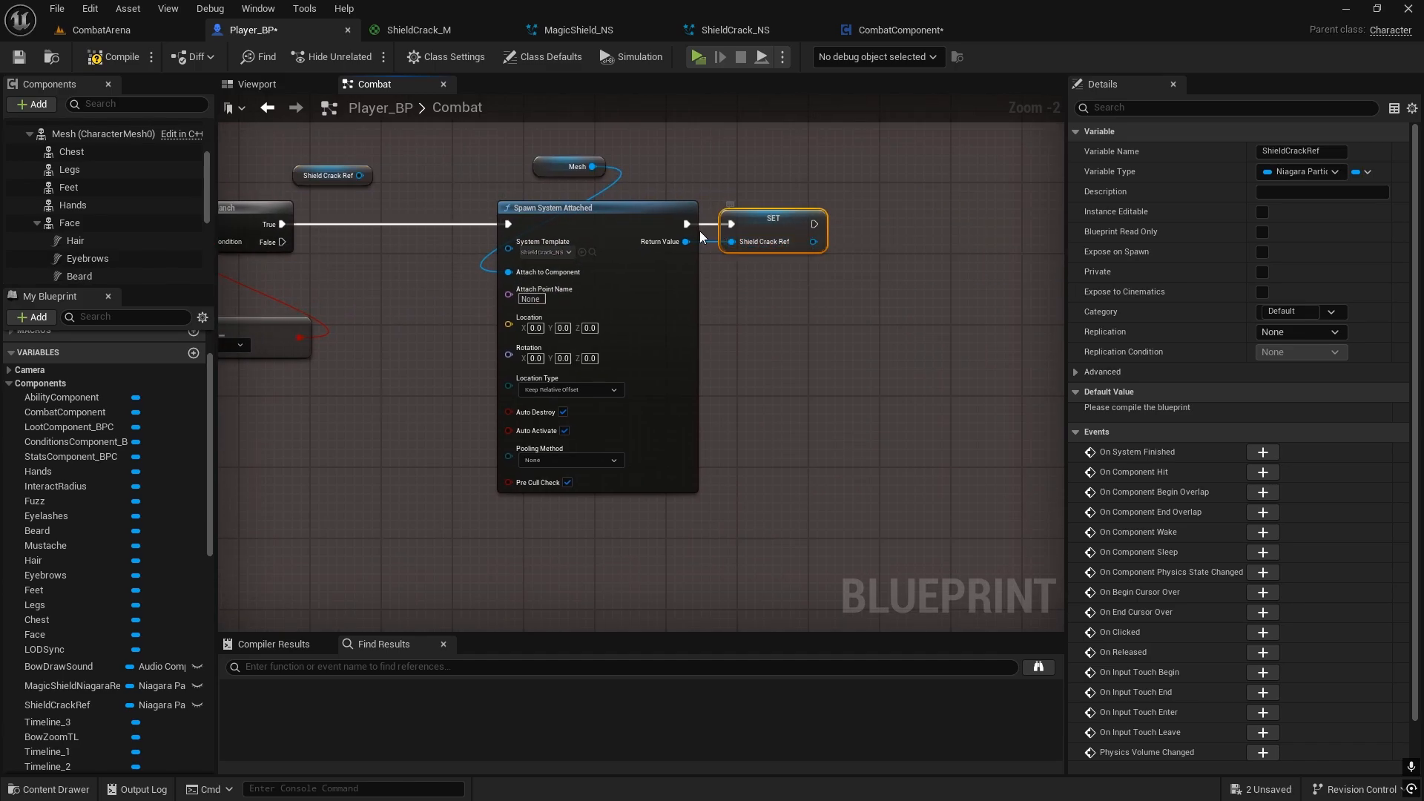
right_click_drag(646, 261, 783, 286)
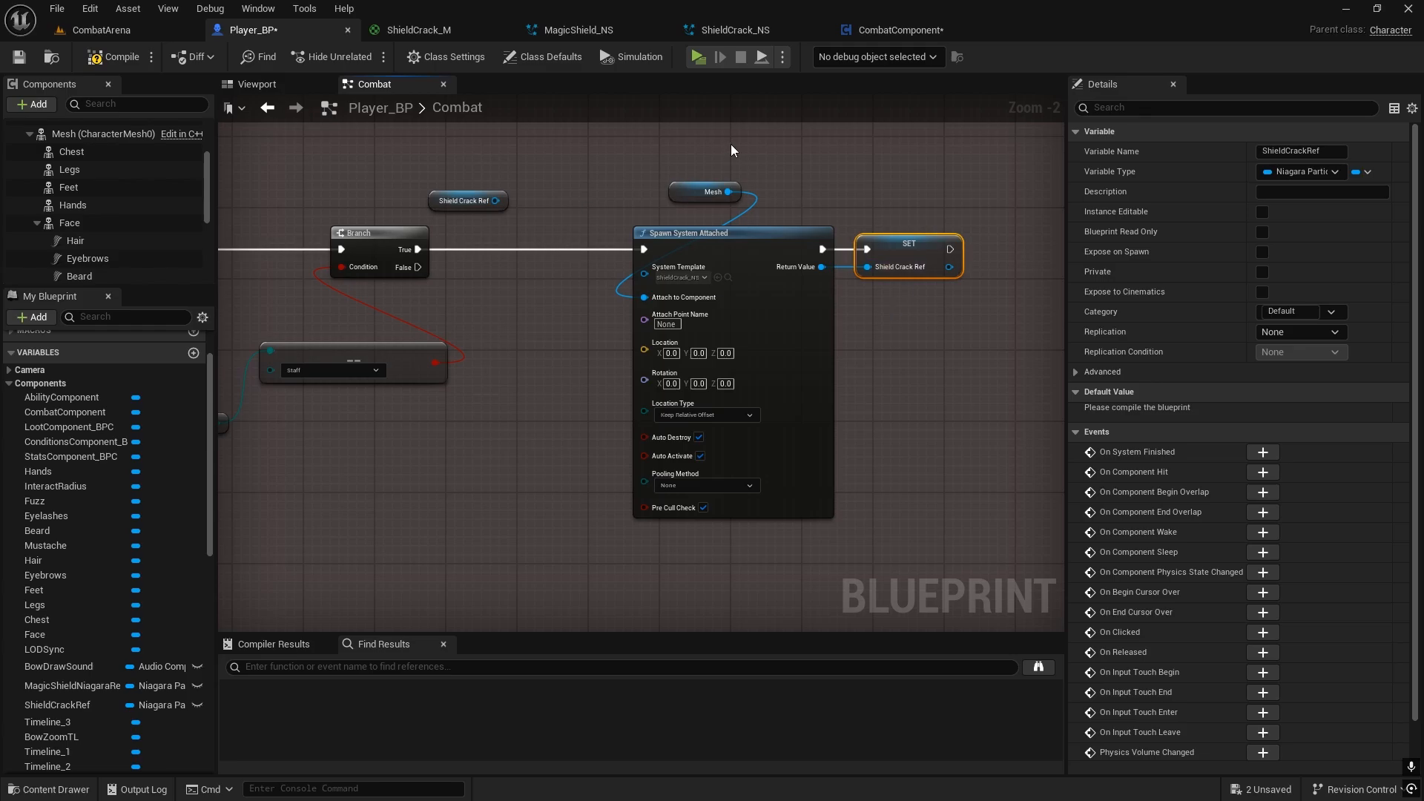
right_click_drag(480, 236, 640, 247)
left_click_drag(600, 211, 555, 214)
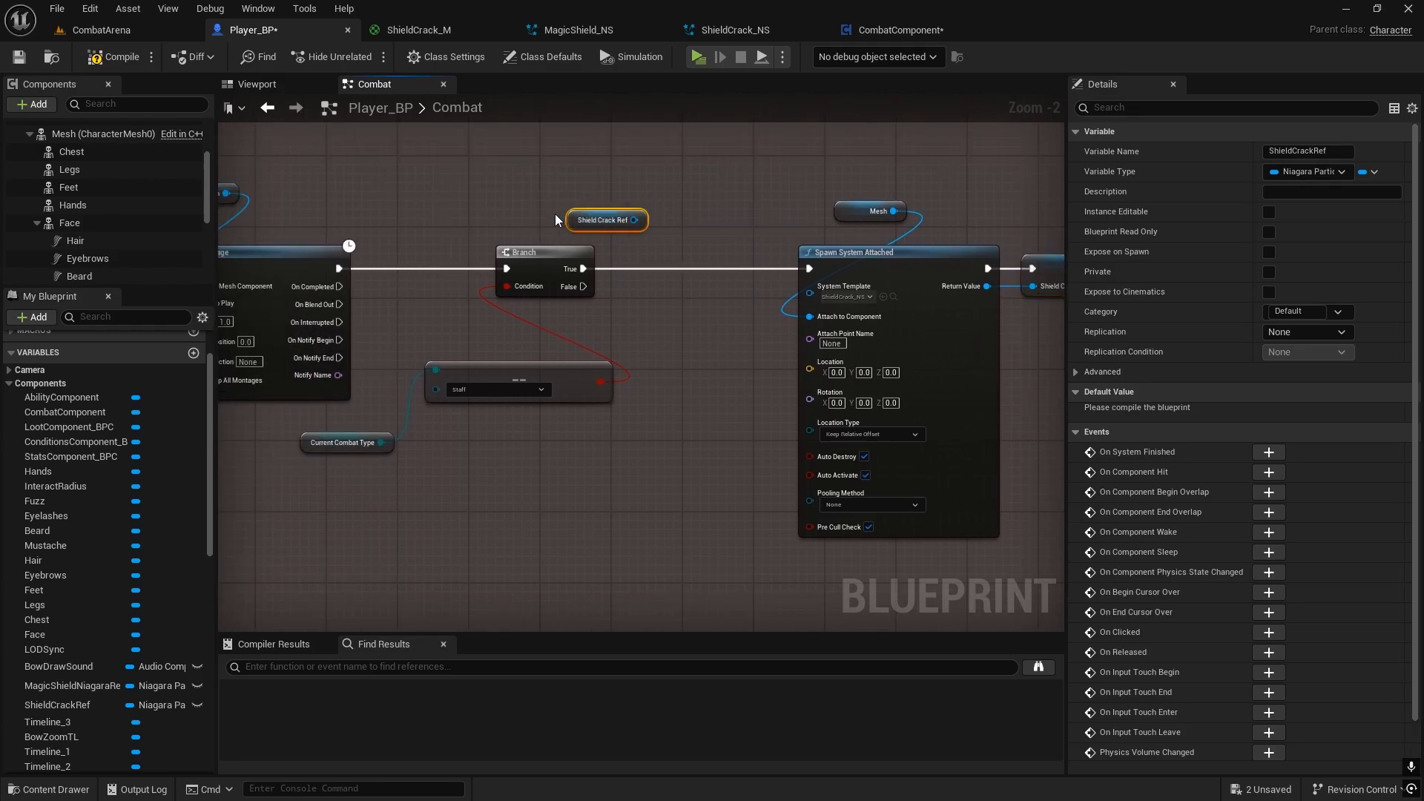
scroll(665, 230, "up", 2)
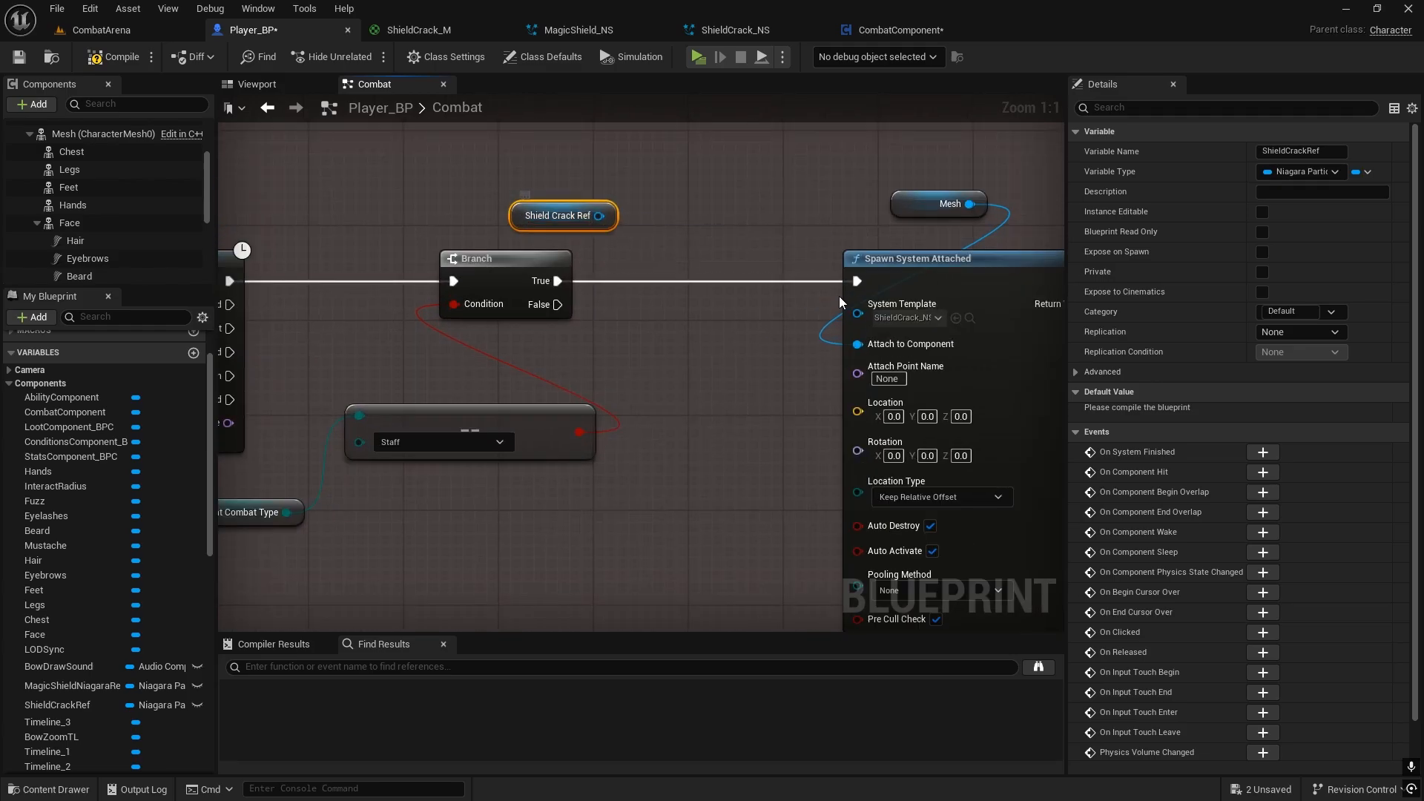
right_click_drag(839, 296, 770, 294)
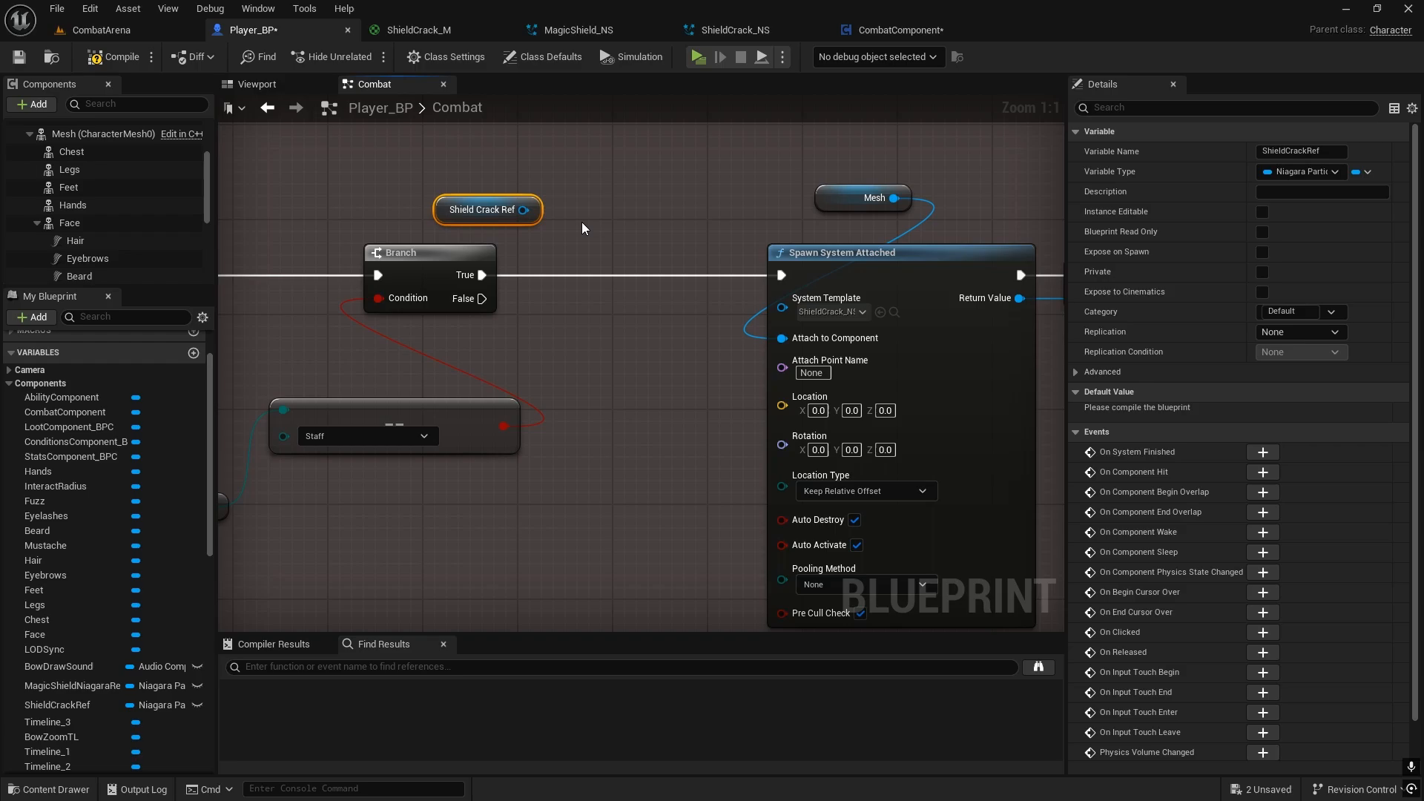
right_click(523, 210)
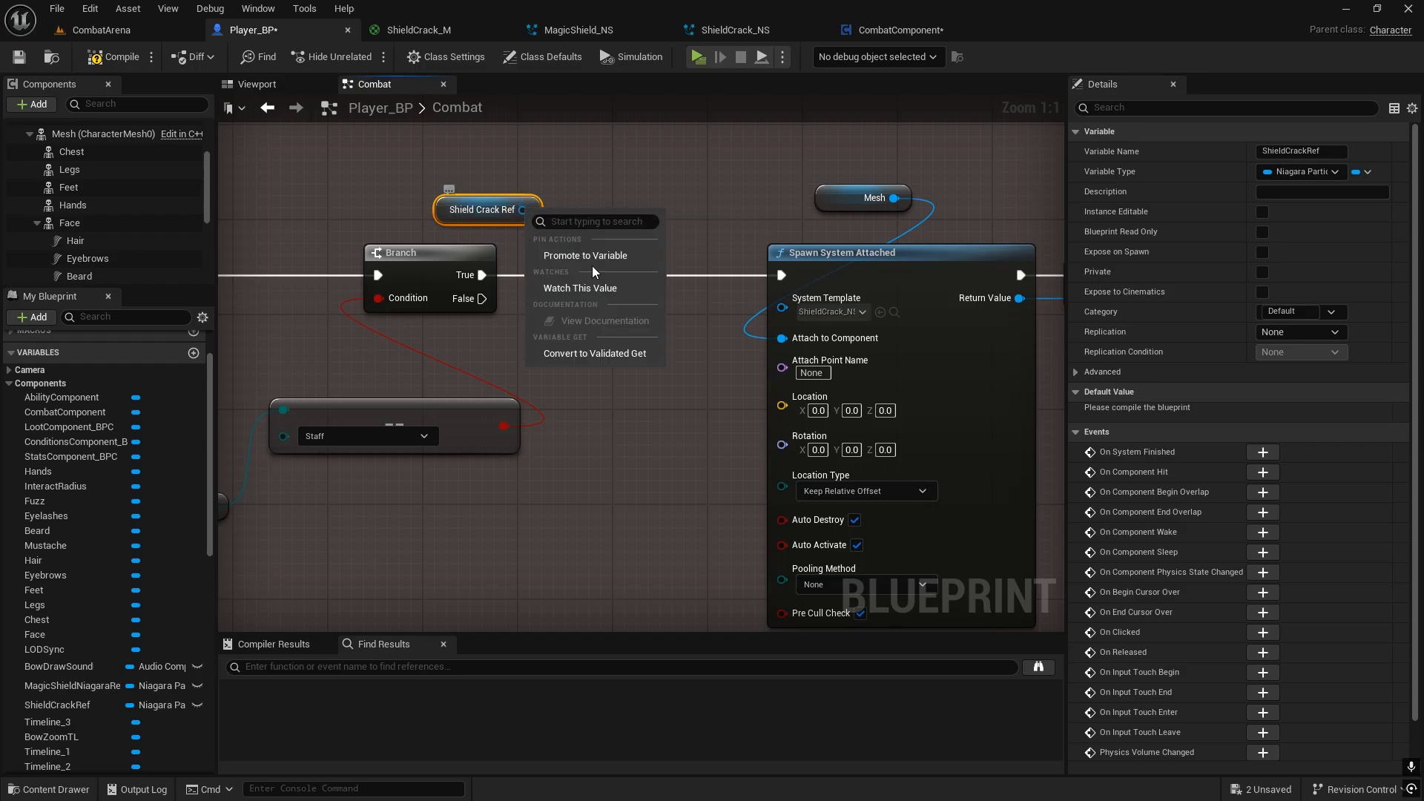
left_click(567, 353)
Step: Place the validated ShieldCrackRef get between the Branch and Spawn System Attached, and connect the Branch's True output to it
left_click_drag(516, 204, 599, 250)
left_click_drag(484, 280, 545, 276)
right_click_drag(708, 182, 515, 232)
left_click_drag(453, 322, 520, 151)
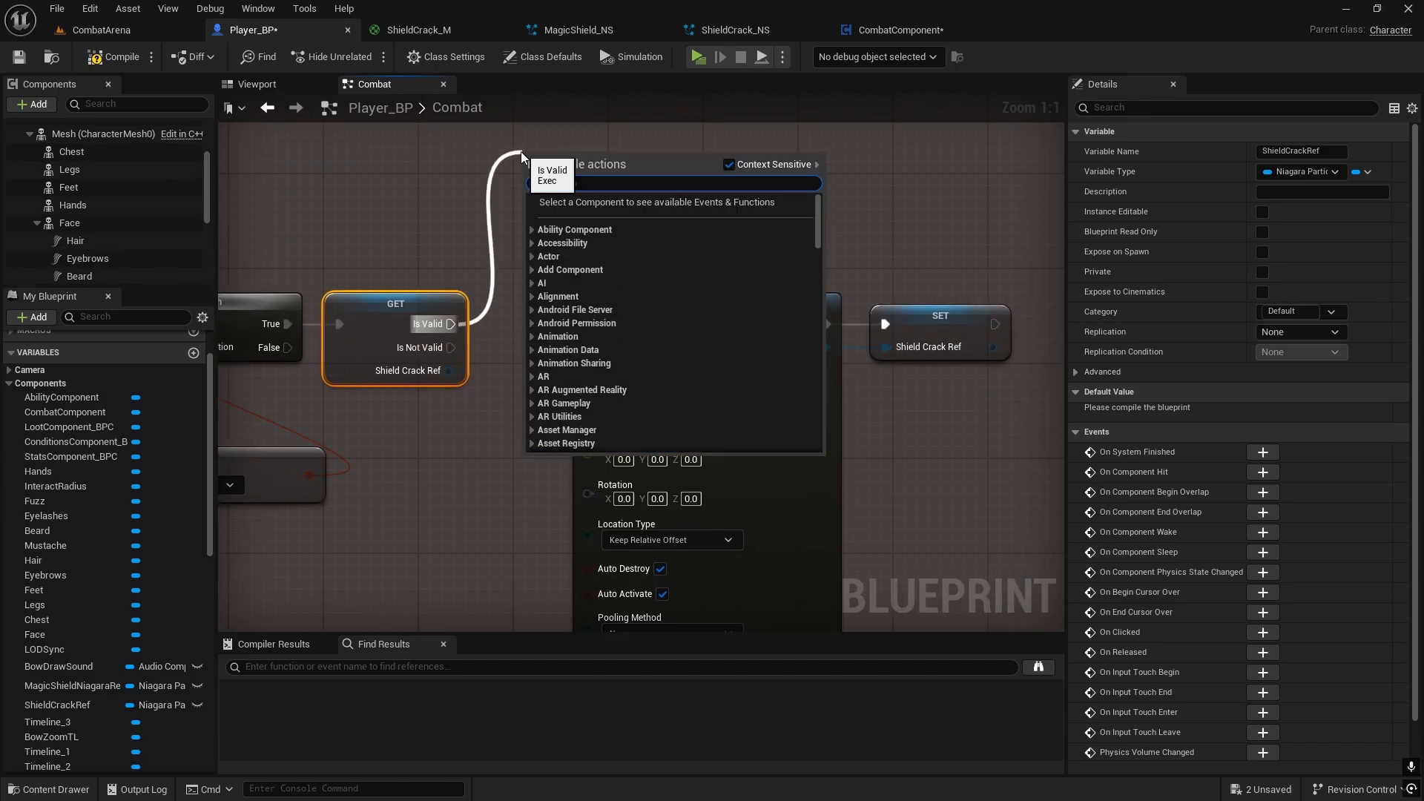
type("r")
left_click(329, 486)
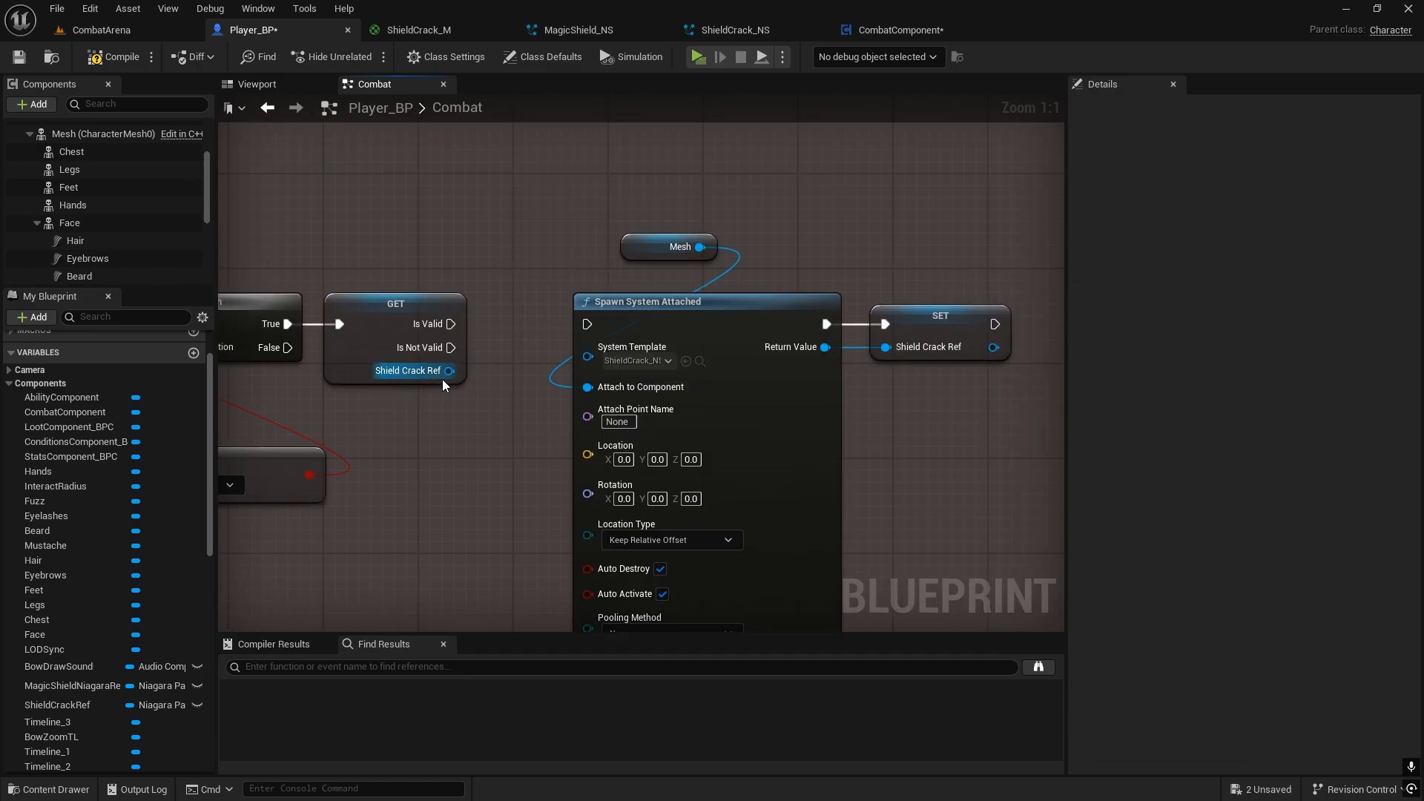
Step: Add a Reset System node targeting Shield Crack Ref on the validated get's Is Valid path, placed above the spawn node
left_click_drag(449, 370, 549, 152)
type("reset syst")
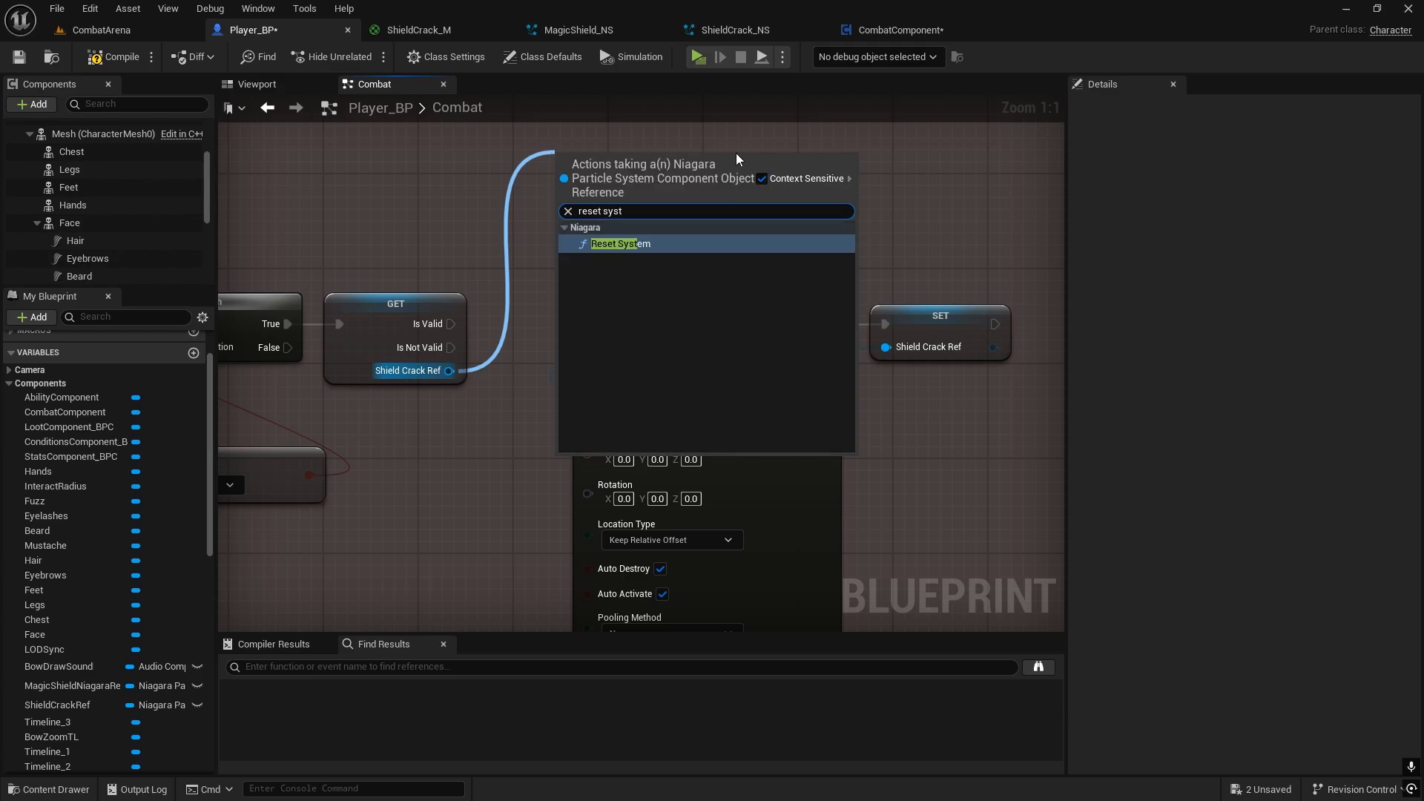
left_click(622, 244)
left_click_drag(634, 187, 605, 161)
left_click(506, 375)
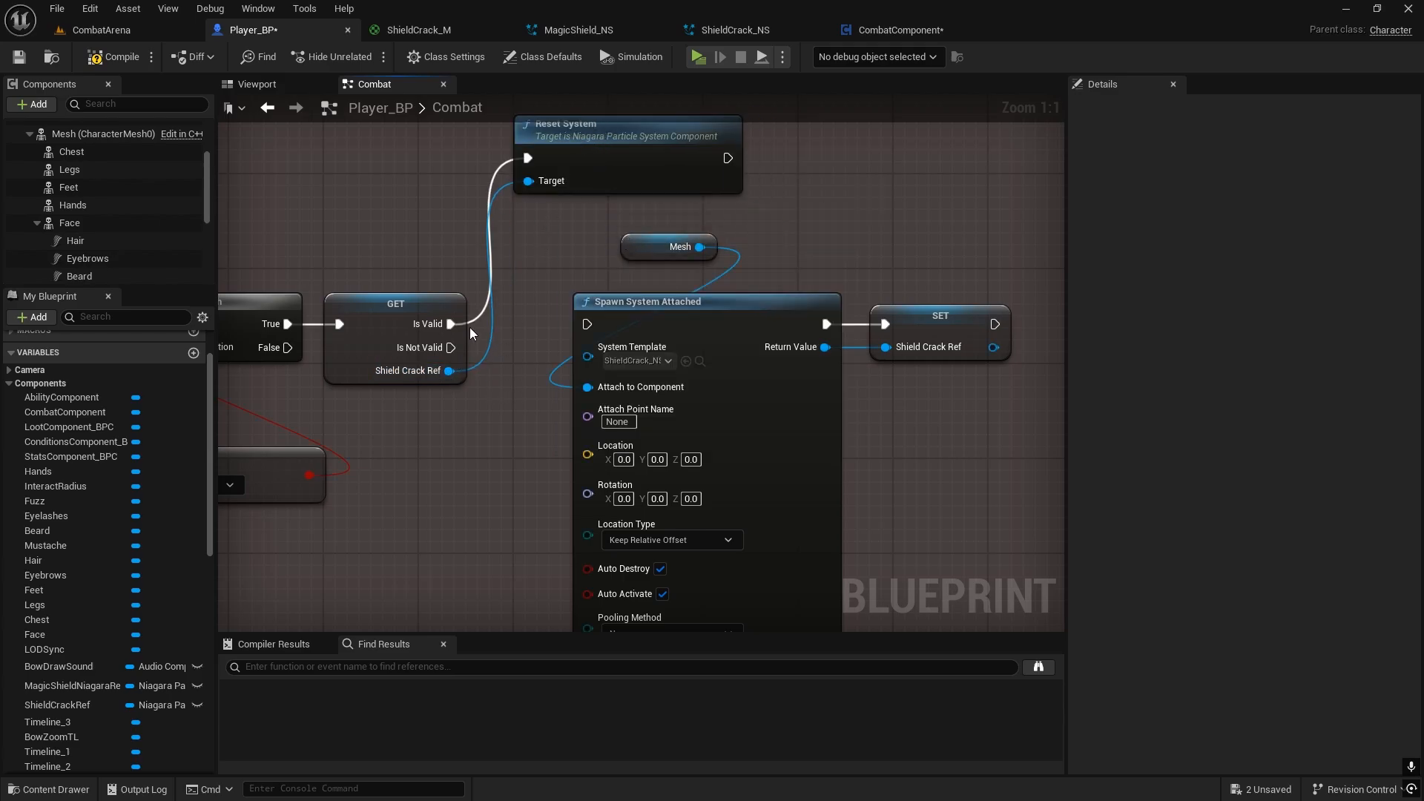
Step: Connect the validated get's Is Not Valid output to Spawn System Attached
right_click_drag(544, 344, 575, 328)
left_click_drag(513, 330, 625, 324)
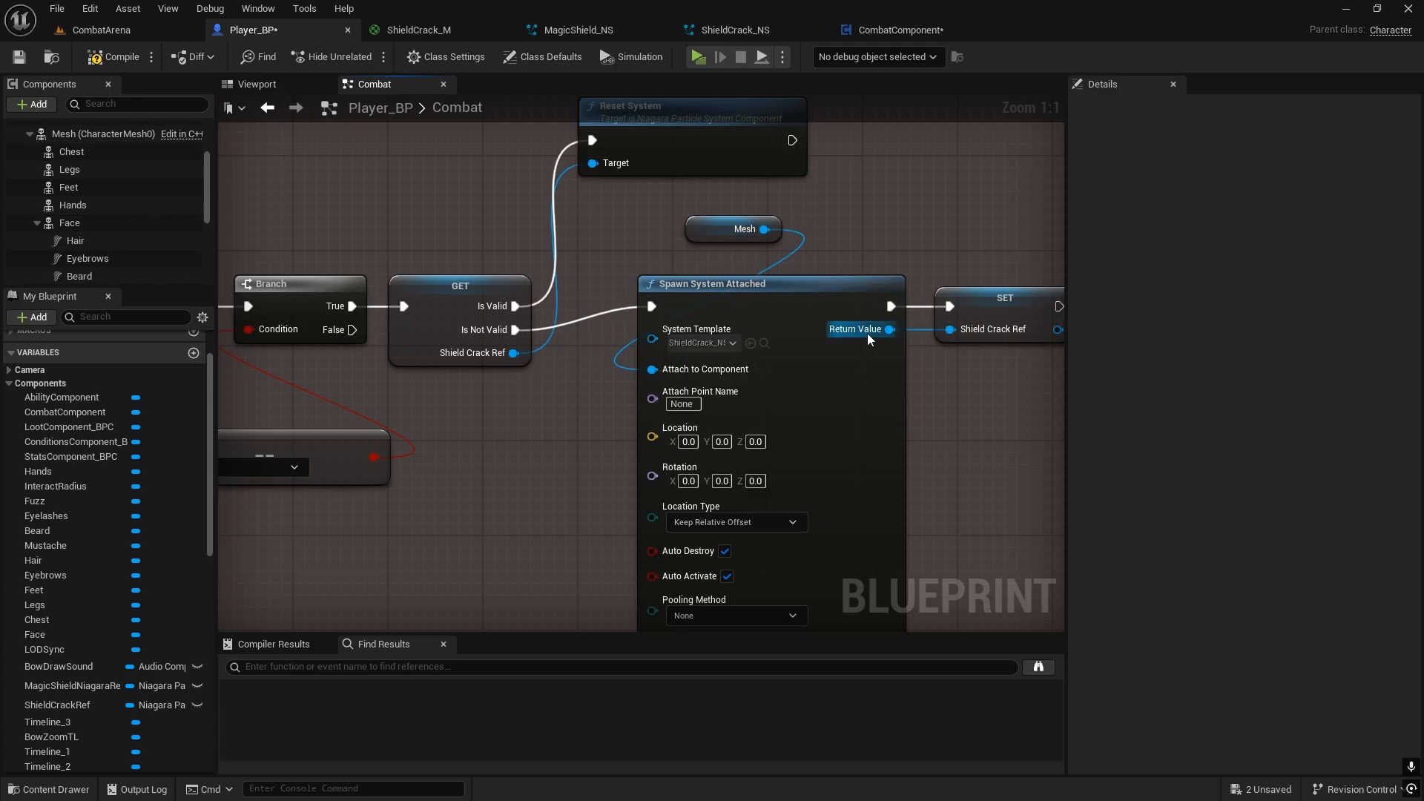
left_click_drag(629, 318, 632, 314)
scroll(566, 349, "down", 1)
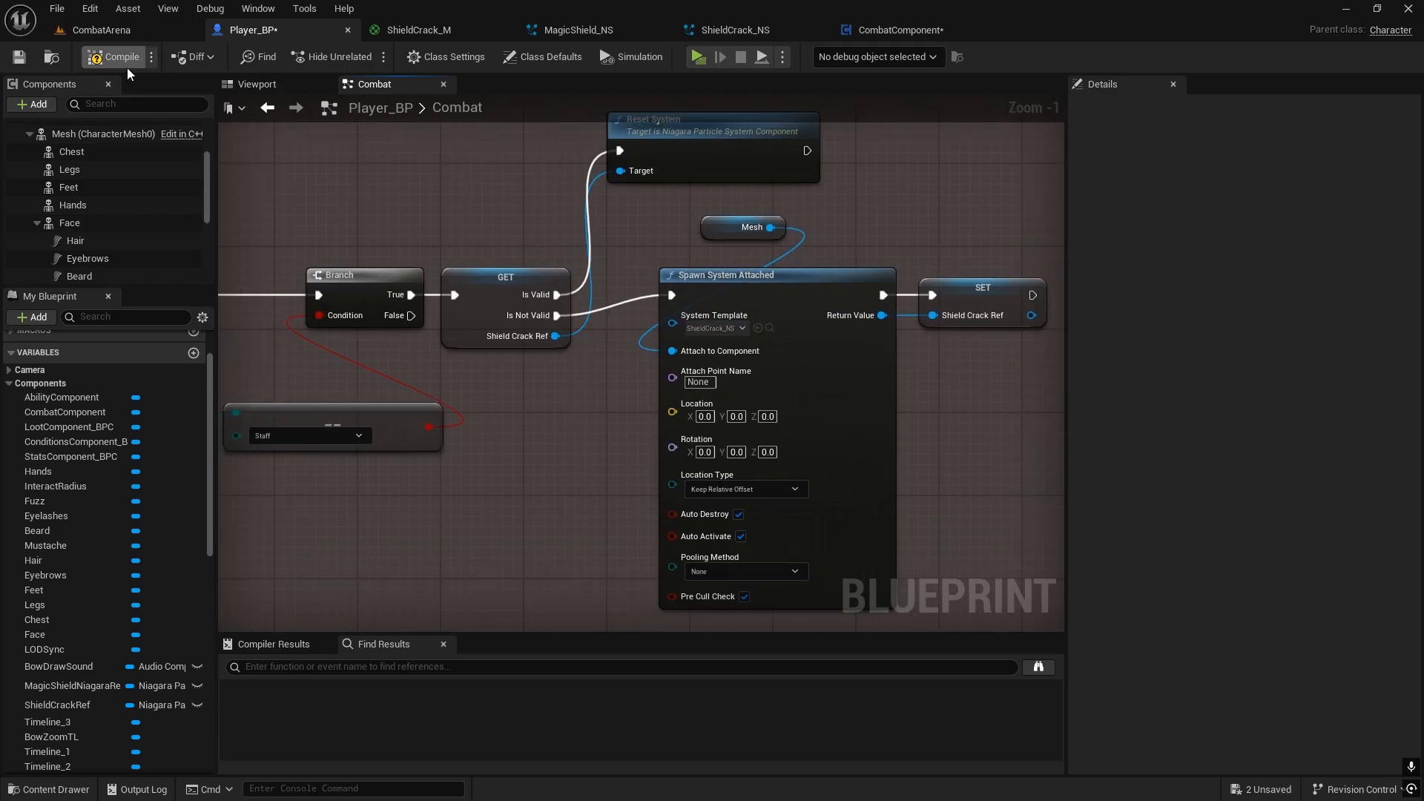
Step: Save the Player_BP blueprint with the finished BlockReact logic
left_click(18, 59)
scroll(670, 379, "down", 2)
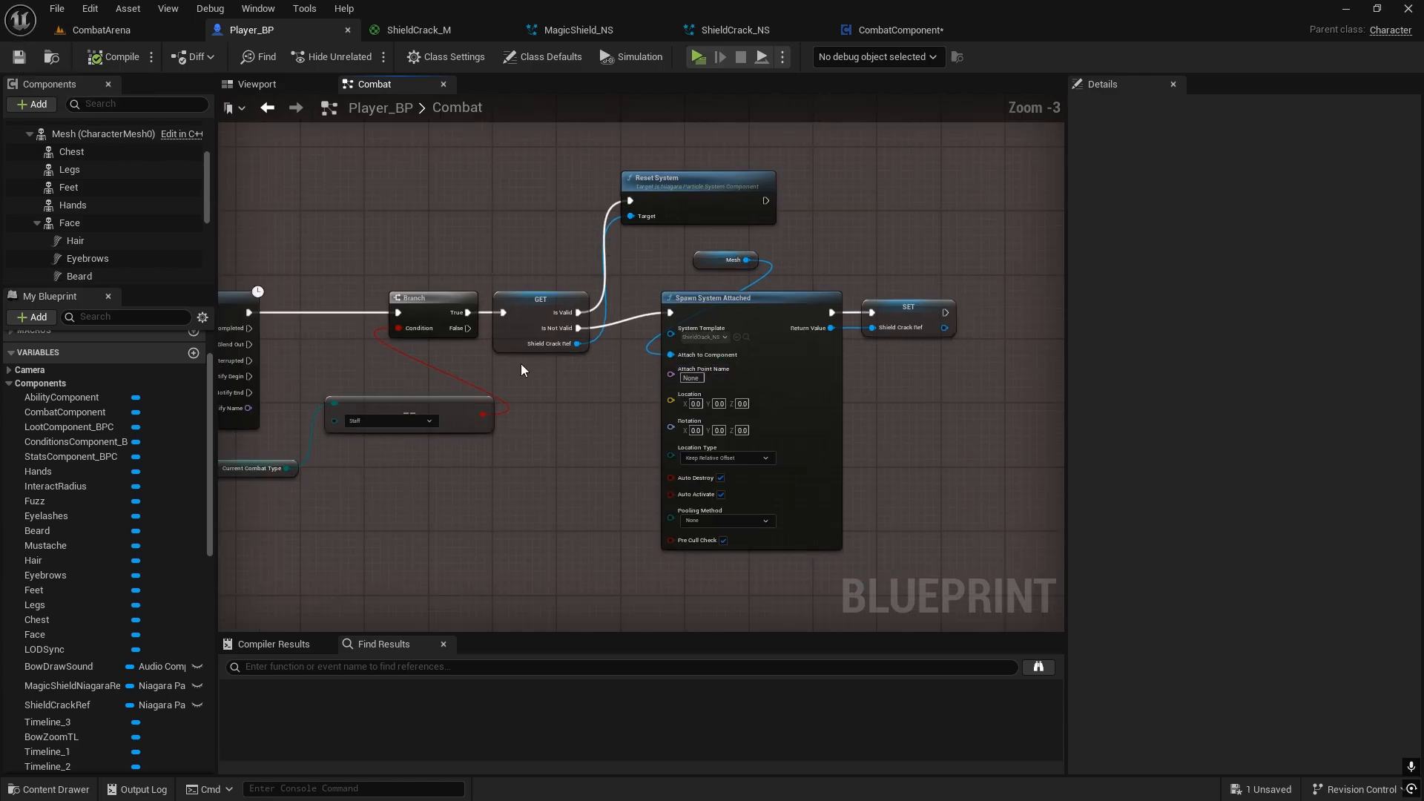
scroll(521, 370, "down", 2)
mouse_move(709, 376)
right_mouse_down()
mouse_move(741, 280)
mouse_move(721, 229)
mouse_move(757, 355)
mouse_move(713, 337)
mouse_move(703, 712)
mouse_move(696, 379)
right_mouse_up()
key("ctrl+s")
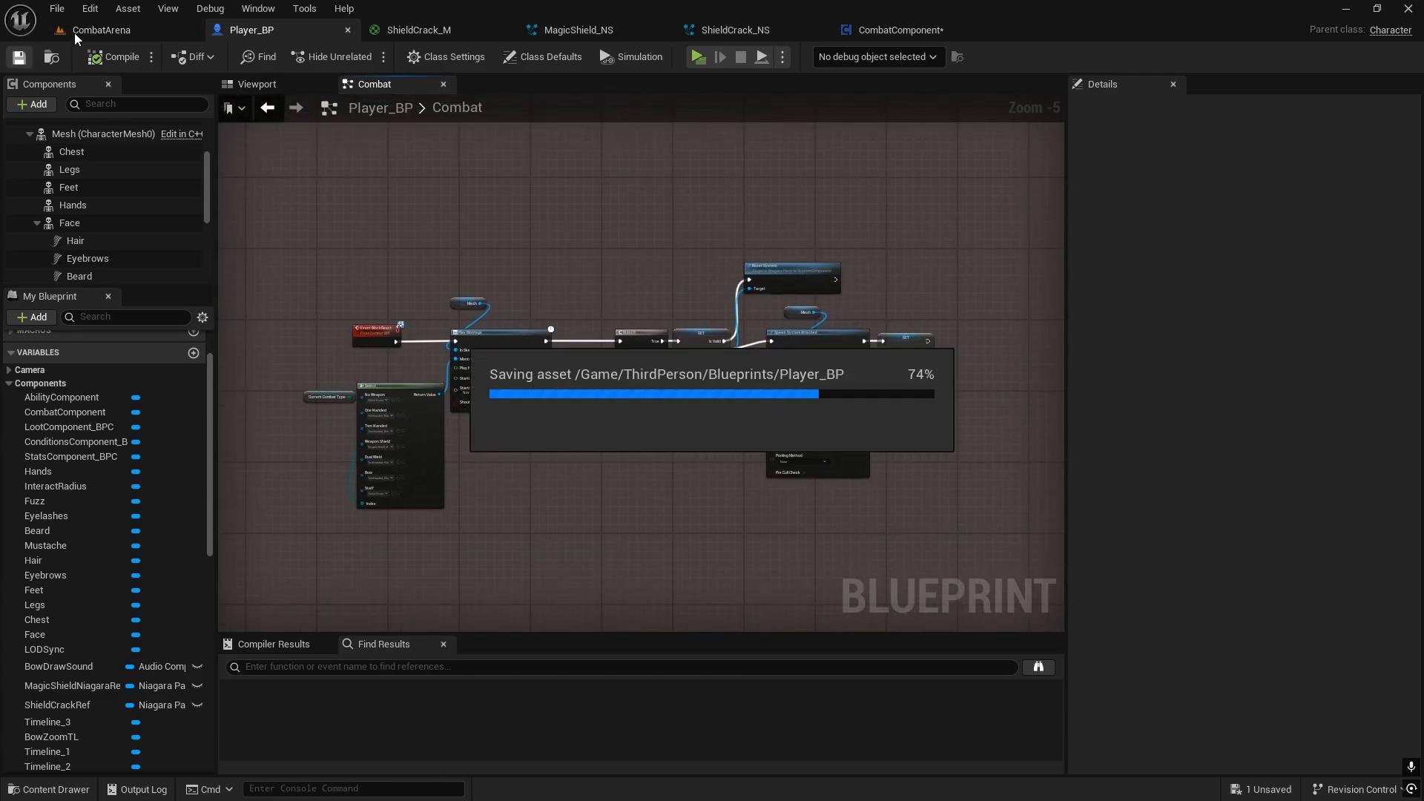
Step: Start a play preview of the CombatArena level and loot the weapons lying ahead of the character
left_click(77, 33)
left_click(368, 56)
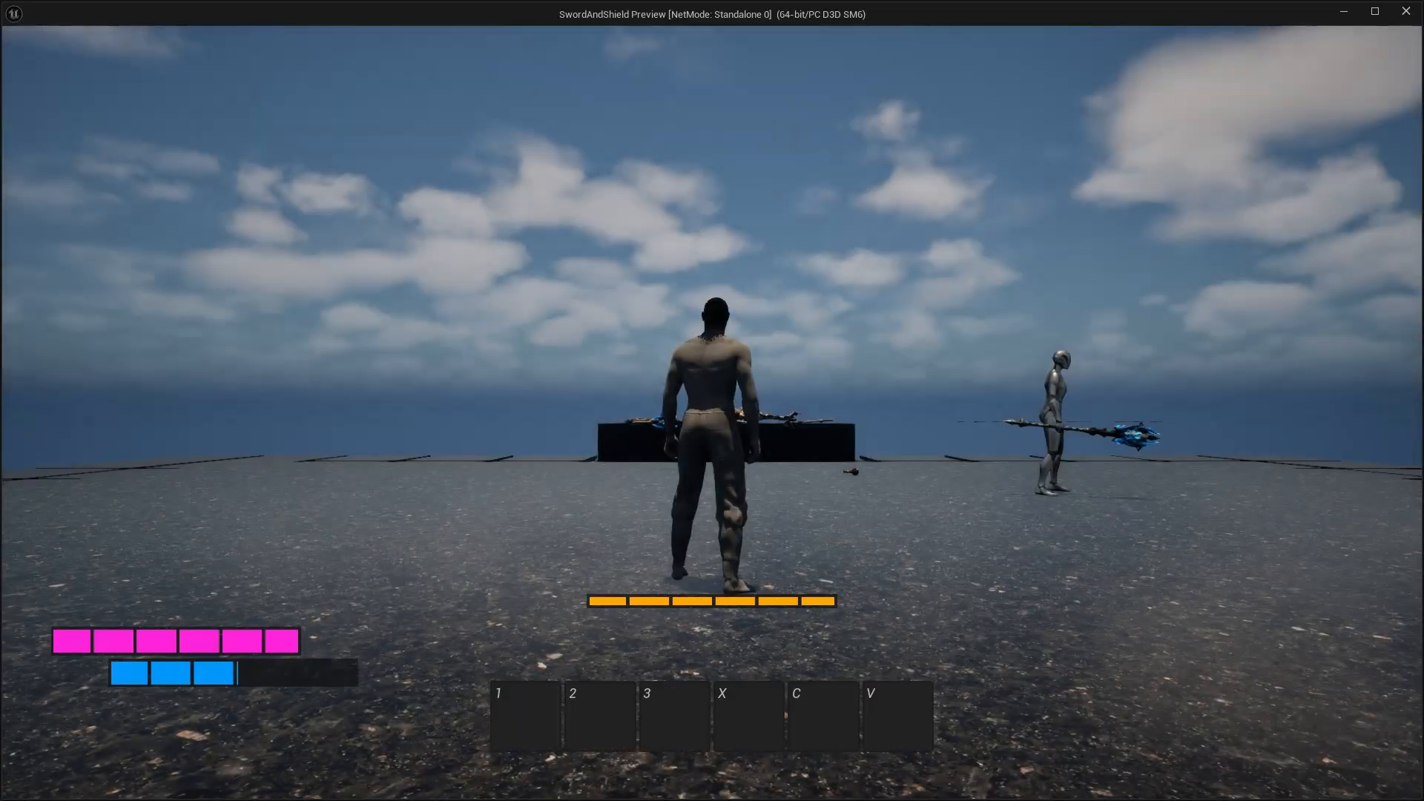
key("w")
key("e")
key("e")
key("e")
key("e")
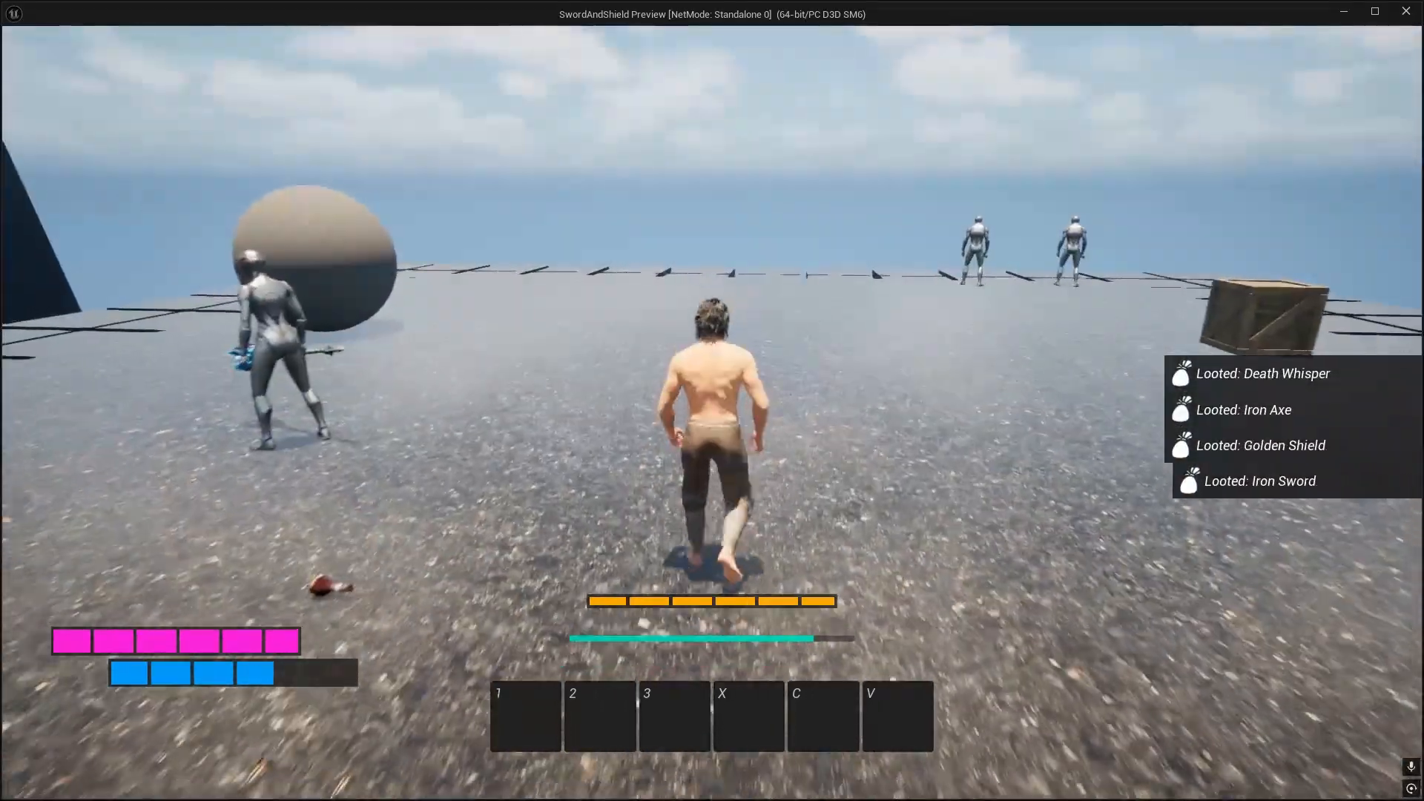
Step: Equip the staff from the character's inventory and return to the game
key("Tab")
right_click(854, 238)
key("Tab")
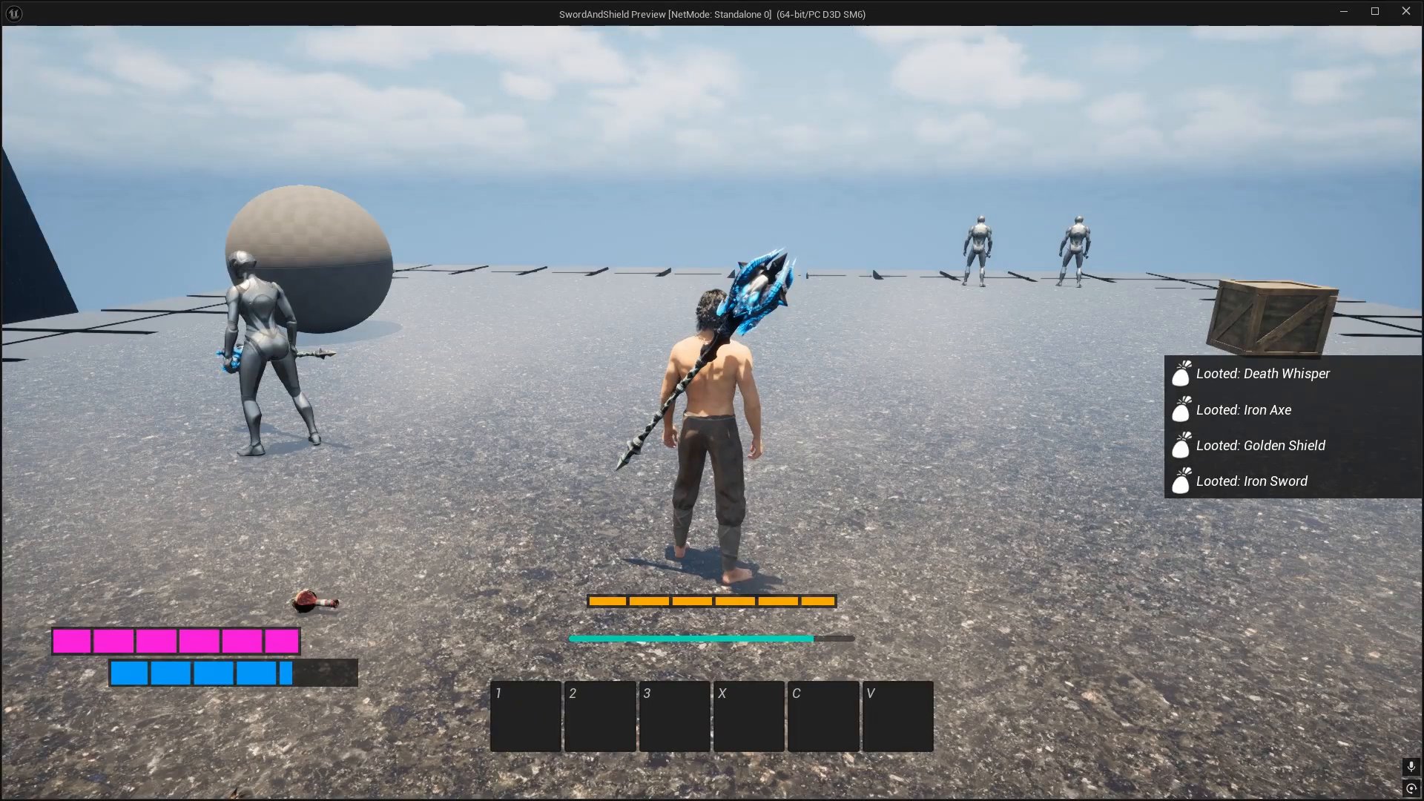
Step: Approach the enemies and block their attacks with the staff's magic shield to test the crack effect
key("w")
key("r")
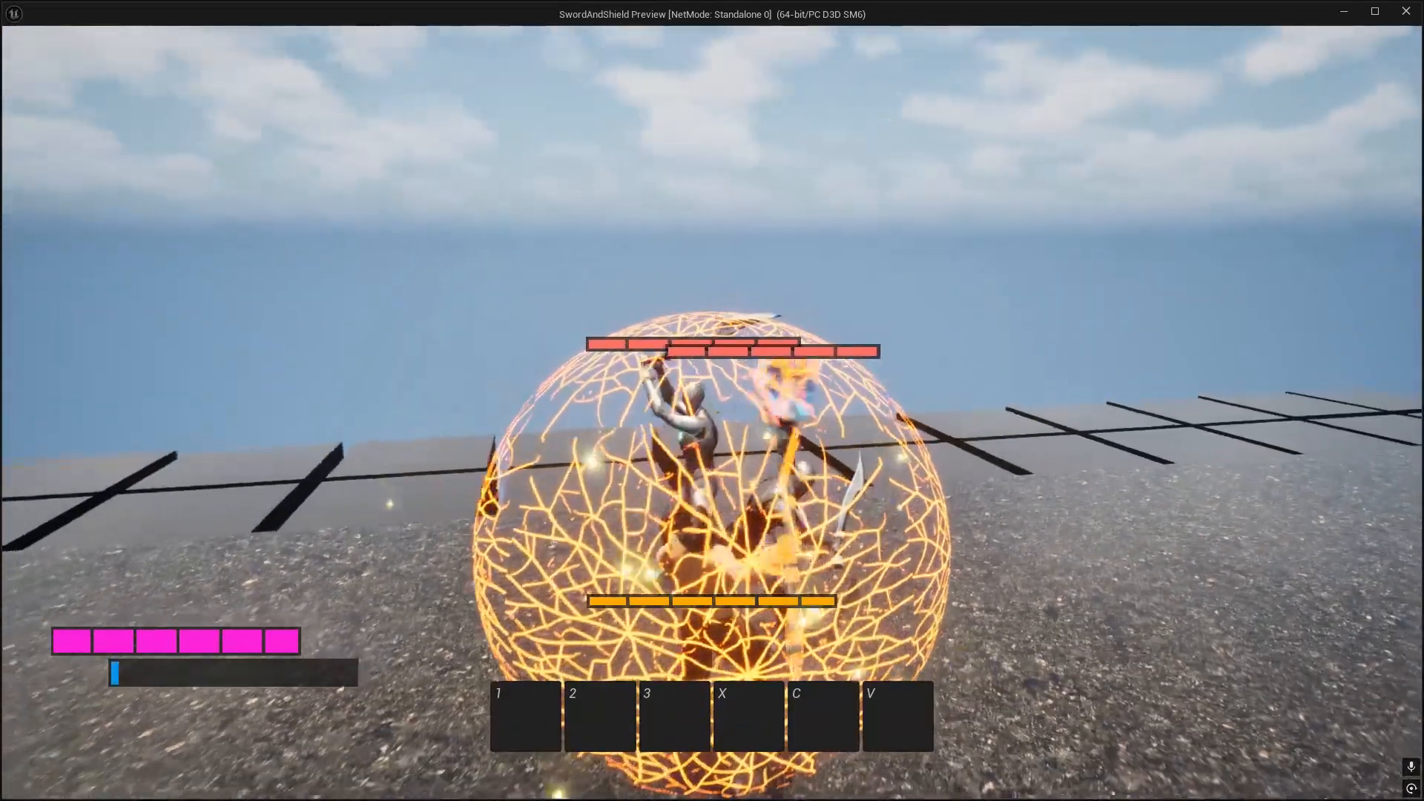
key("space")
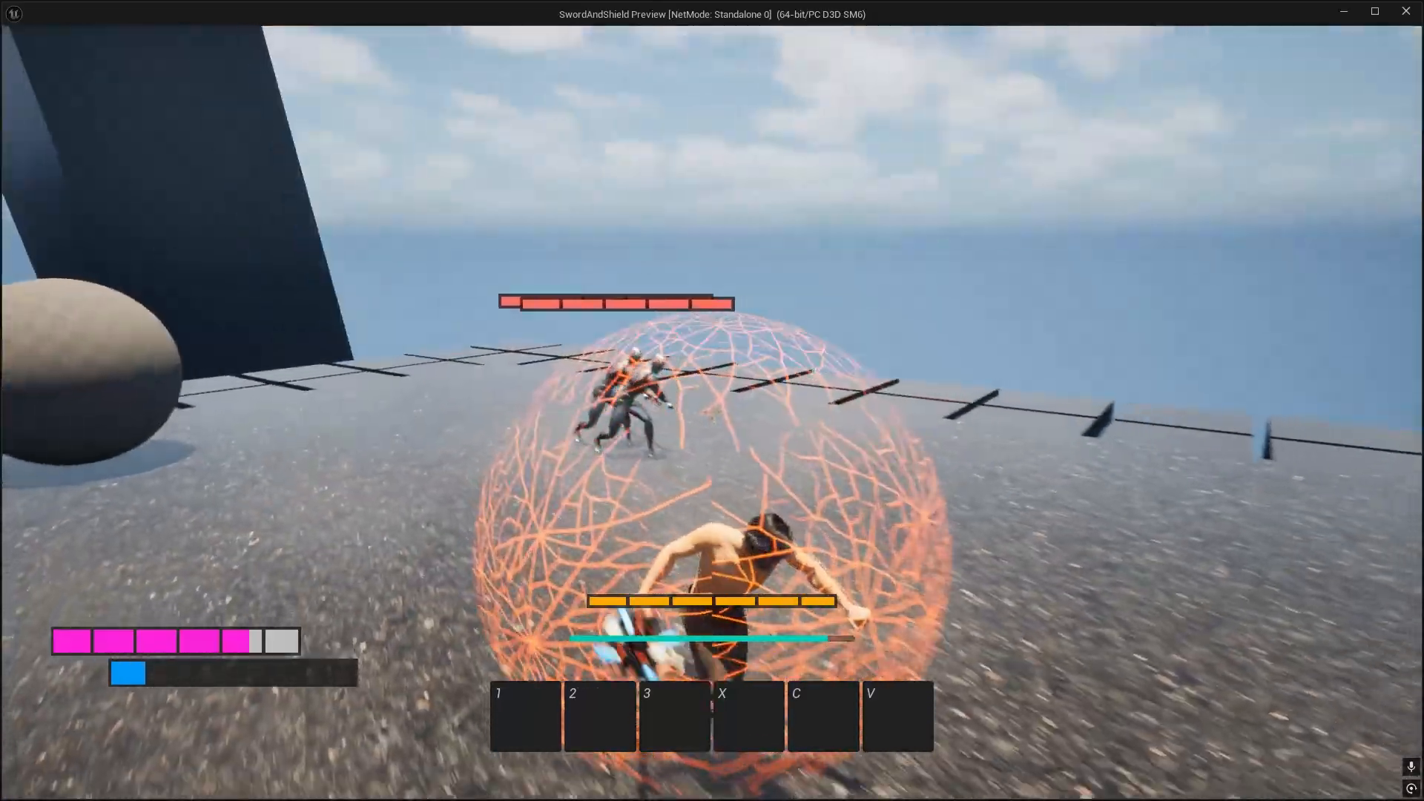
key("w")
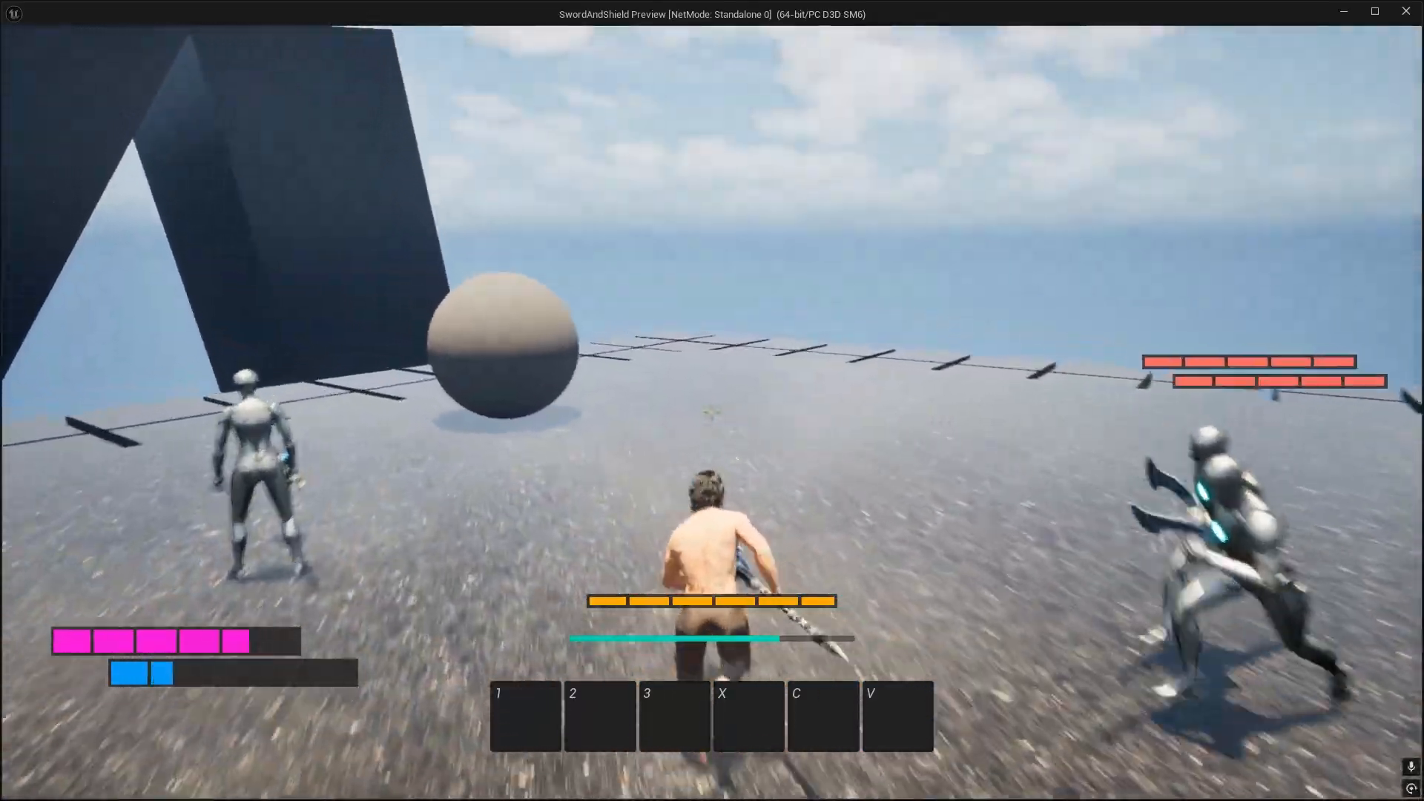
key("q")
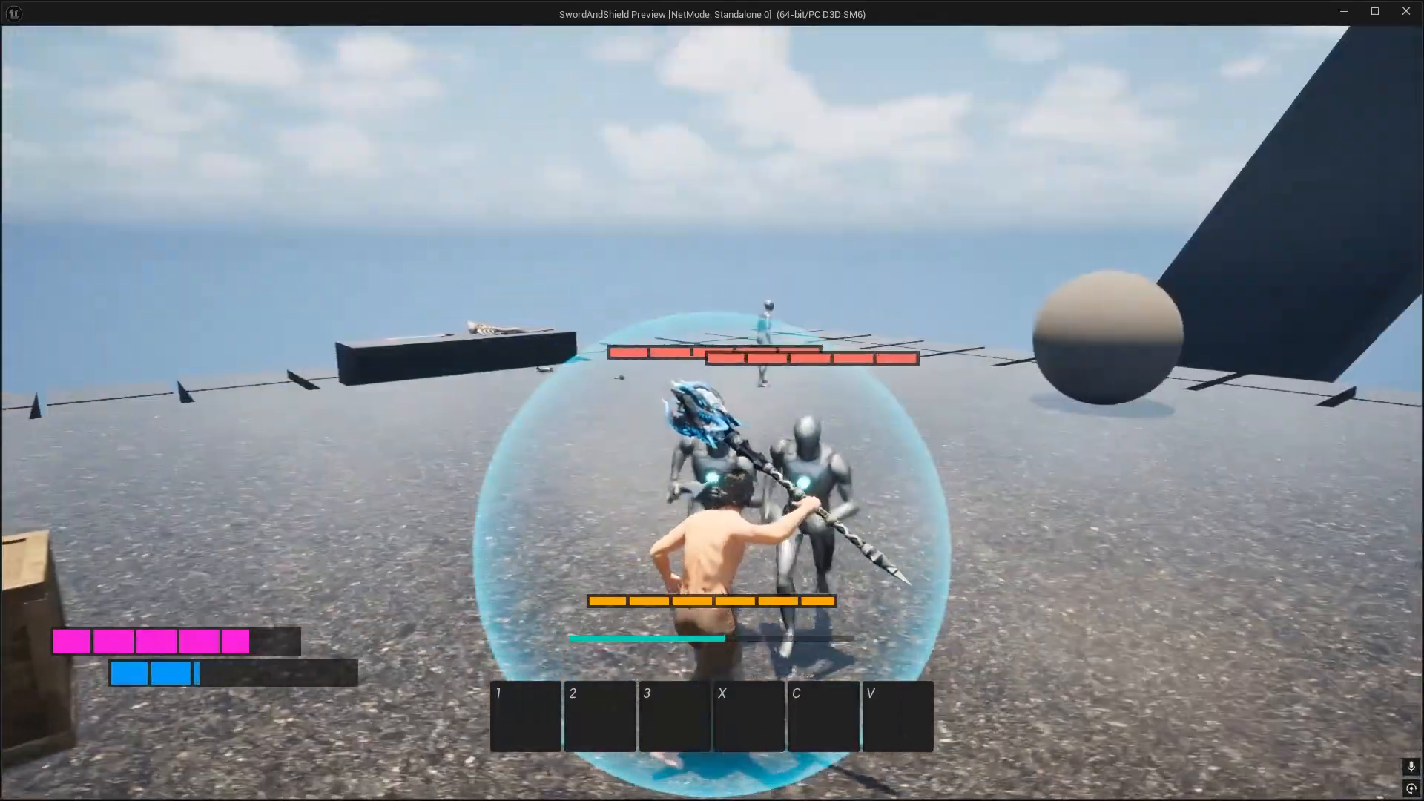
Step: Run around the enemies while testing the shield crack effect and end the play preview
key("w")
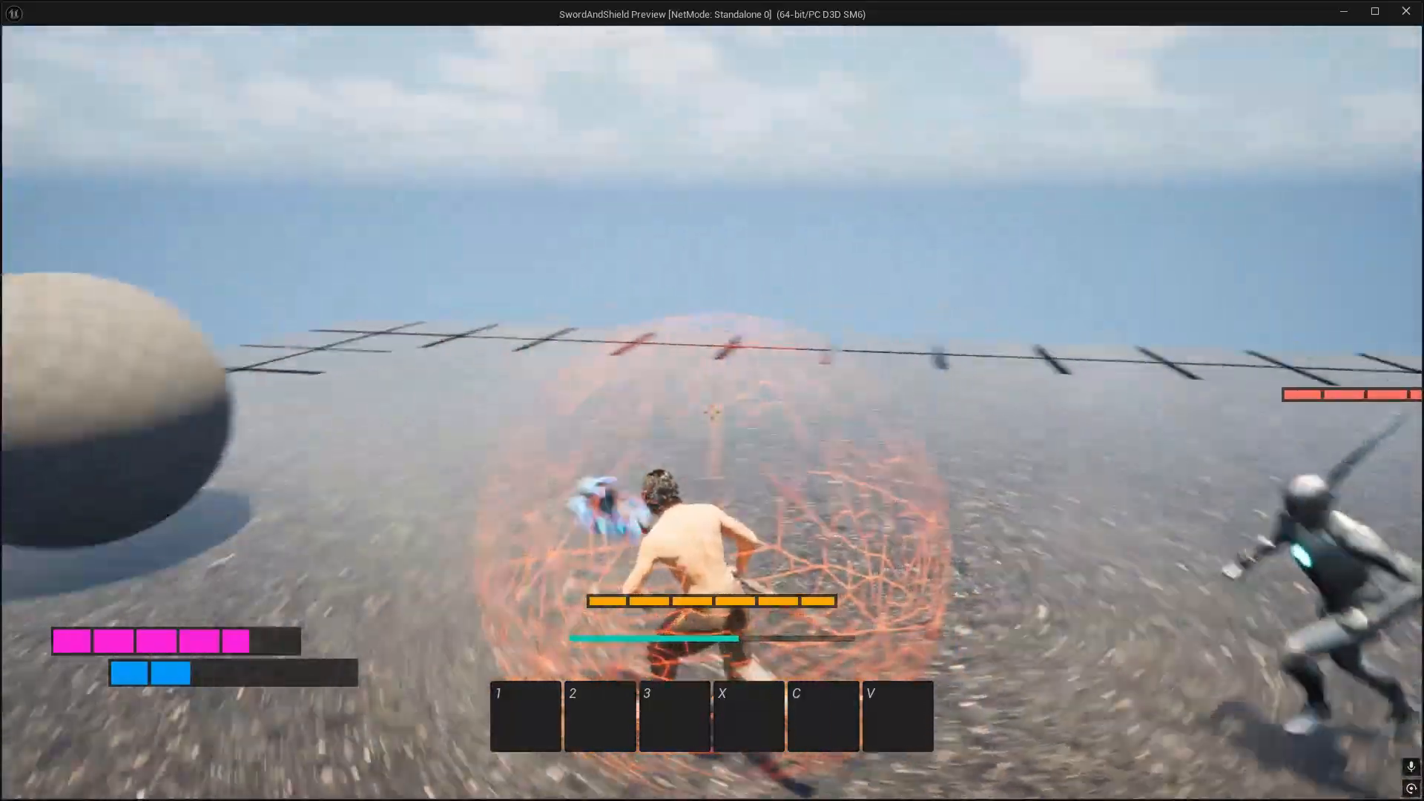
key("w")
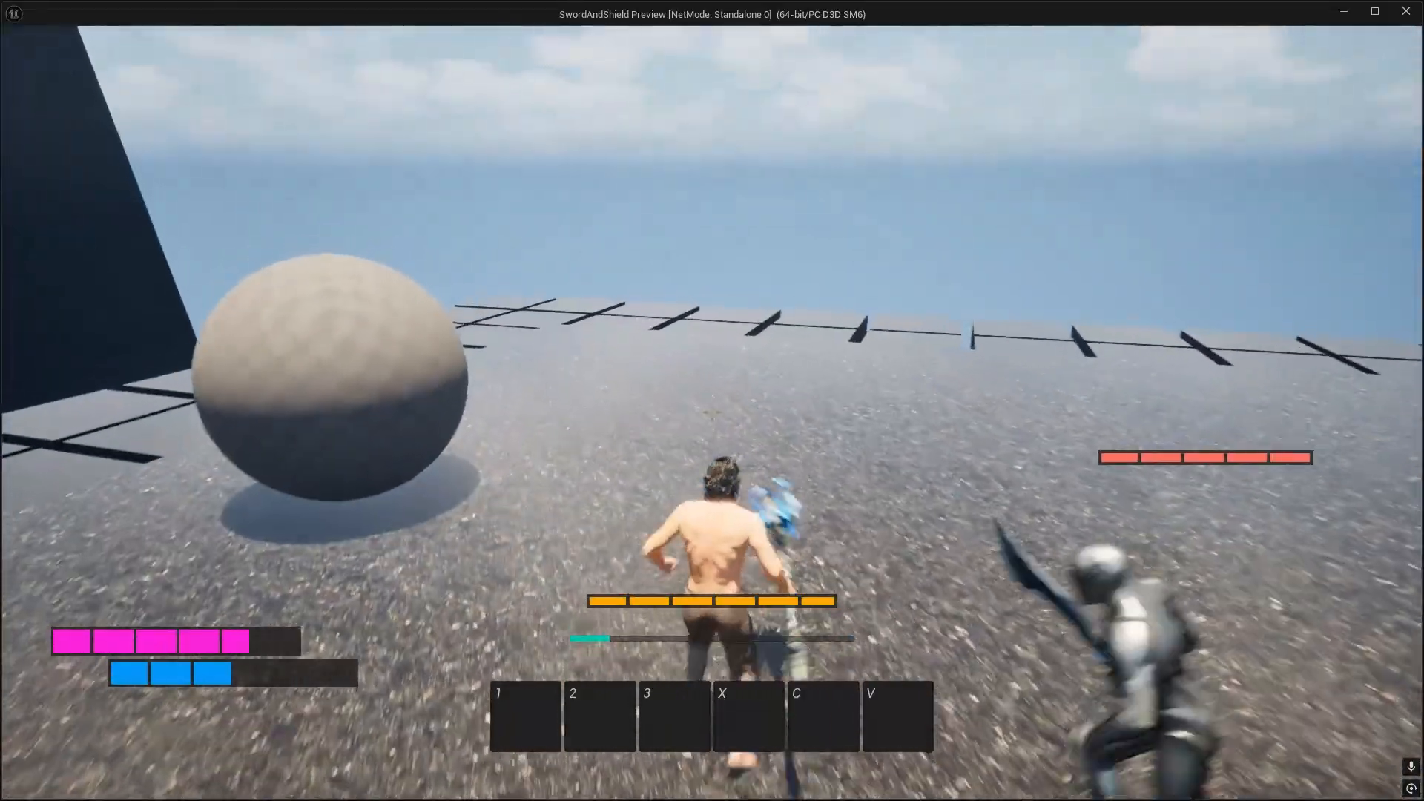
key("Escape")
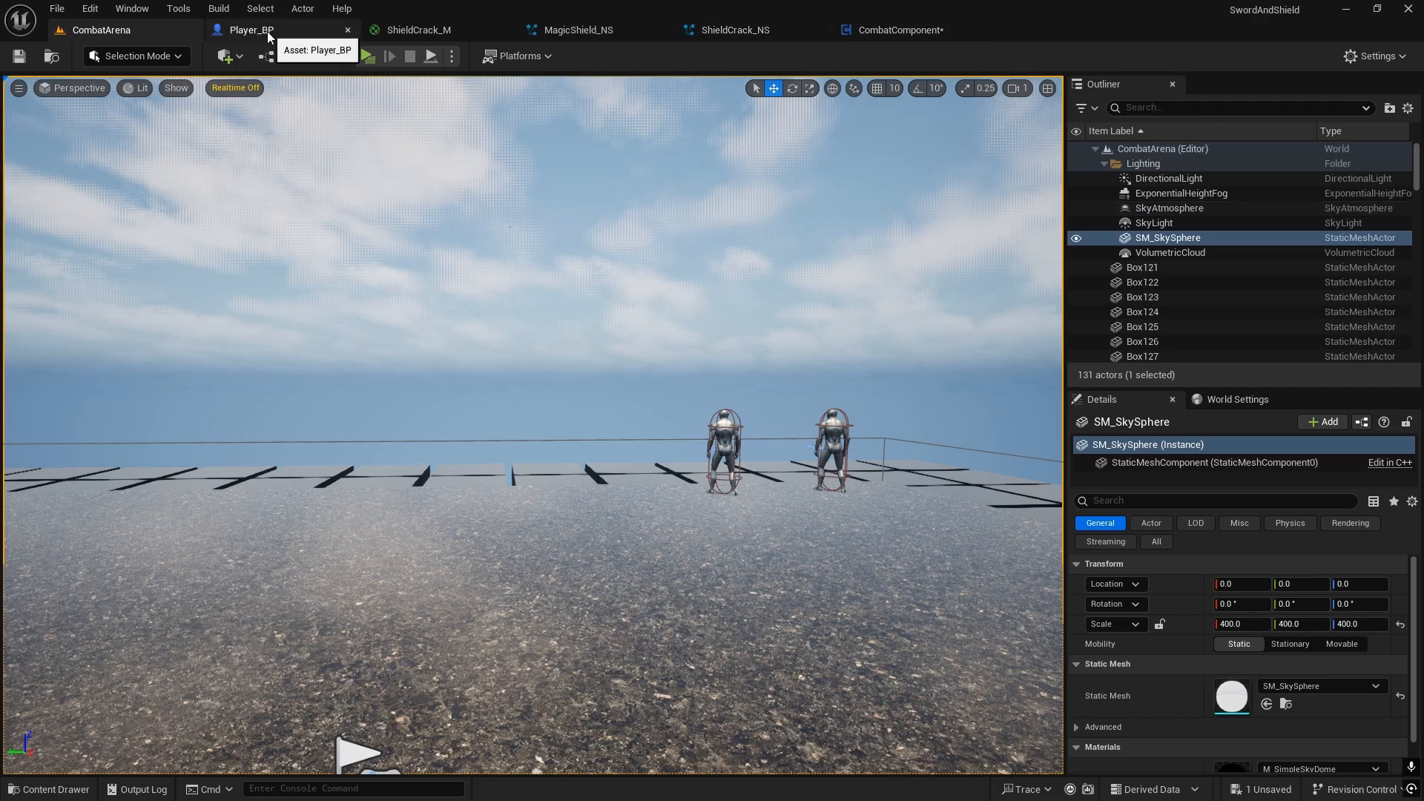
Step: Open the MagicShield_M material from the ThirdPerson Materials folder
left_click(585, 31)
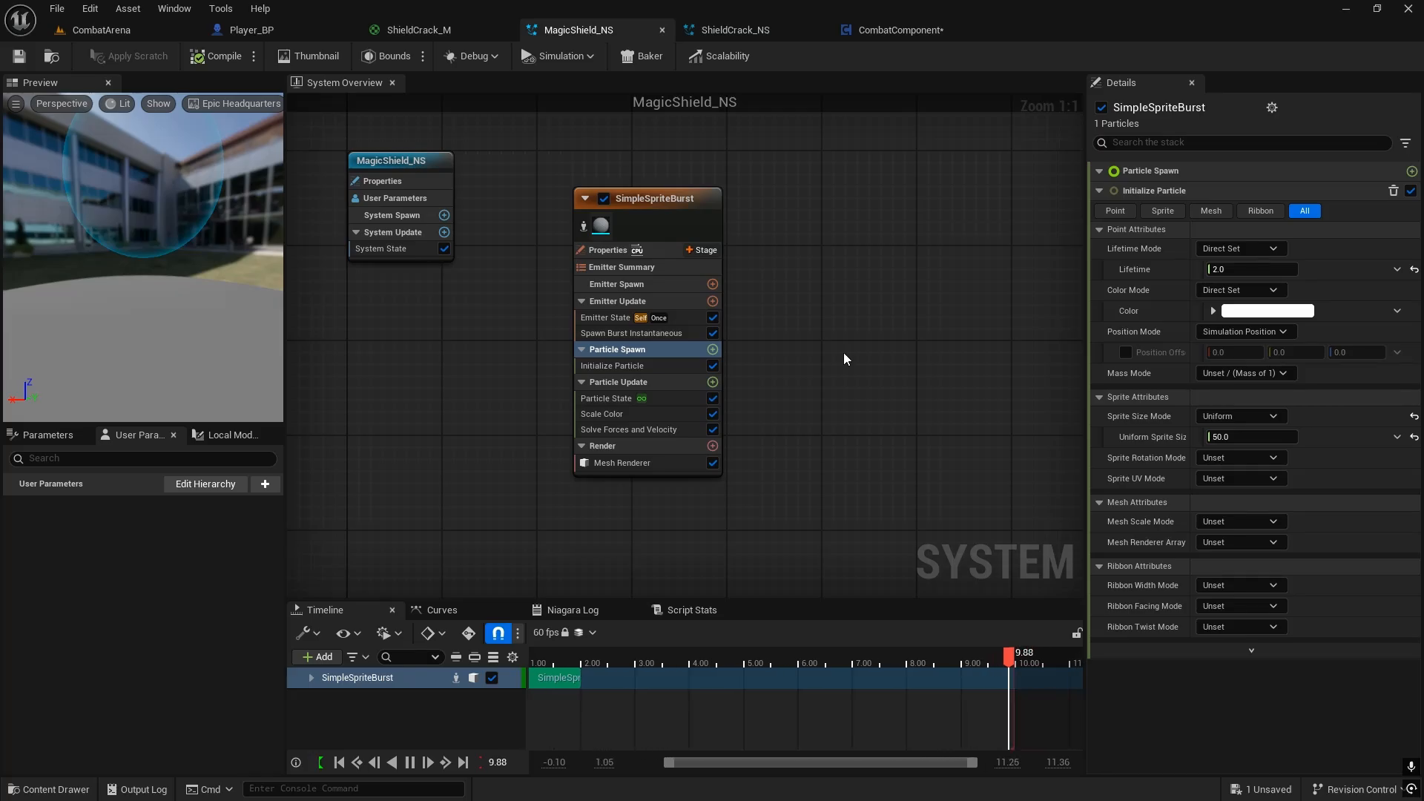
key("ctrl+space")
left_click(485, 524)
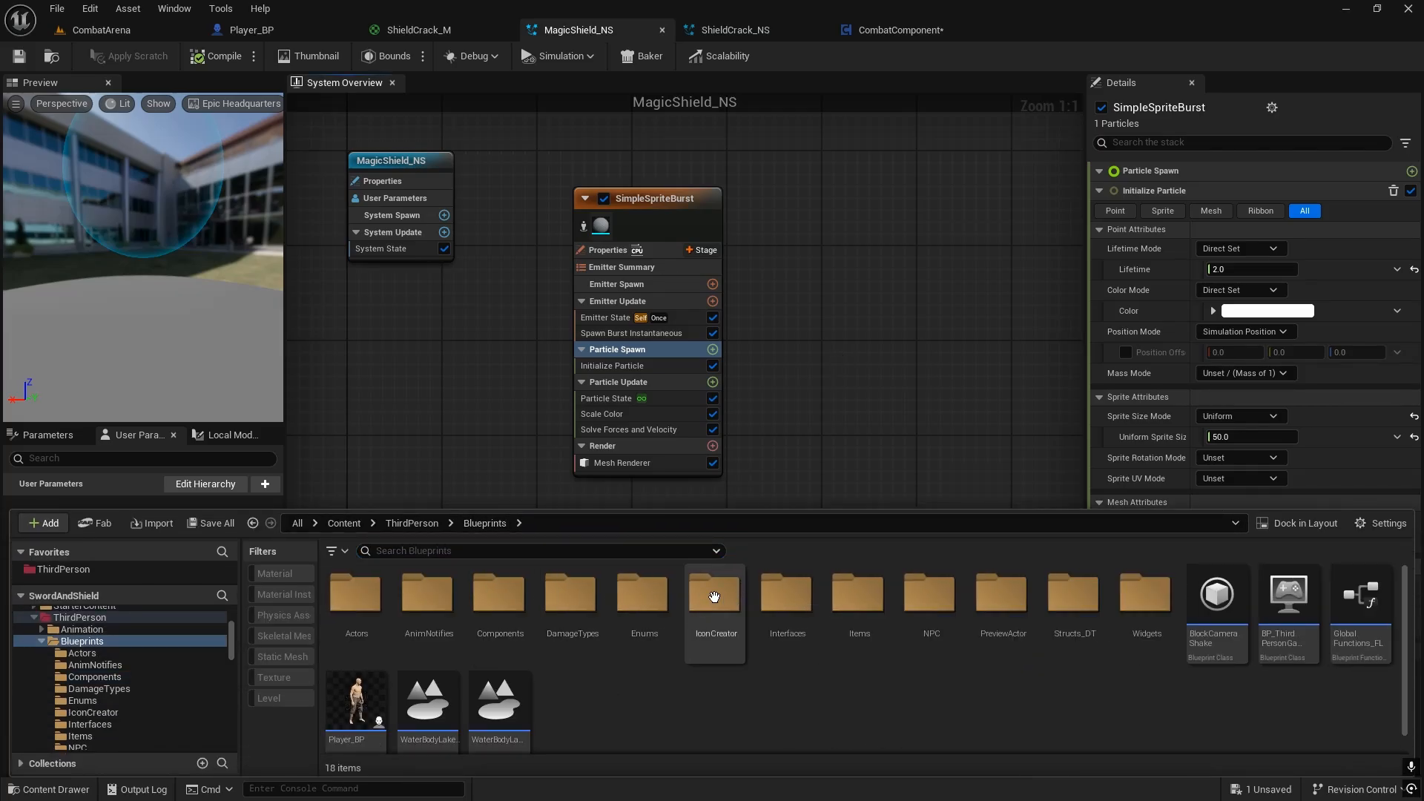
left_click(411, 523)
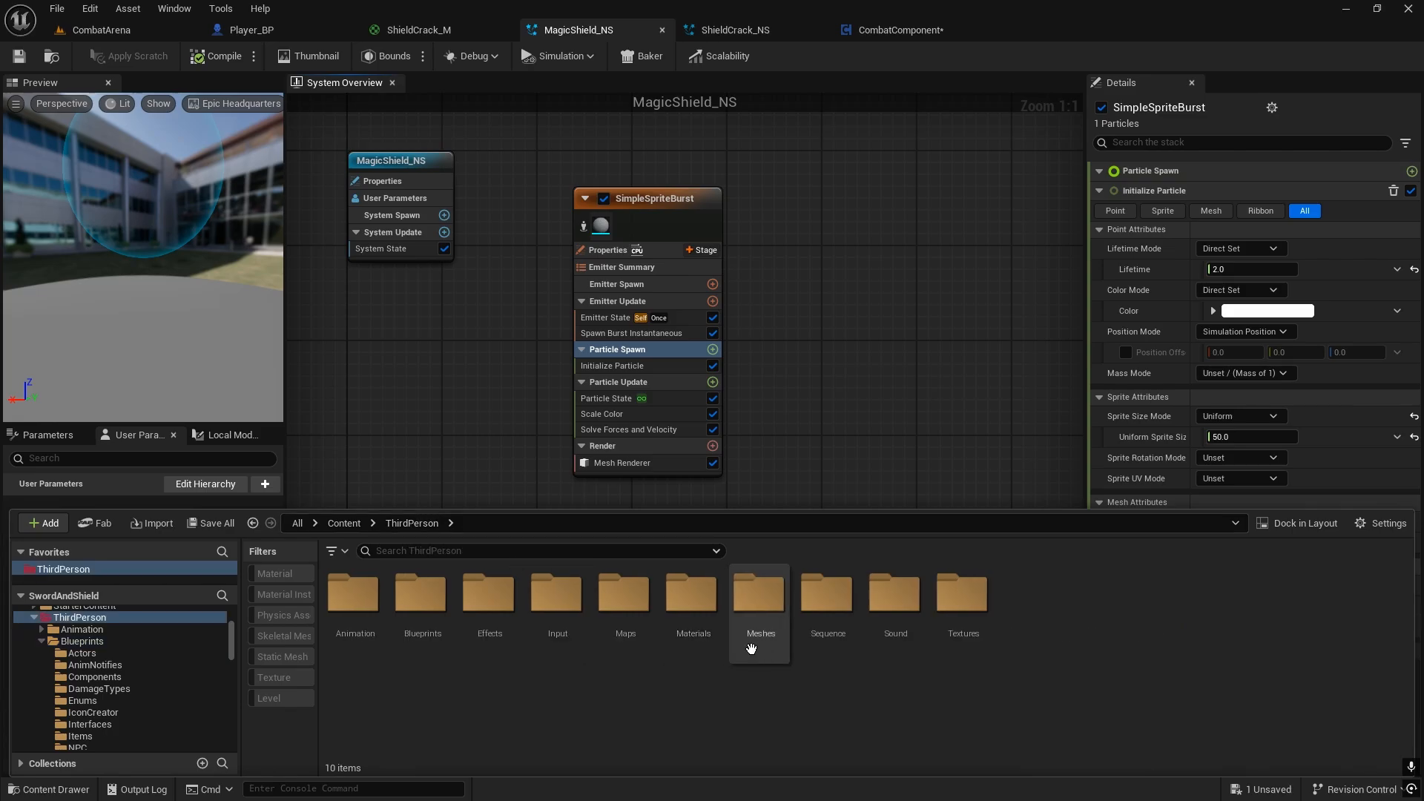
double_click(691, 615)
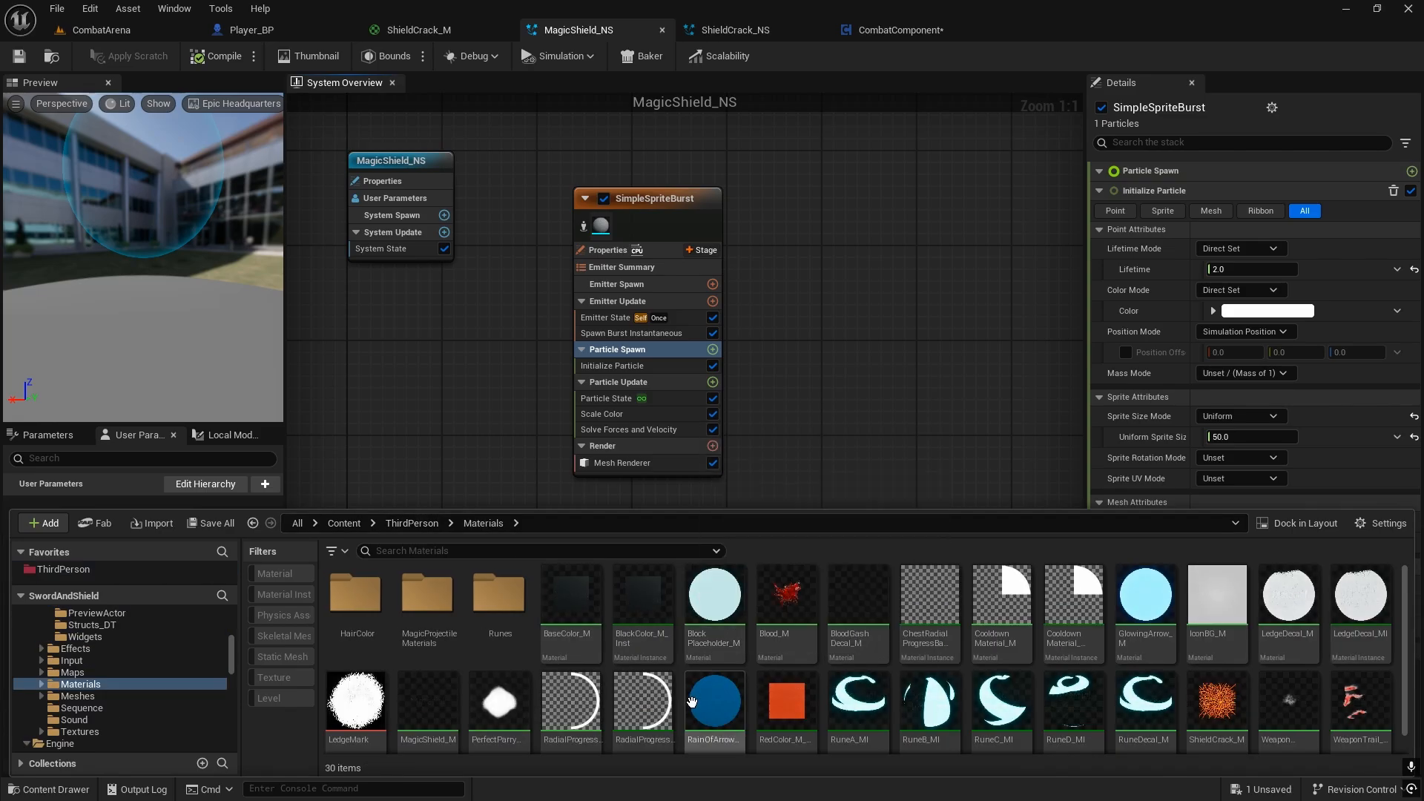
scroll(712, 653, "down", 1)
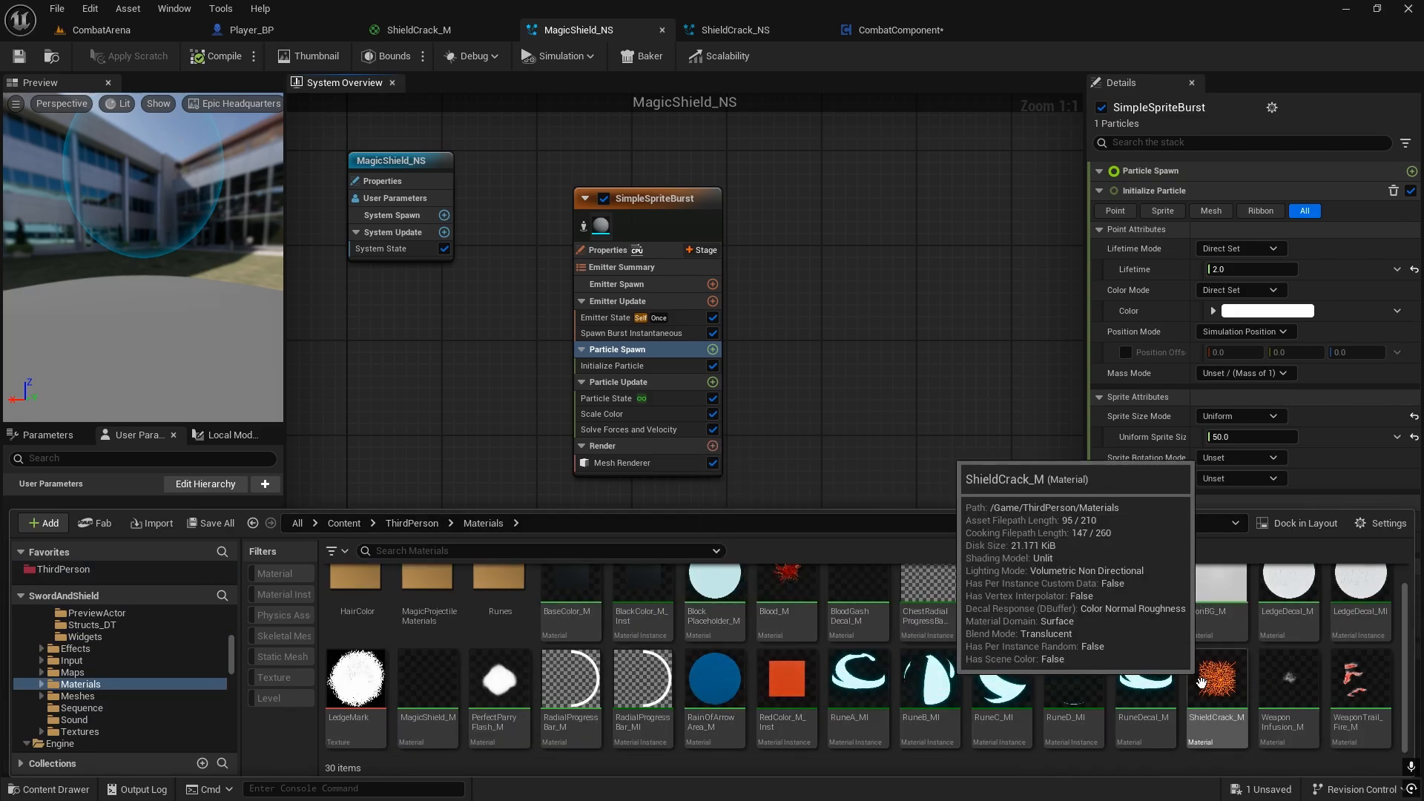
double_click(429, 660)
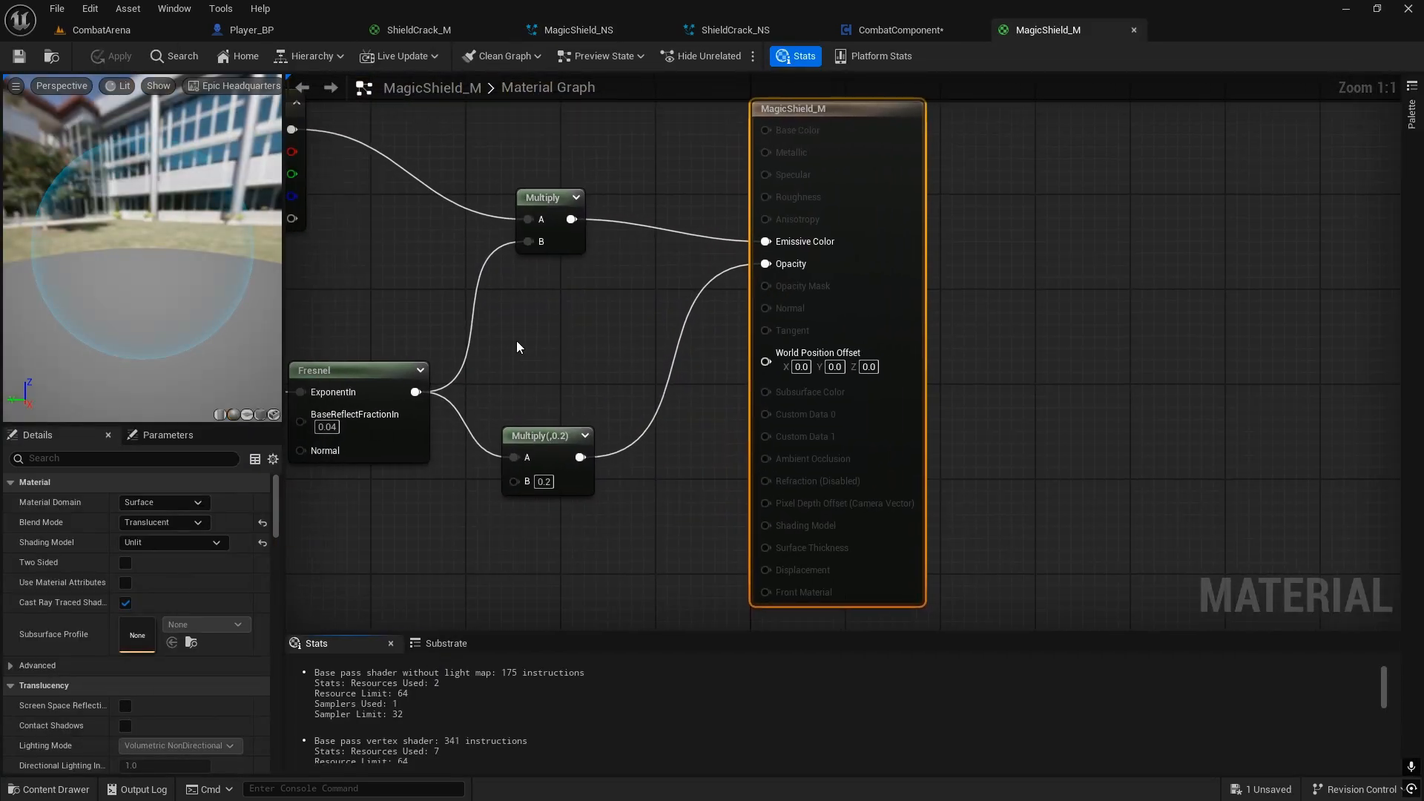
Step: Set the Color parameter of MagicShield_M to red-orange, hex sRGB FF2A00FF, and apply the material
right_click(824, 219)
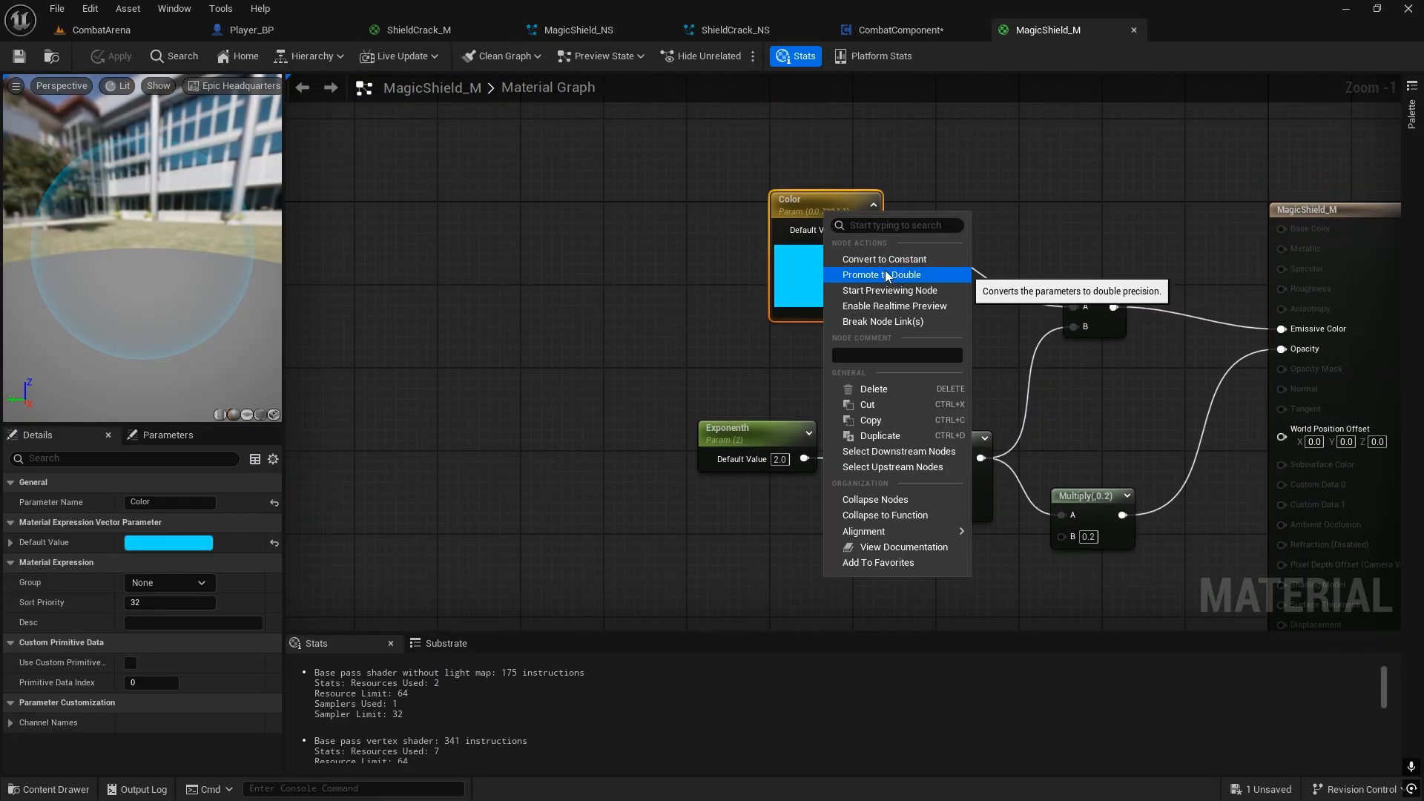
left_click(790, 169)
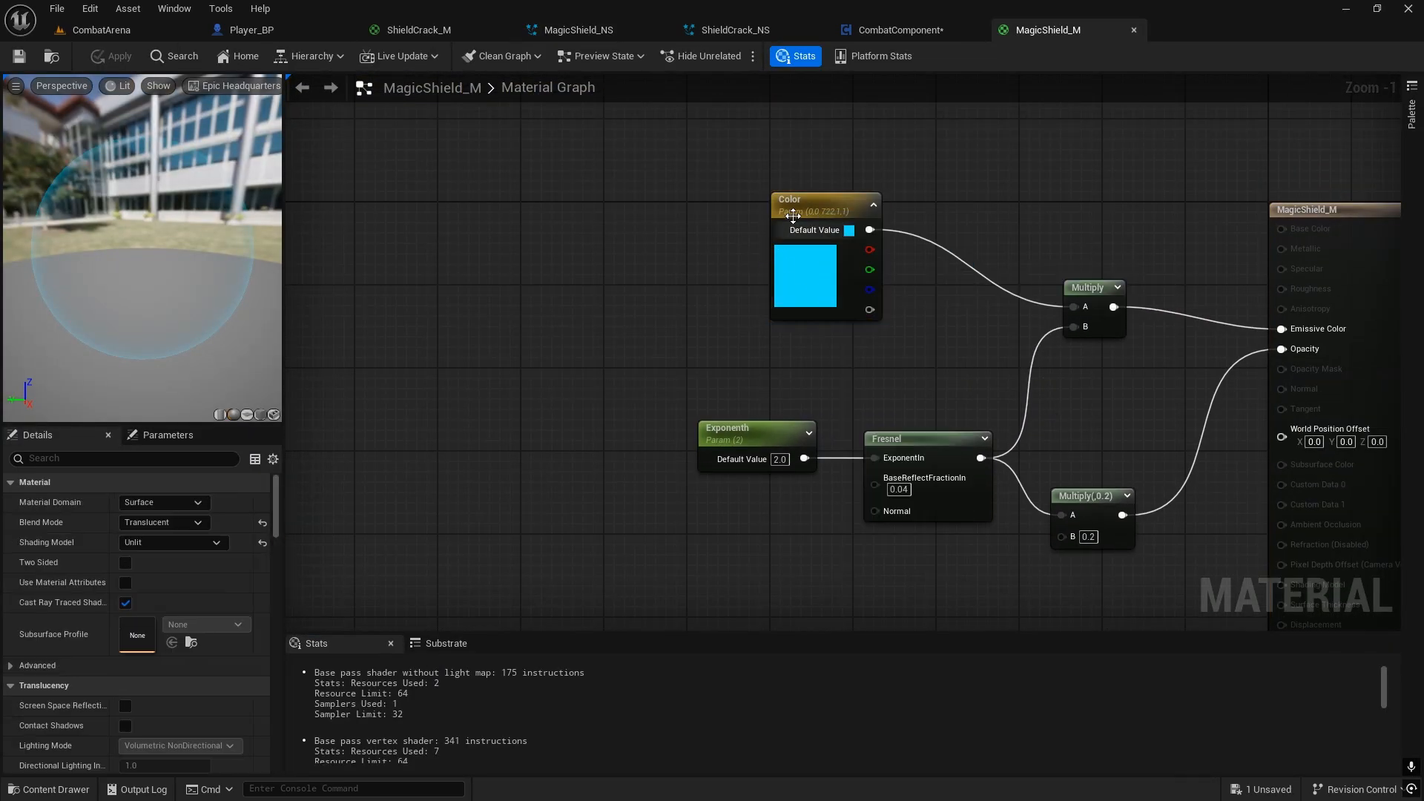
left_click(790, 199)
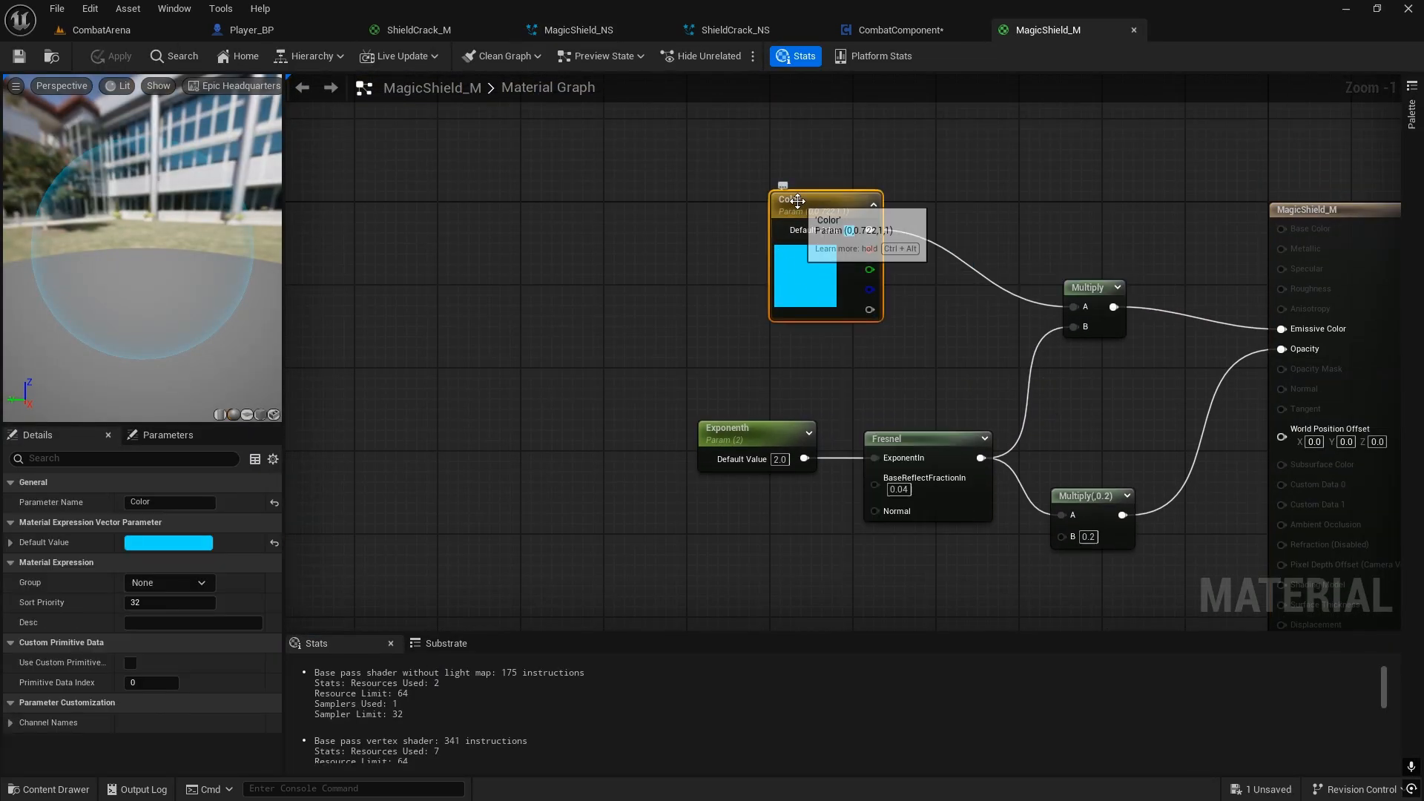
left_click(448, 451)
double_click(821, 273)
left_click_drag(959, 418, 1039, 410)
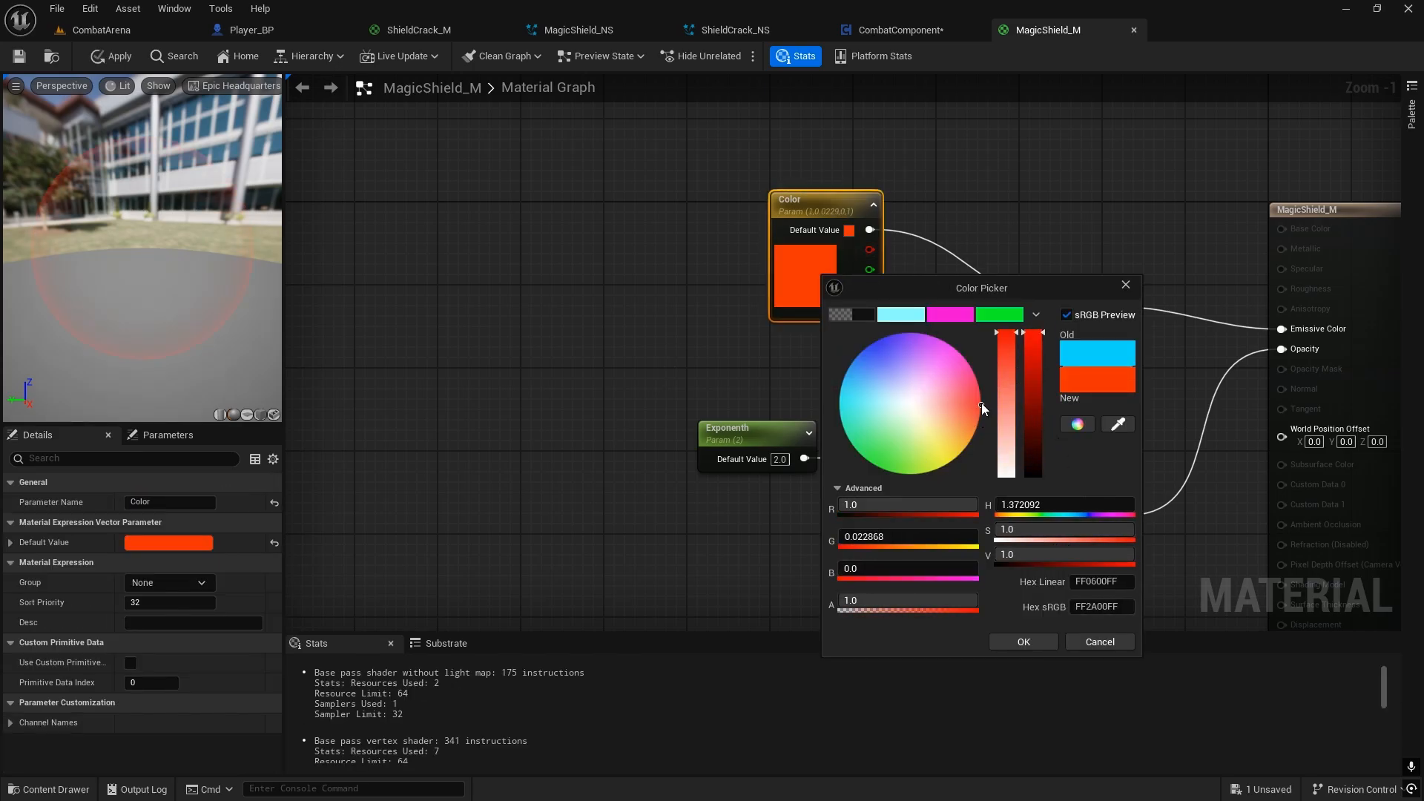
left_click(1008, 648)
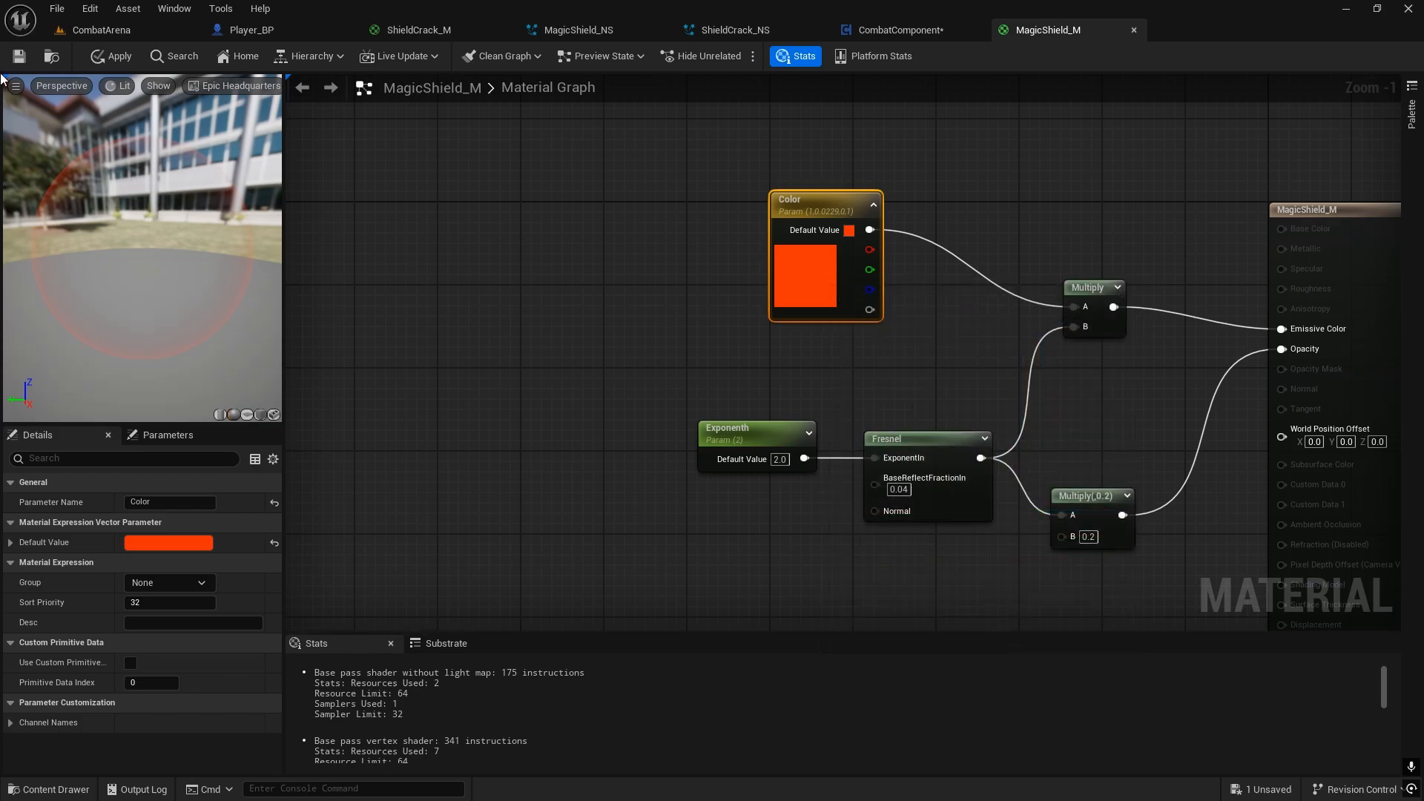
left_click(96, 61)
Step: Set the Color parameter of MagicShield_M to orange, hex sRGB FF7F00FF, and apply the material
double_click(819, 280)
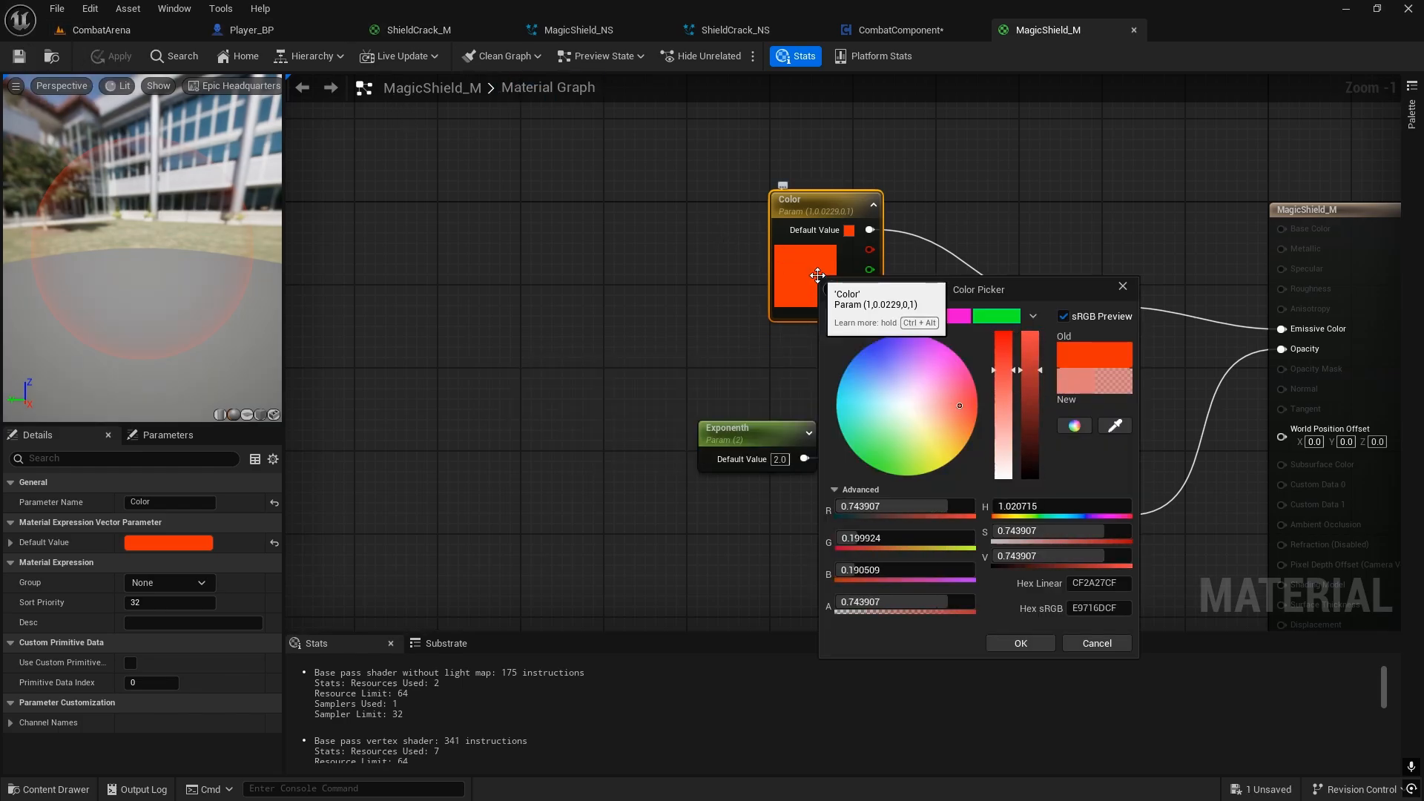
left_click_drag(974, 426, 980, 421)
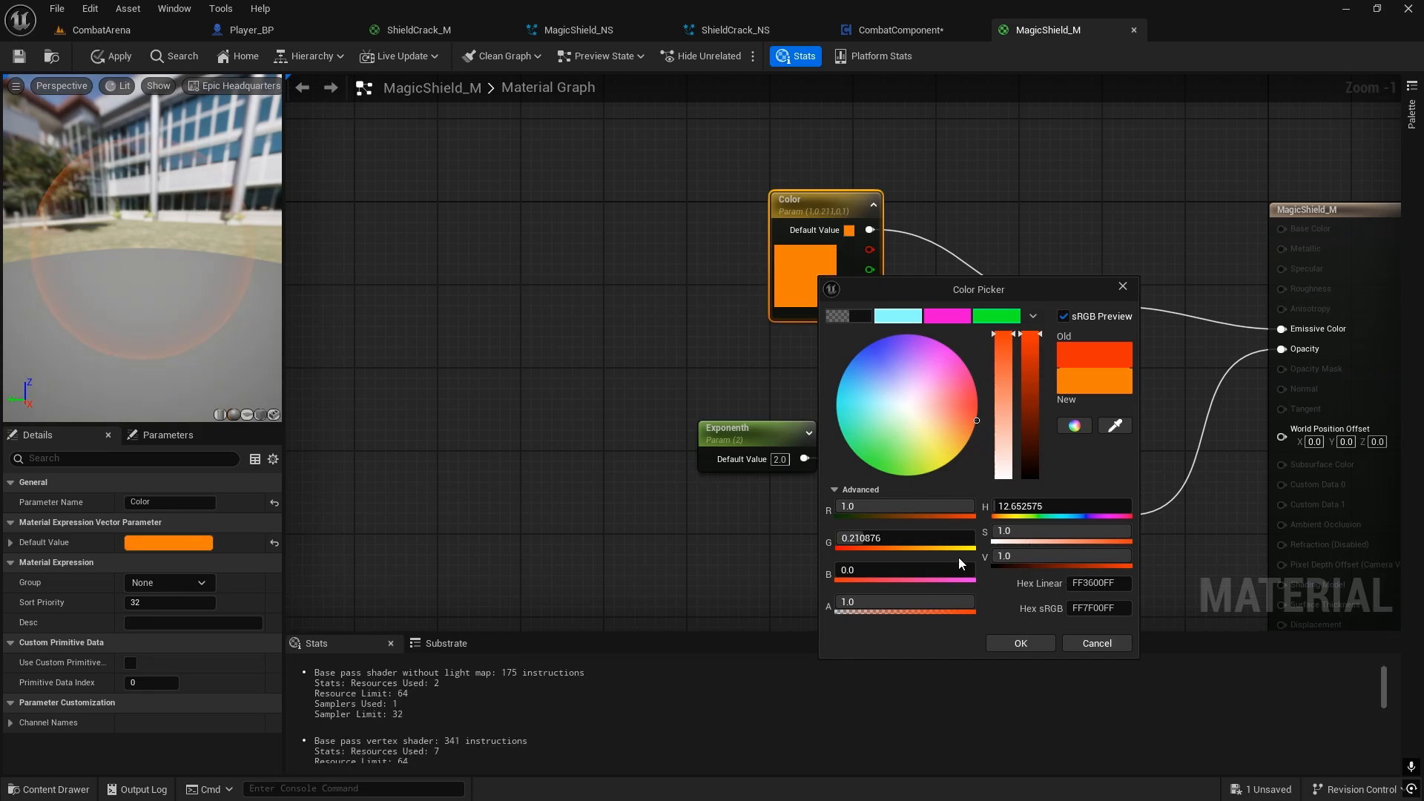
left_click(1035, 641)
left_click(112, 56)
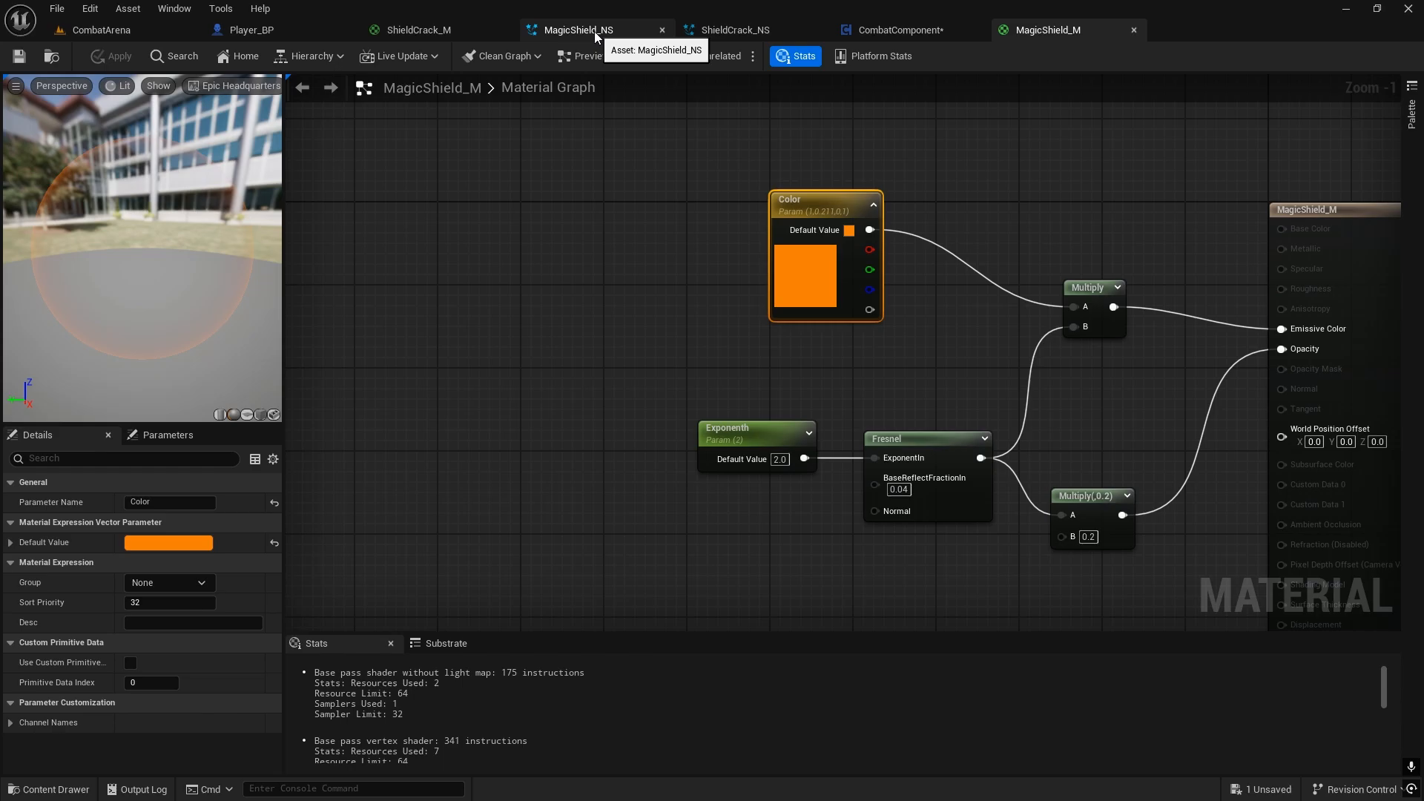
Step: Locate the Staff branch of the Switch on CombatType_E that destroys the magic shield in Player_BP's Combat graph
left_click(273, 31)
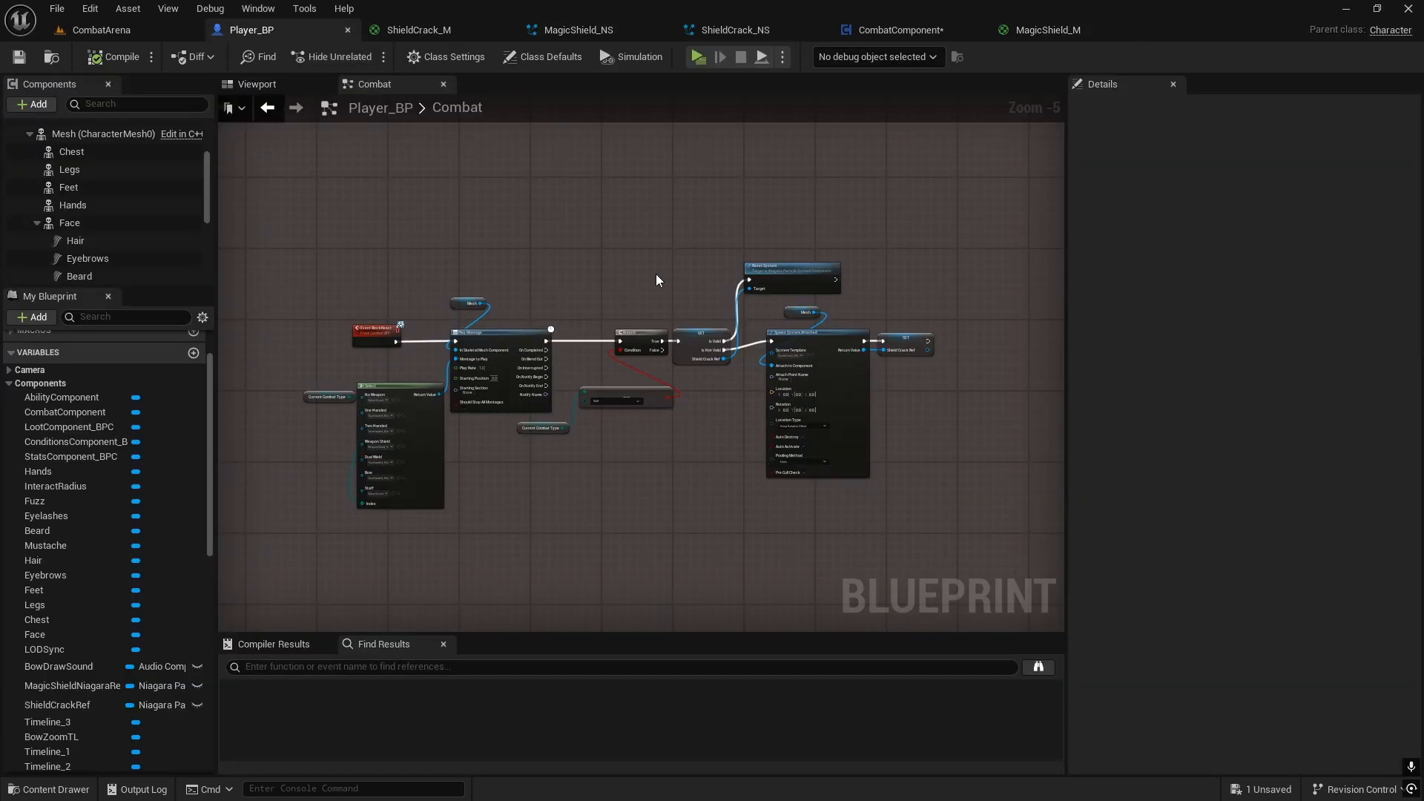
scroll(655, 280, "down", 2)
right_click_drag(658, 274, 953, 629)
scroll(681, 272, "up", 2)
scroll(681, 273, "up", 4)
scroll(662, 301, "down", 3)
scroll(825, 350, "down", 1)
right_click_drag(432, 271, 695, 344)
scroll(635, 225, "up", 4)
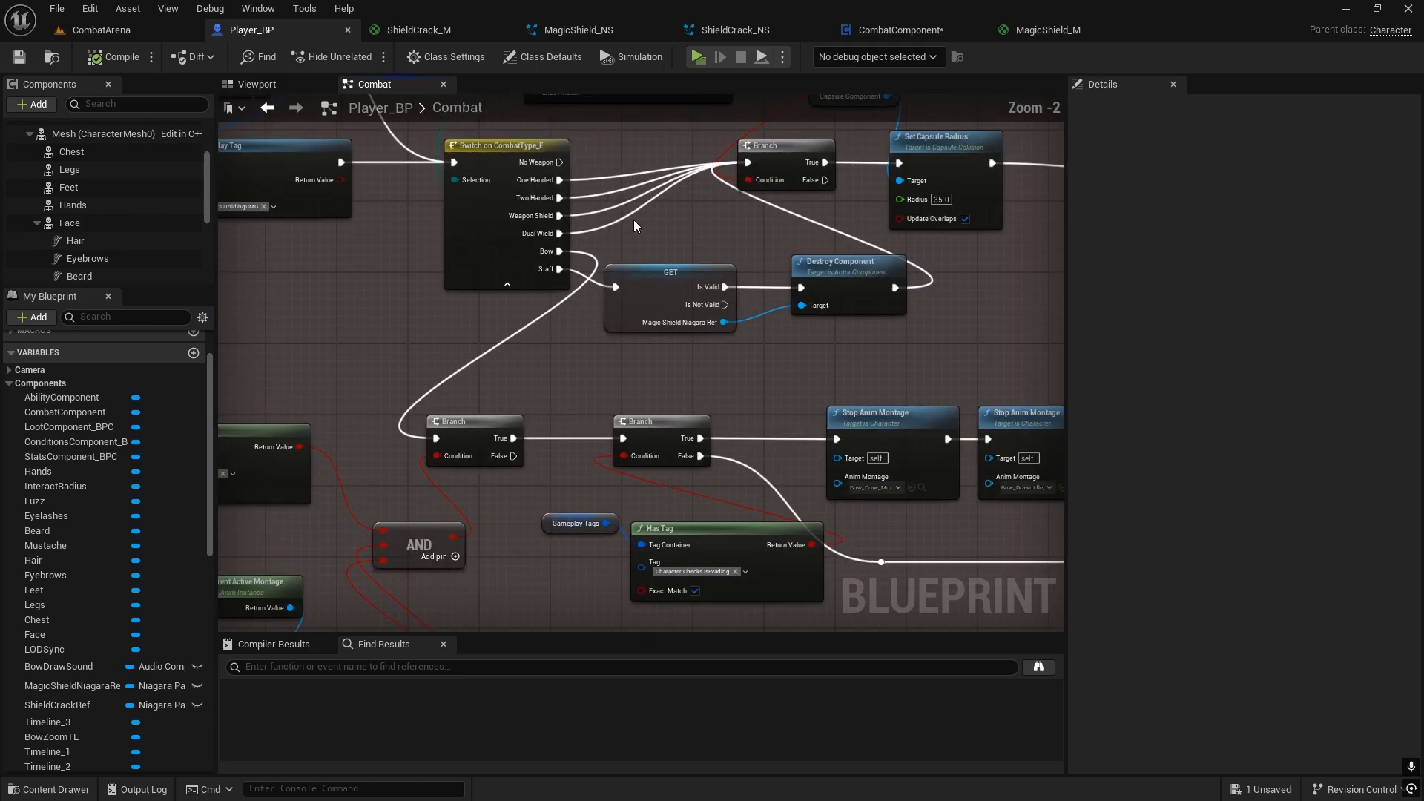
right_click_drag(535, 259, 1060, 556)
scroll(1060, 557, "down", 3)
right_click_drag(1282, 539, 617, 362)
scroll(740, 326, "down", 4)
scroll(617, 361, "up", 6)
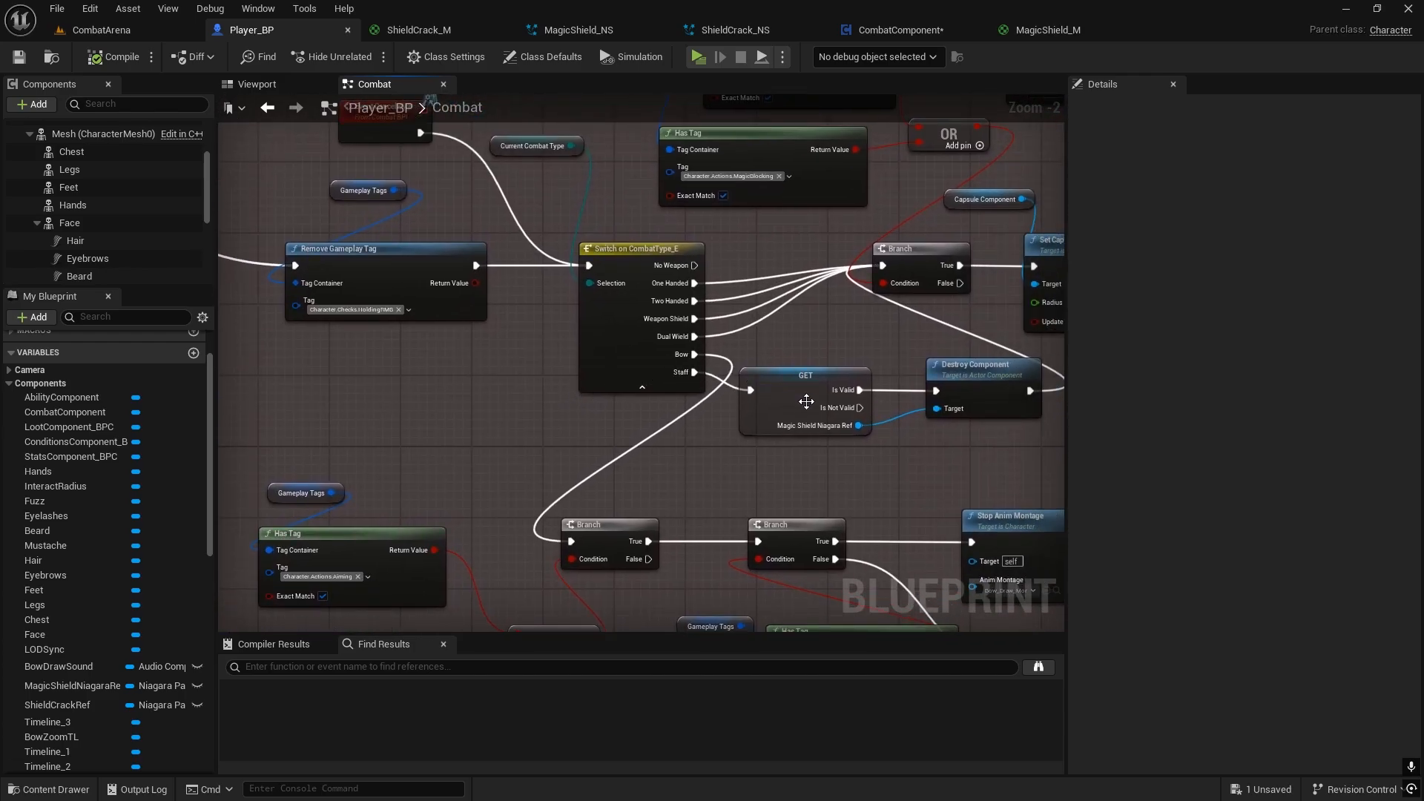
Step: Move the Branch, Capsule Component and Set Capsule Radius nodes away from the magic shield's Destroy Component node to make room
right_click_drag(807, 401, 554, 348)
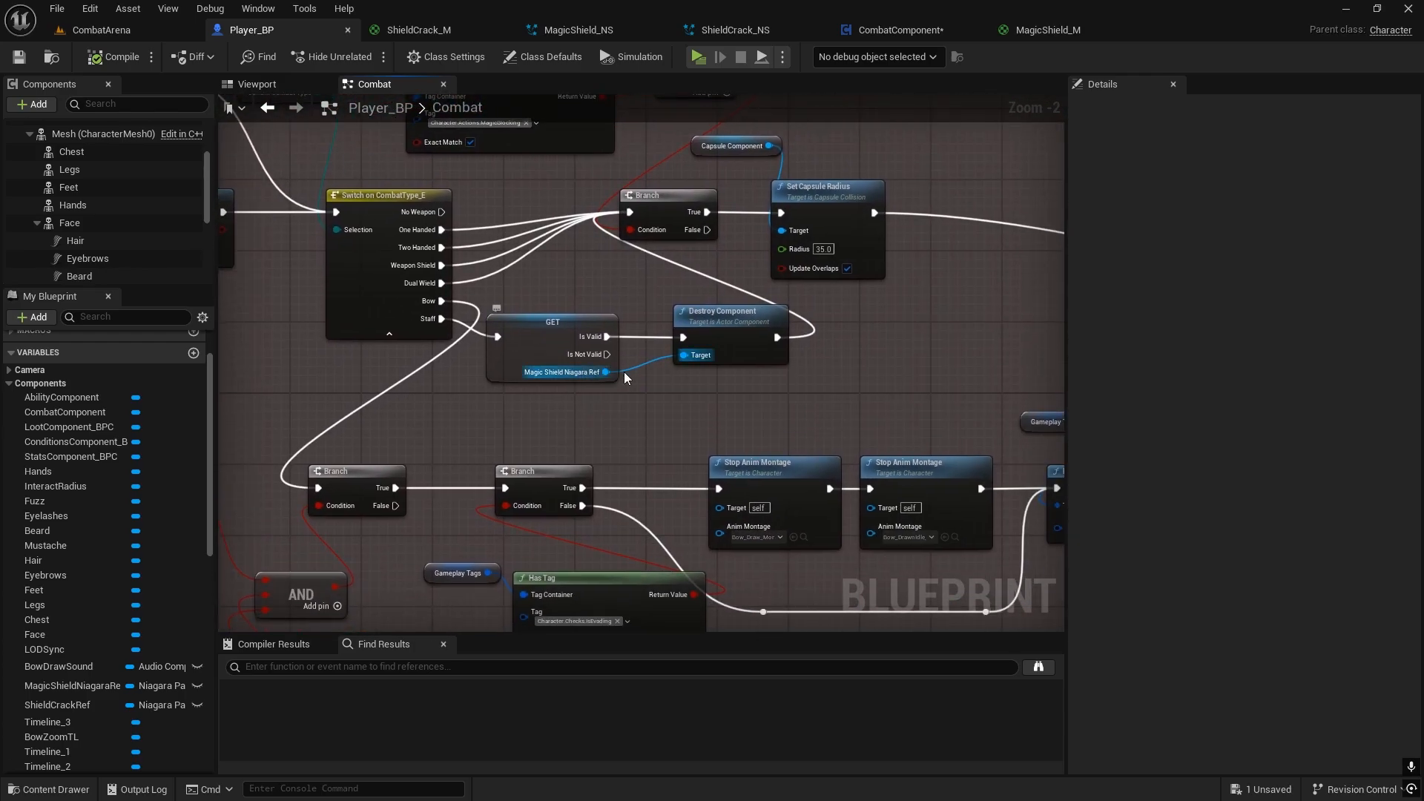
right_click_drag(703, 382, 598, 379)
right_click_drag(658, 263, 430, 266)
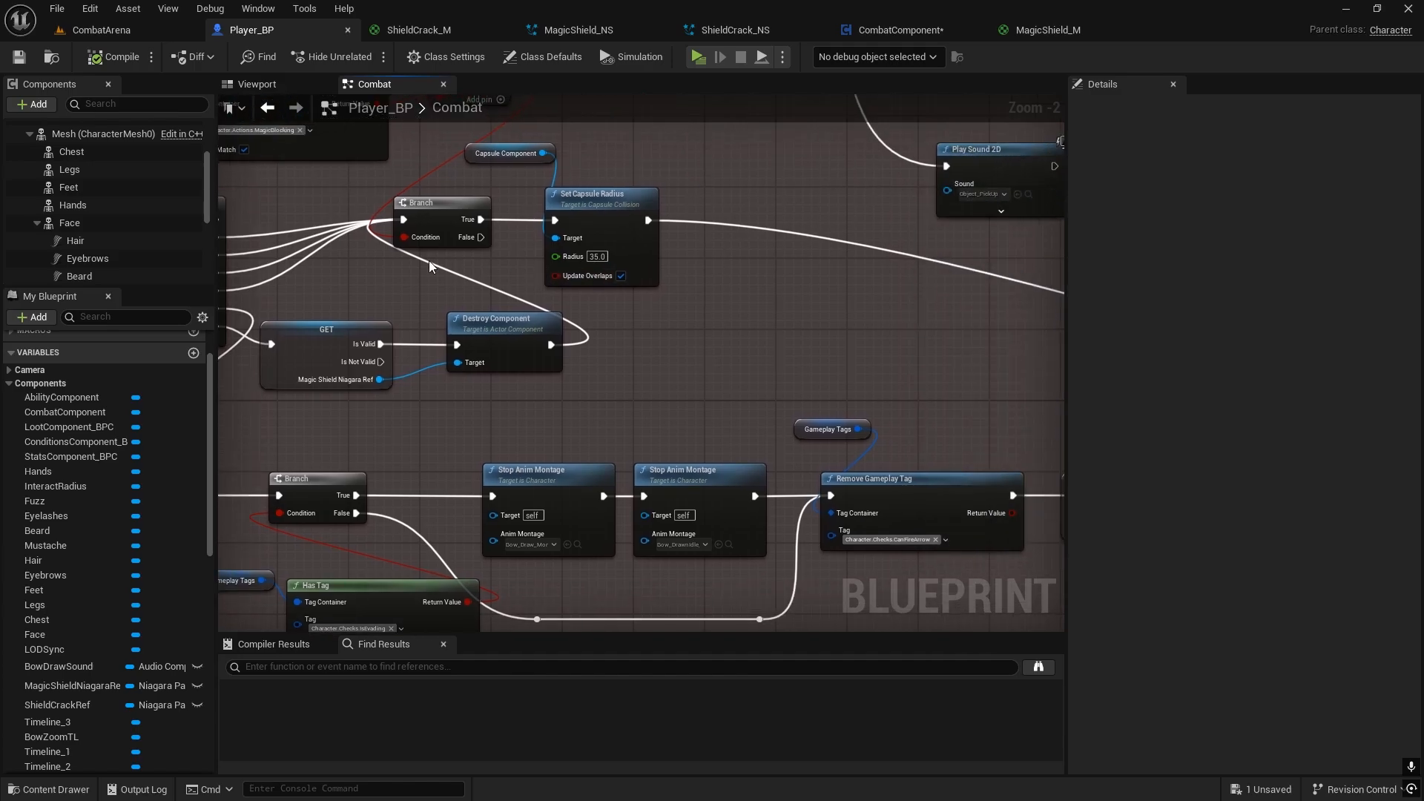
left_click_drag(651, 160, 882, 208)
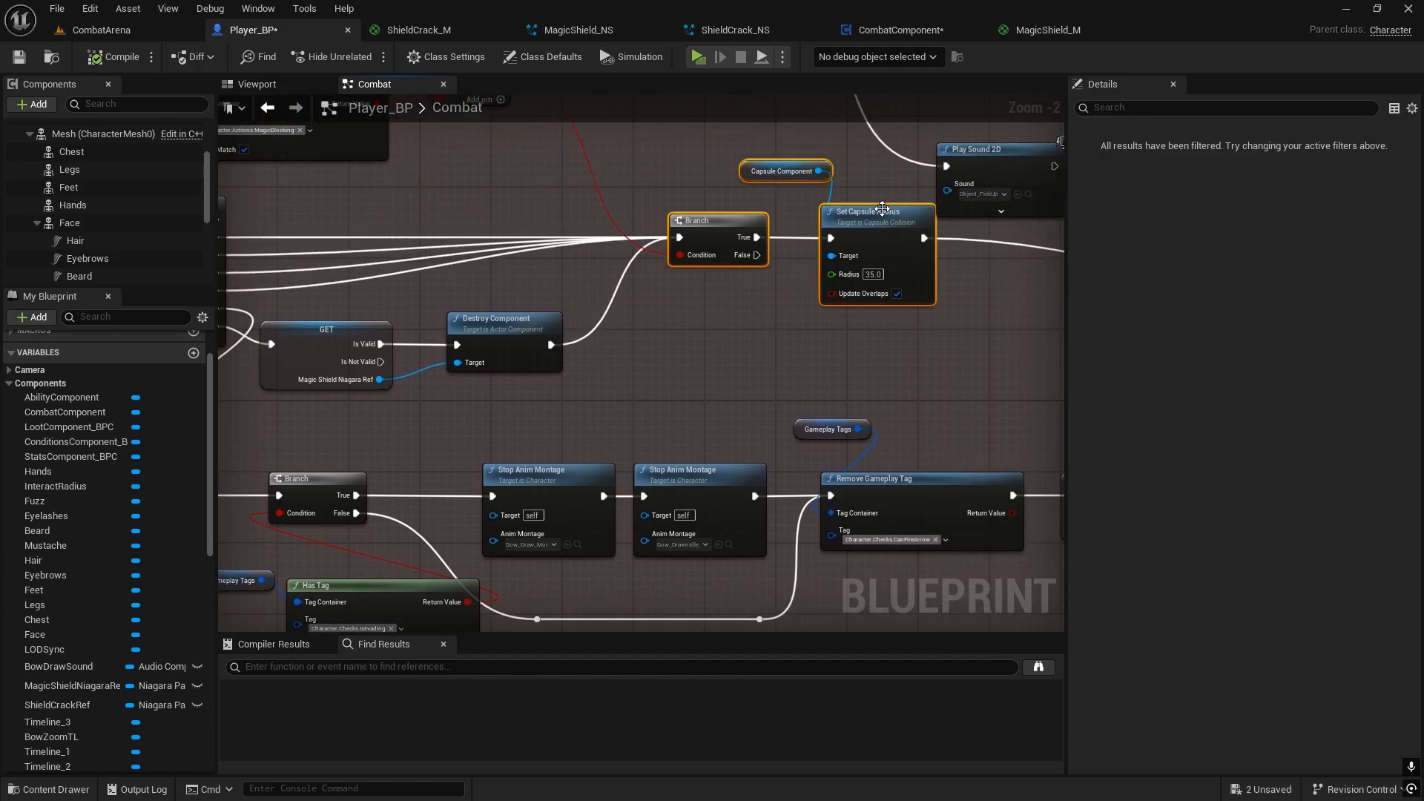
left_click_drag(506, 368, 450, 354)
Step: Add a validated get of ShieldCrackRef and run it after the magic shield's Destroy Component node
scroll(117, 556, "down", 10)
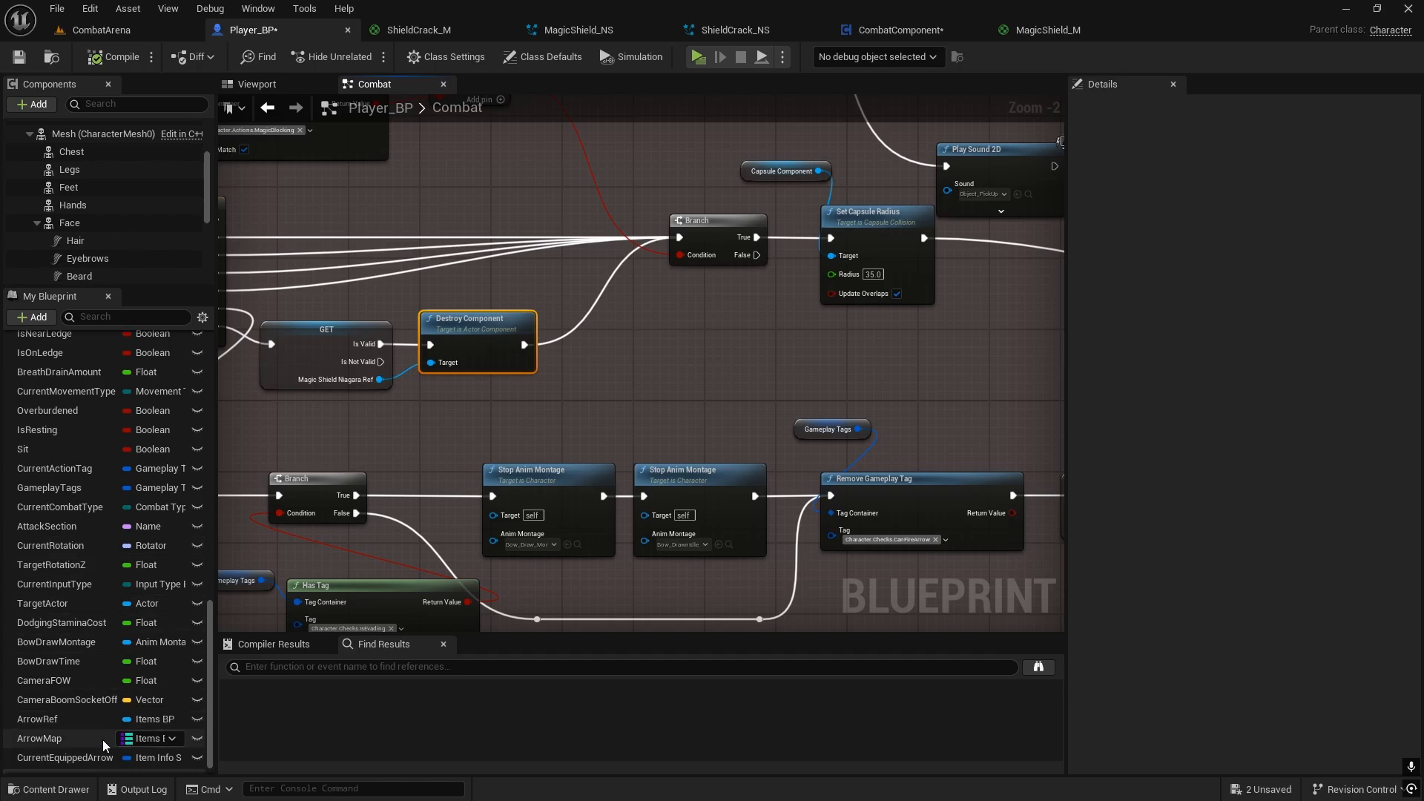
scroll(93, 666, "up", 10)
scroll(57, 586, "up", 3)
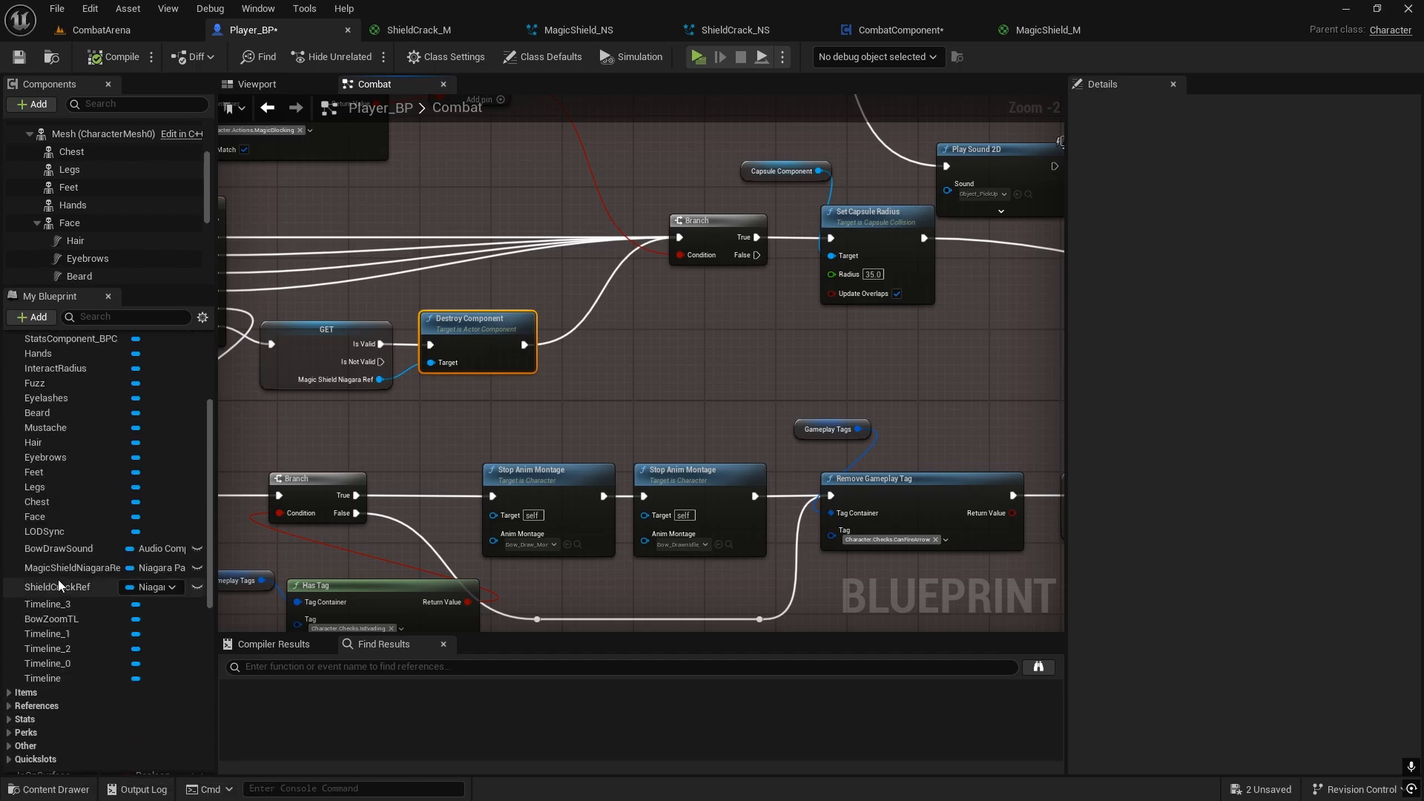
left_click_drag(65, 590, 588, 327)
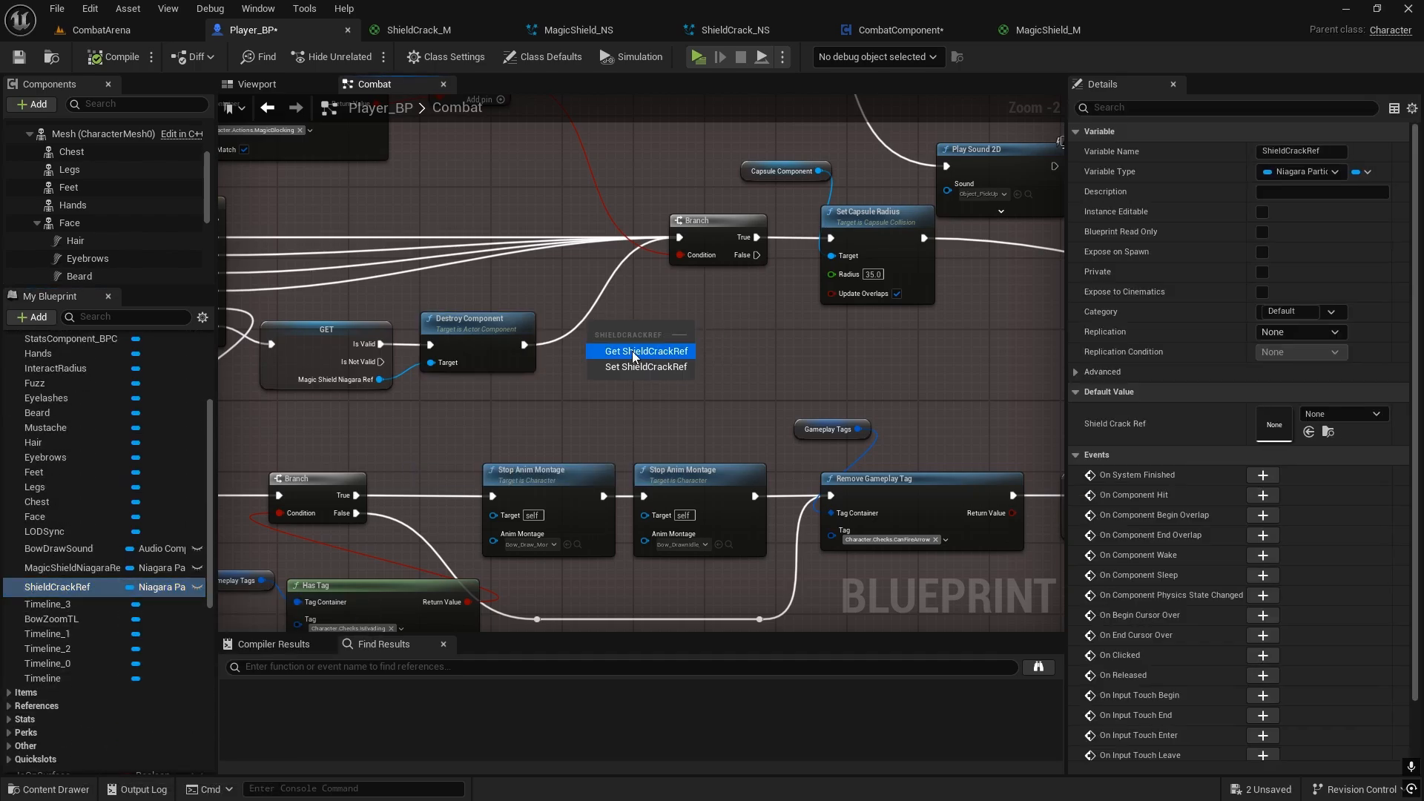
left_click(631, 350)
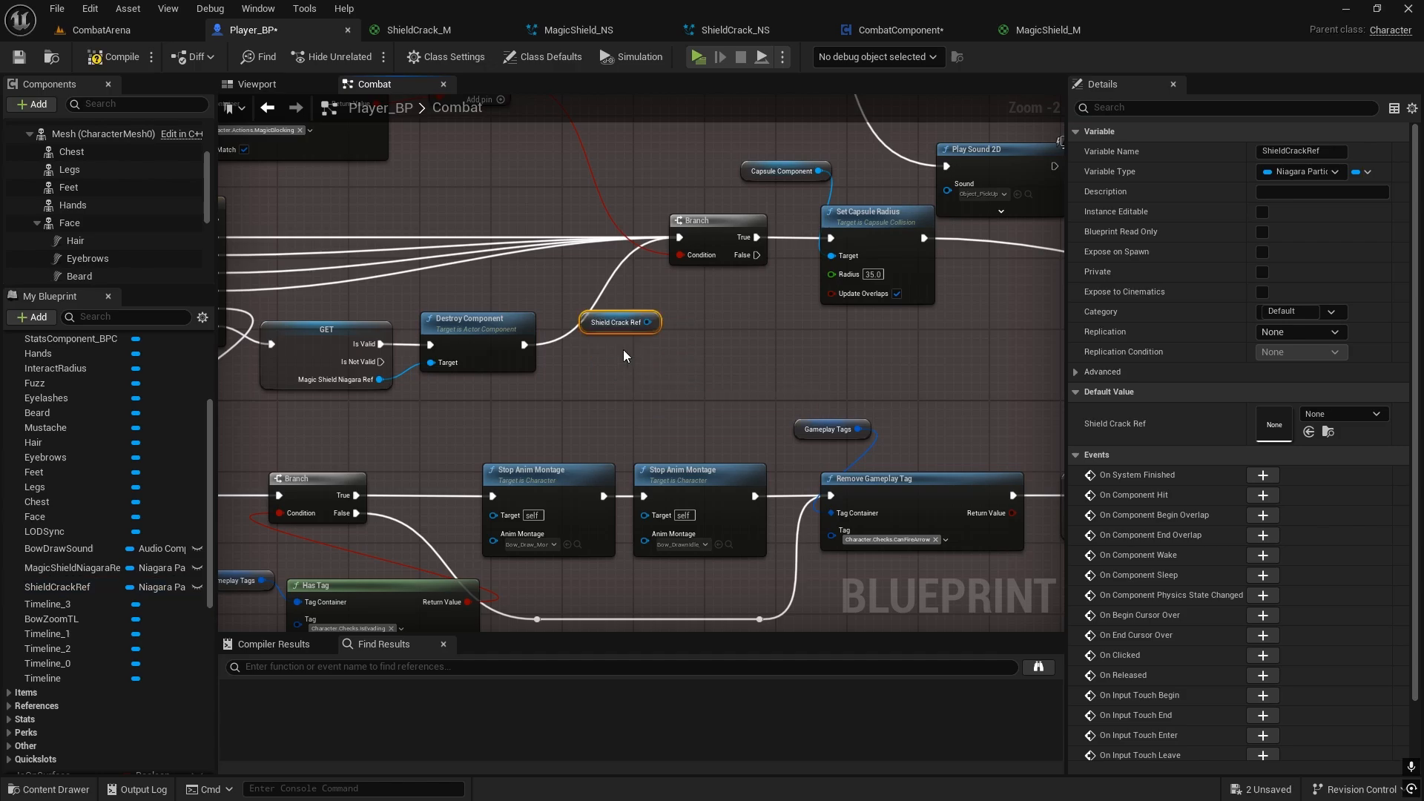
right_click(644, 319)
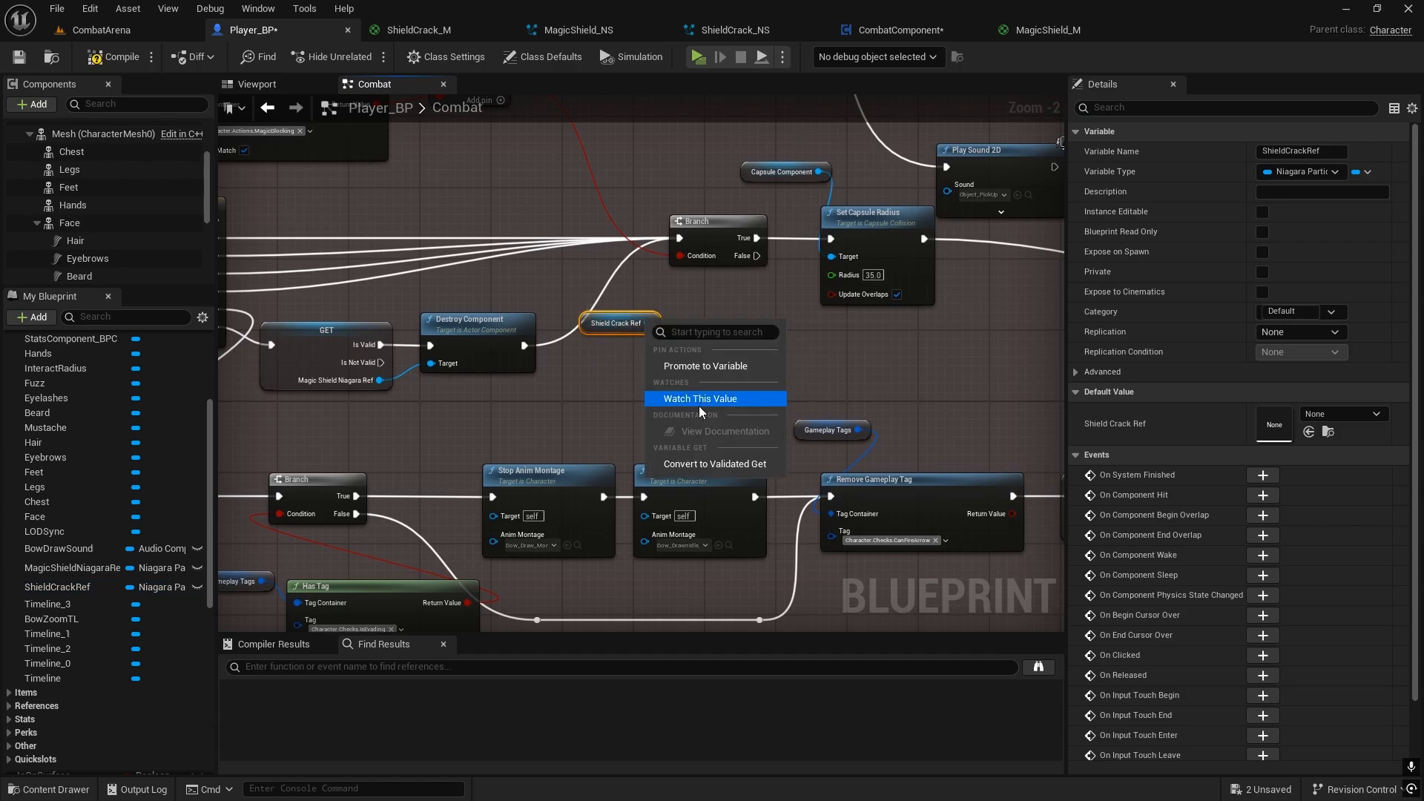
left_click(704, 461)
left_click_drag(524, 346, 649, 331)
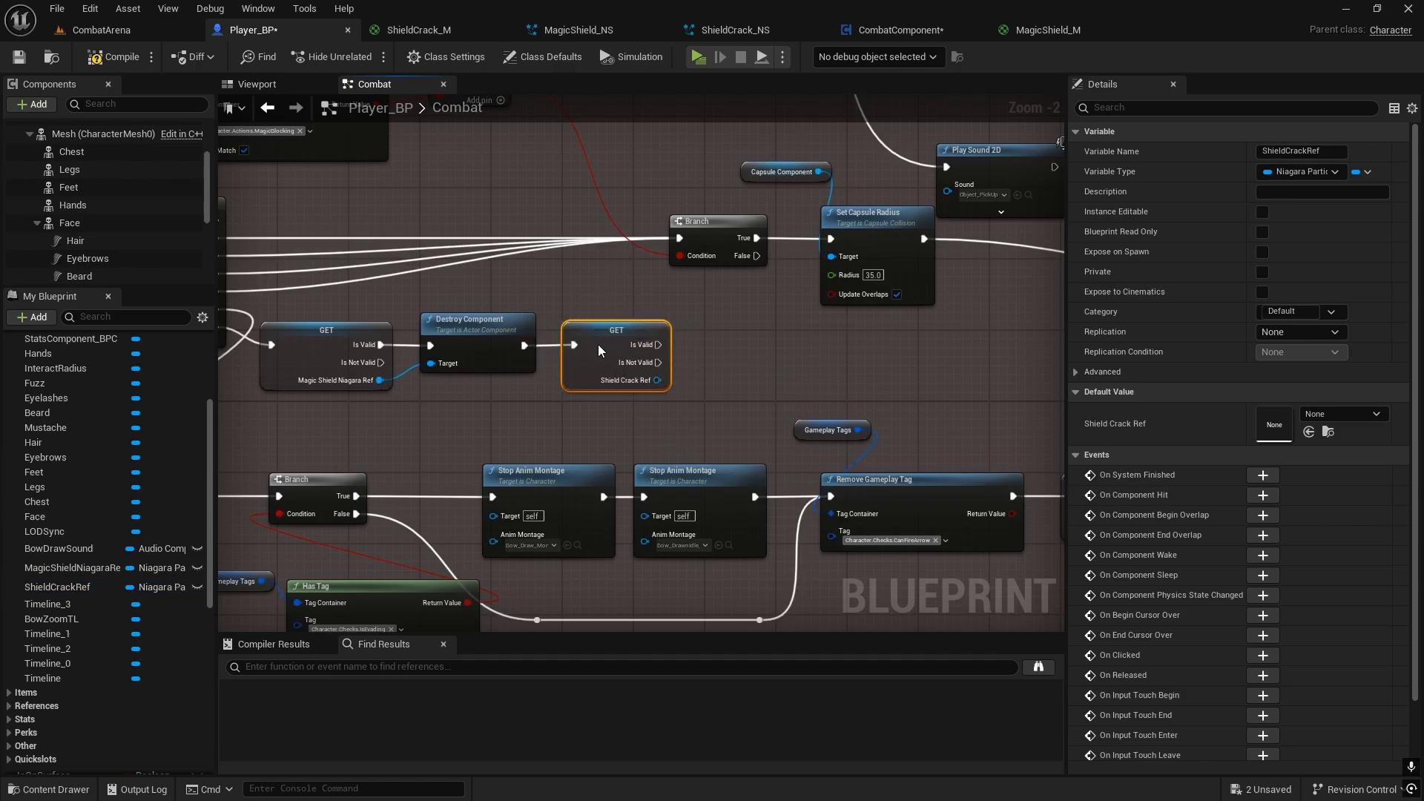
Step: Add a Destroy Component node targeting Shield Crack Ref on its Is Valid path and connect its output to the Branch
left_click(676, 336)
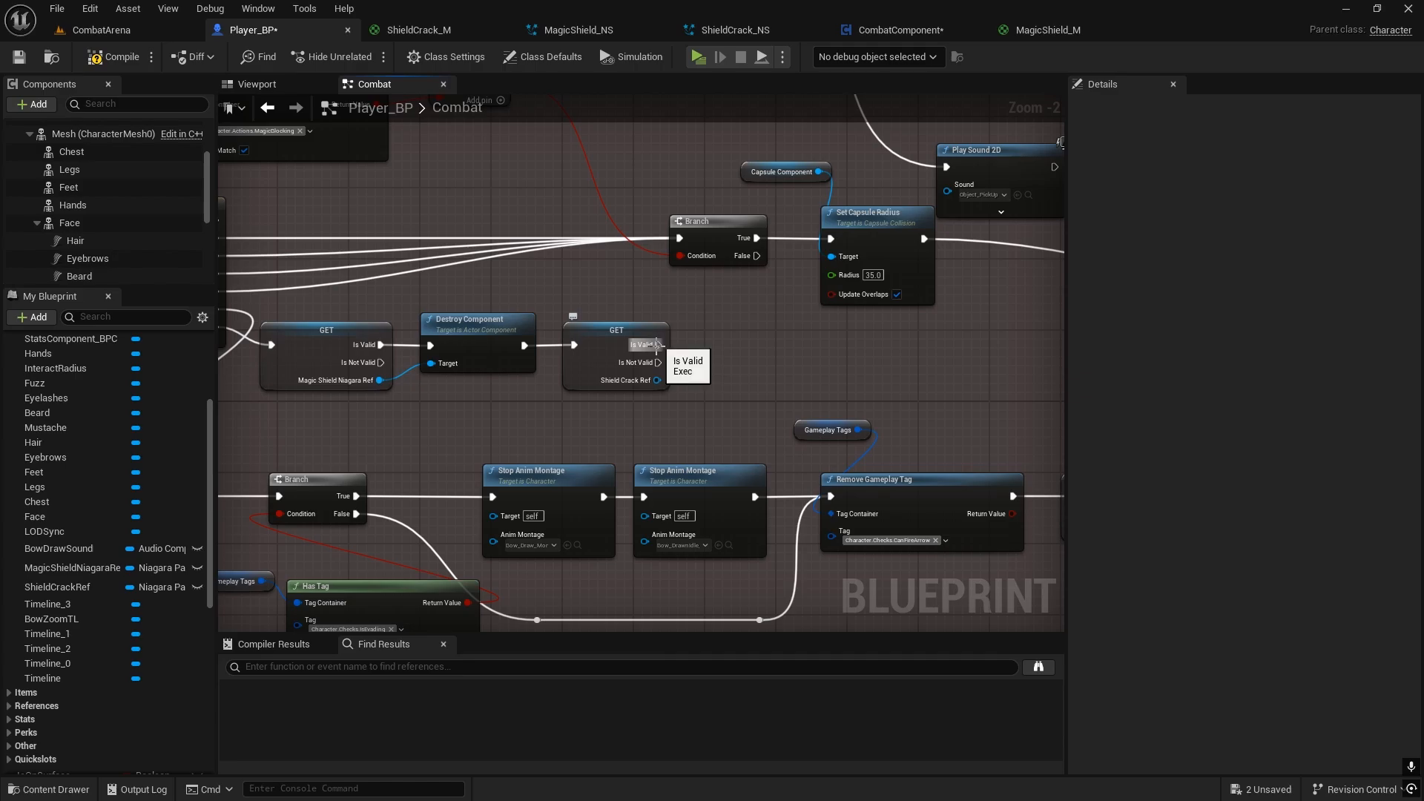
left_click_drag(653, 374, 701, 363)
type("destro")
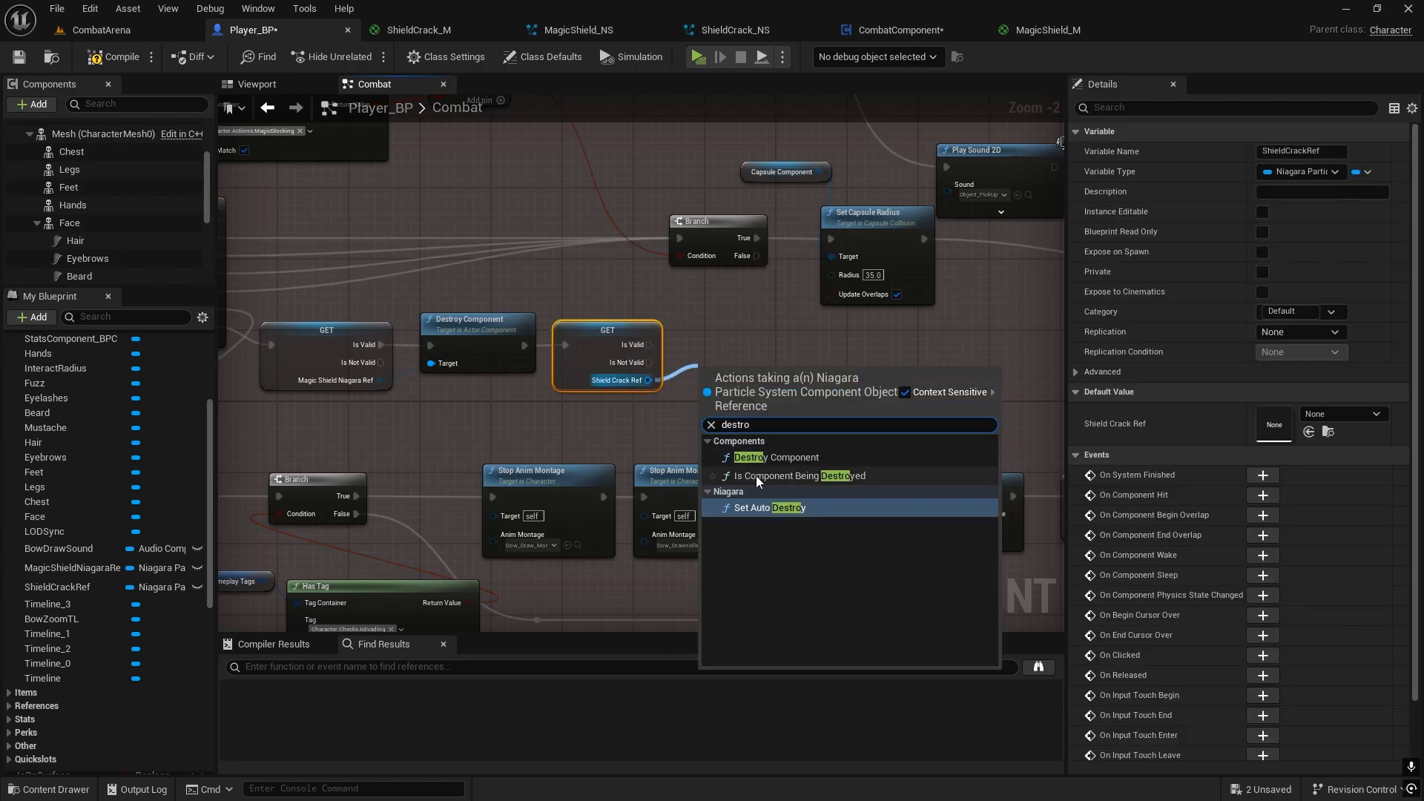
left_click(763, 457)
left_click_drag(733, 363, 690, 238)
Step: Connect Shield Crack Ref's Is Not Valid output to the Branch and Magic Shield Niagara Ref's Is Not Valid output to the Shield Crack Ref get
right_click_drag(657, 362, 759, 367)
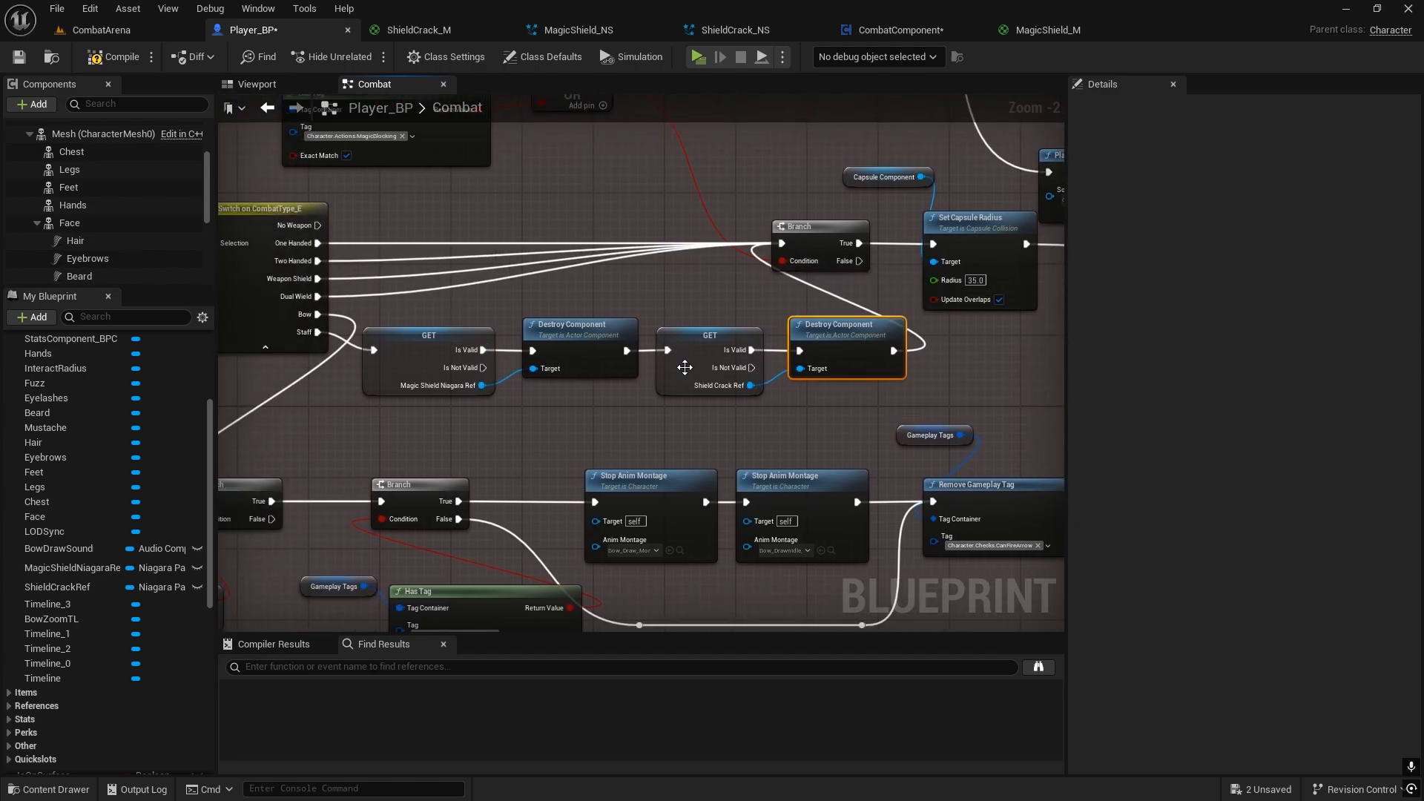
left_click_drag(743, 371, 780, 246)
right_click_drag(606, 375, 585, 378)
left_click_drag(450, 378, 450, 377)
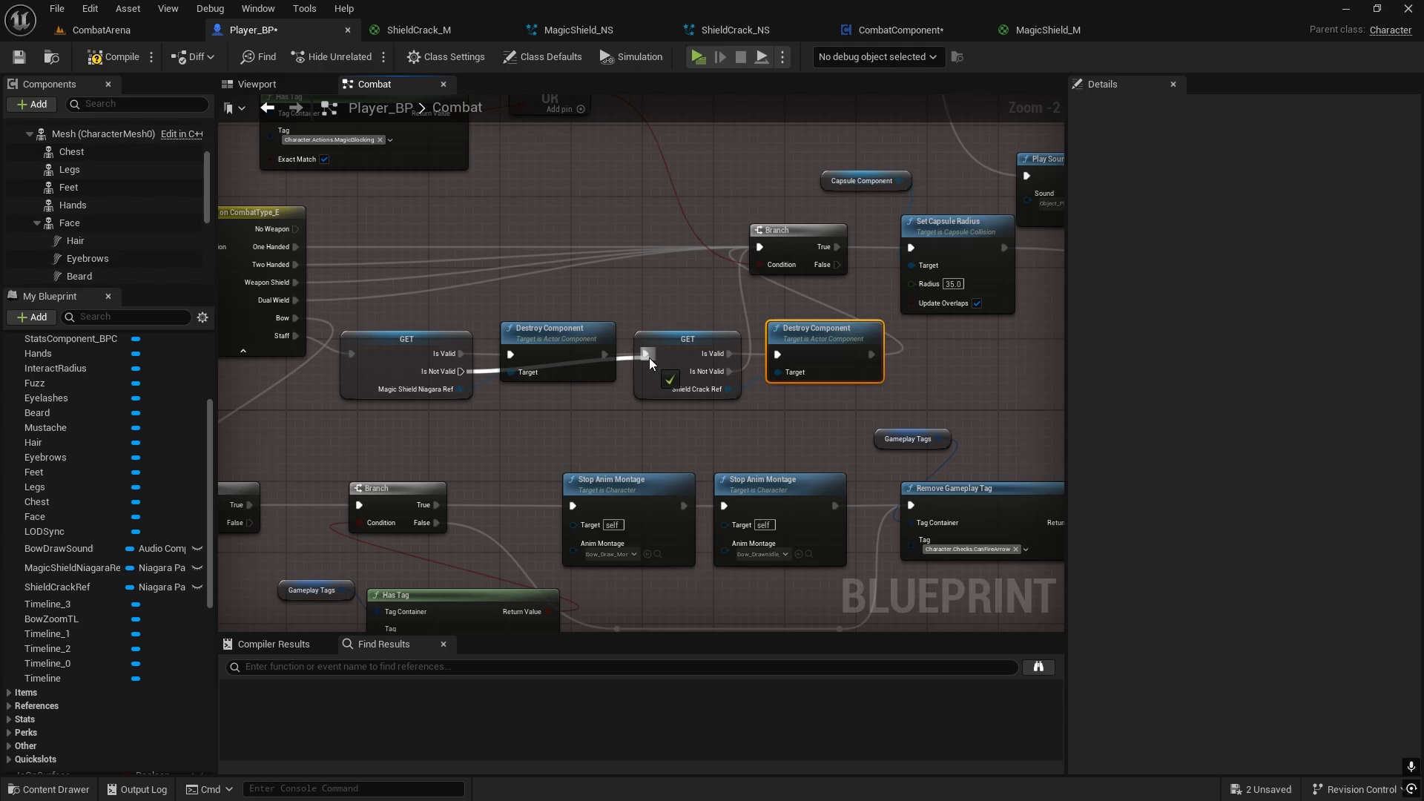
mouse_move(648, 358)
left_mouse_down()
mouse_move(541, 407)
mouse_move(650, 354)
left_mouse_up()
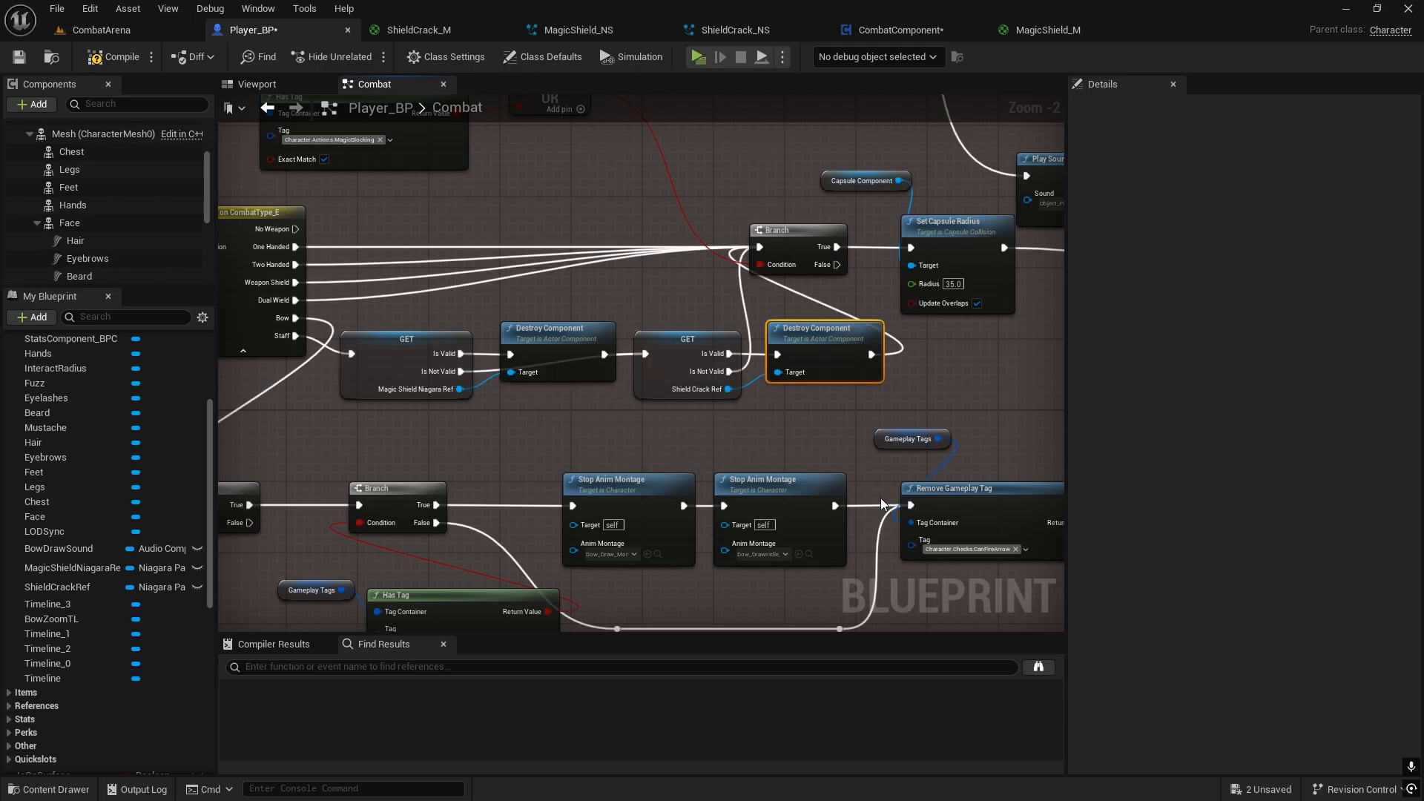
right_click_drag(861, 456, 693, 411)
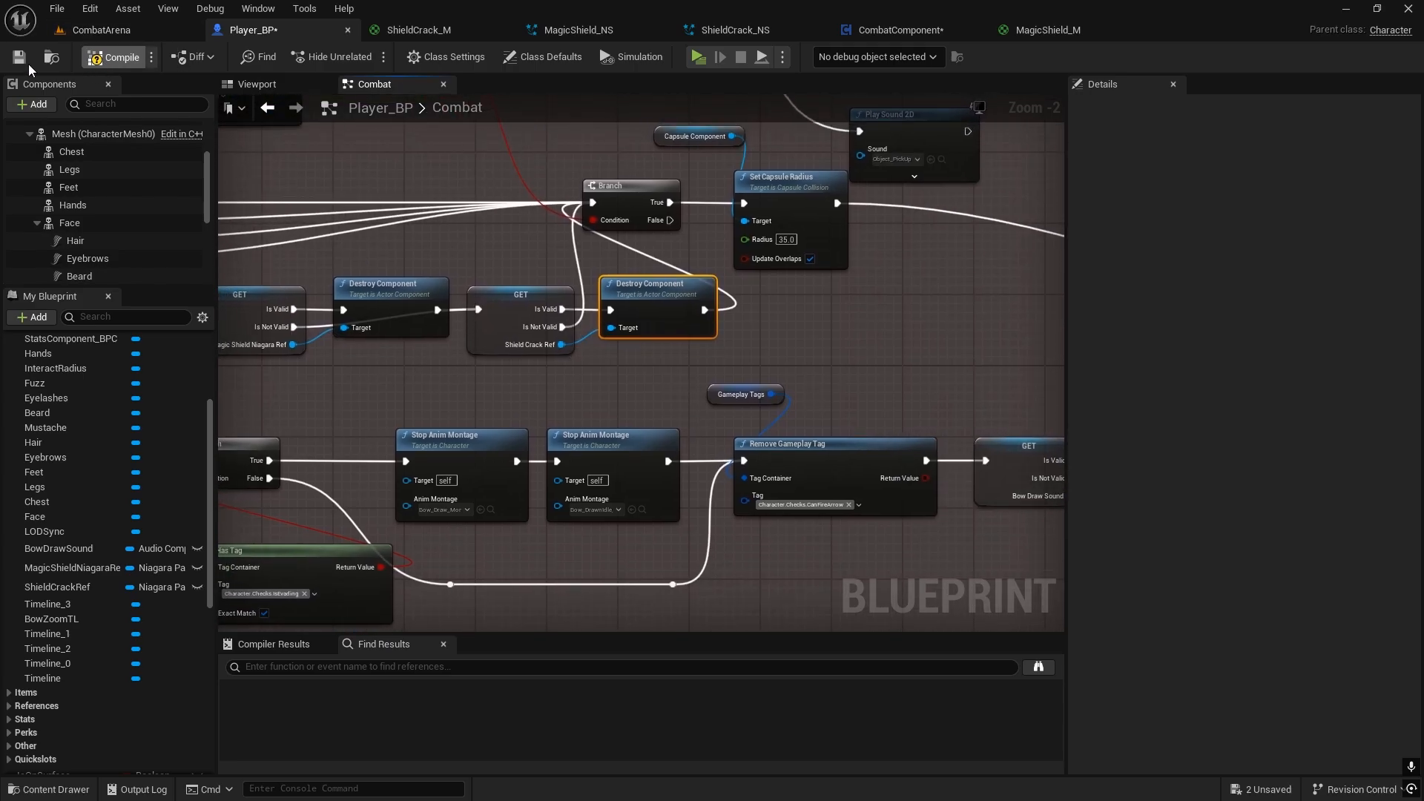
Step: Save Player_BP and start a play test of the CombatArena level
left_click(18, 59)
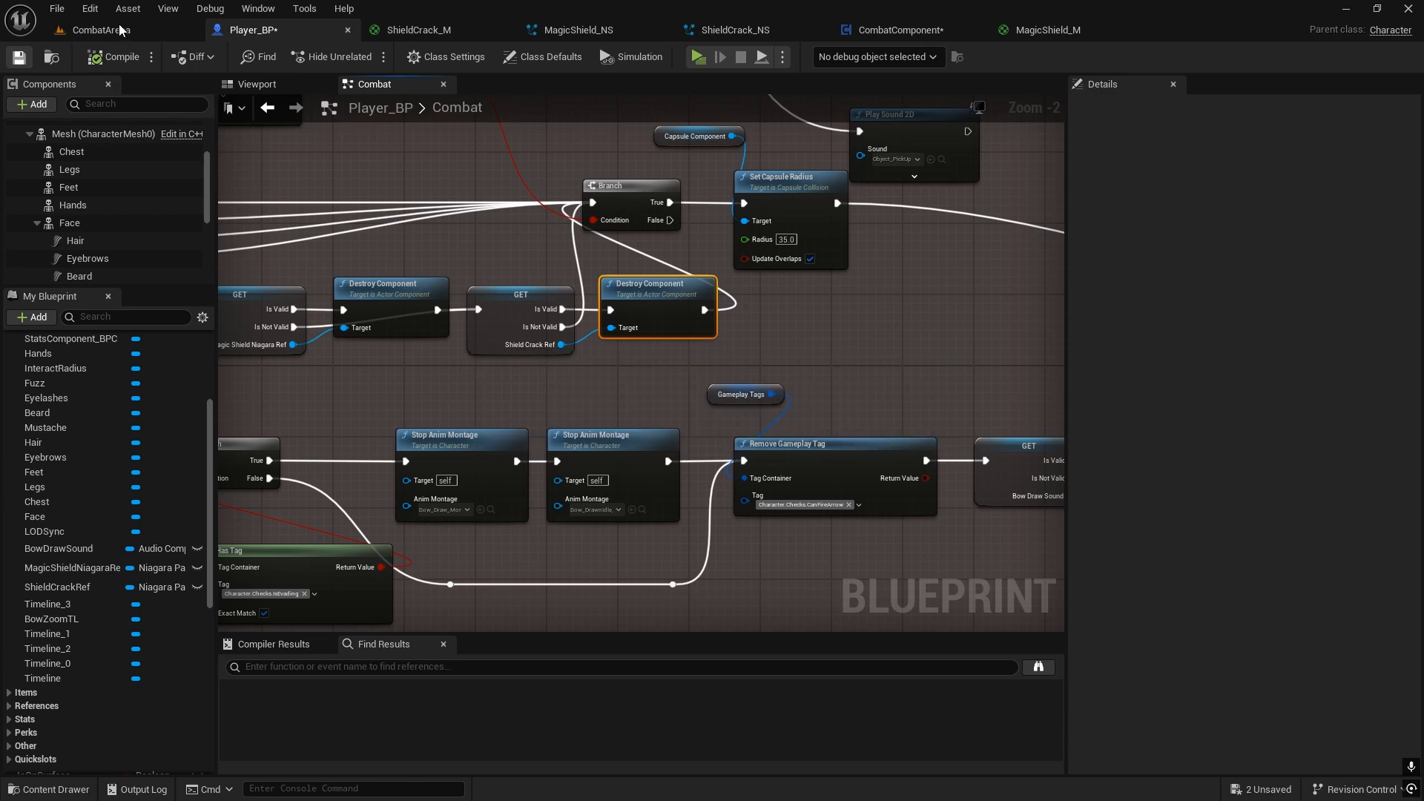
left_click(102, 30)
left_click(366, 56)
Step: Run to the table, loot the weapons and equip the Death Whisper staff from the inventory
key("w")
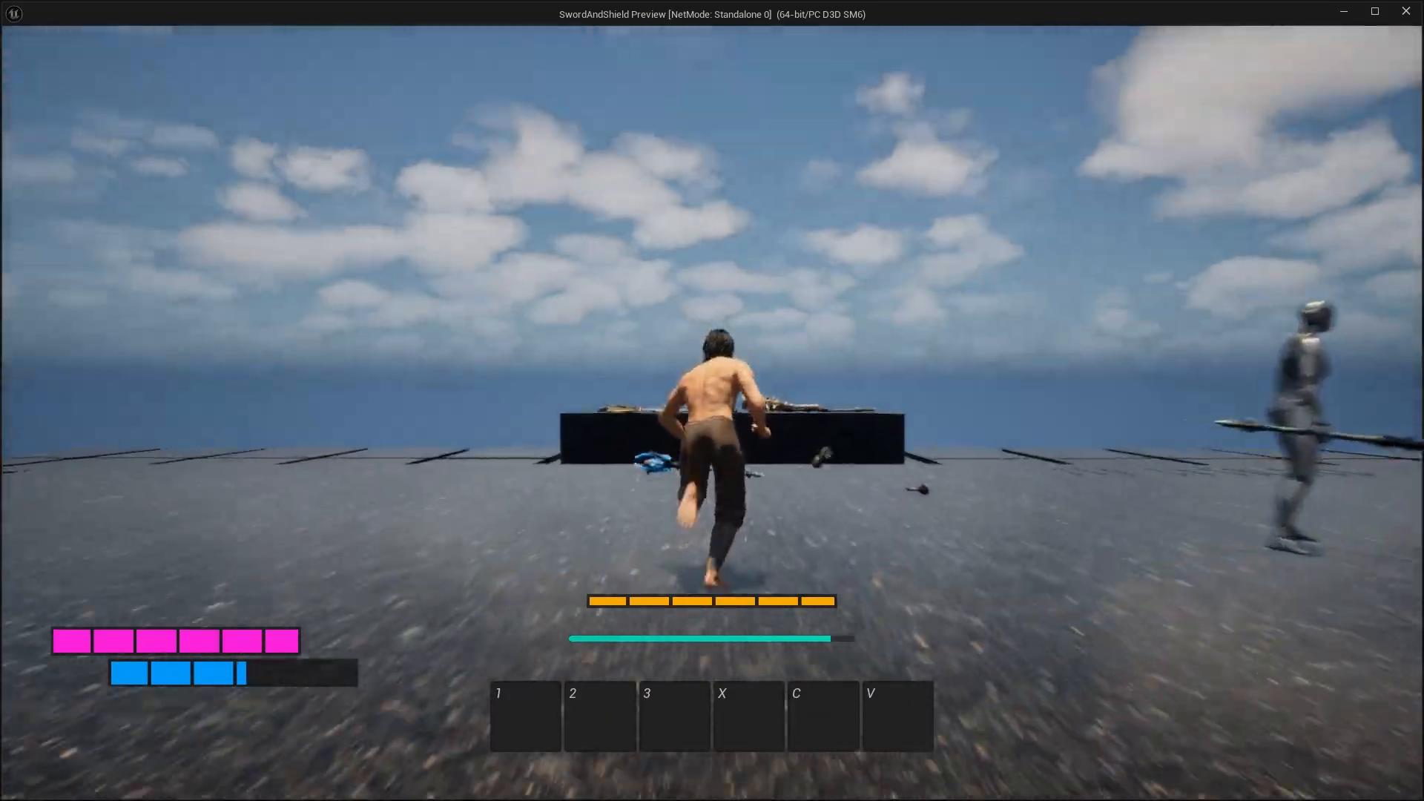
key("e")
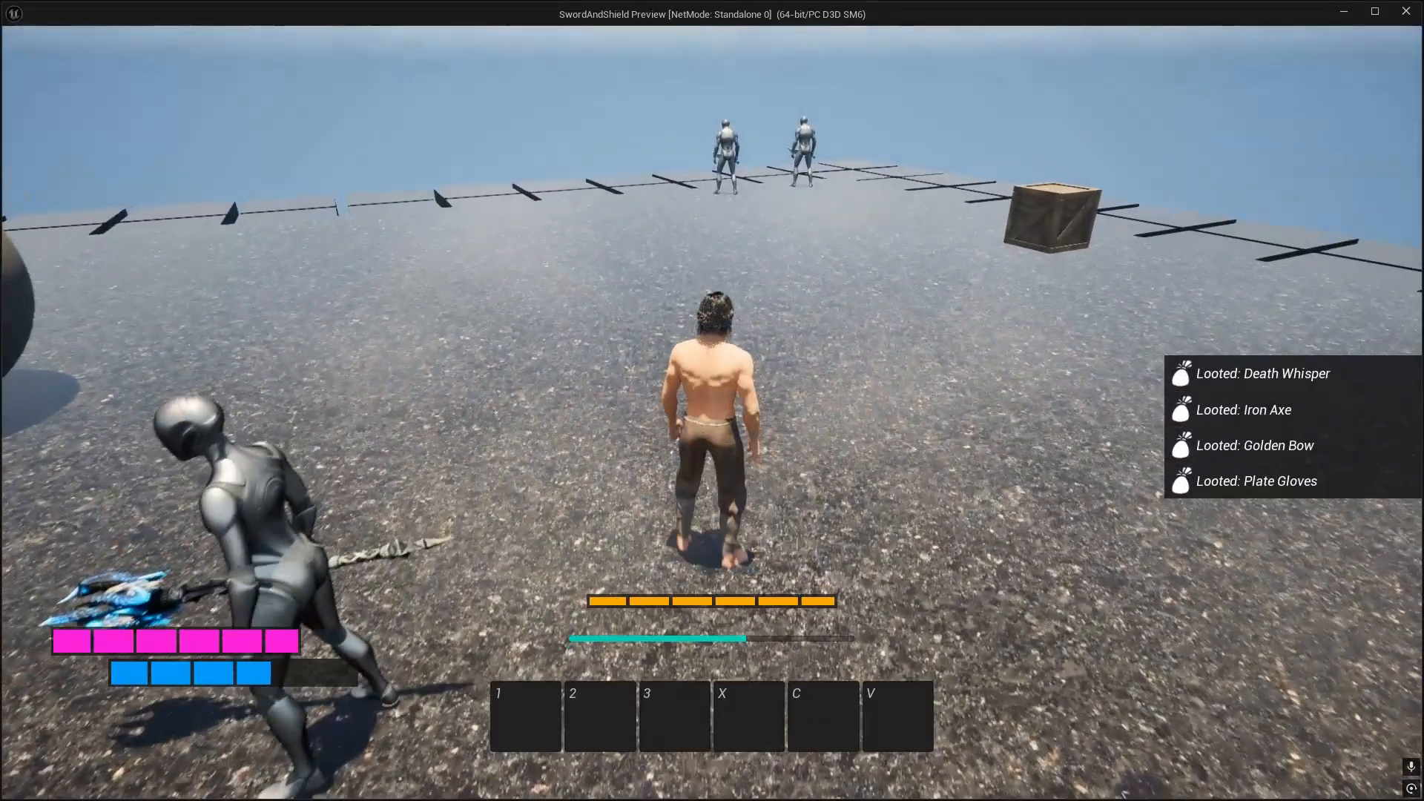
key("Tab")
right_click(860, 248)
key("Tab")
Step: Approach the two enemies, test blocking their attacks with the staff and end the play test
key("w")
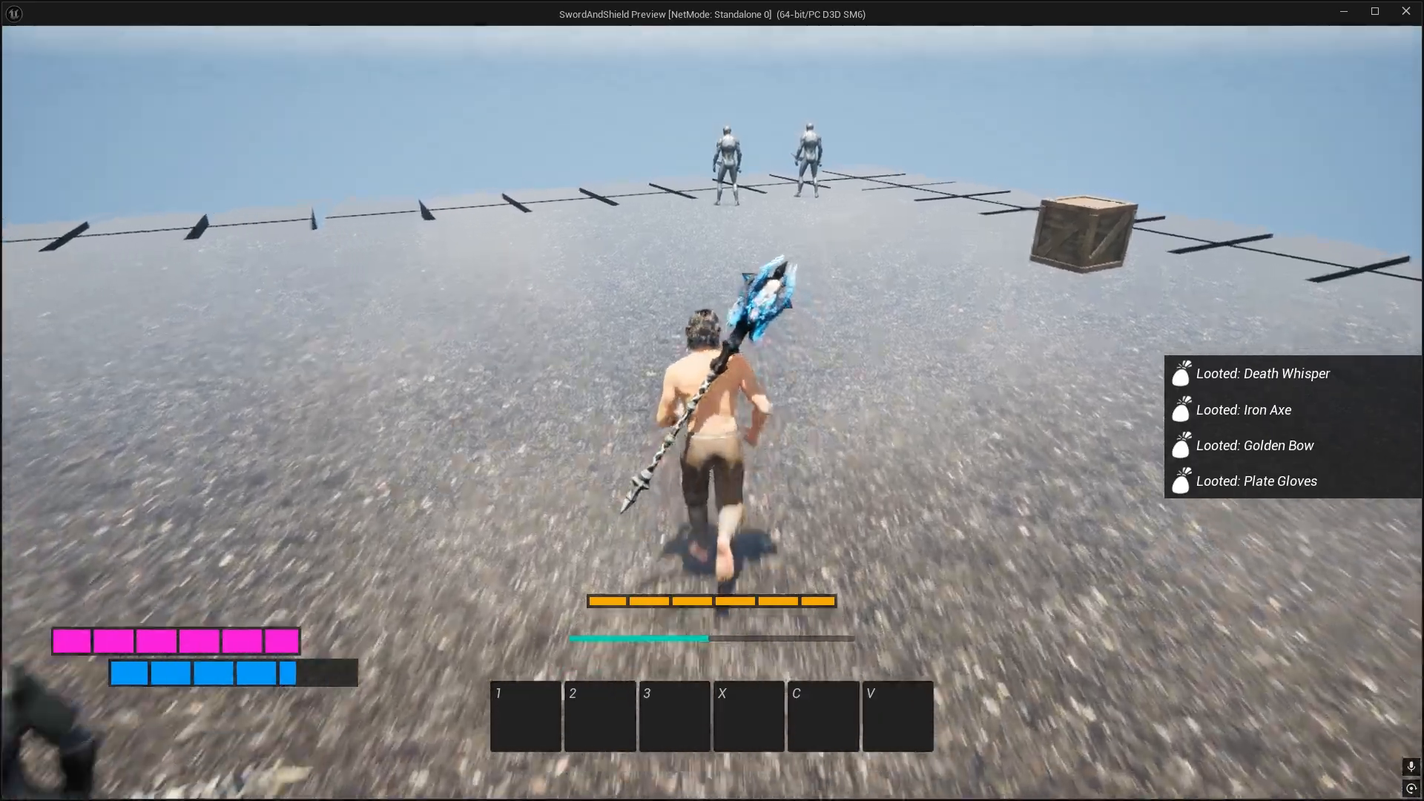
key("w")
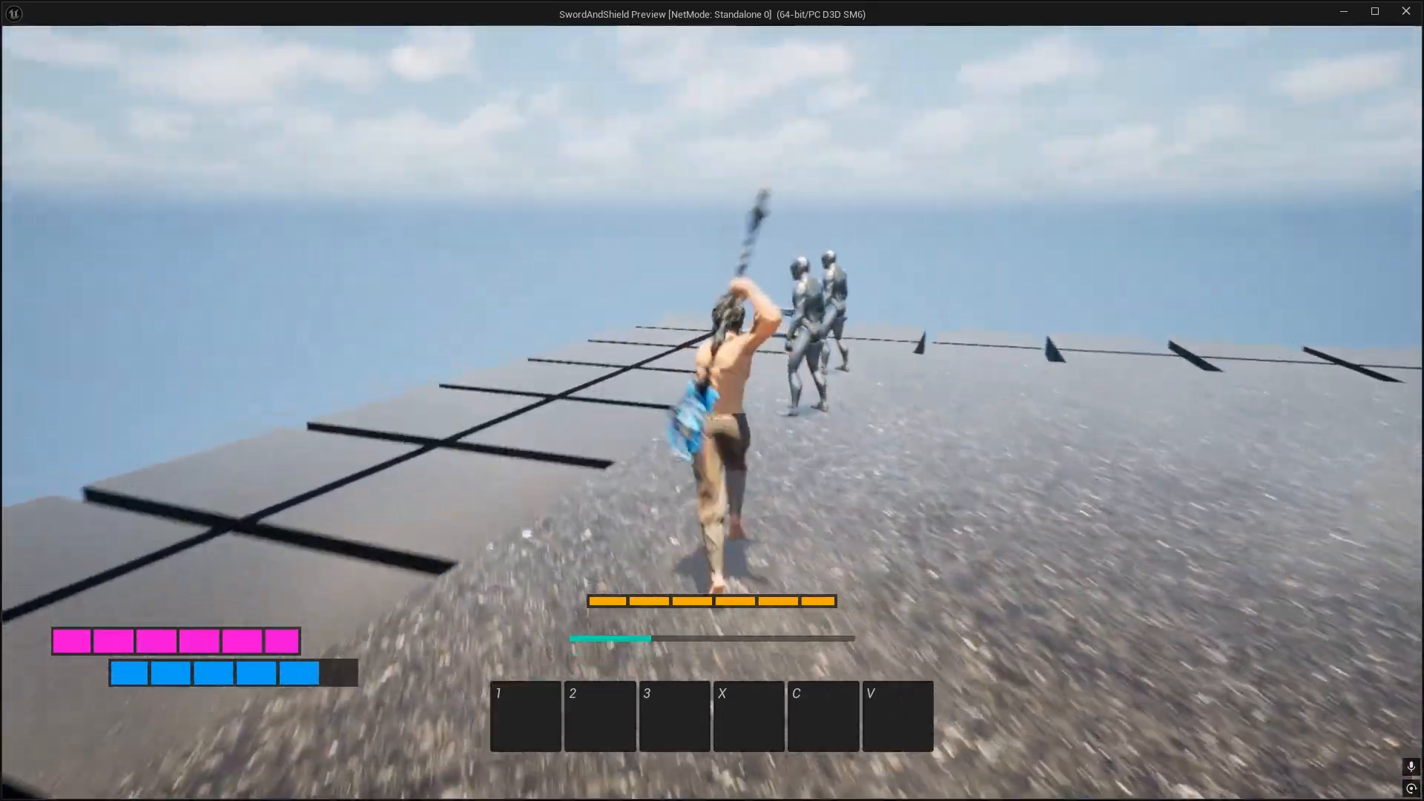
right_click(712, 413)
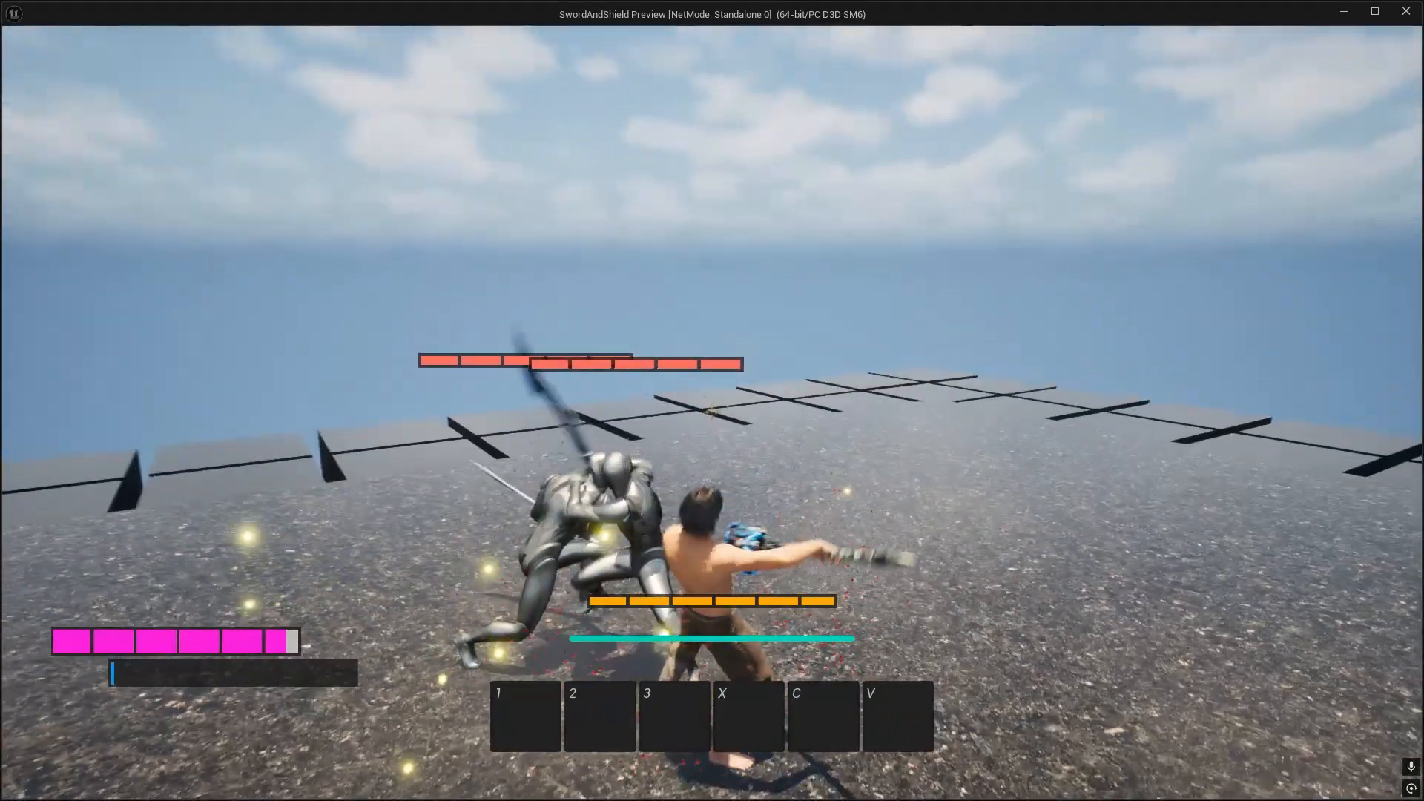
key("d")
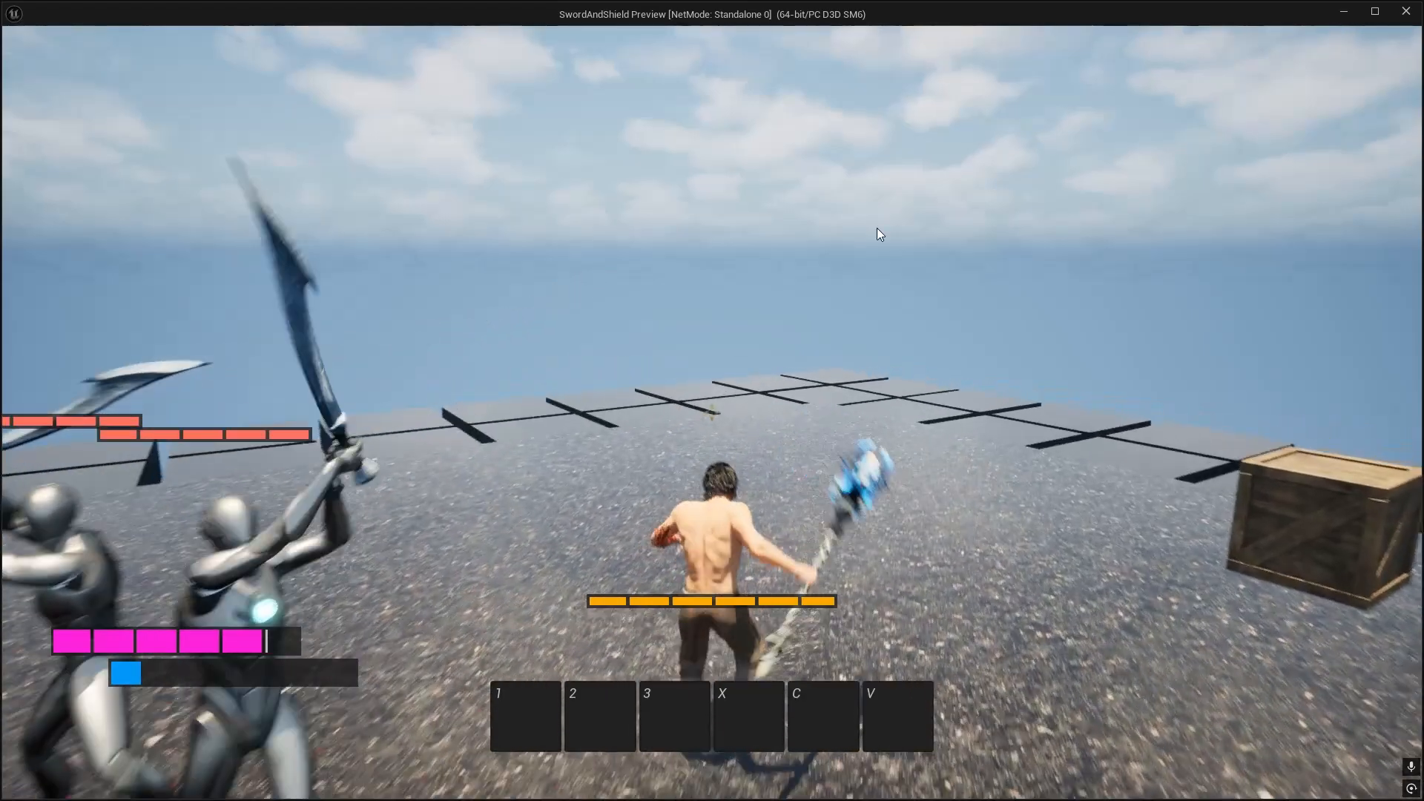
key("Escape")
Step: In ShieldCrack_NS, set the emitter's loop duration and the particle lifetime to 2.0, and save the system
left_click(616, 28)
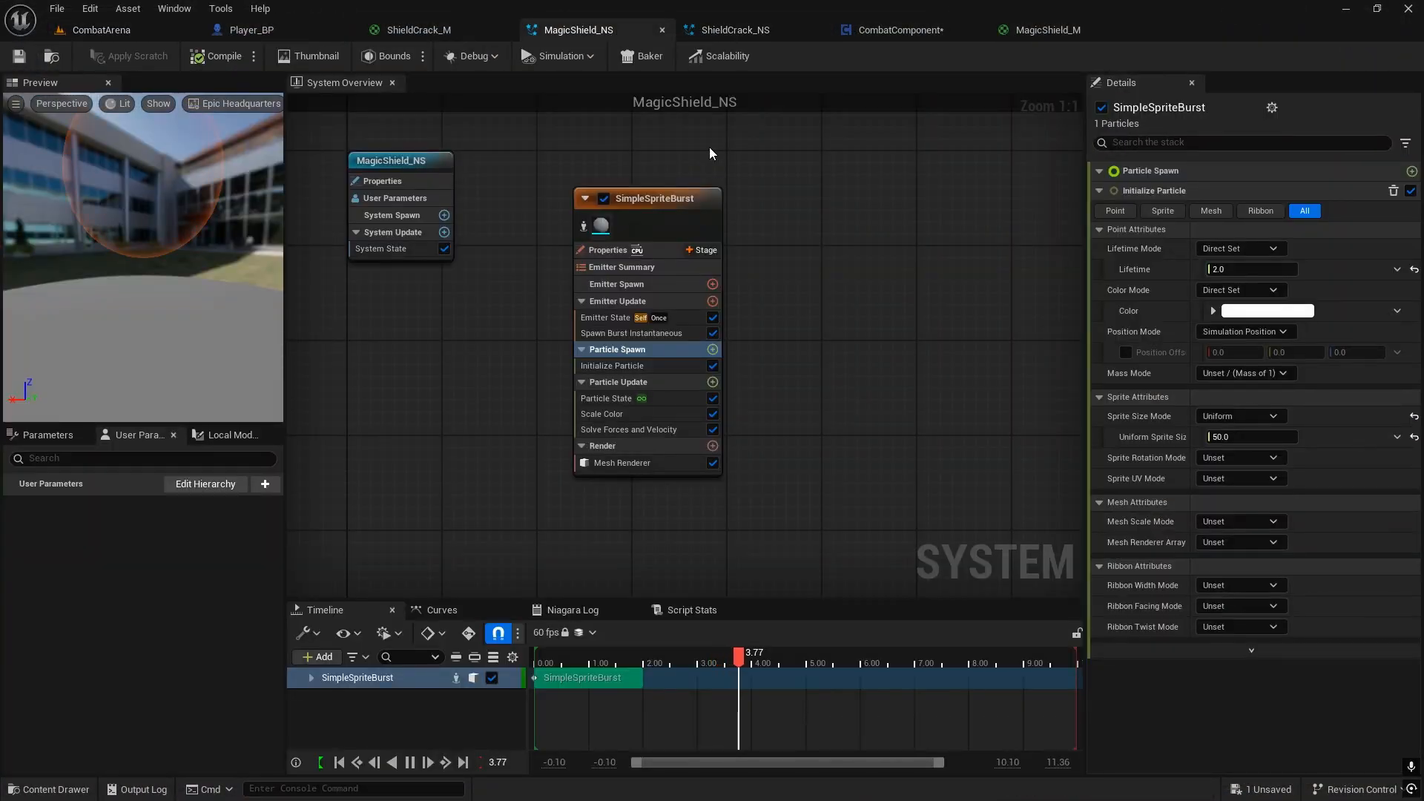
left_click(722, 36)
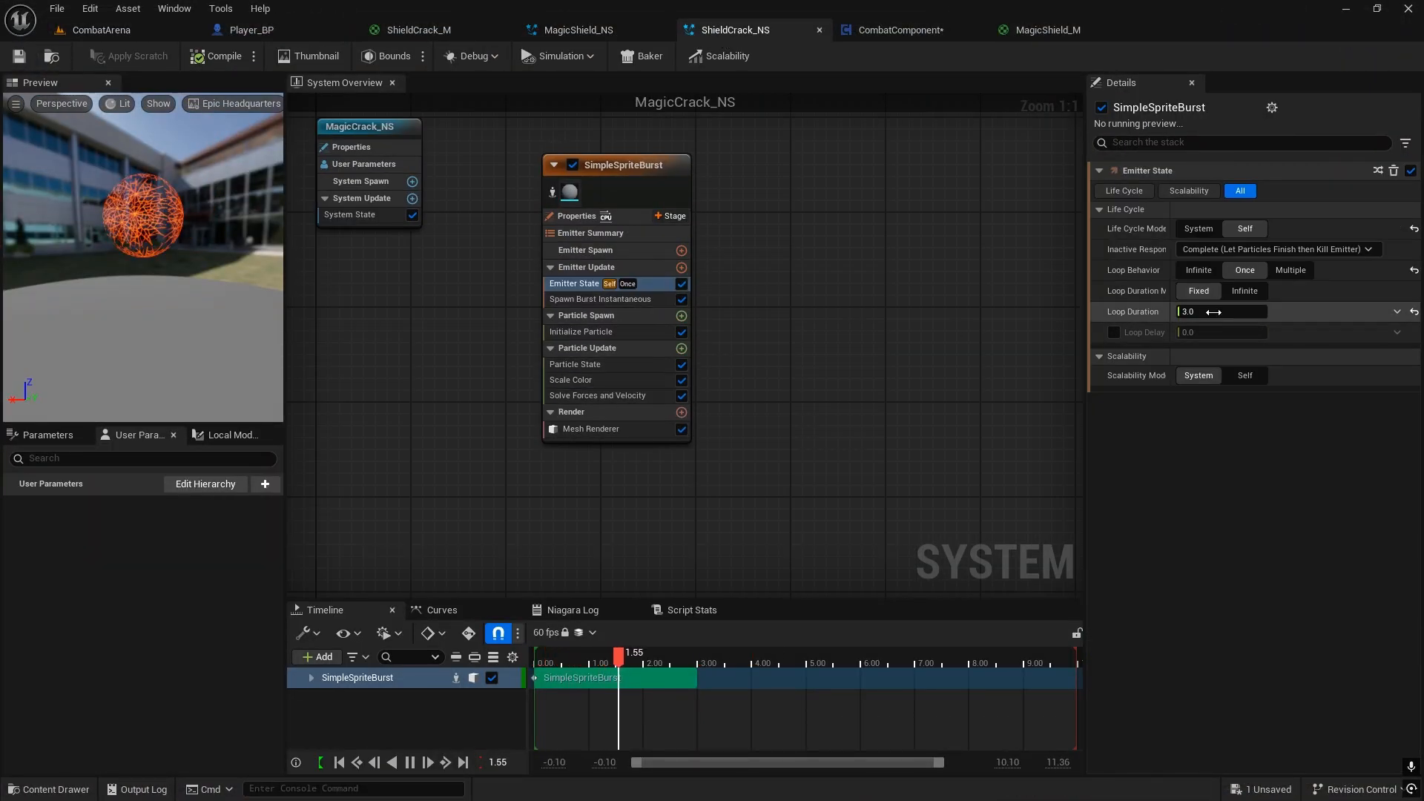
left_click(582, 333)
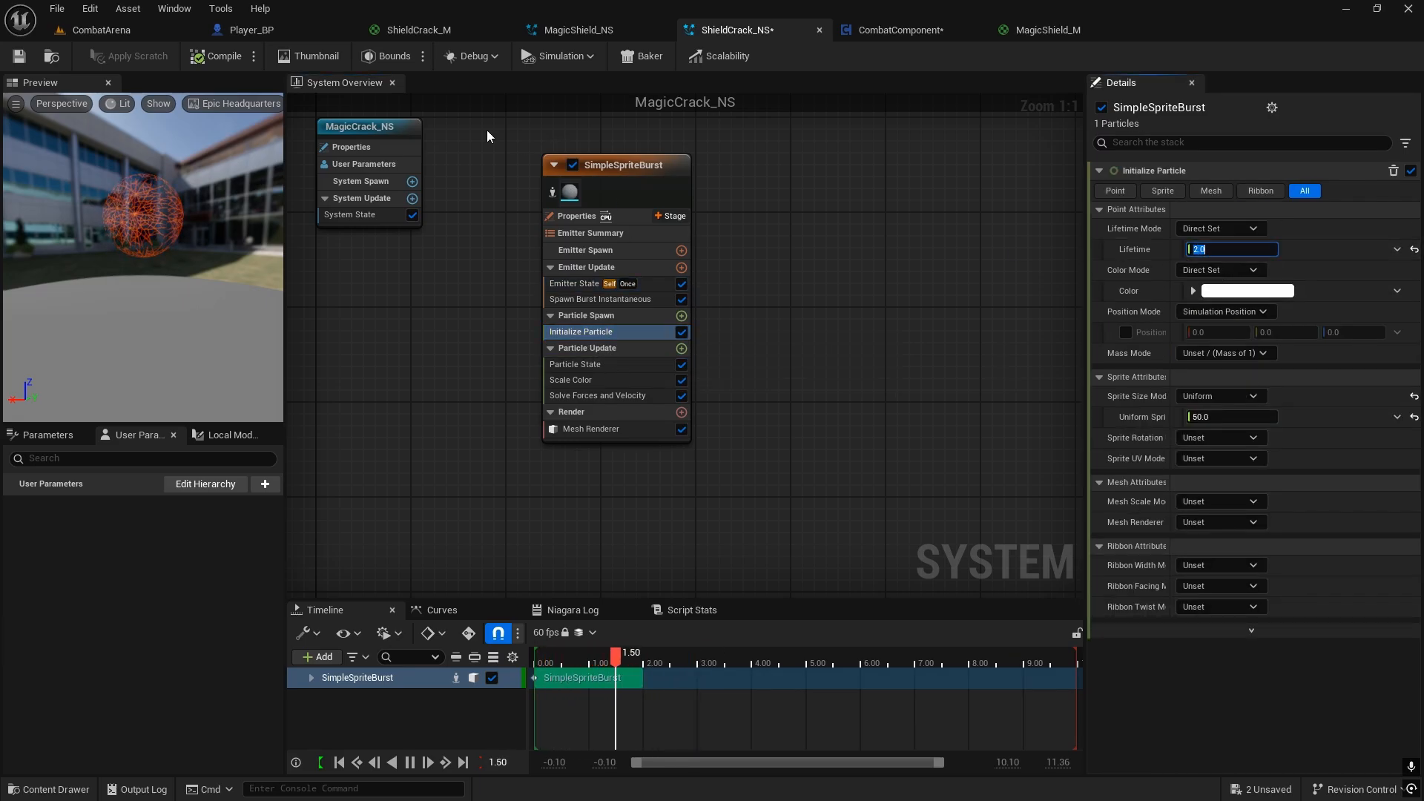
left_click(19, 56)
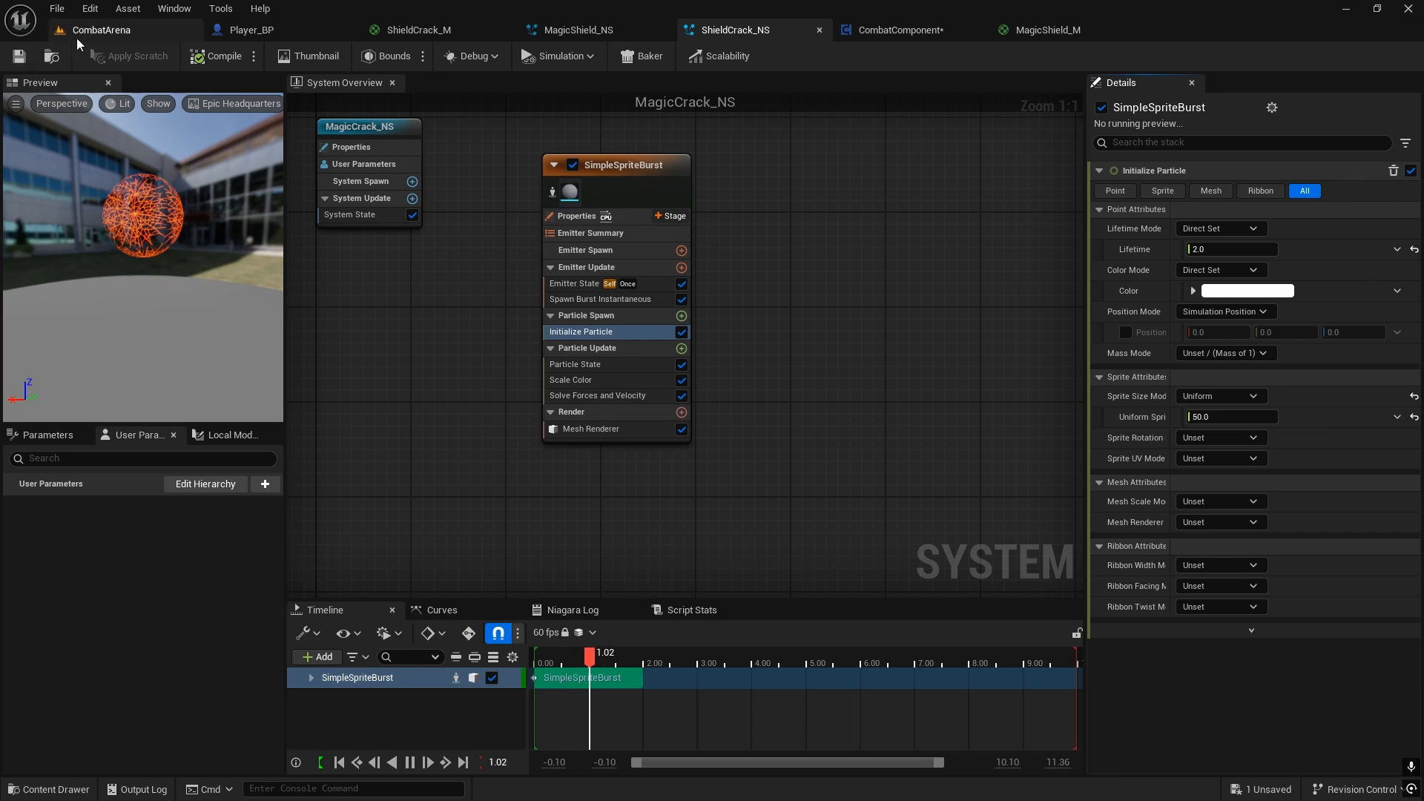
Step: Play-test CombatArena again, looting the weapons at the table and equipping the Death Whisper staff
left_click(79, 37)
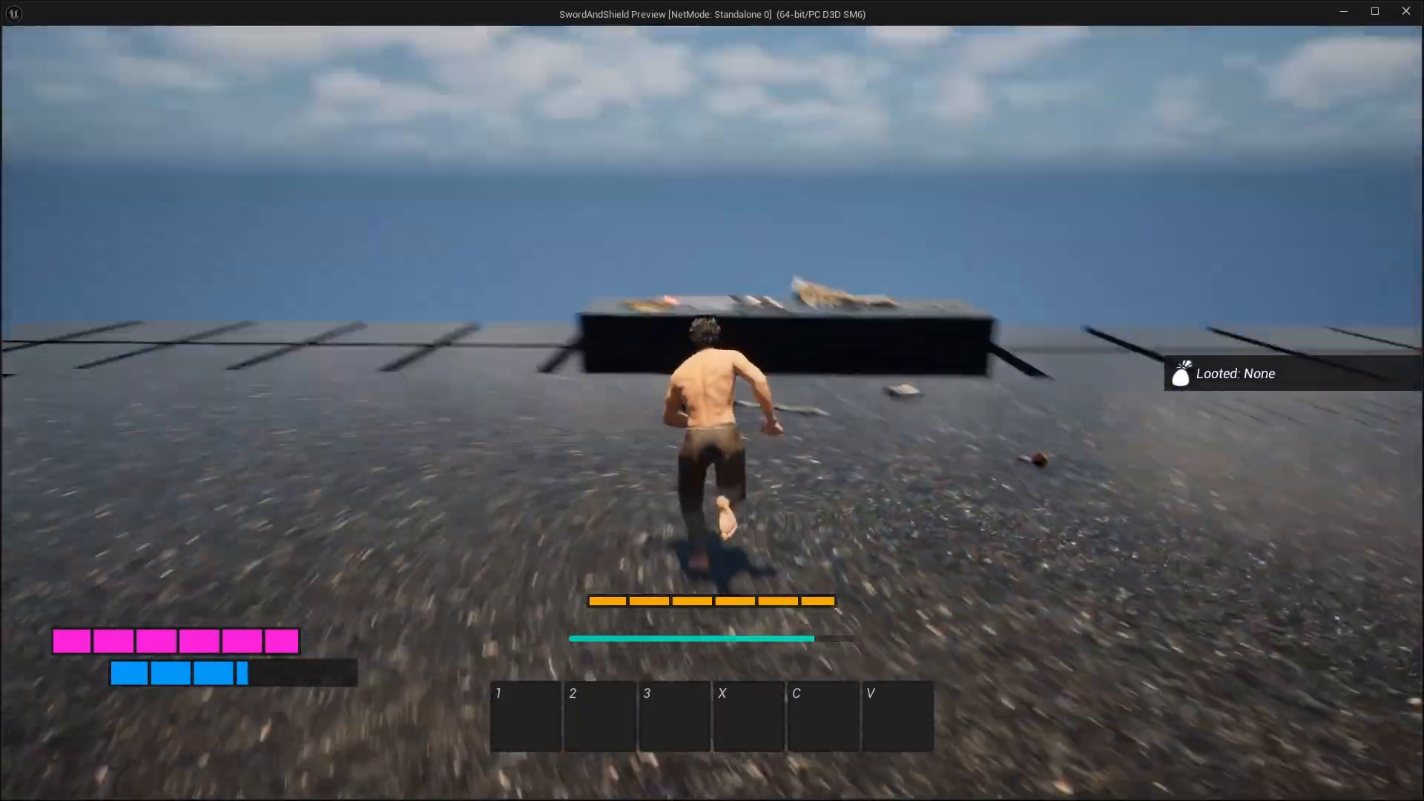
key("e")
key("e")
key("e")
key("e")
key("Tab")
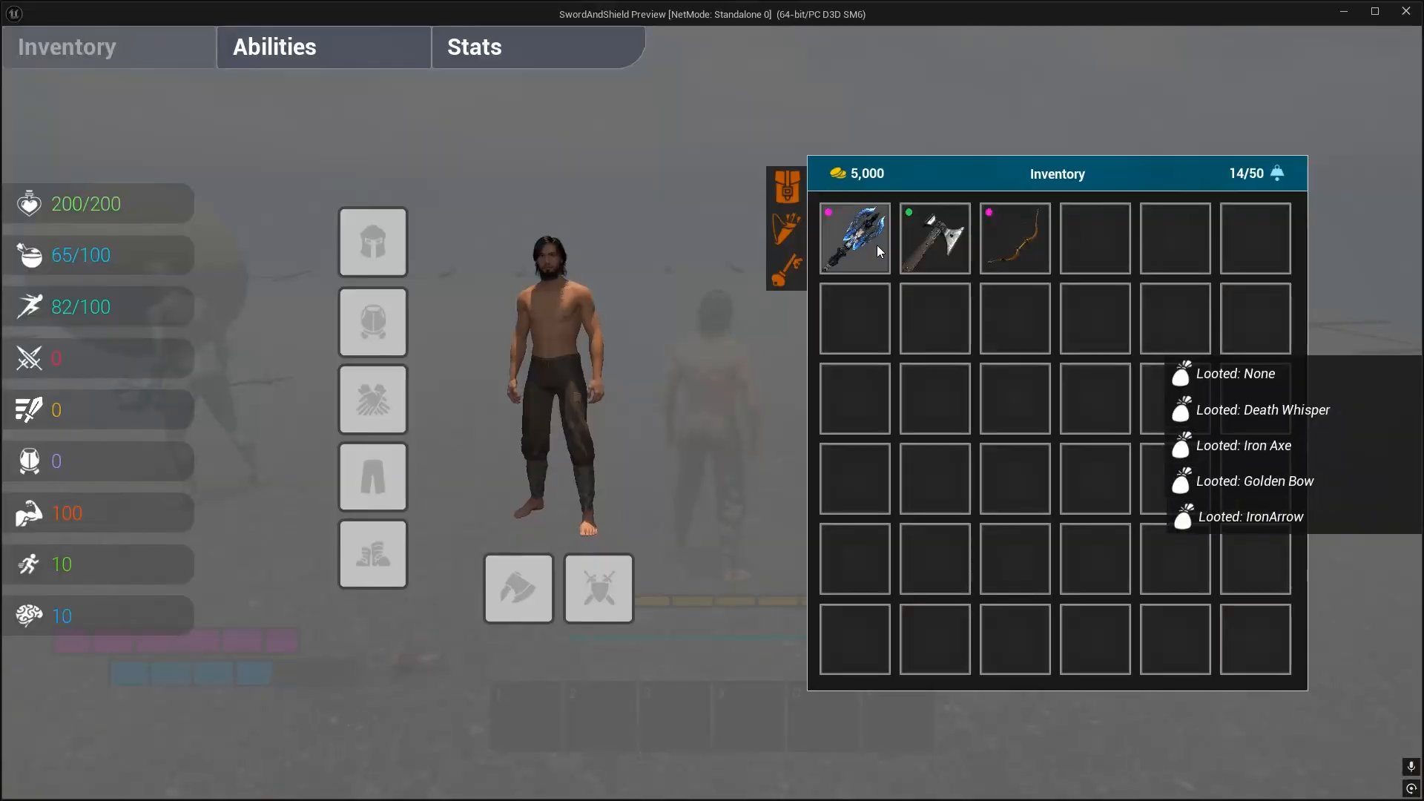
right_click(876, 245)
key("Tab")
Step: Draw the staff, approach the two enemies and block their attacks to check the shield crack effect
key("w")
key("r")
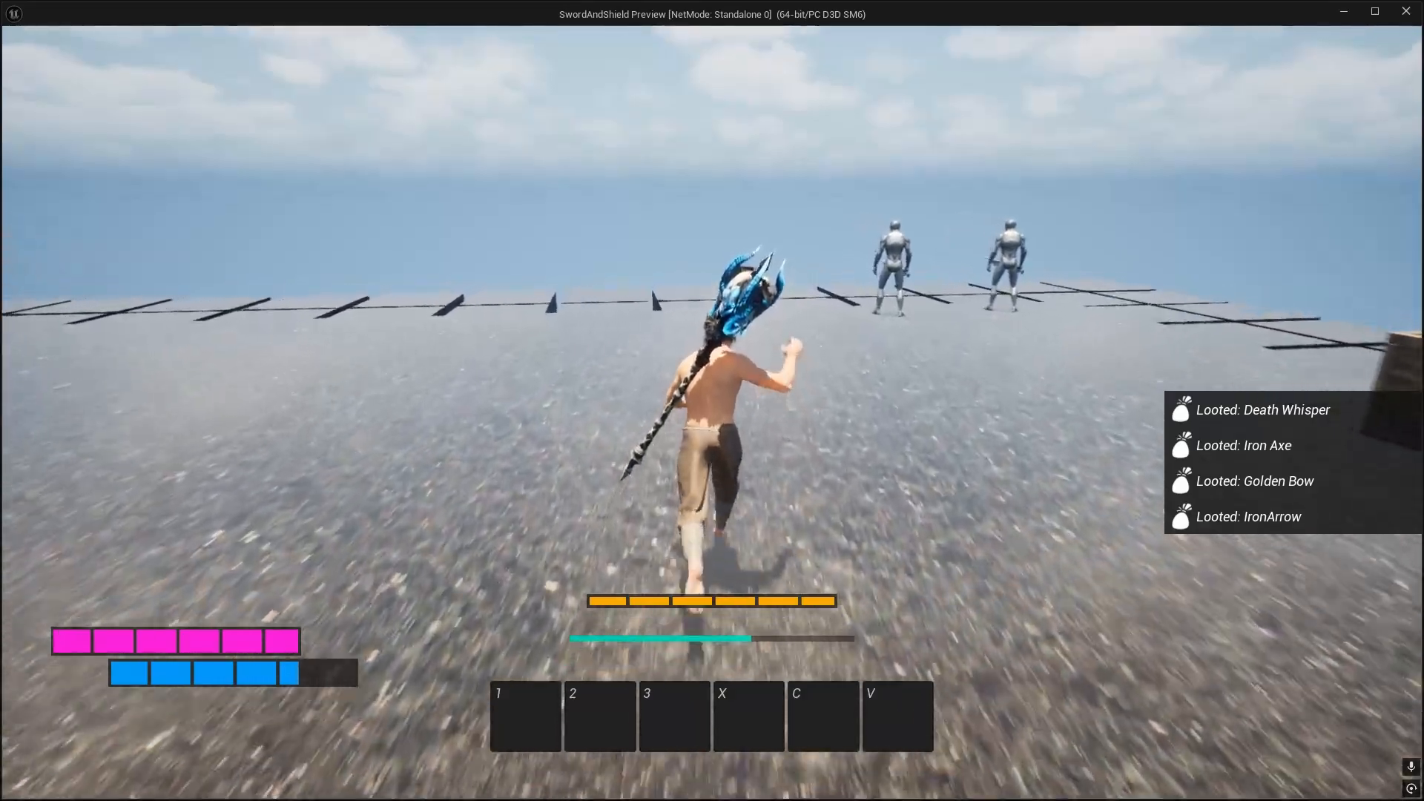
key("w")
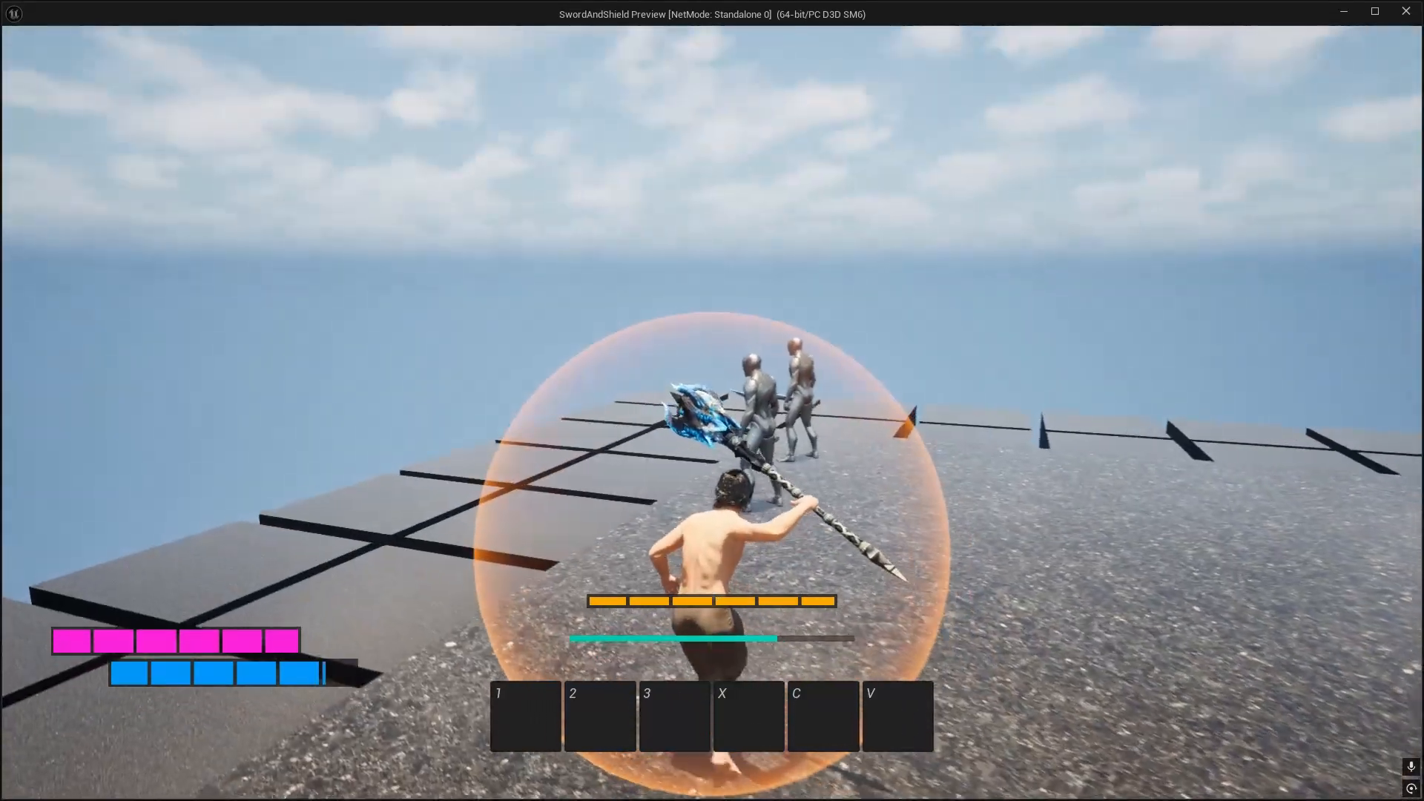
key("w")
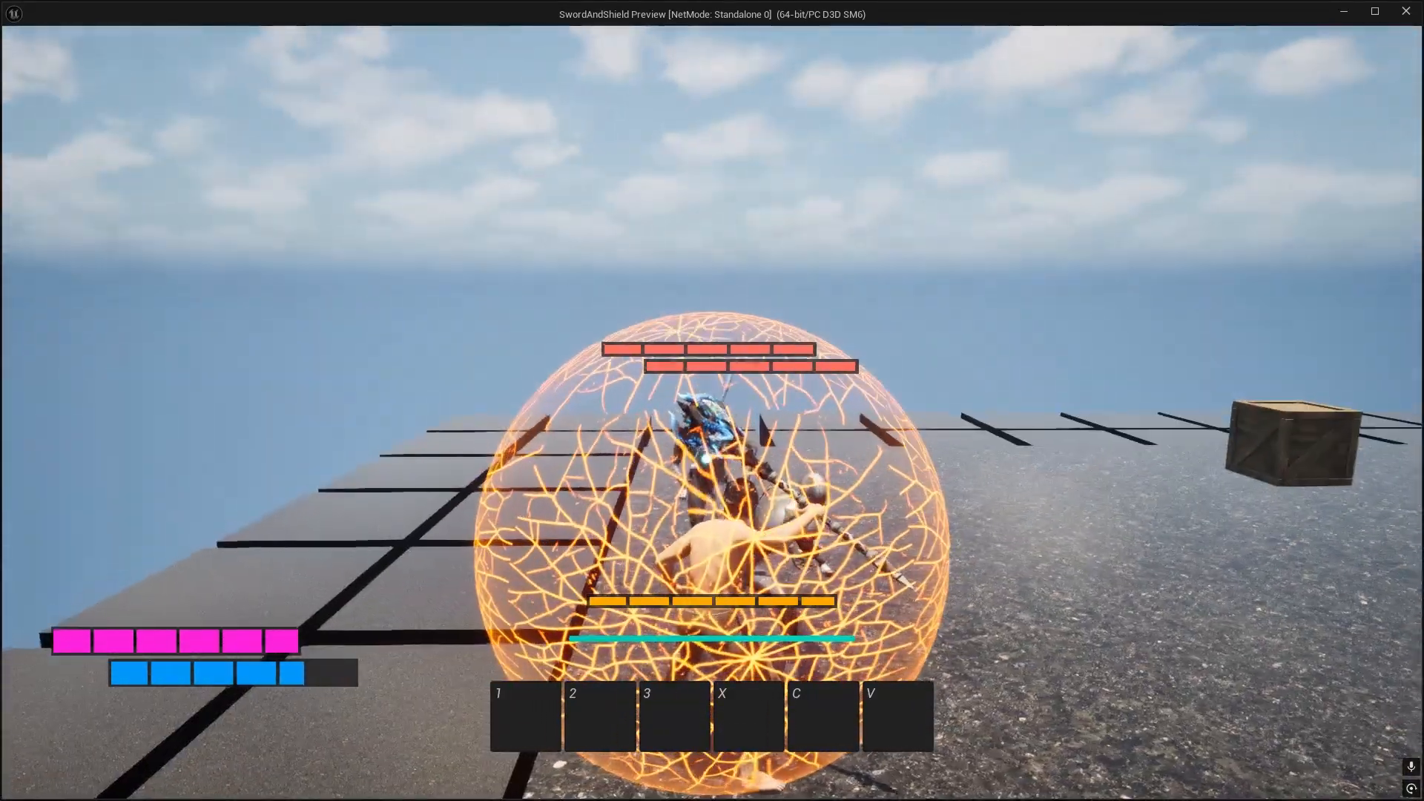
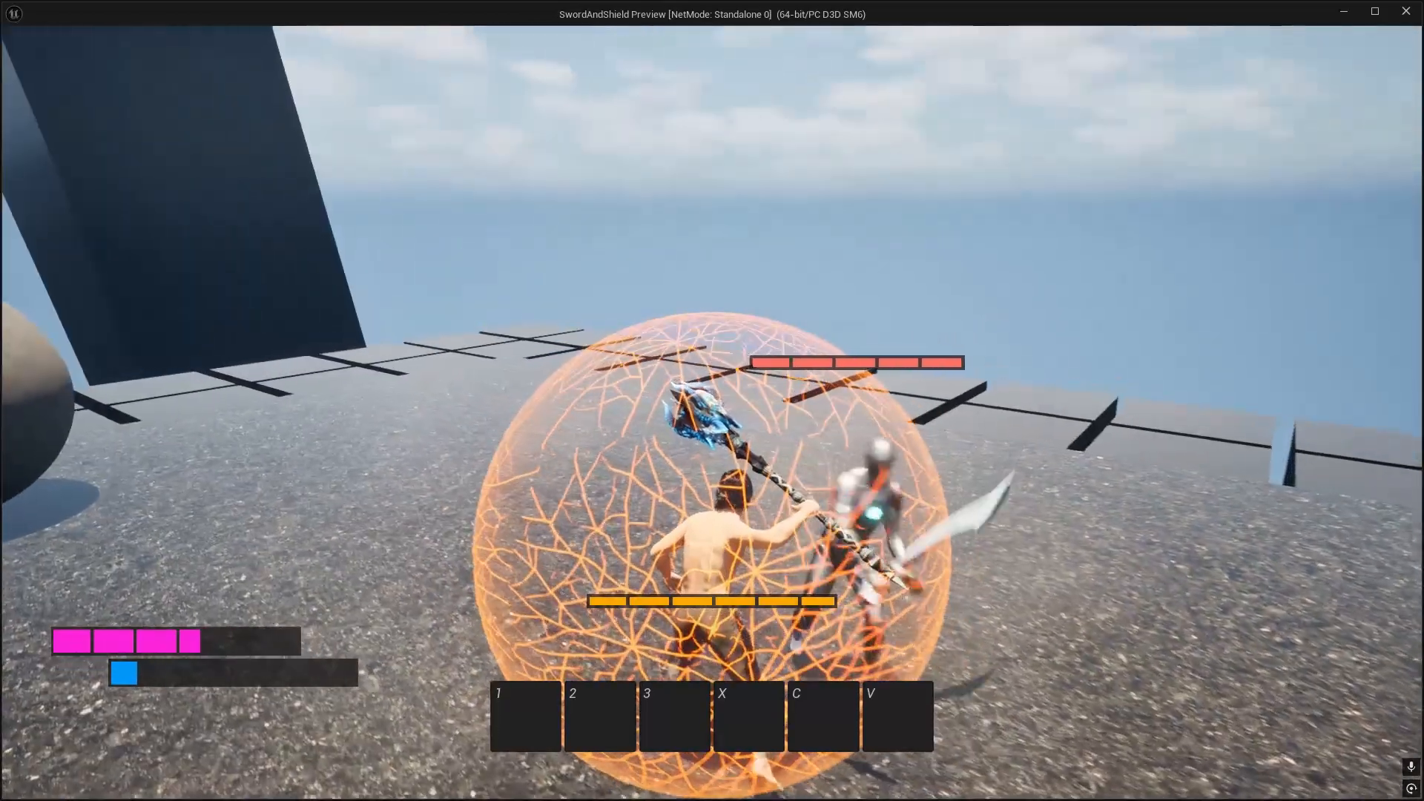
Step: End the play test and open the ThirdPerson project's Effects folder among the content assets
key("Escape")
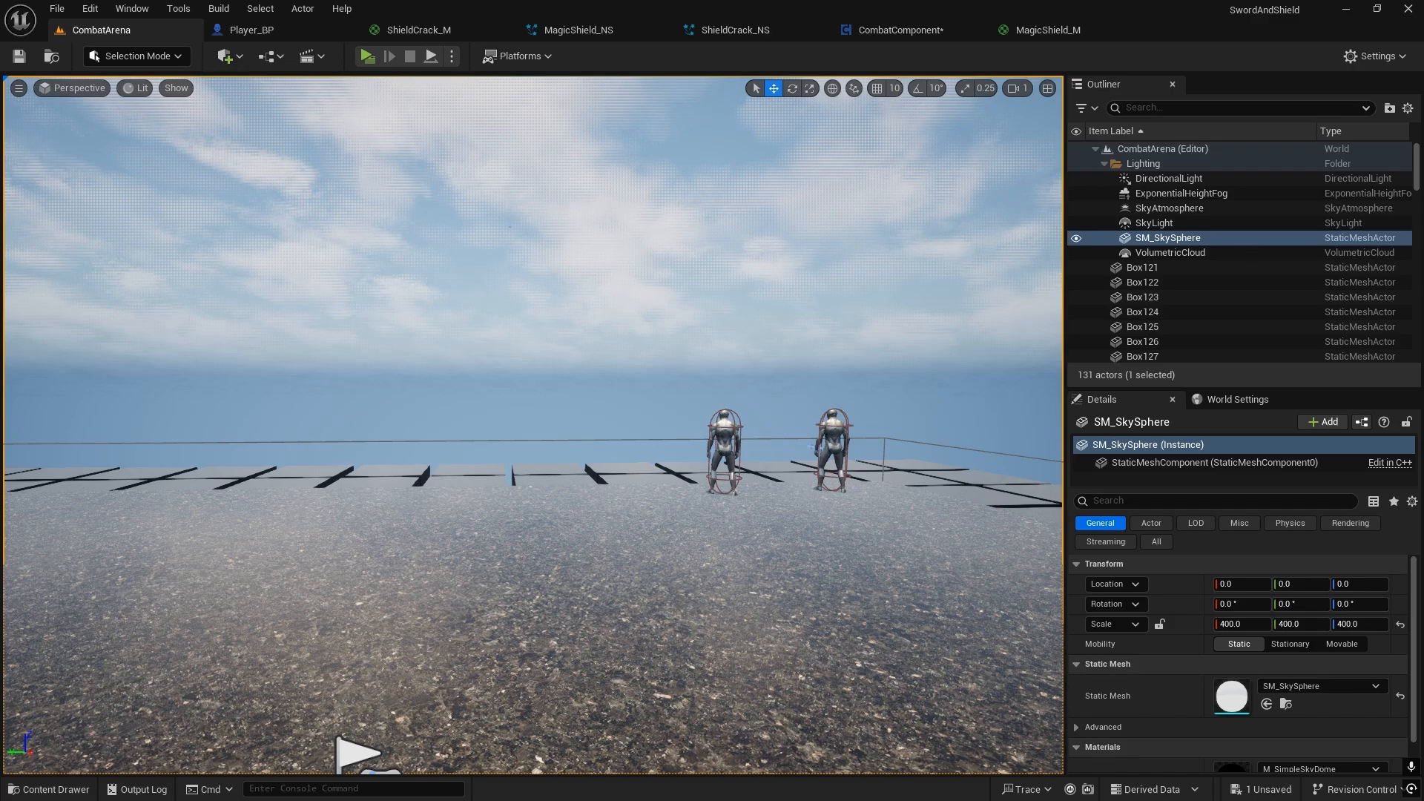
key("ctrl+space")
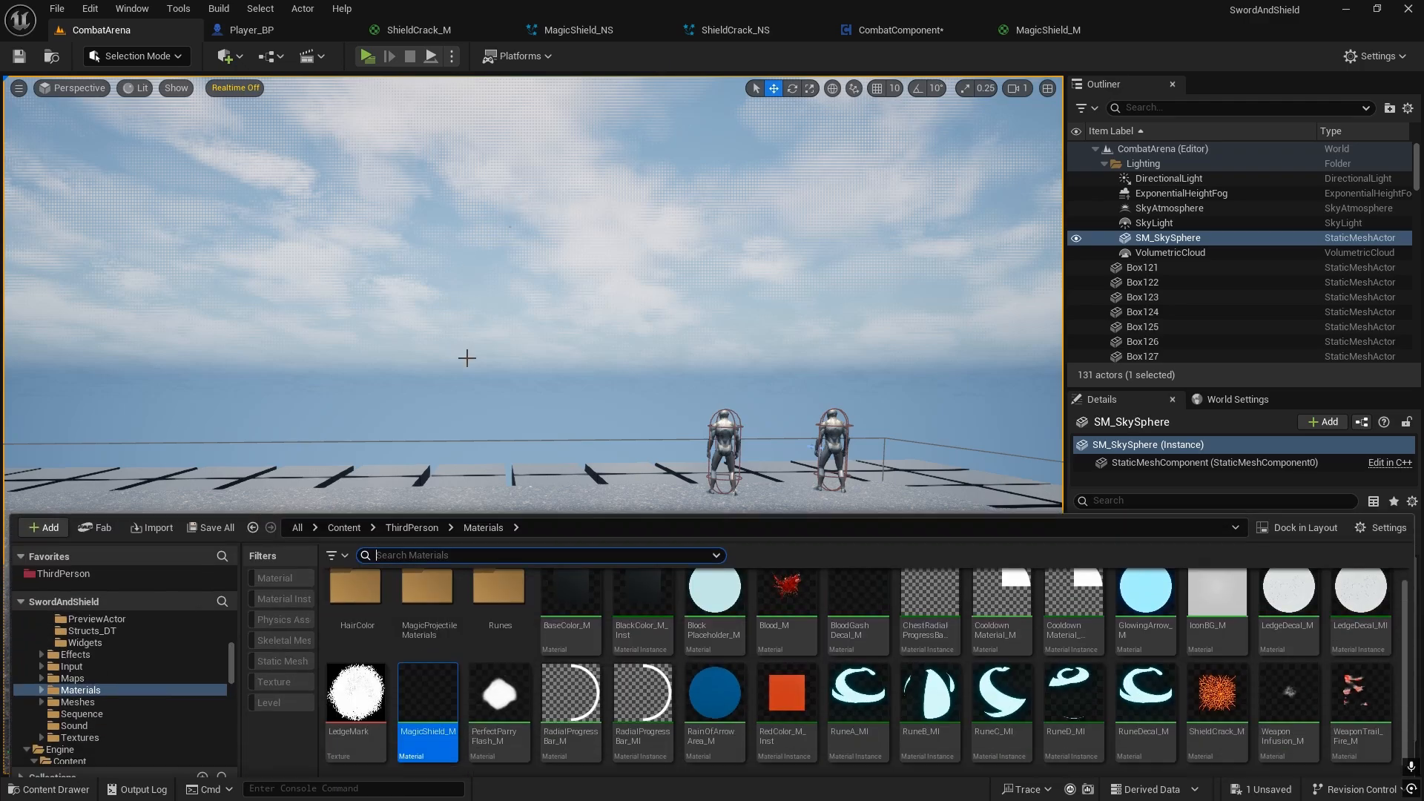
left_click(418, 515)
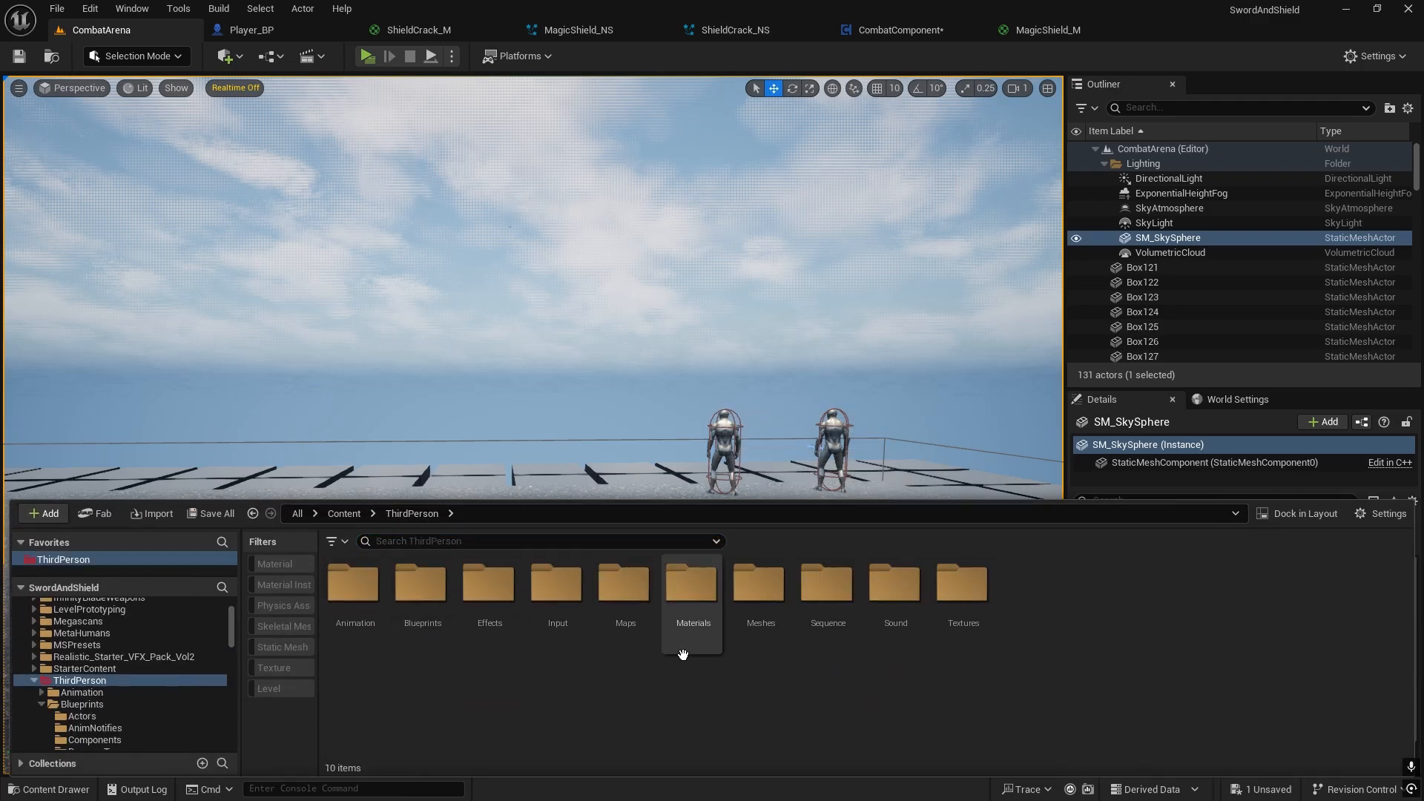
left_click(486, 598)
double_click(509, 598)
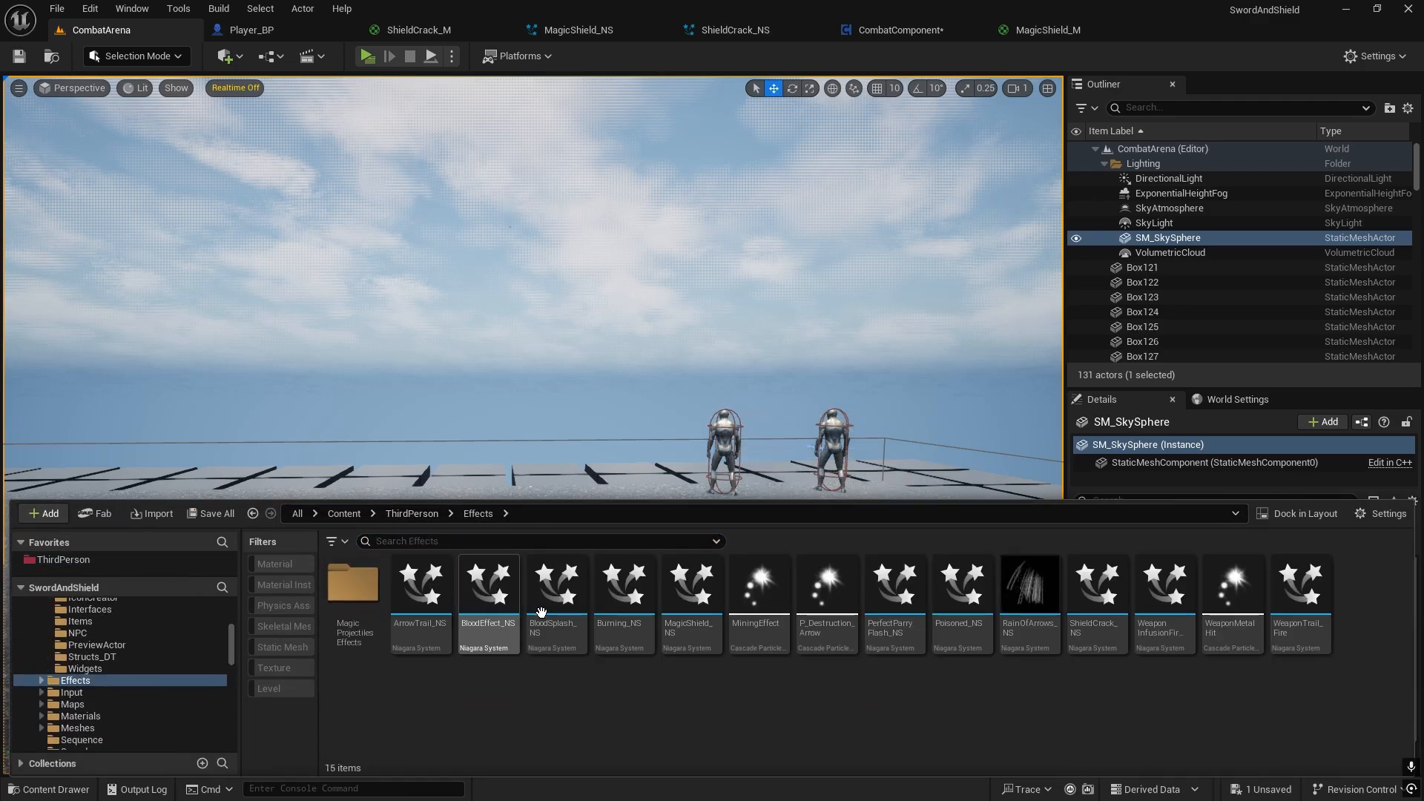
Step: Create a Niagara system in the Effects folder based on the KillParticles emitter and name it ShieldBurst_NS
right_click(648, 695)
mouse_move(764, 438)
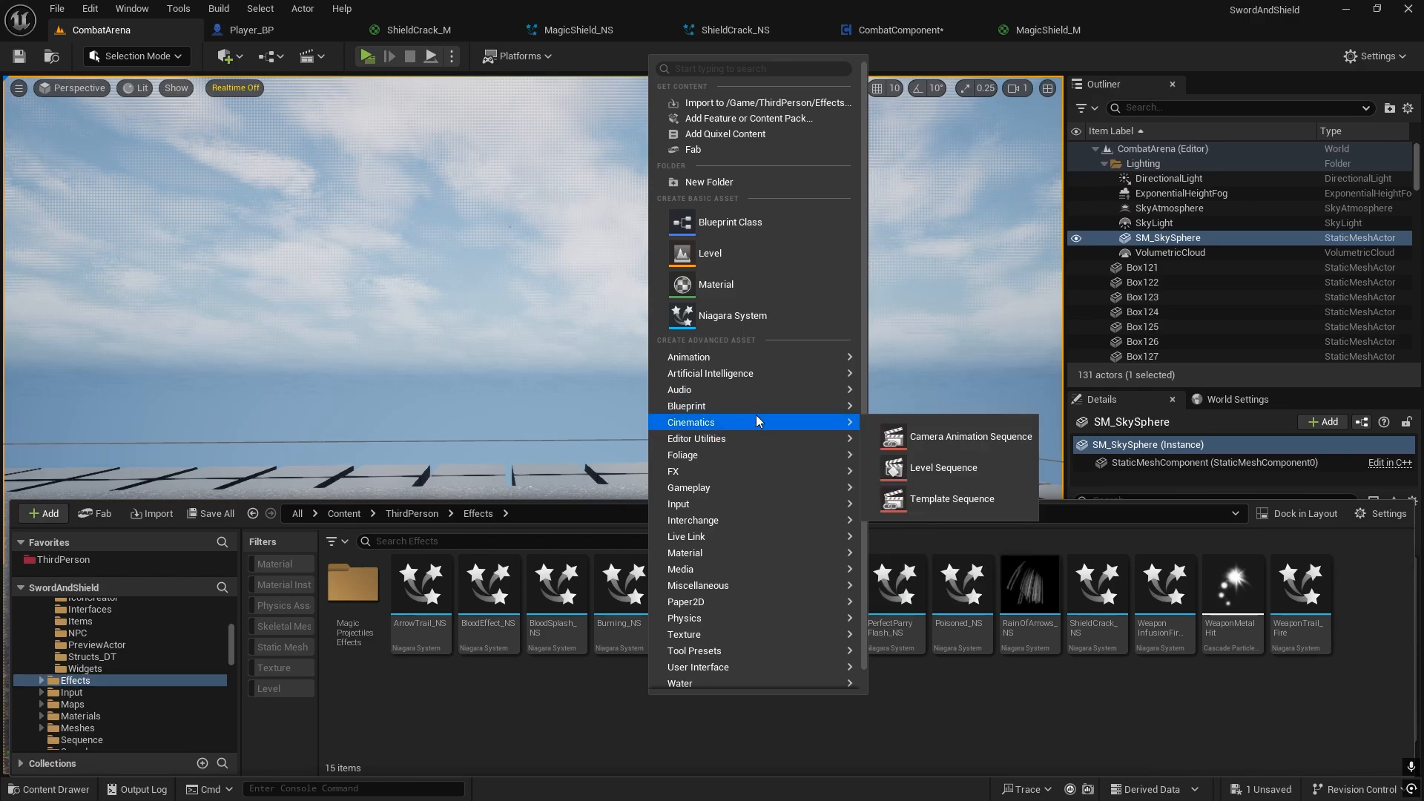
left_click(727, 307)
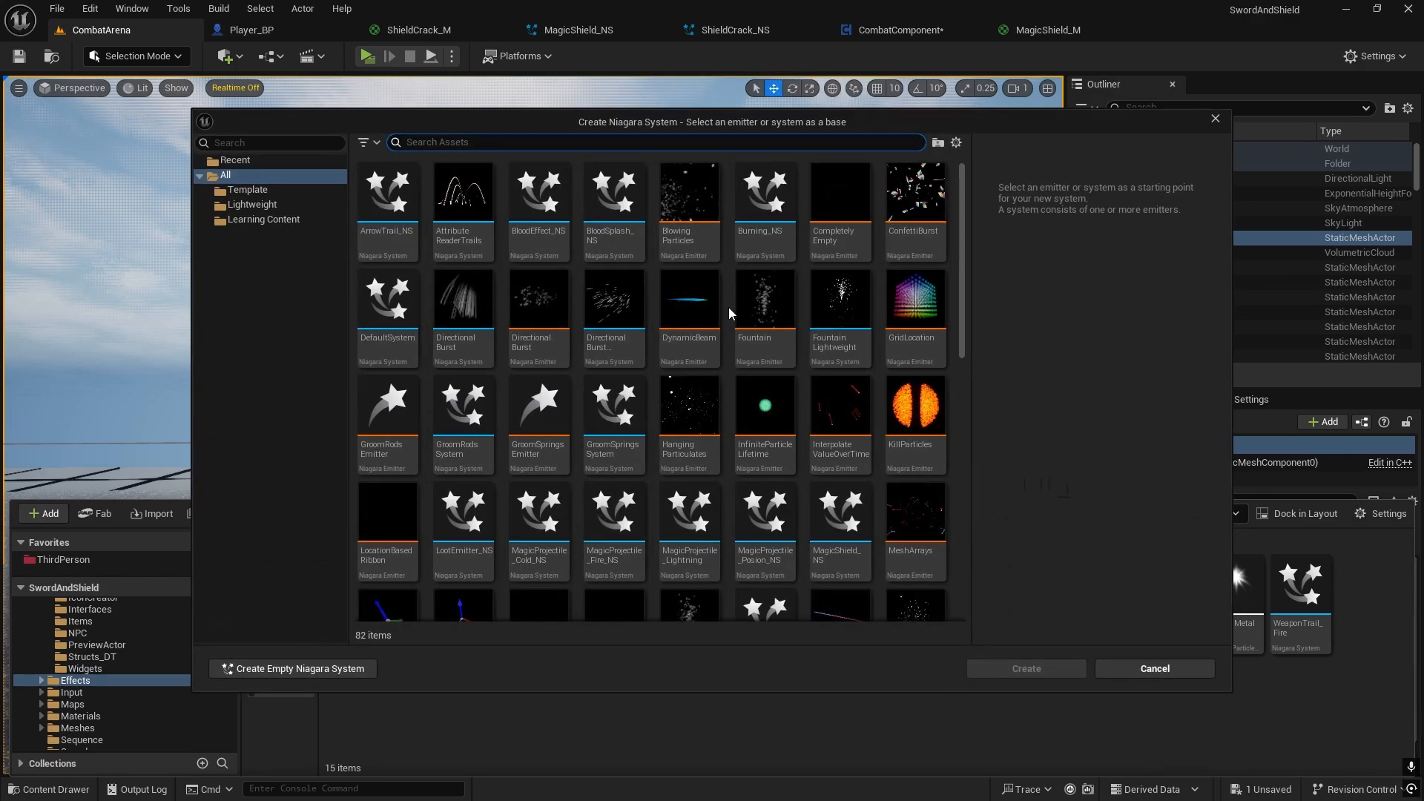
scroll(860, 319, "down", 1)
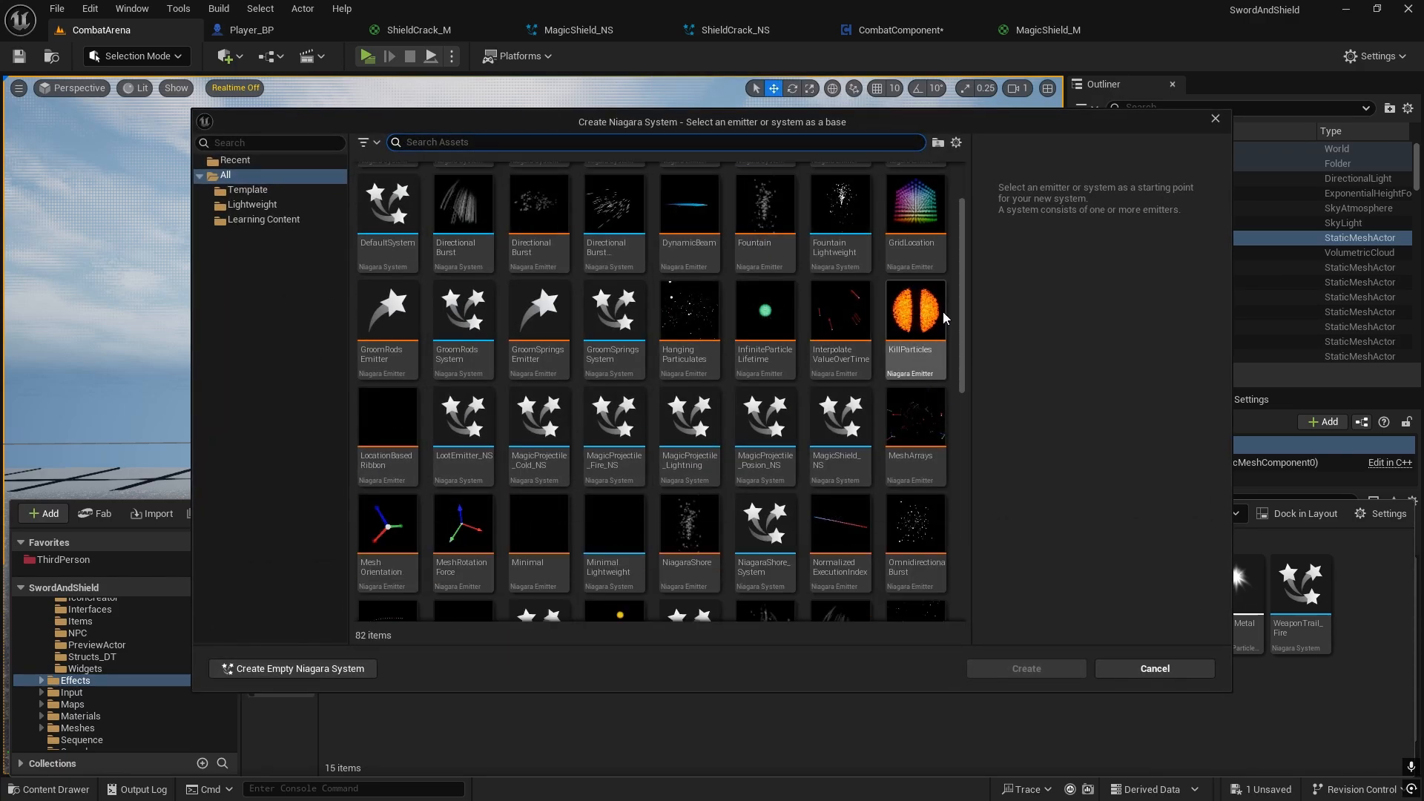
mouse_move(928, 311)
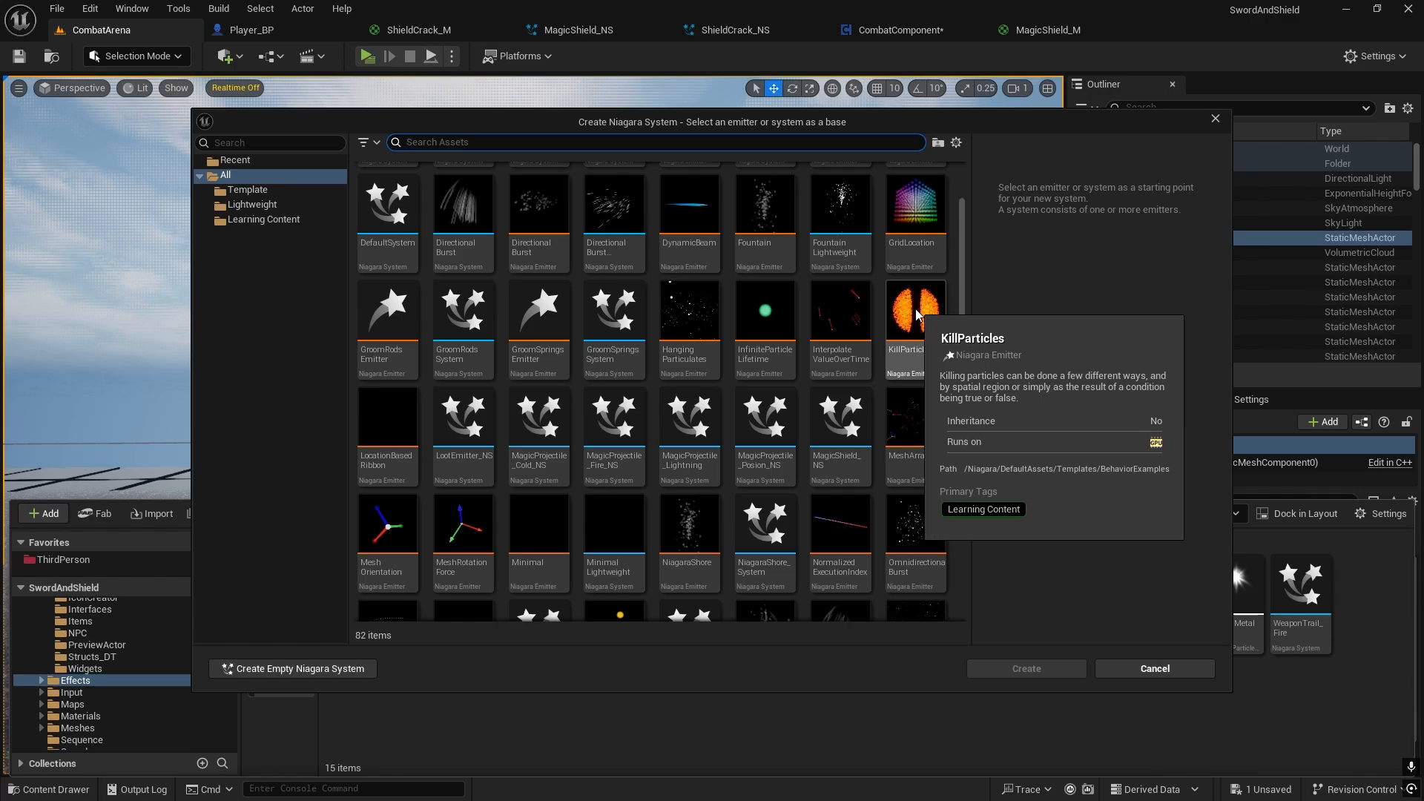
left_click(928, 312)
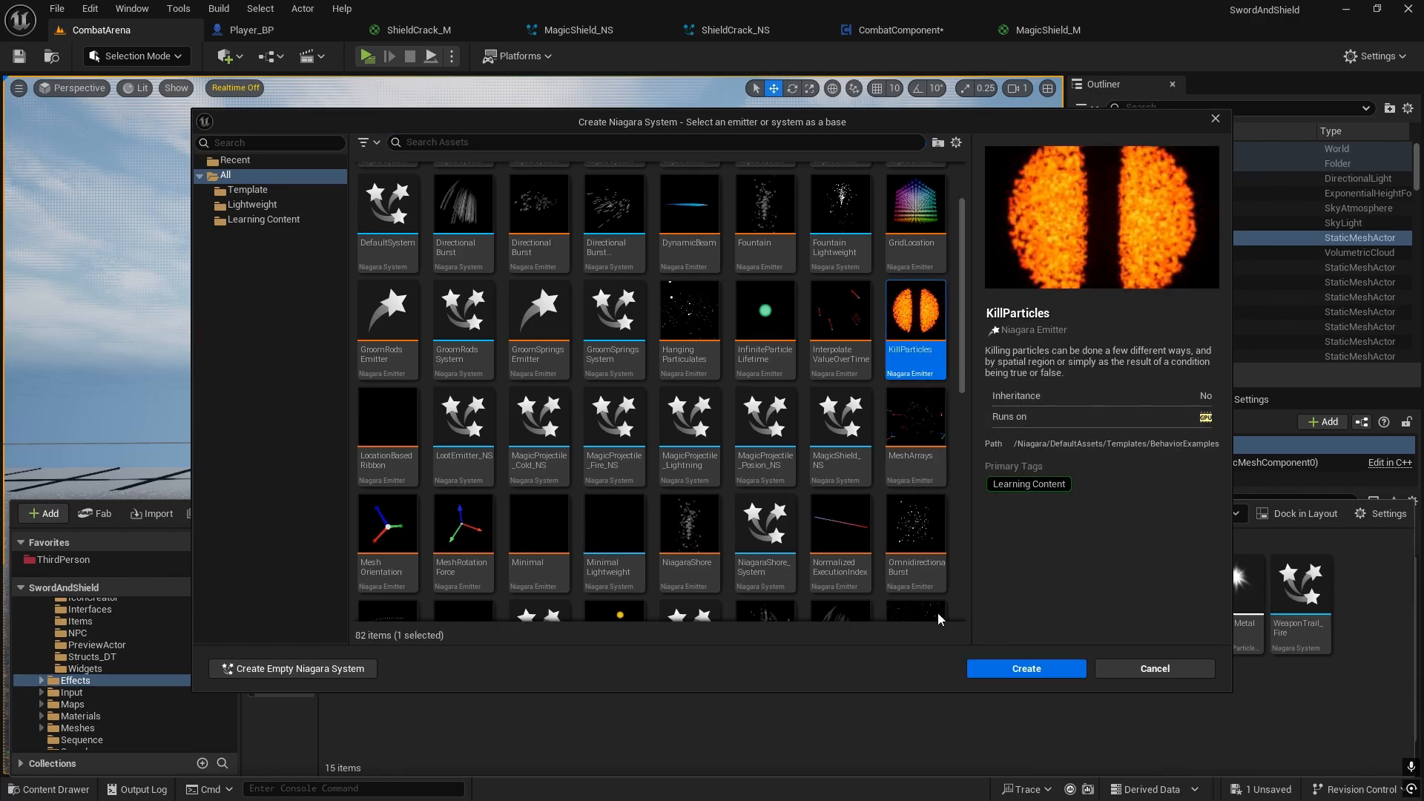
left_click(1019, 668)
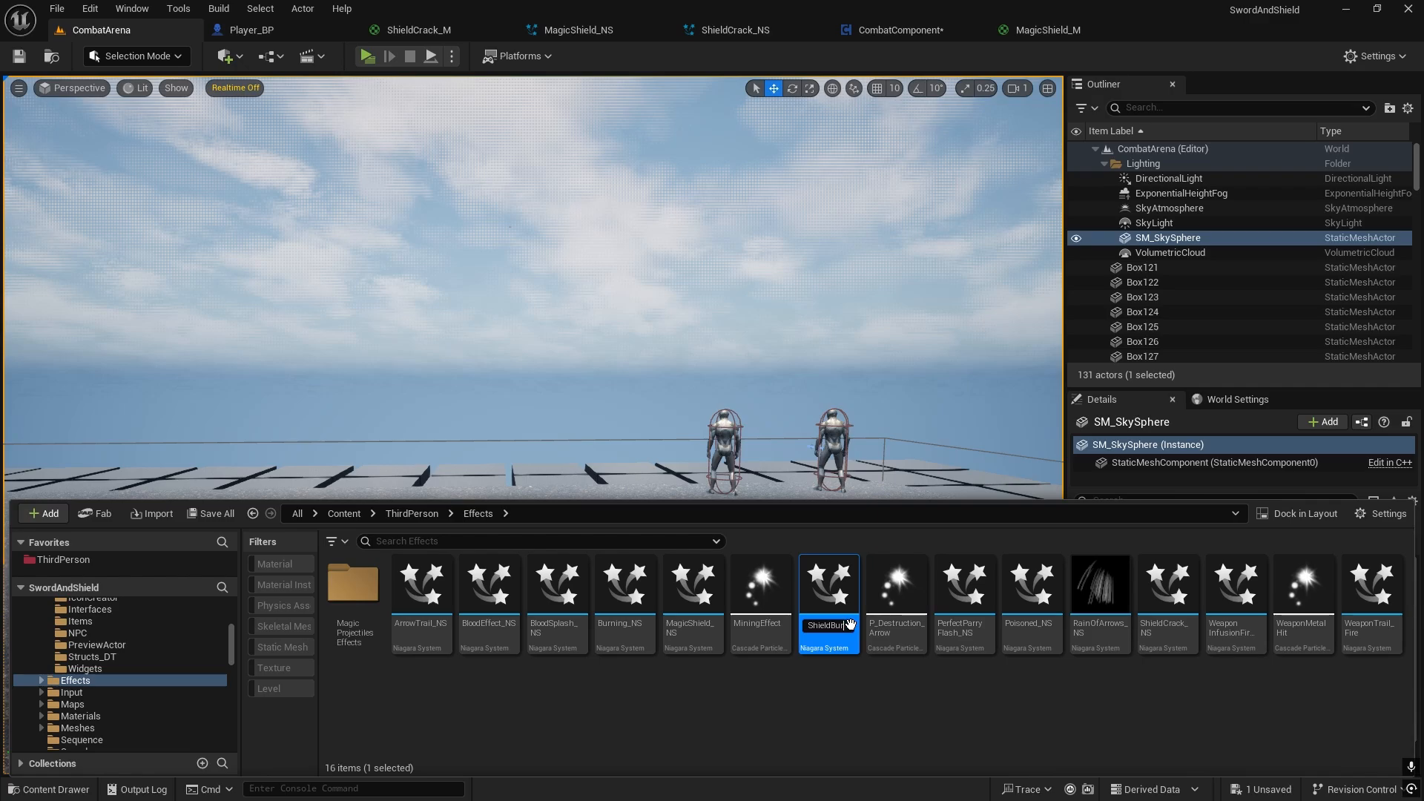
key("Return")
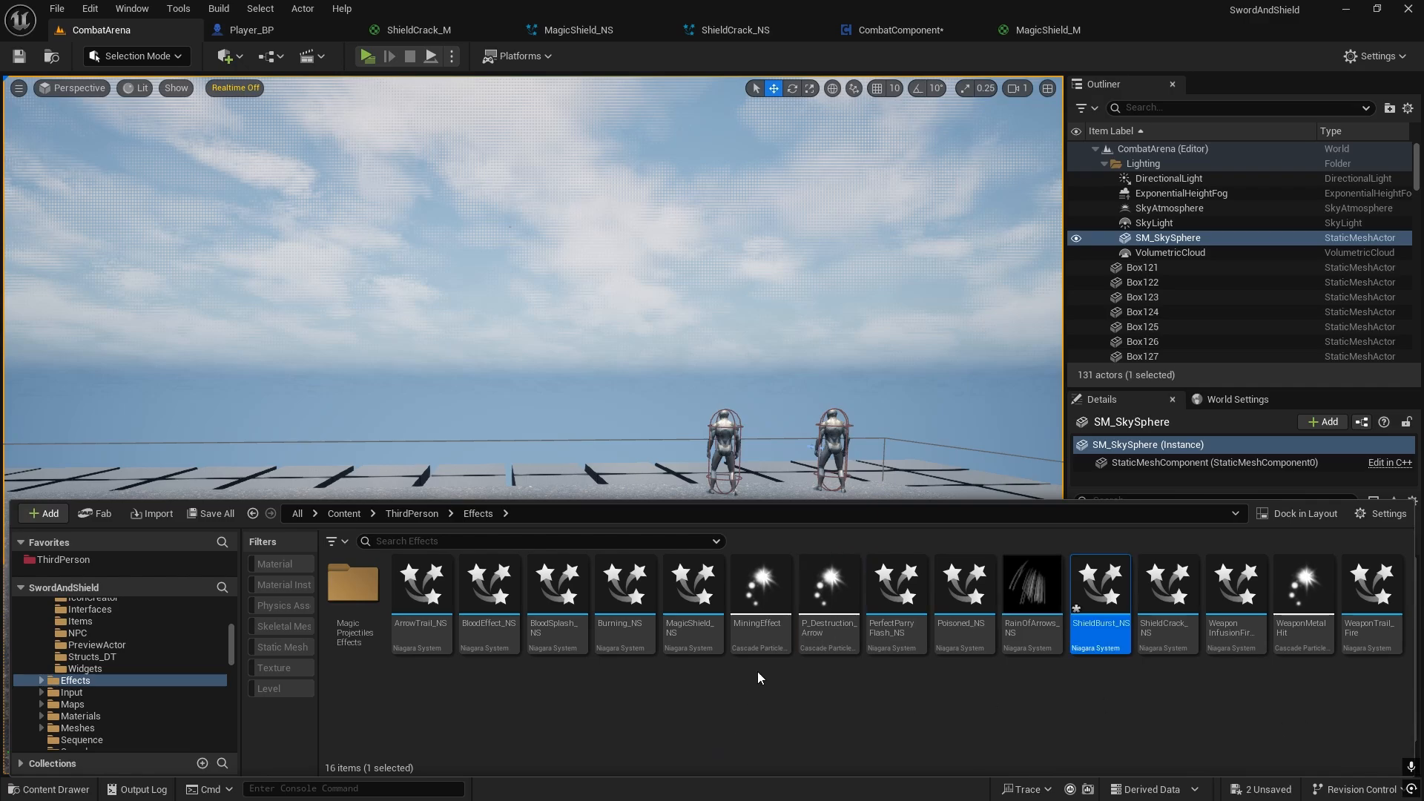
Step: Open ShieldBurst_NS and set the KillParticles emitter state to a loop duration of 3.0 with loop behavior Once
double_click(1102, 593)
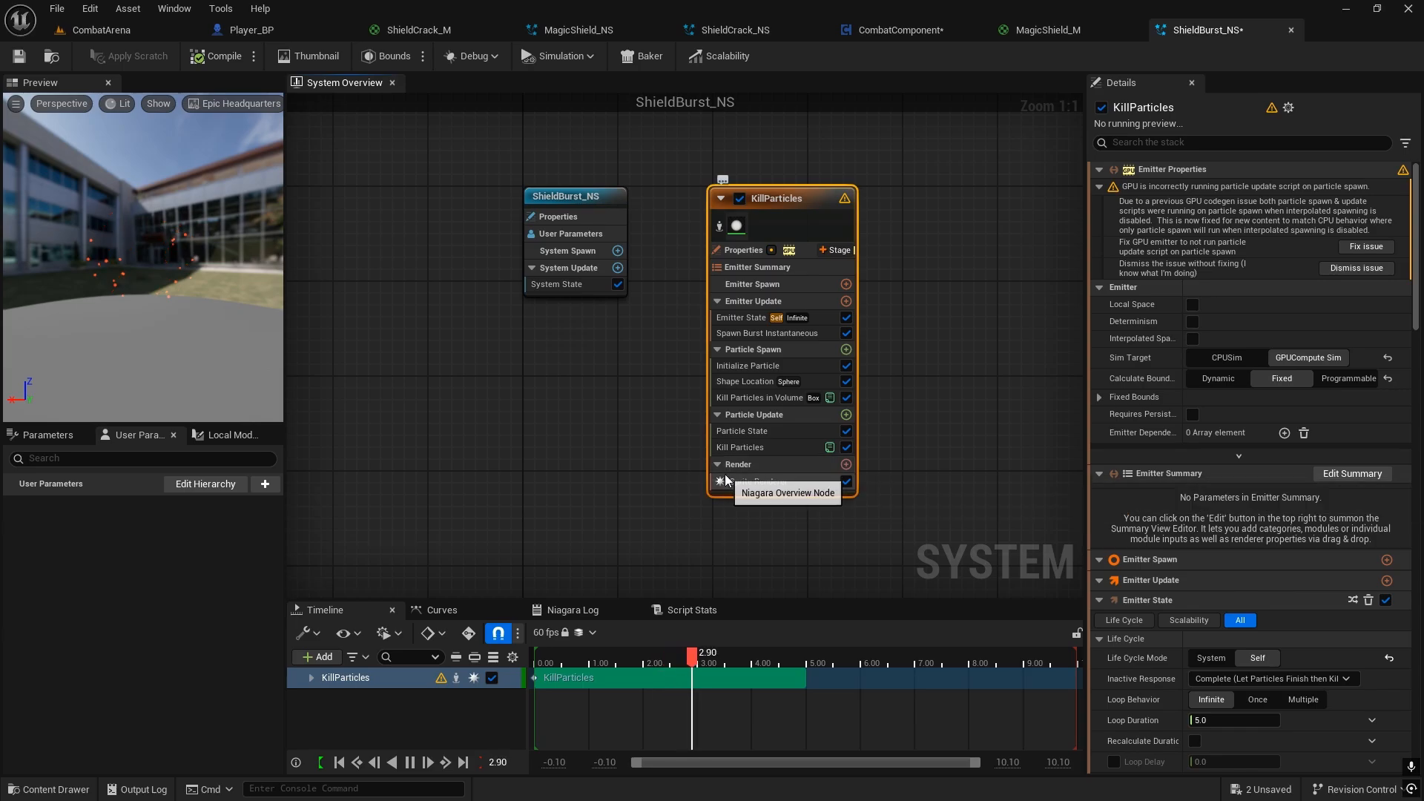
left_click(731, 317)
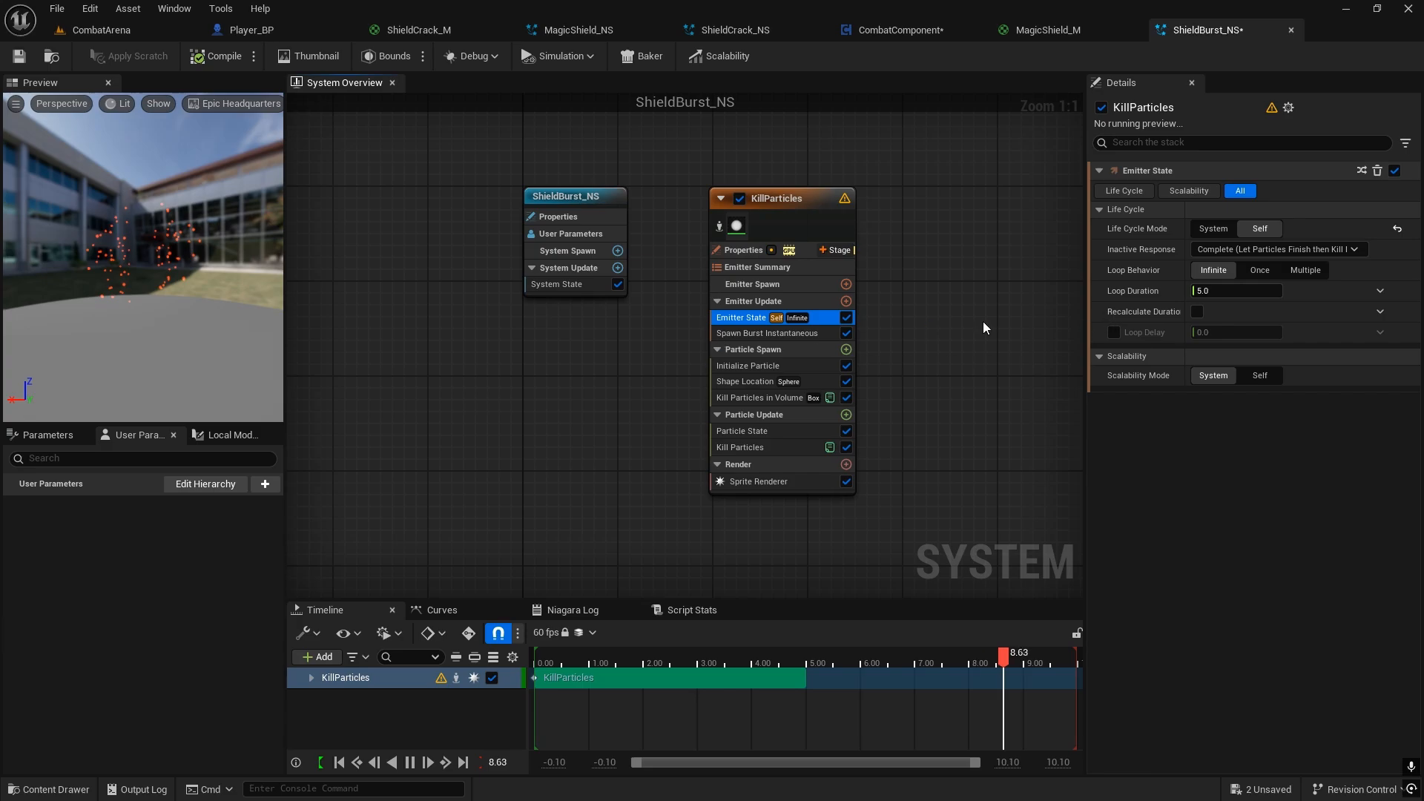
left_click(752, 197)
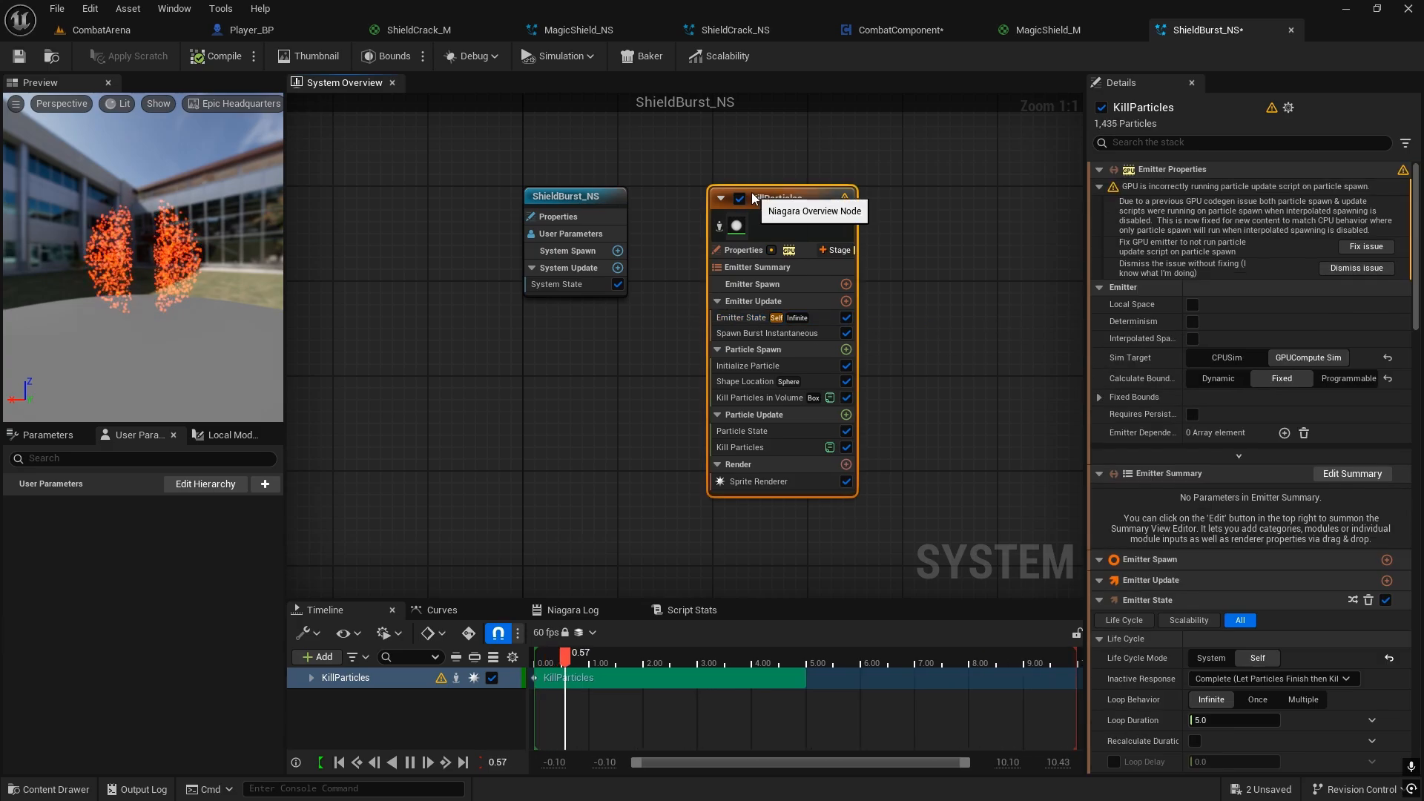
left_click(741, 317)
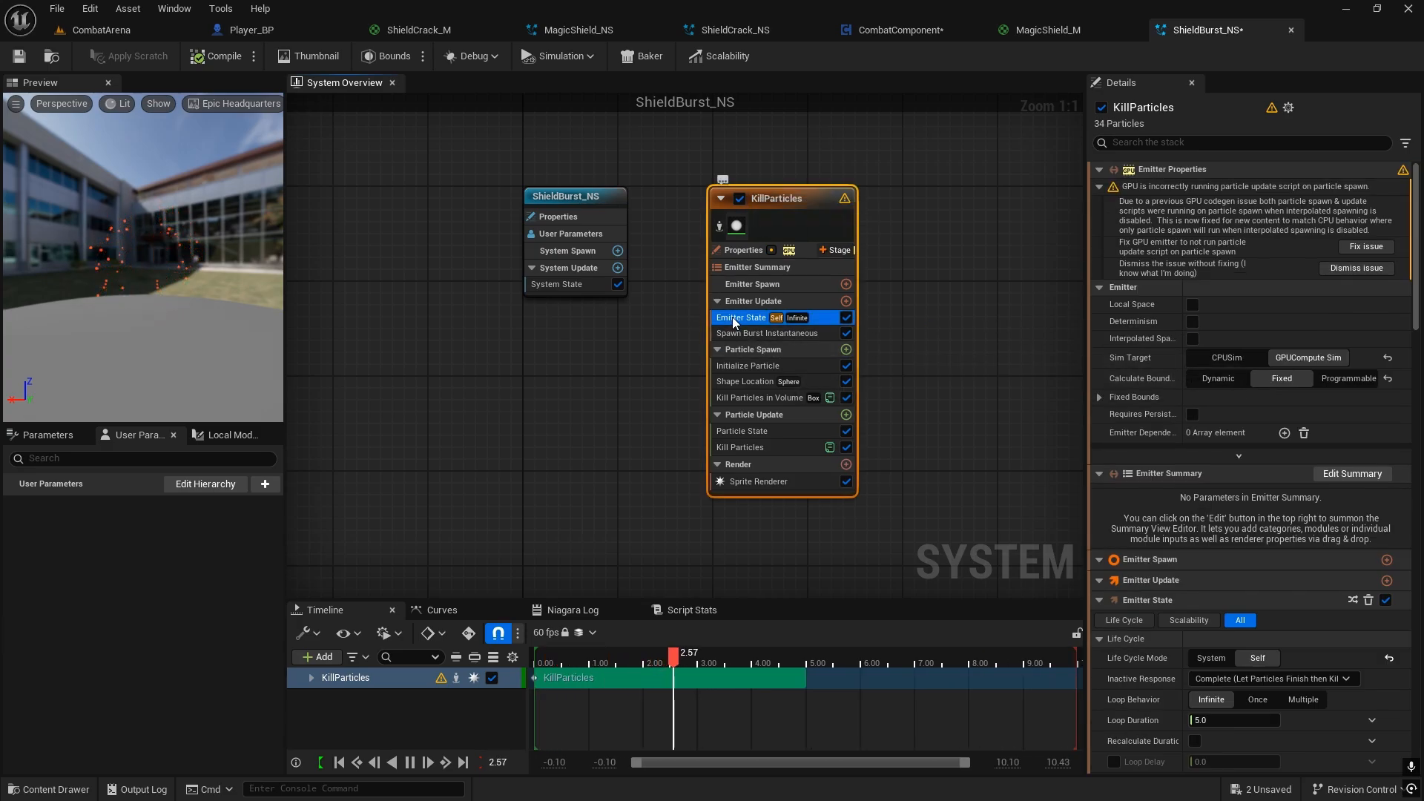
left_click(1194, 291)
type("3")
key("Return")
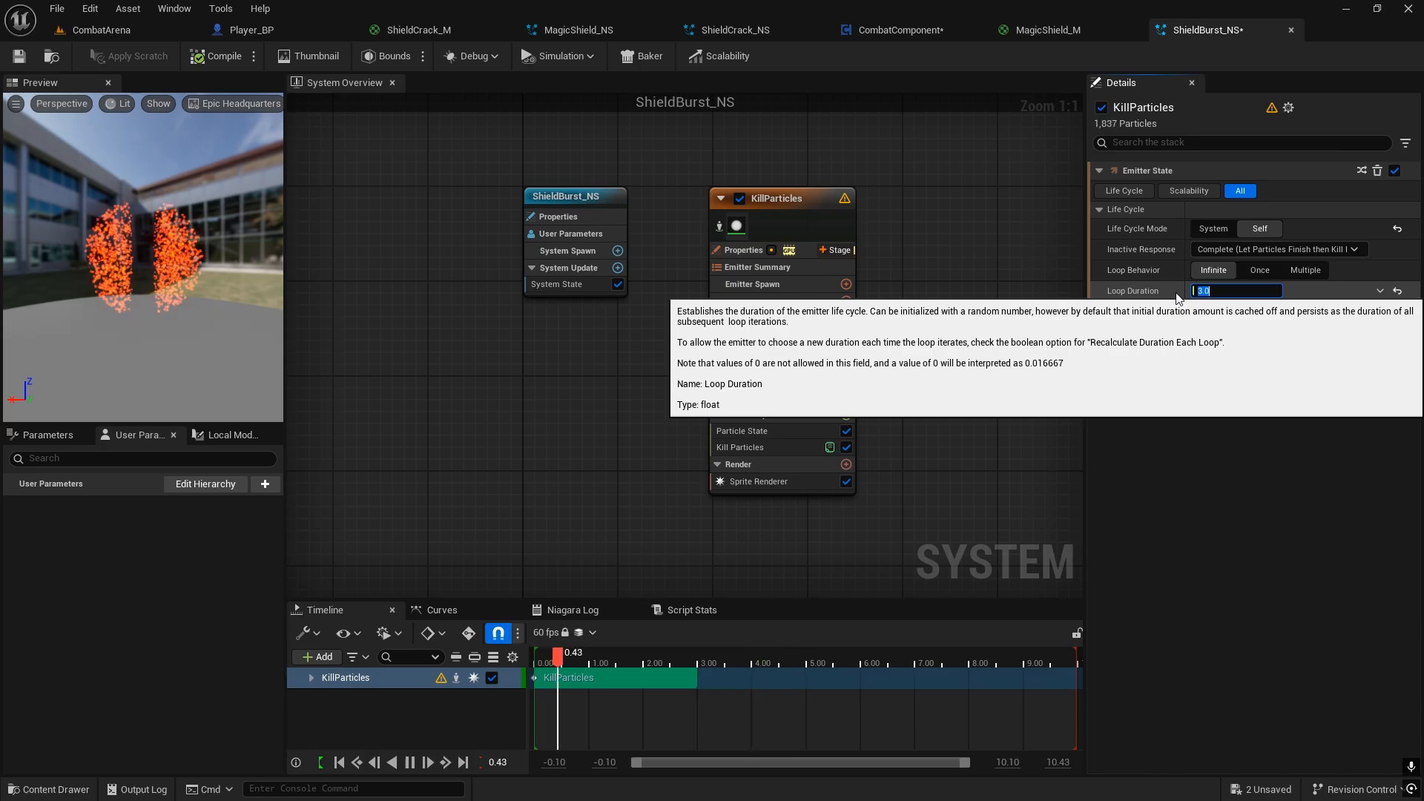
left_click(1254, 271)
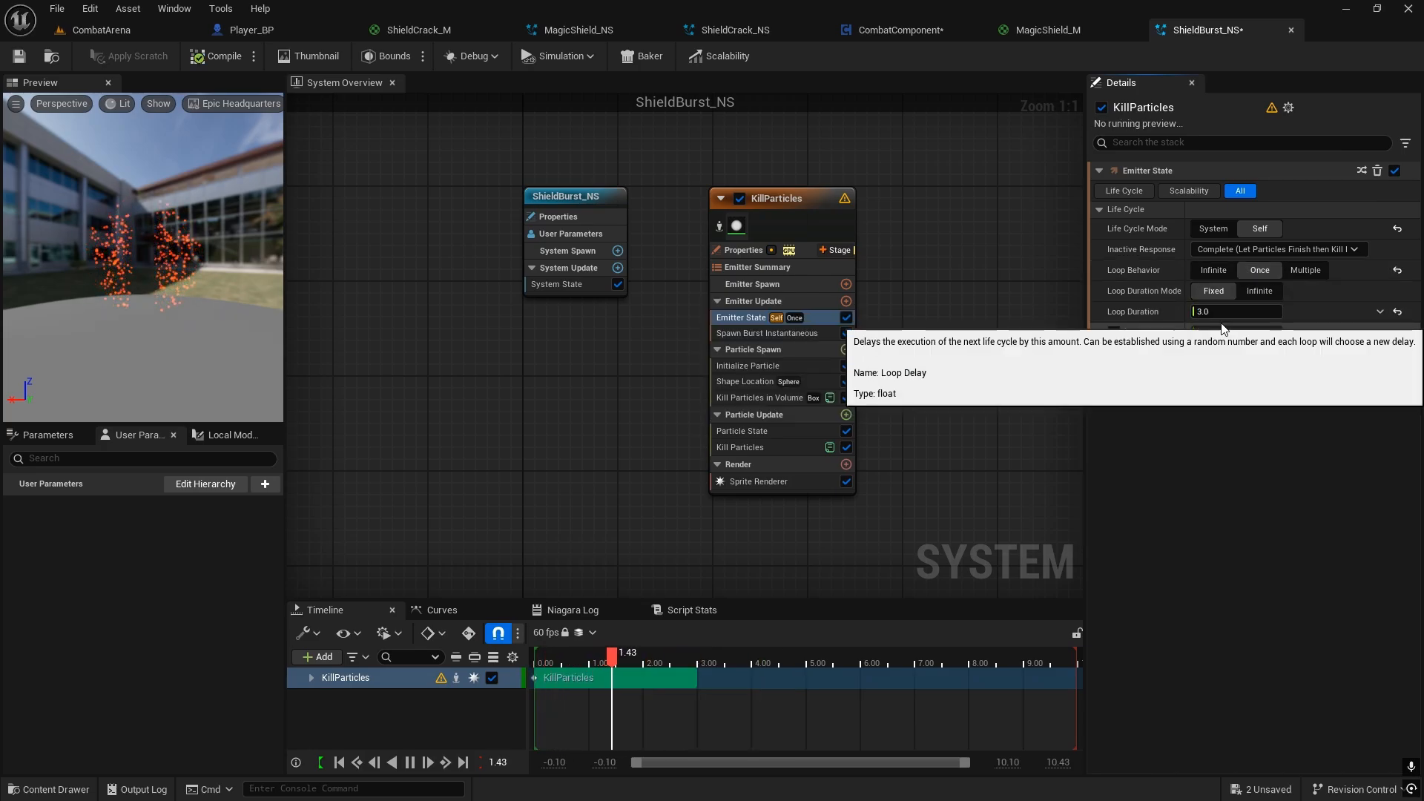
Step: Change the initial particle color to a lighter orange, hex sRGB FF5B00FF
left_click(753, 336)
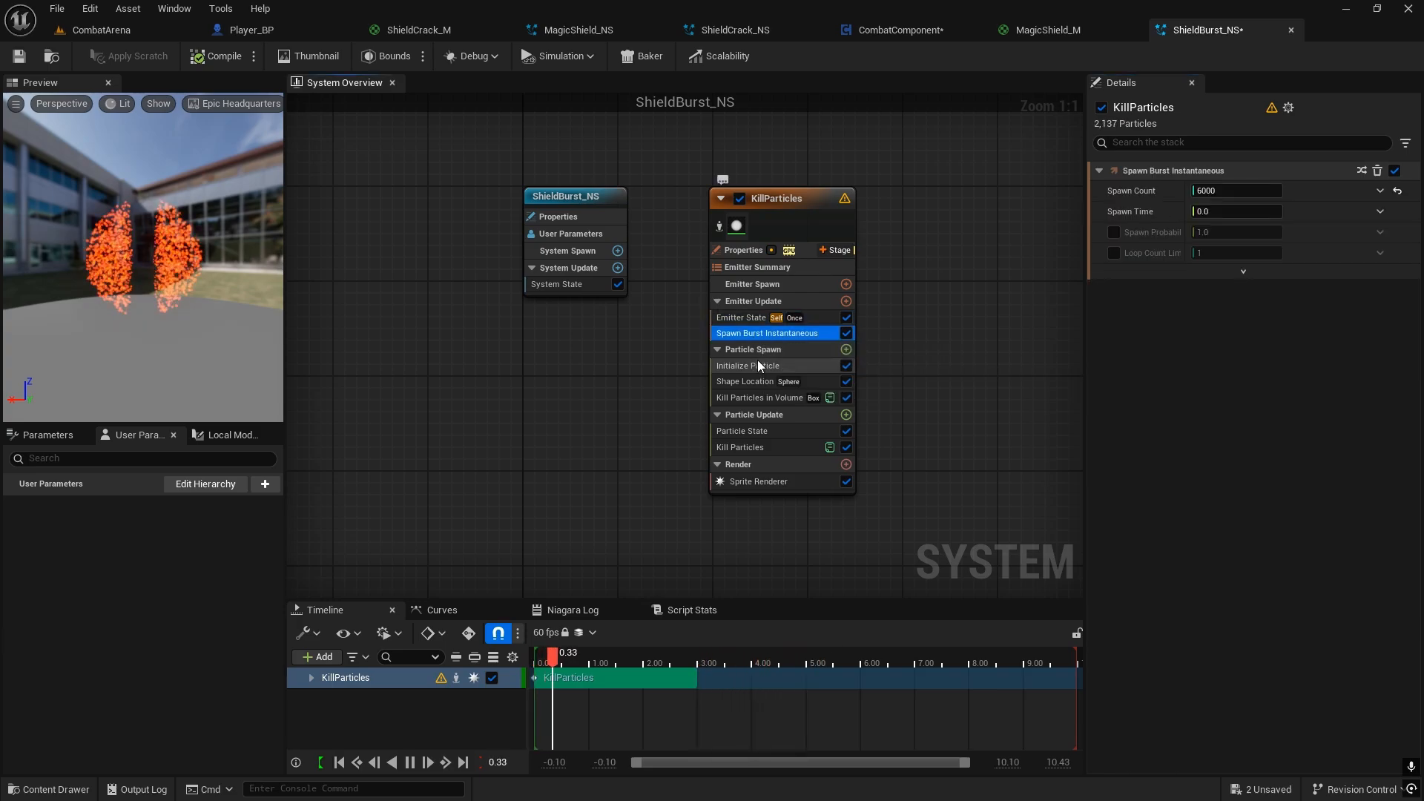
left_click(760, 353)
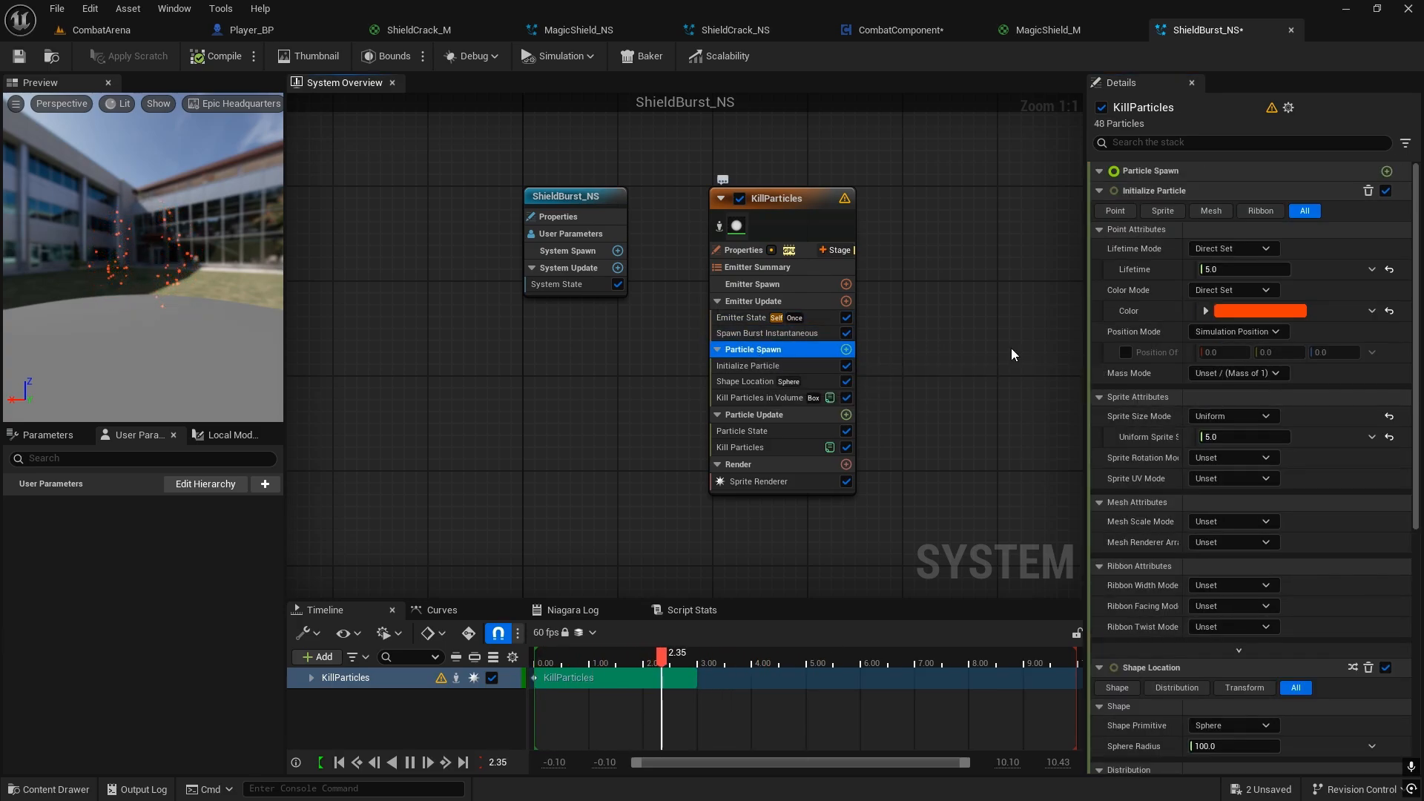
left_click(1247, 312)
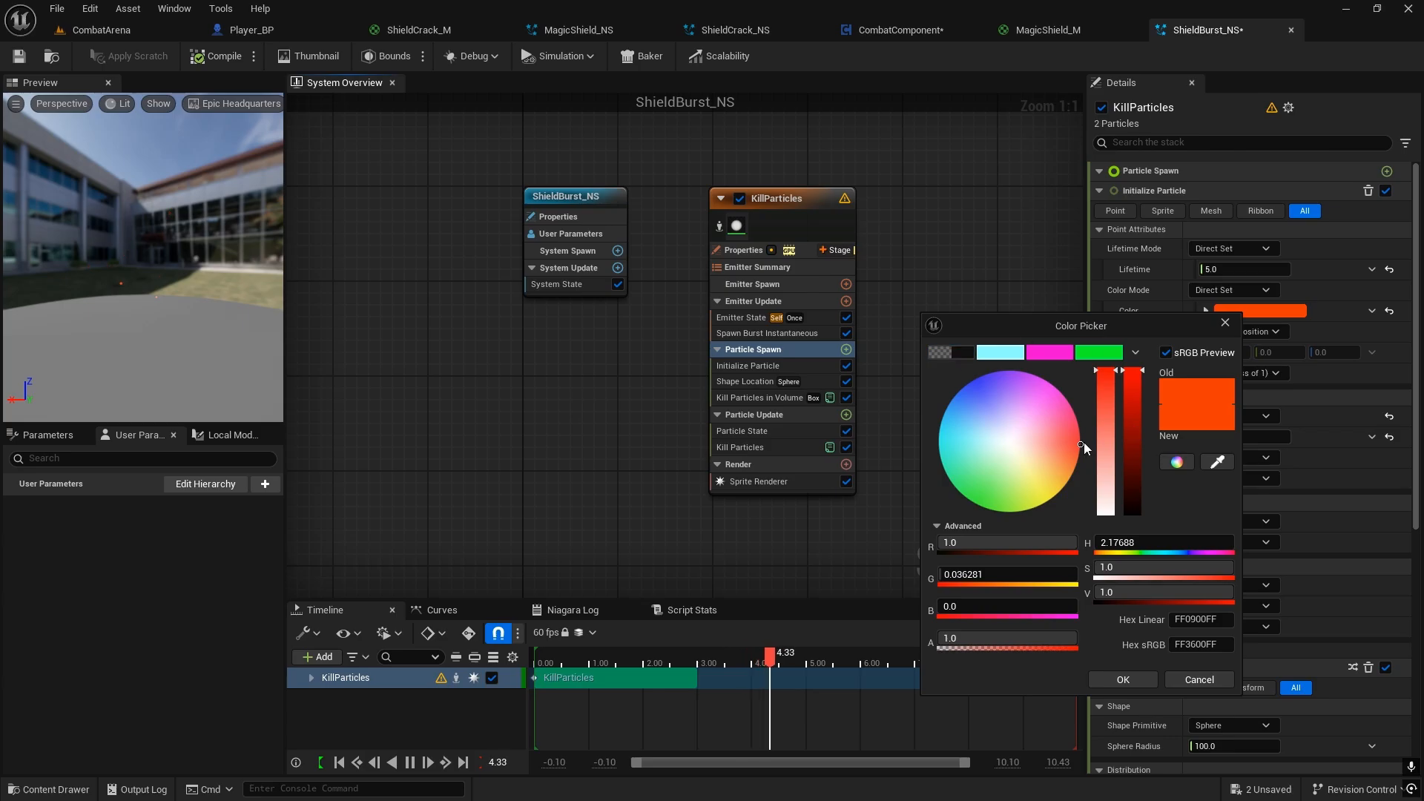
left_click_drag(1084, 442, 1083, 449)
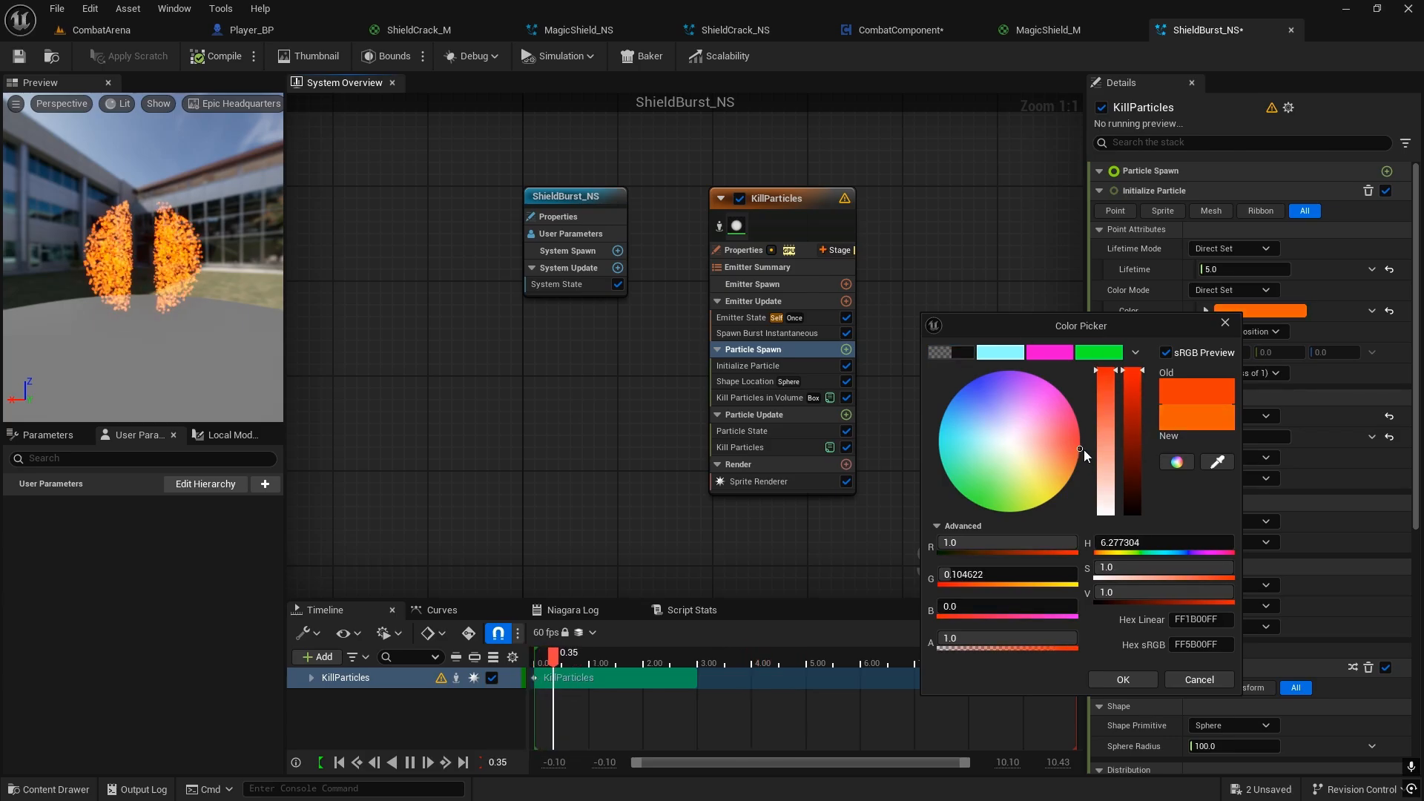
left_click(1132, 672)
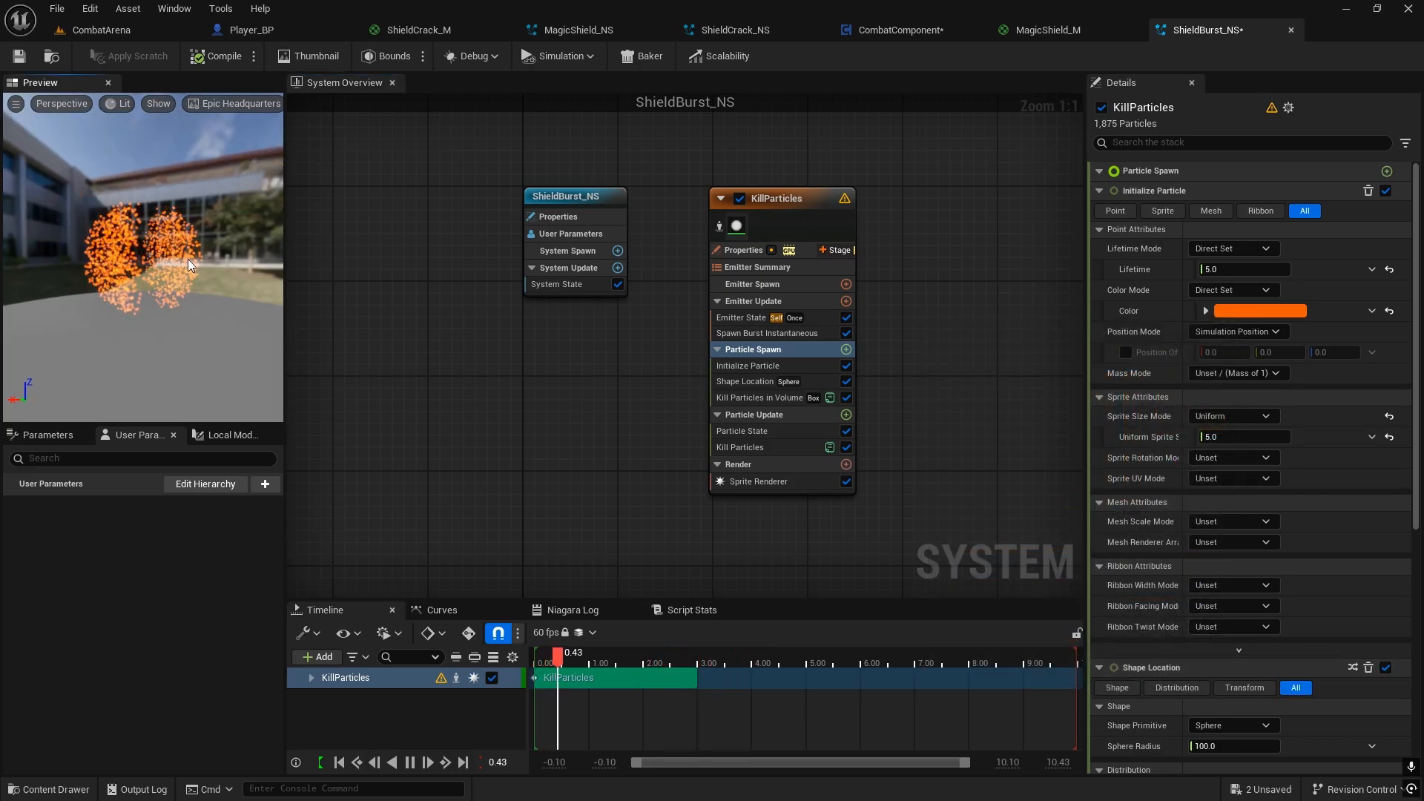
Step: In the Shape Location module, set the sphere radius to 120 and the sphere distribution to Uniform
left_click(763, 371)
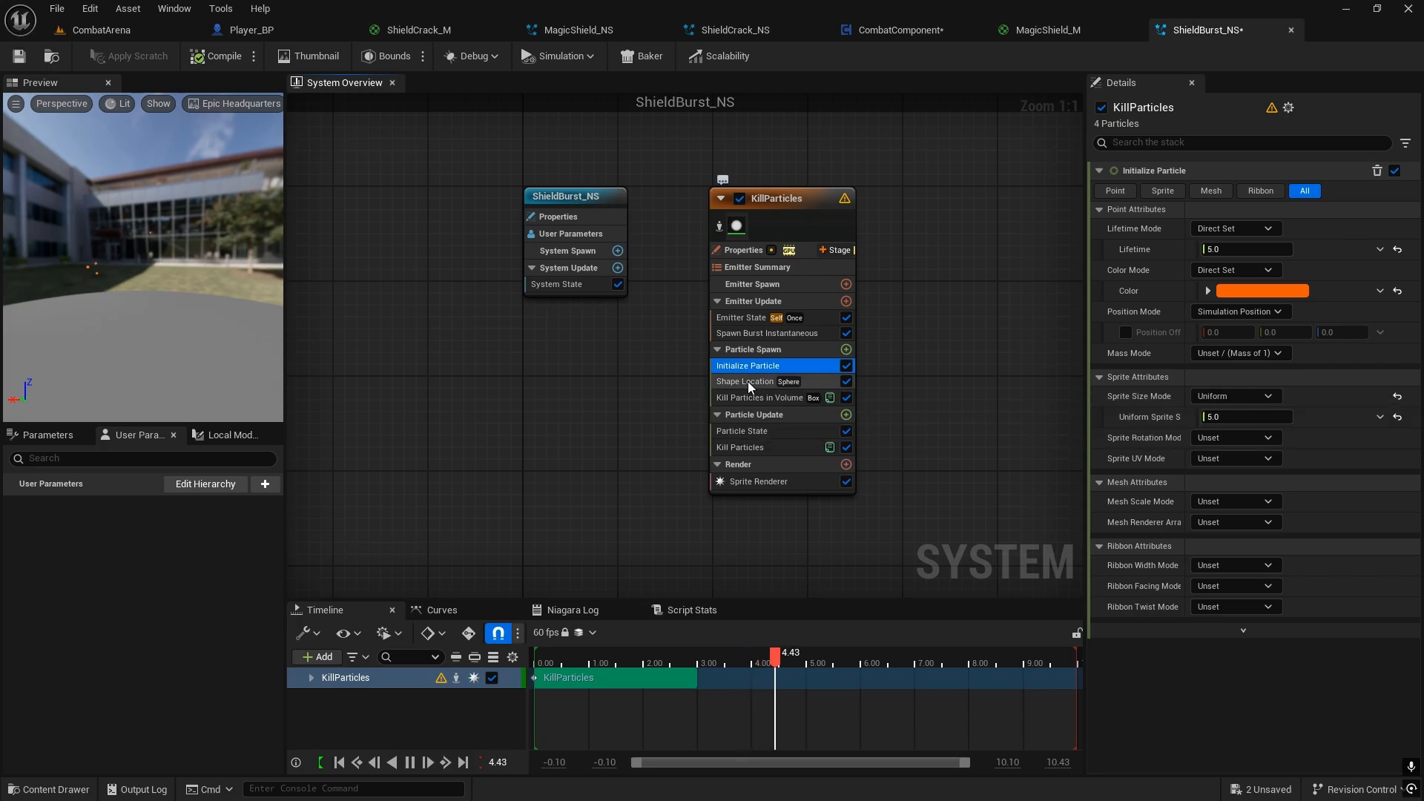
left_click(742, 381)
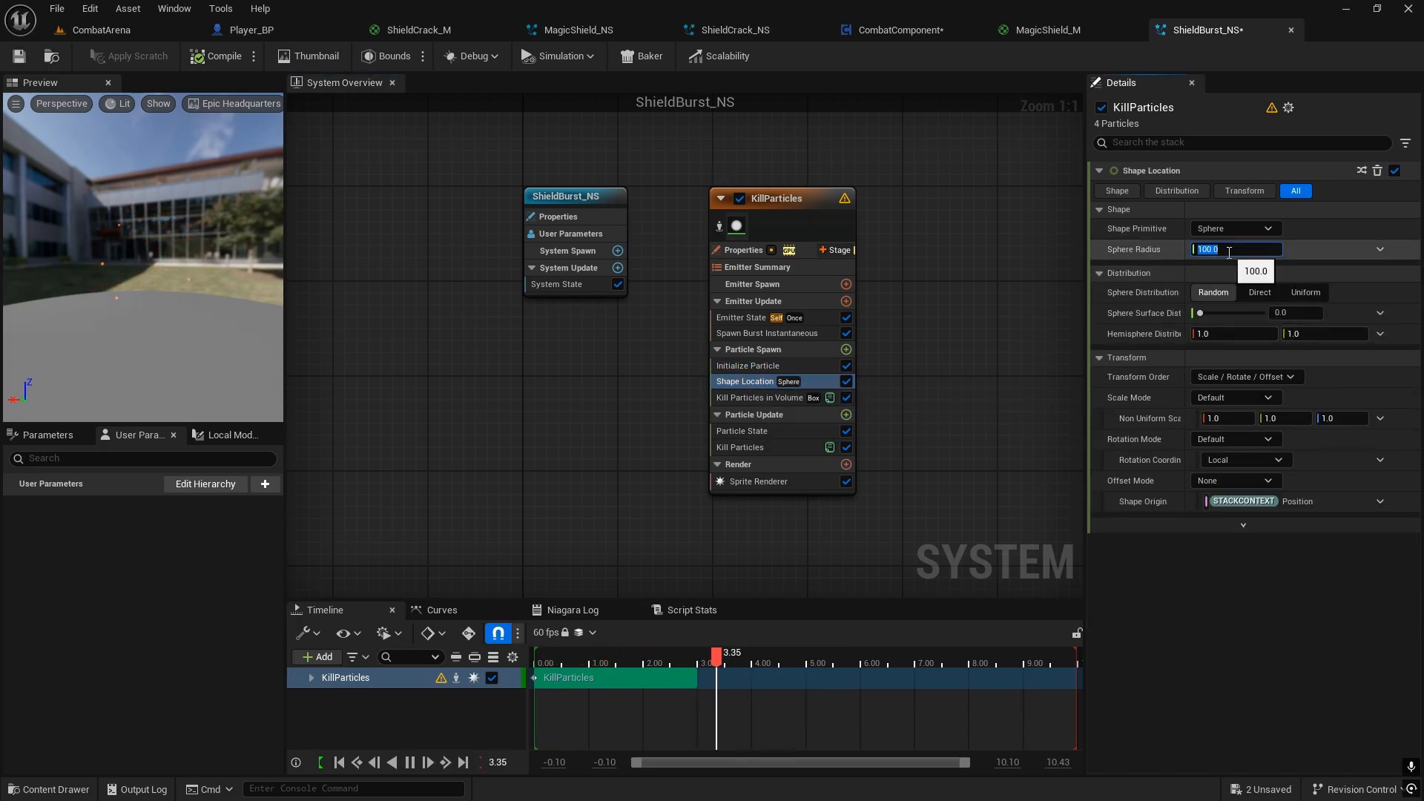
left_click(1229, 252)
type("120")
key("Return")
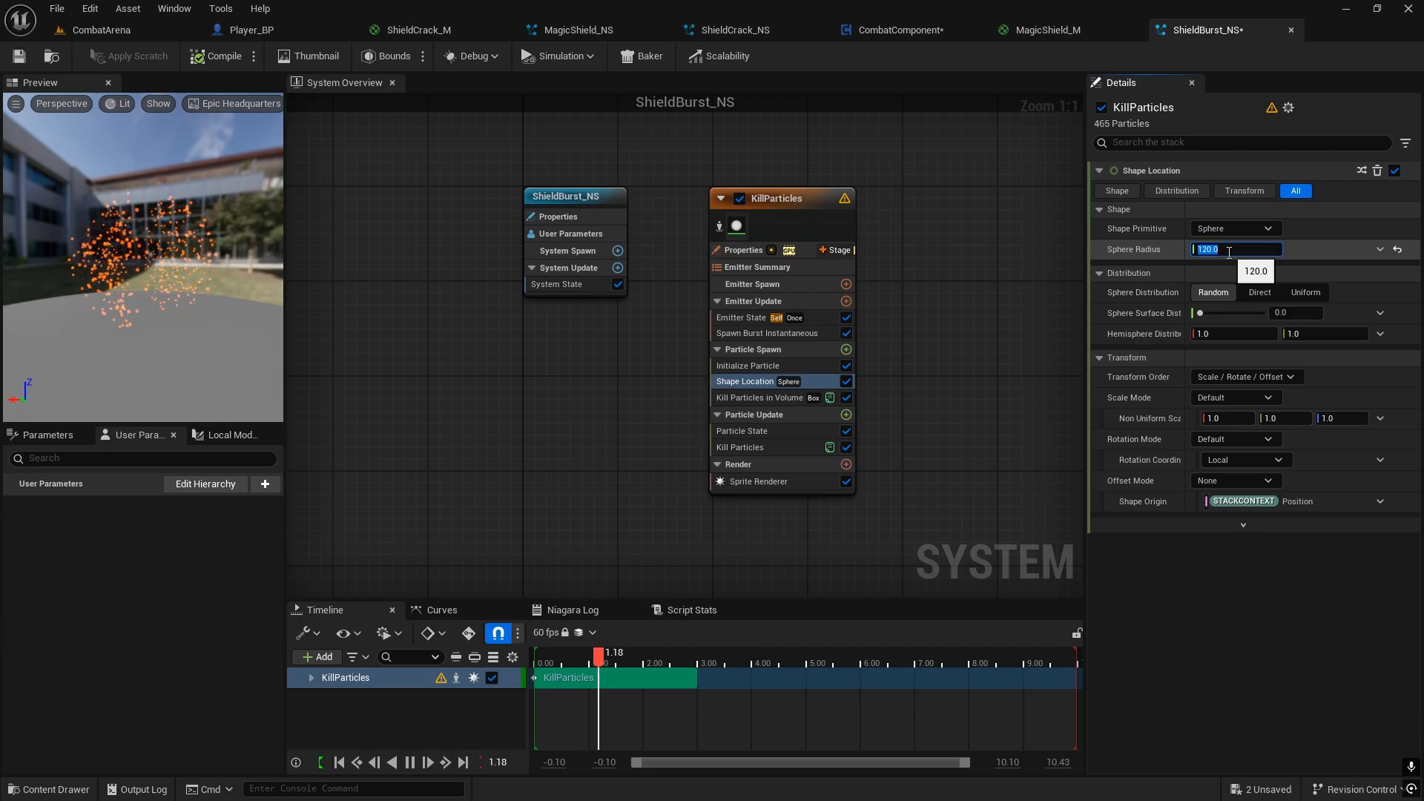
left_click(1162, 258)
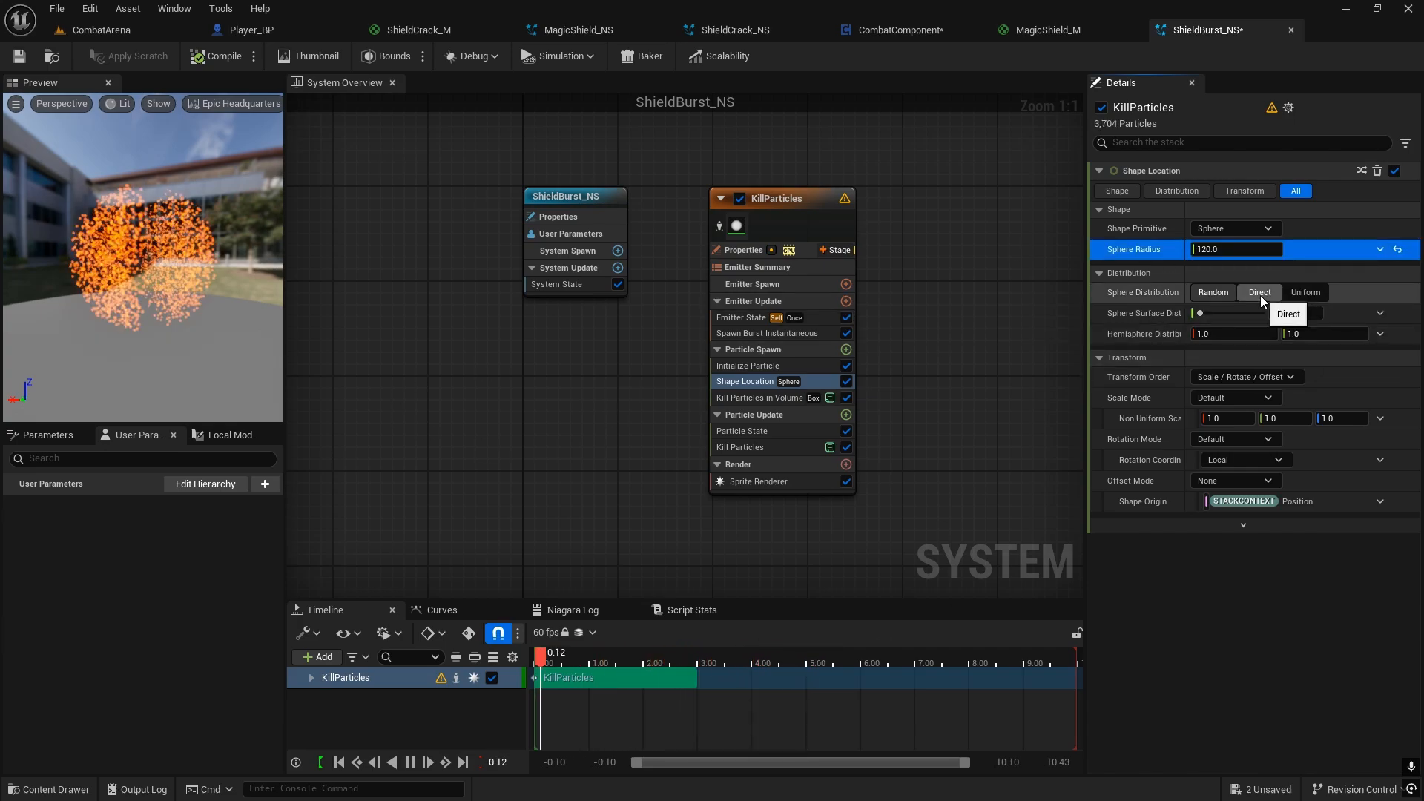
left_click(1296, 292)
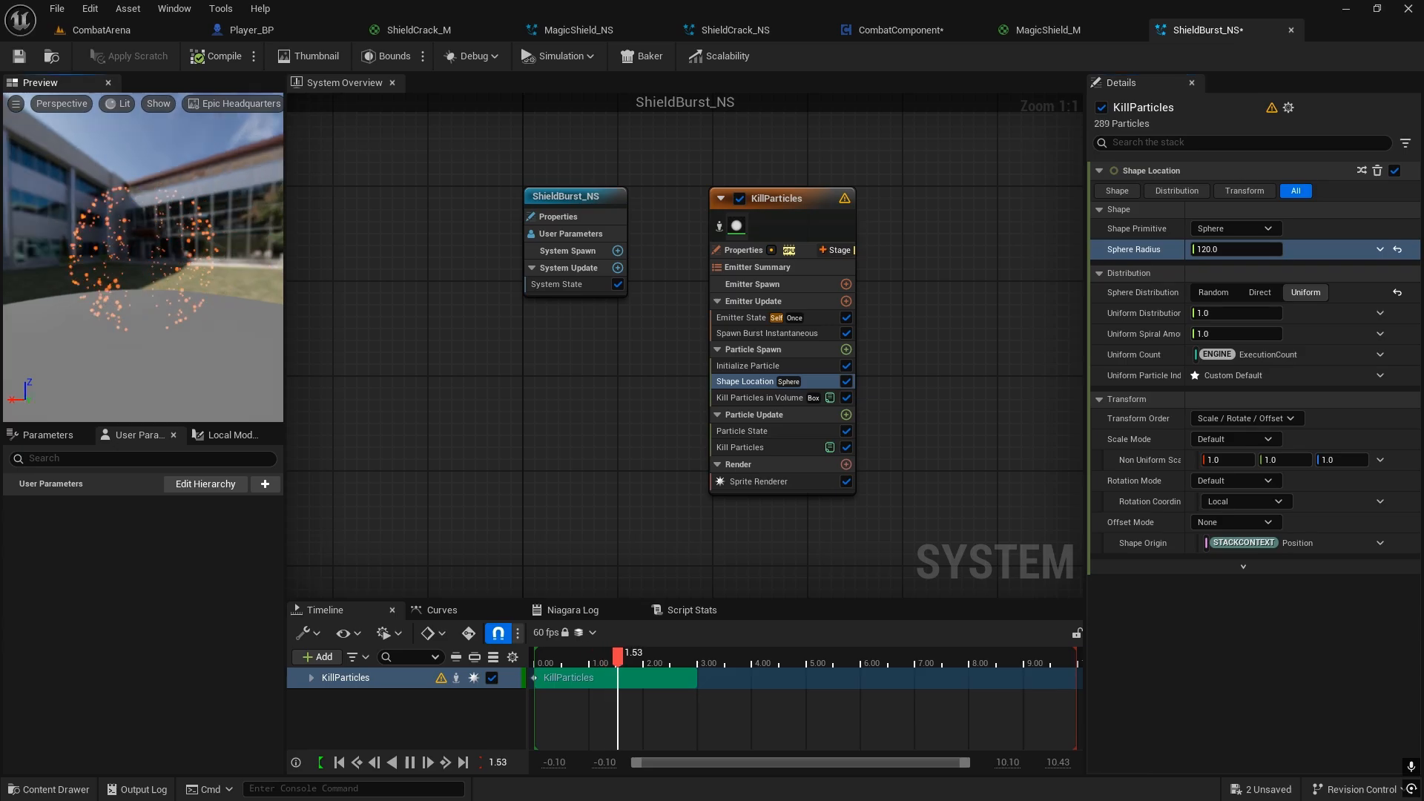
Step: In Kill Particles in Volume, set the kill shape to Sphere with radius 120 and enable Invert Volume
left_click(728, 396)
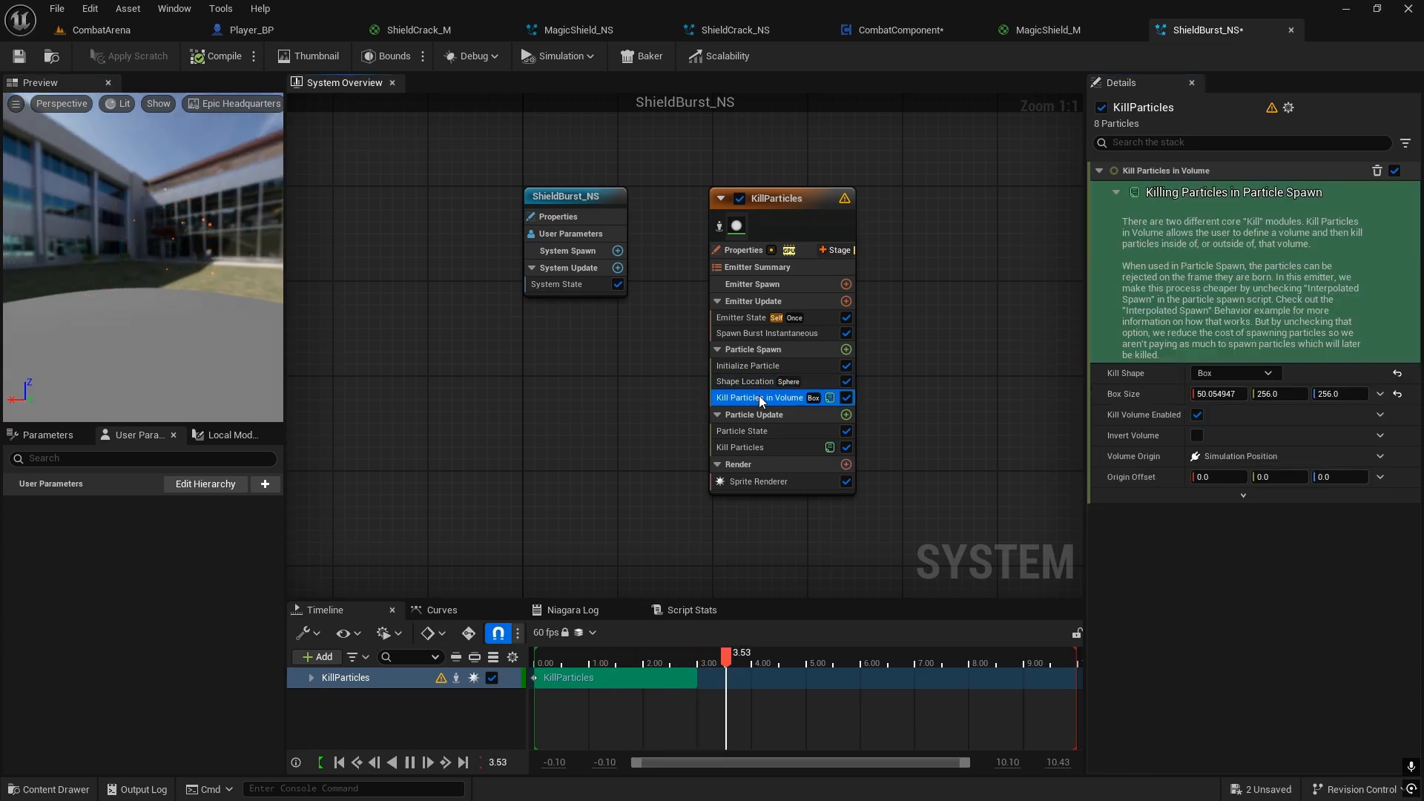
left_click(1244, 376)
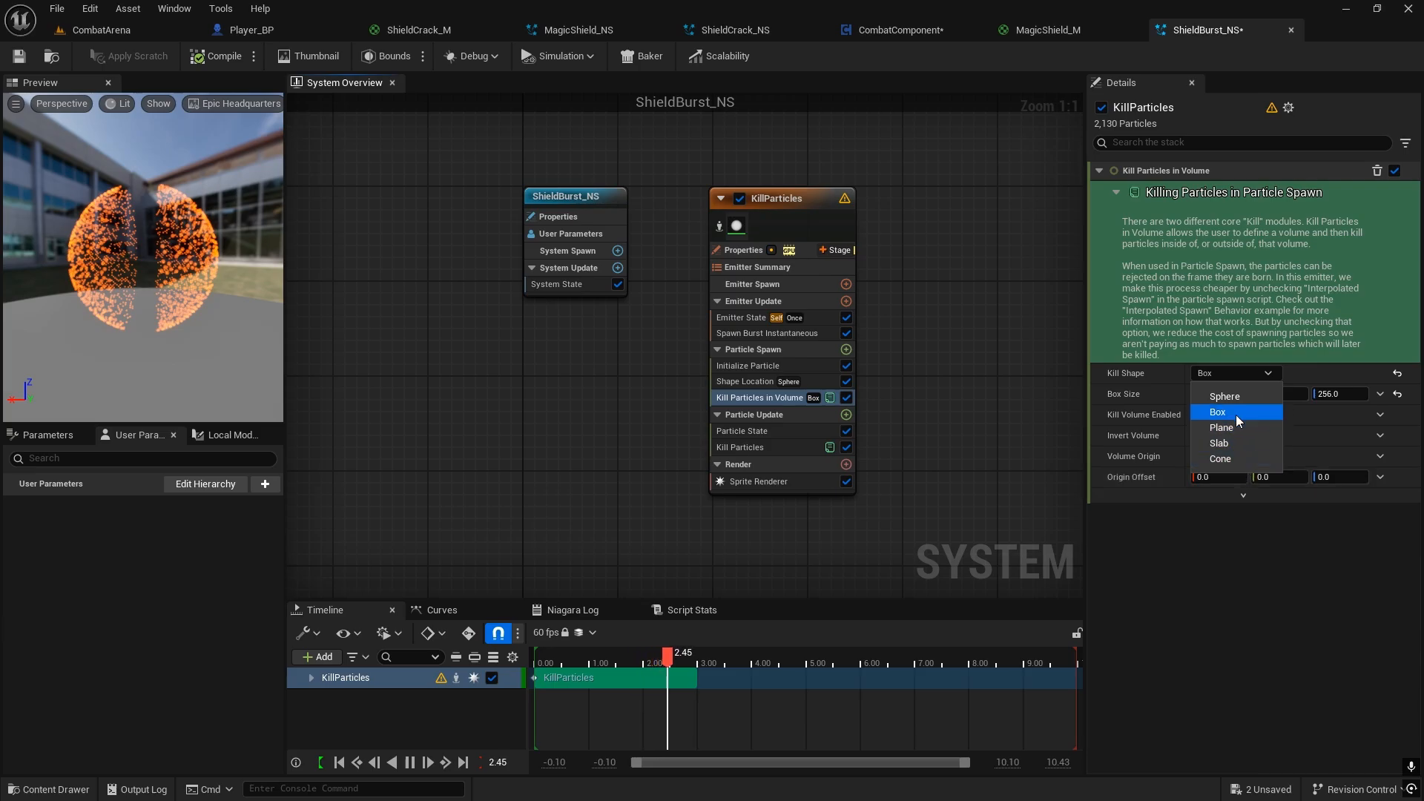
left_click(1221, 396)
left_click(1219, 394)
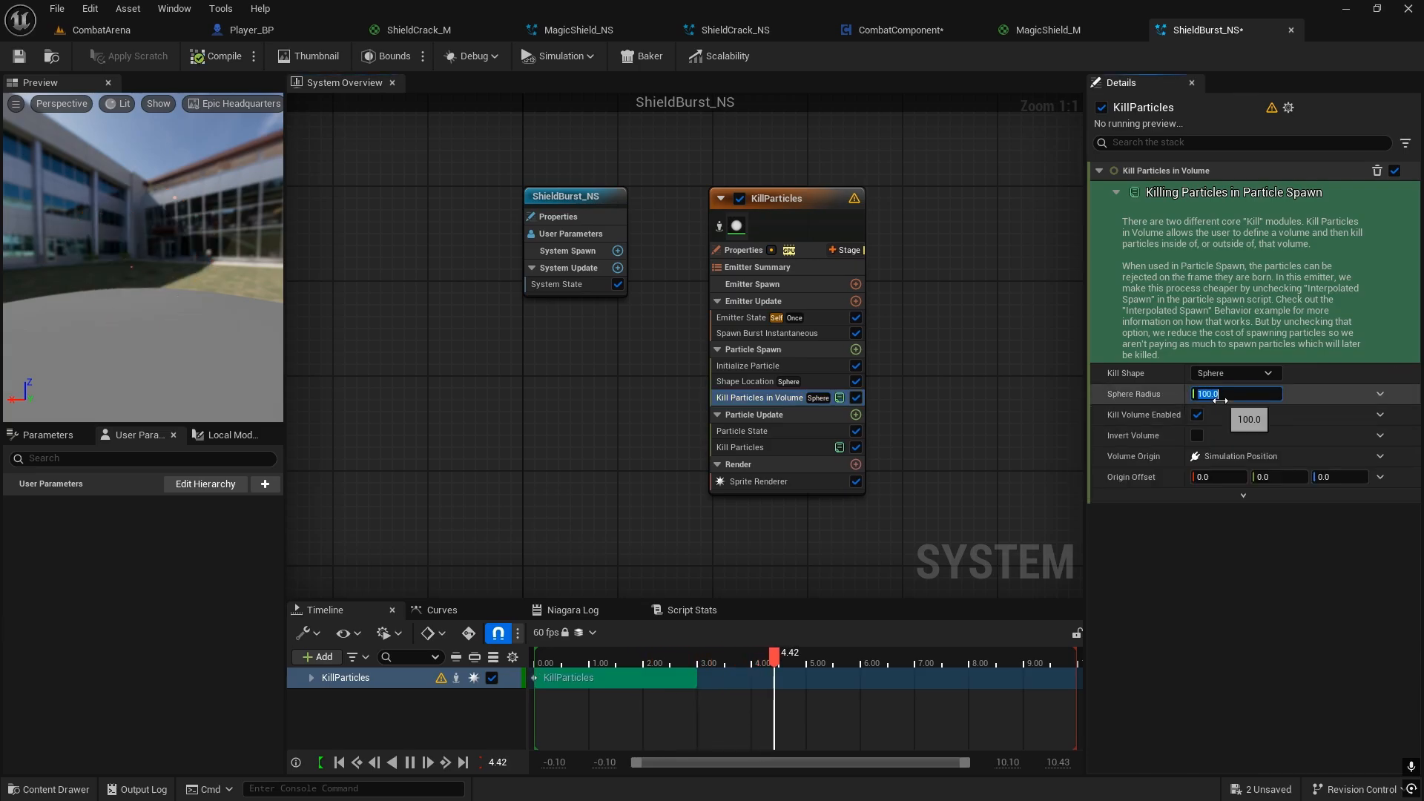
type("120")
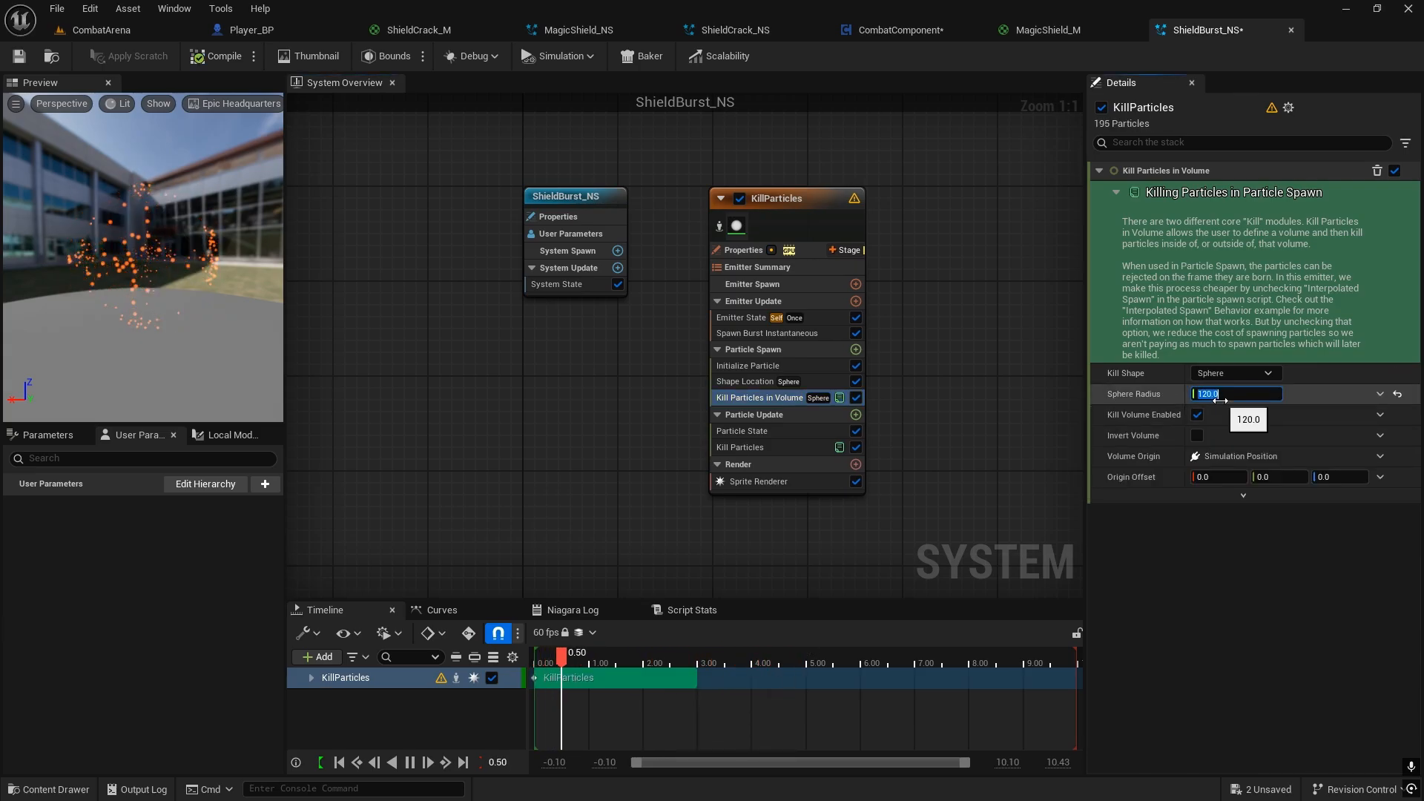
left_click(1098, 421)
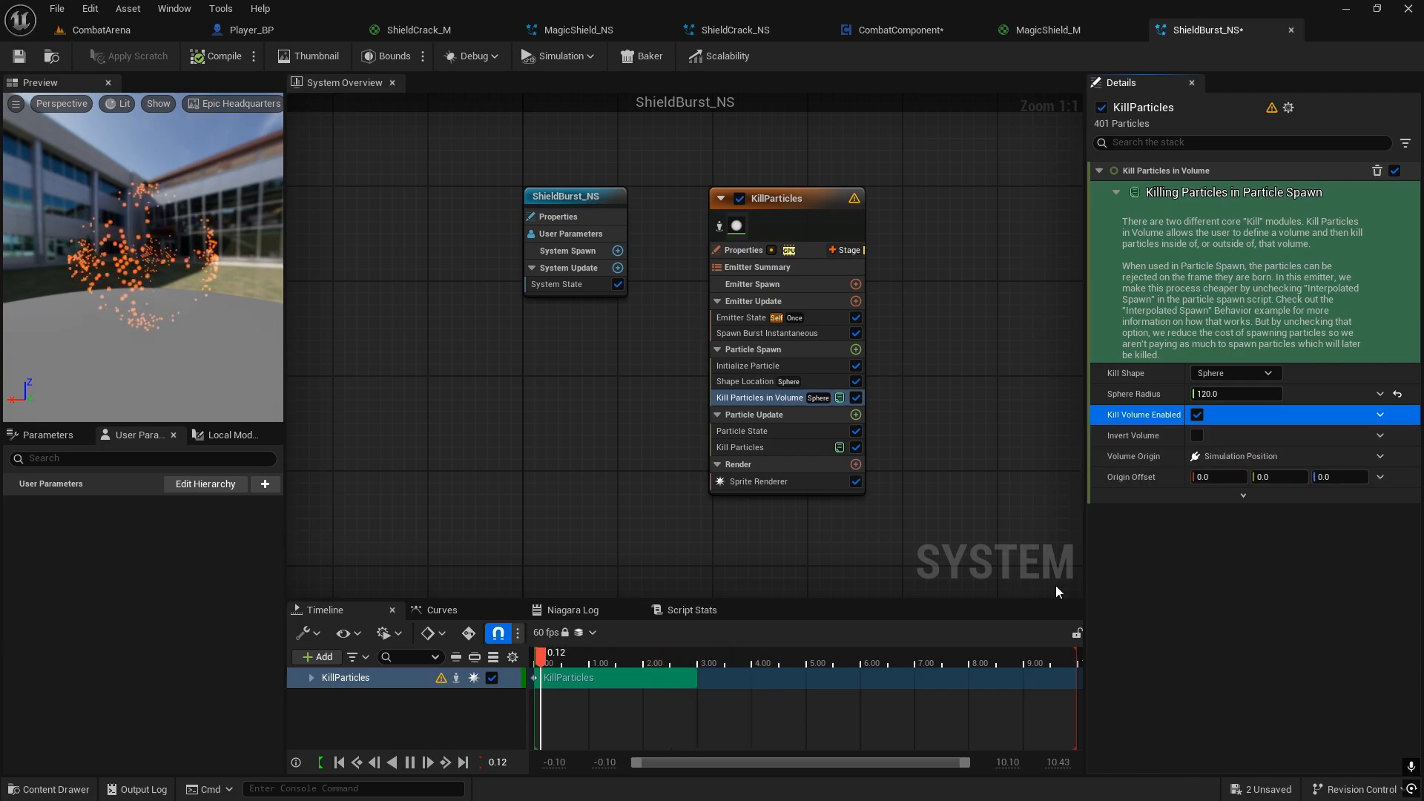
left_click(1195, 439)
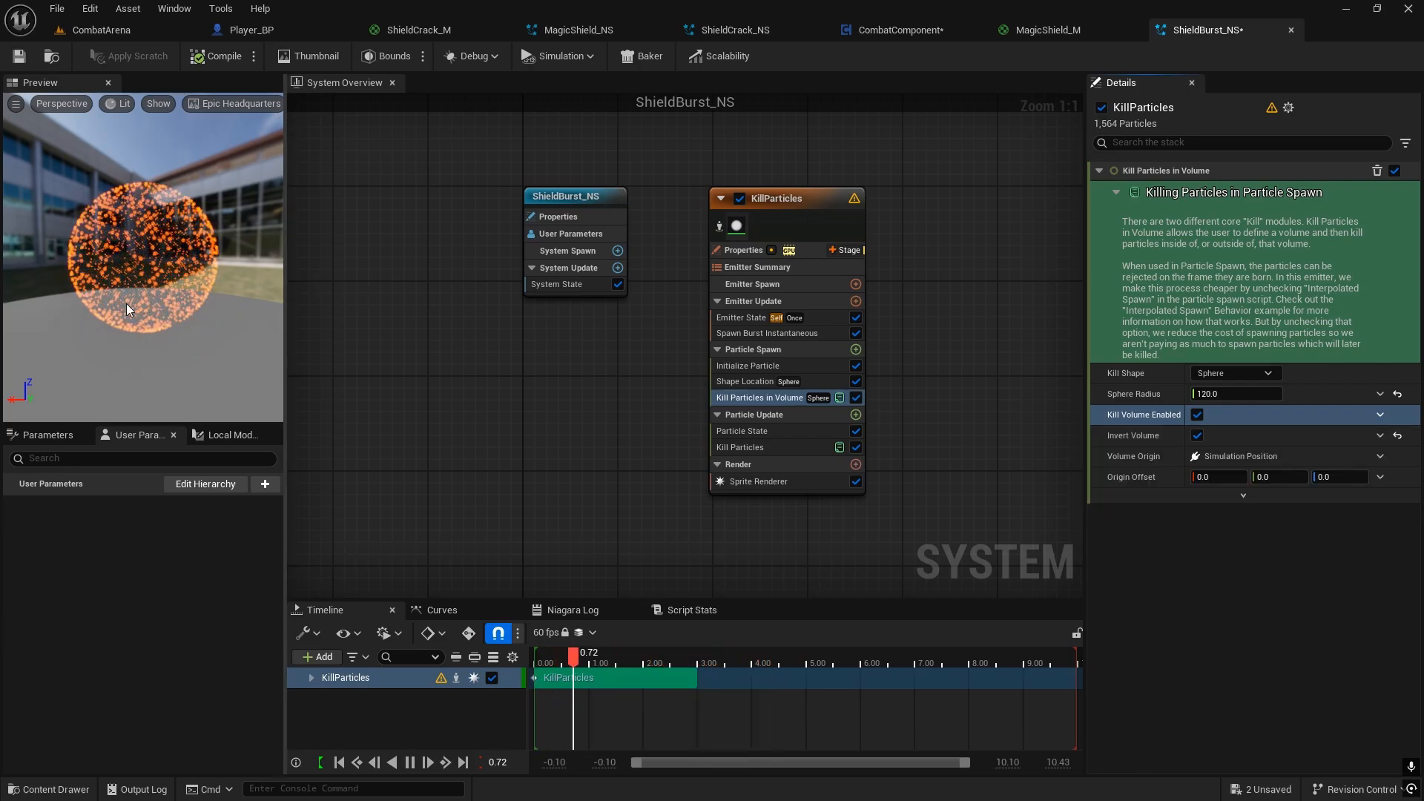
Step: Add an Add Velocity module to the KillParticles Particle Spawn group and fix its missing SolveForcesAndVelocity dependency
left_click(855, 366)
left_click(854, 354)
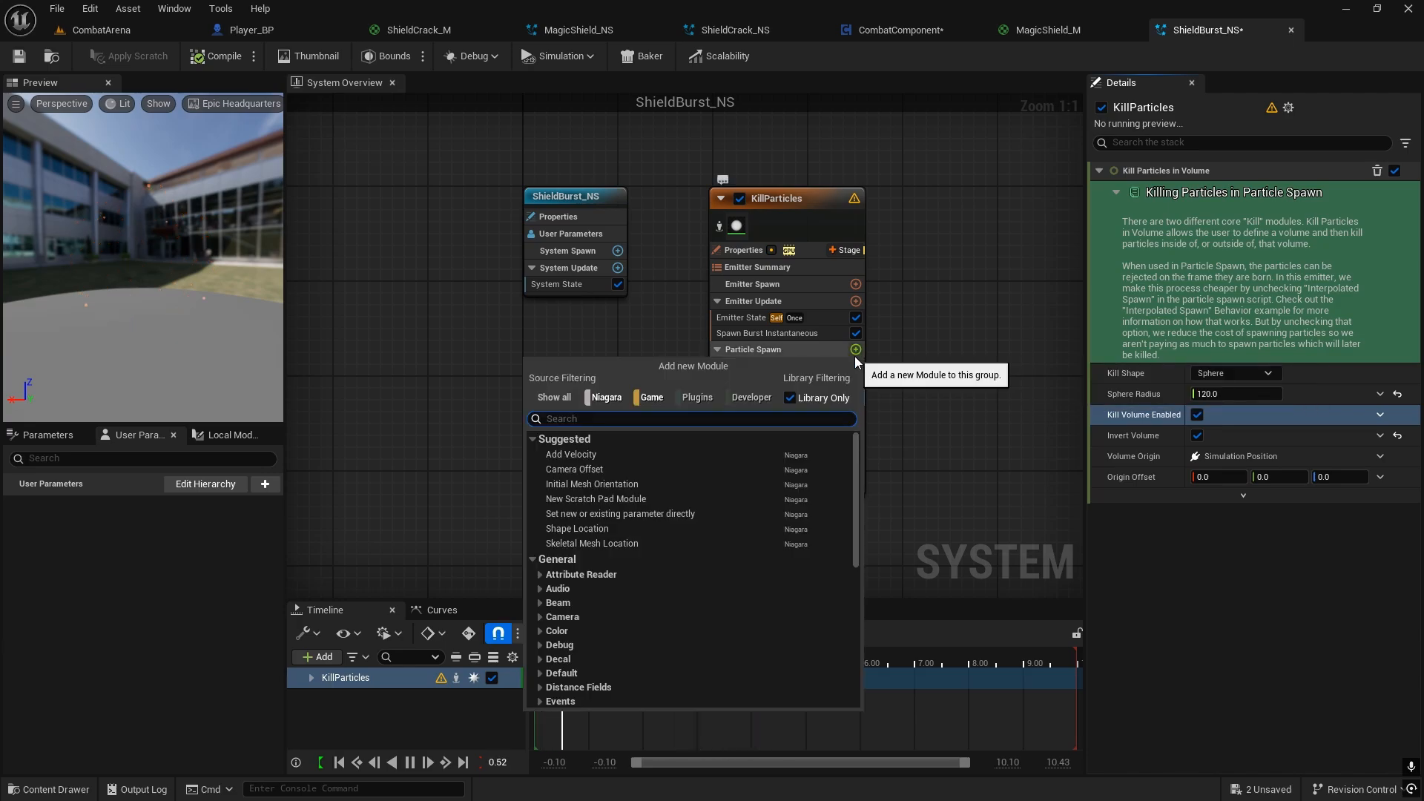
type("add velo")
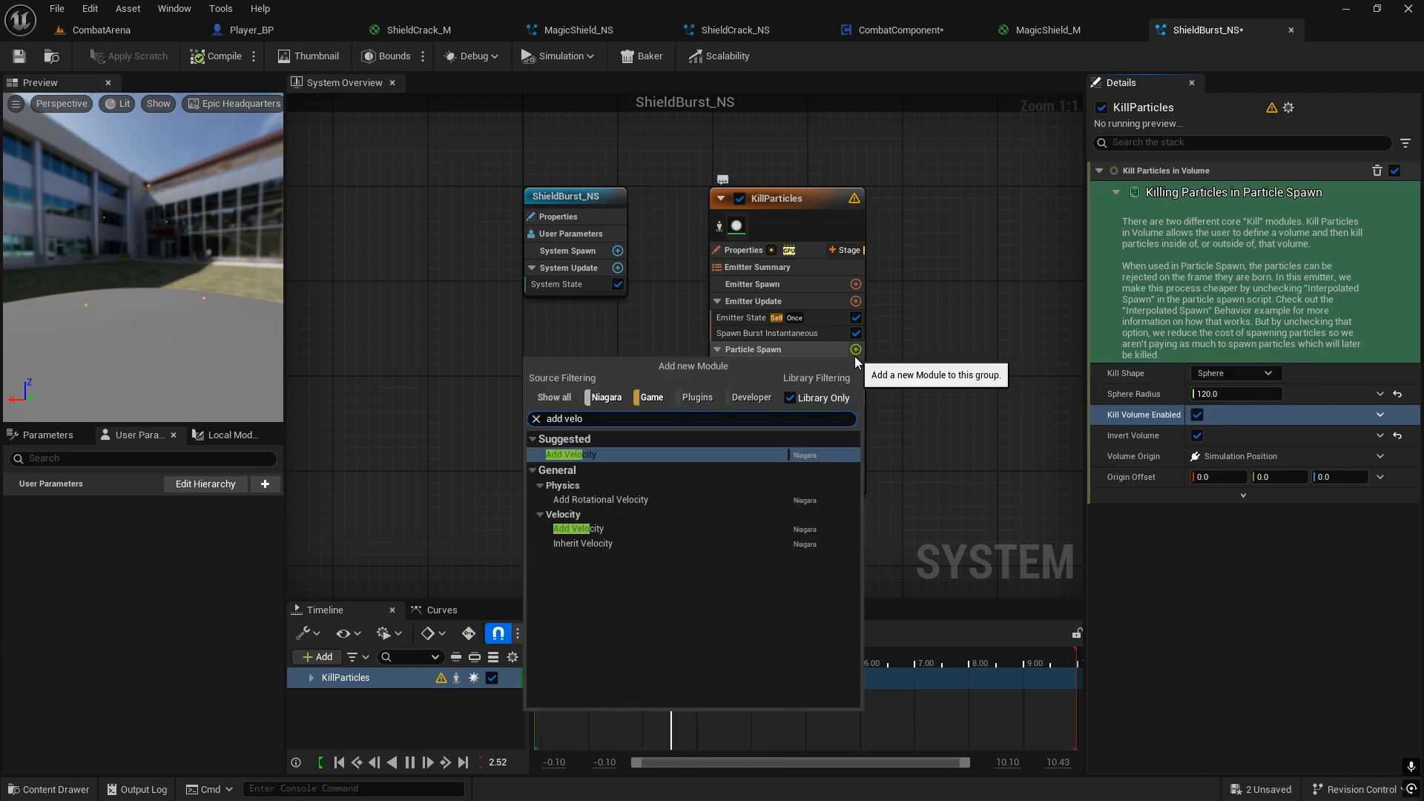
left_click(622, 455)
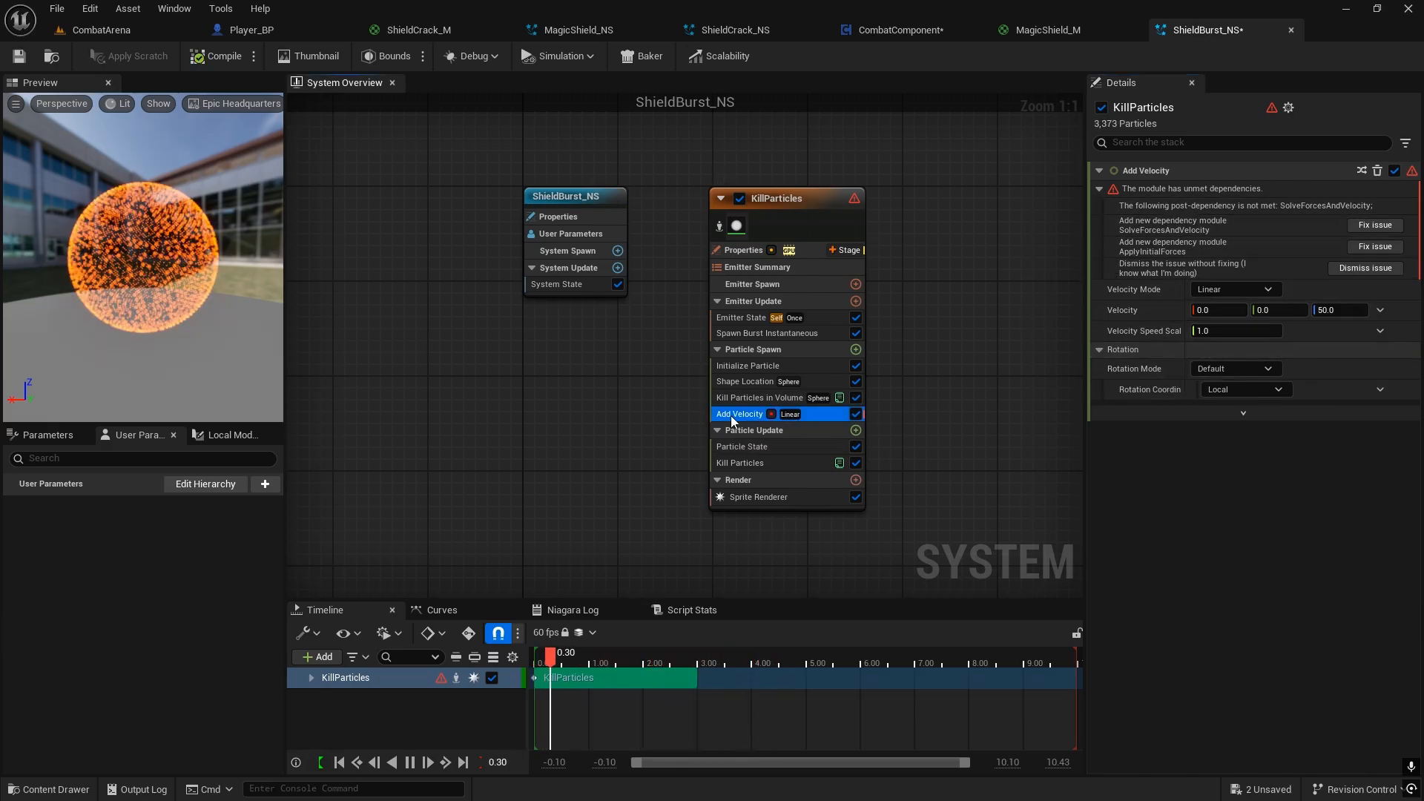
left_click(1367, 225)
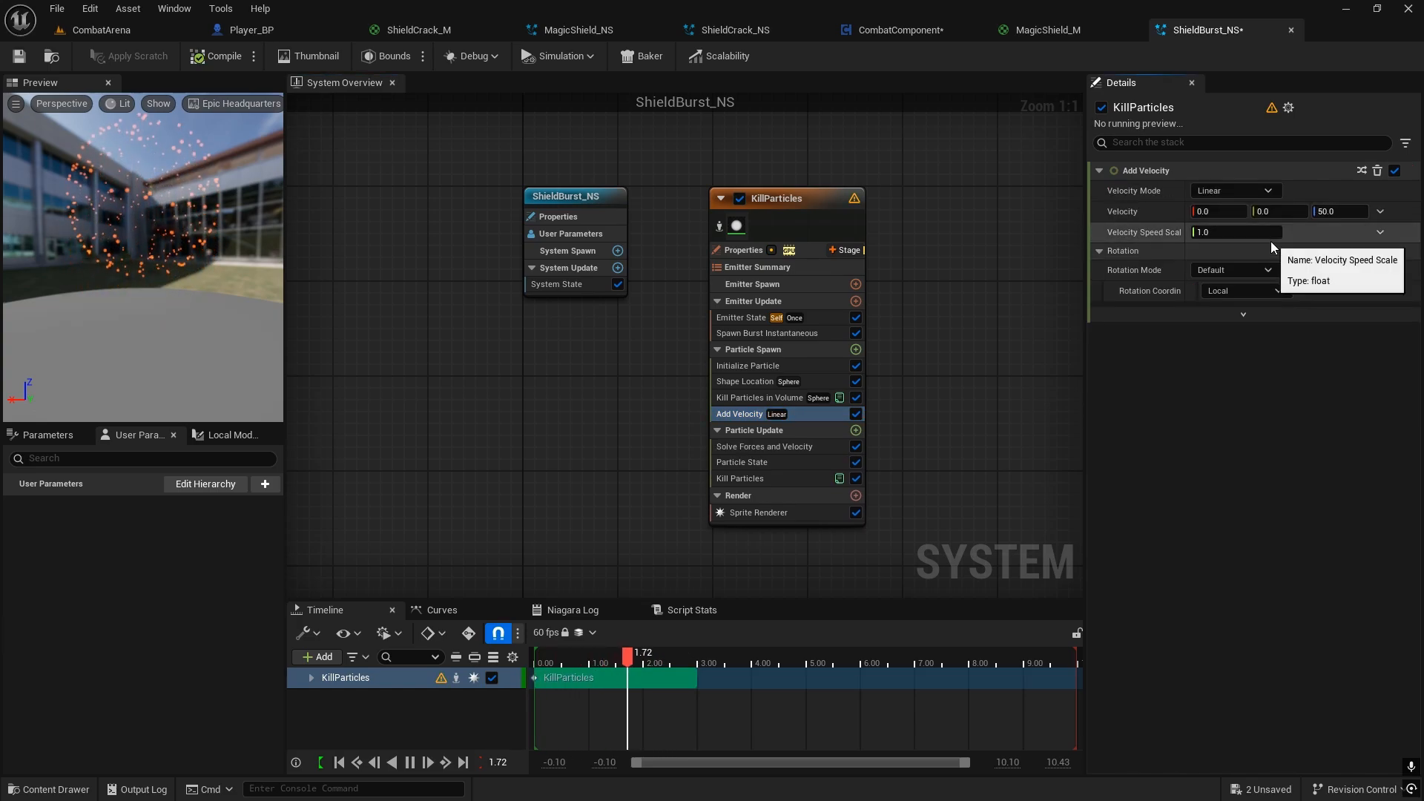
Step: Set the Add Velocity module's velocity mode to From Point with a velocity speed of 200
left_click(1231, 192)
left_click(1235, 231)
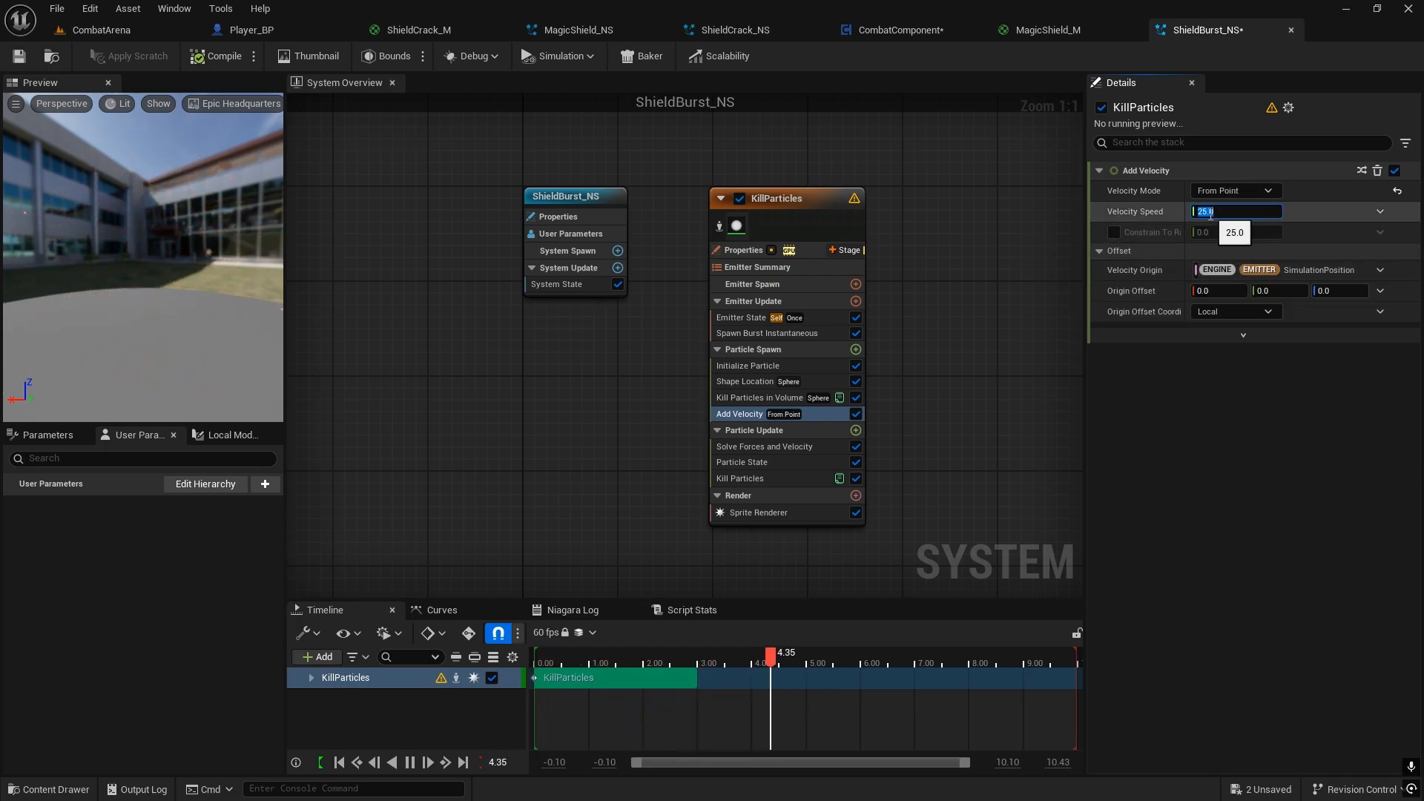
type("300")
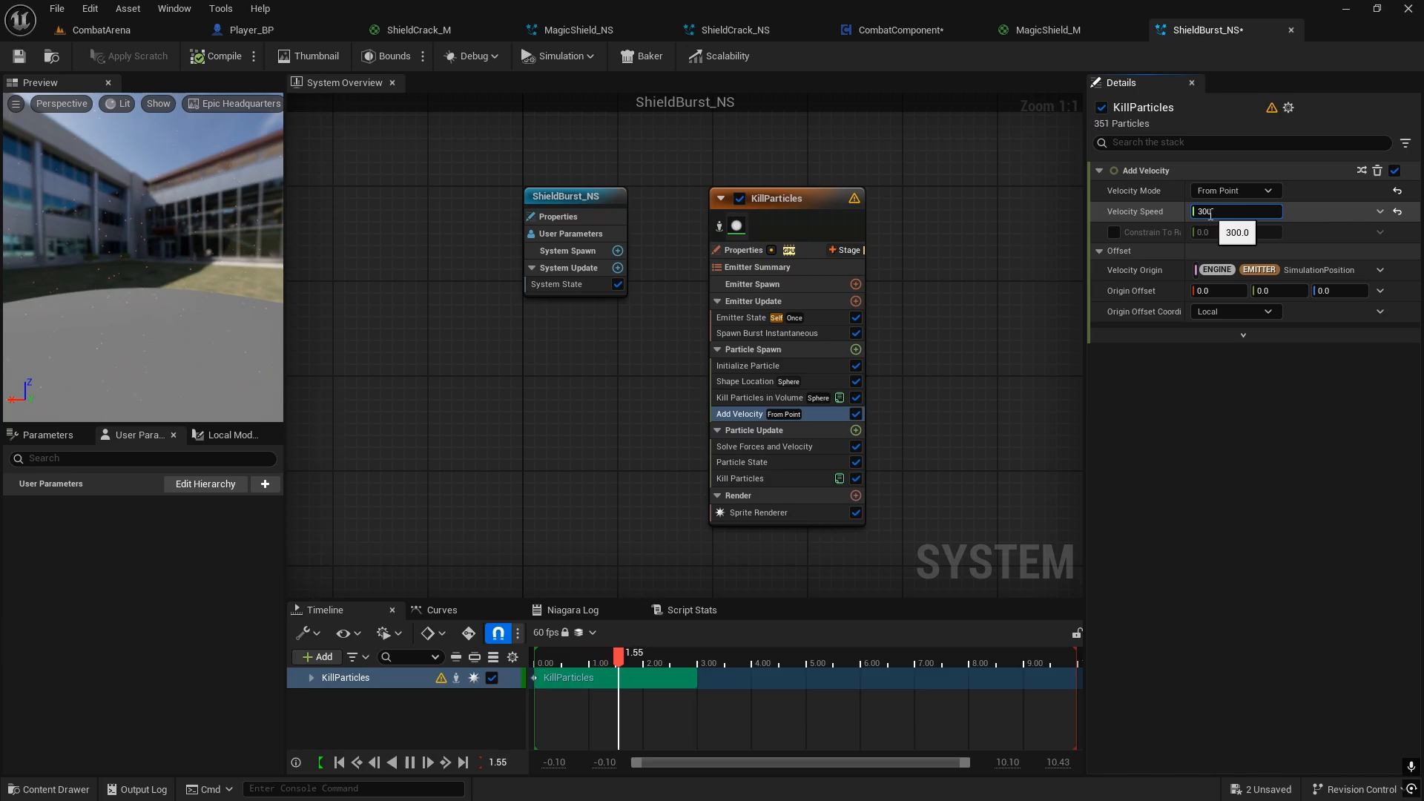
type("20")
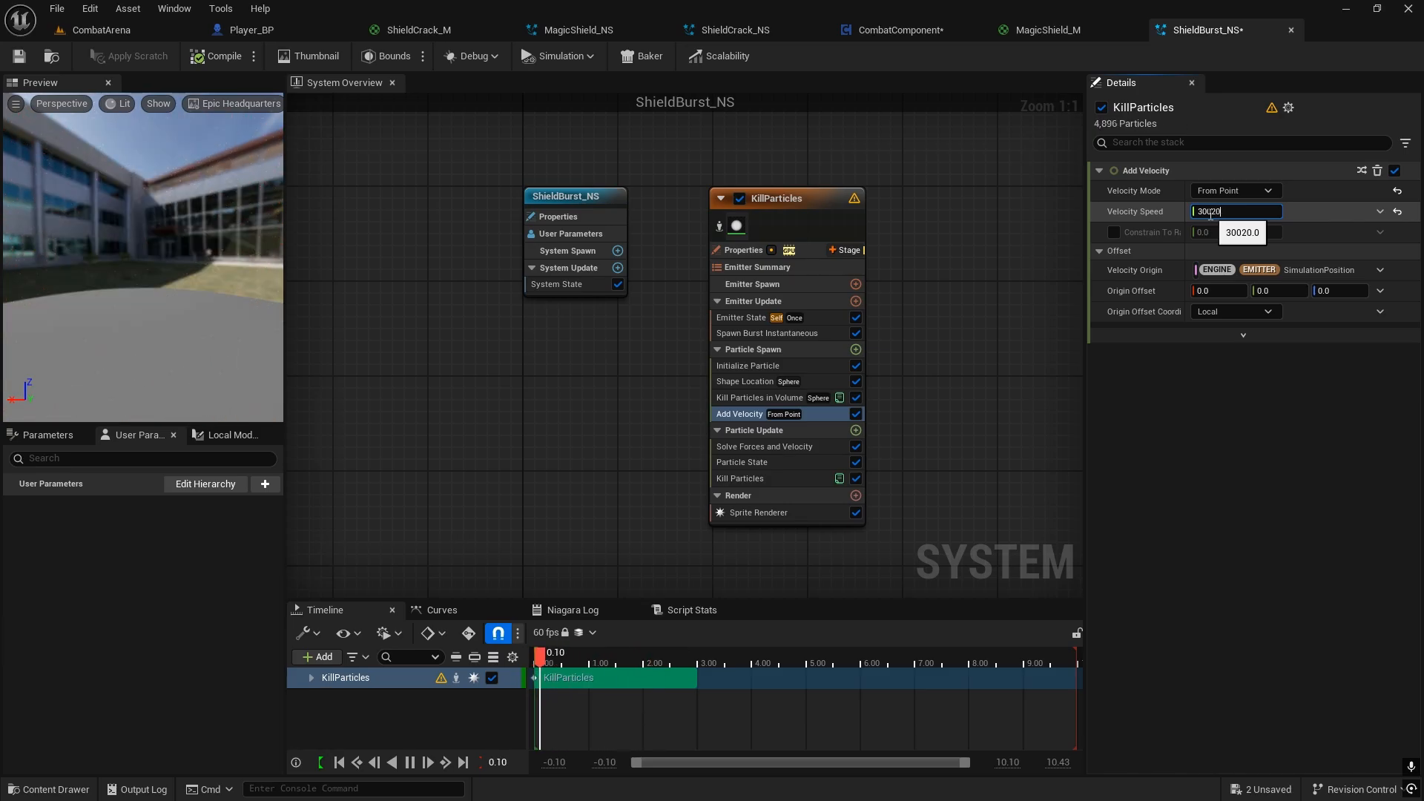
key("BackSpace")
key("BackSpace")
key("BackSpace")
key("BackSpace")
key("BackSpace")
type("200")
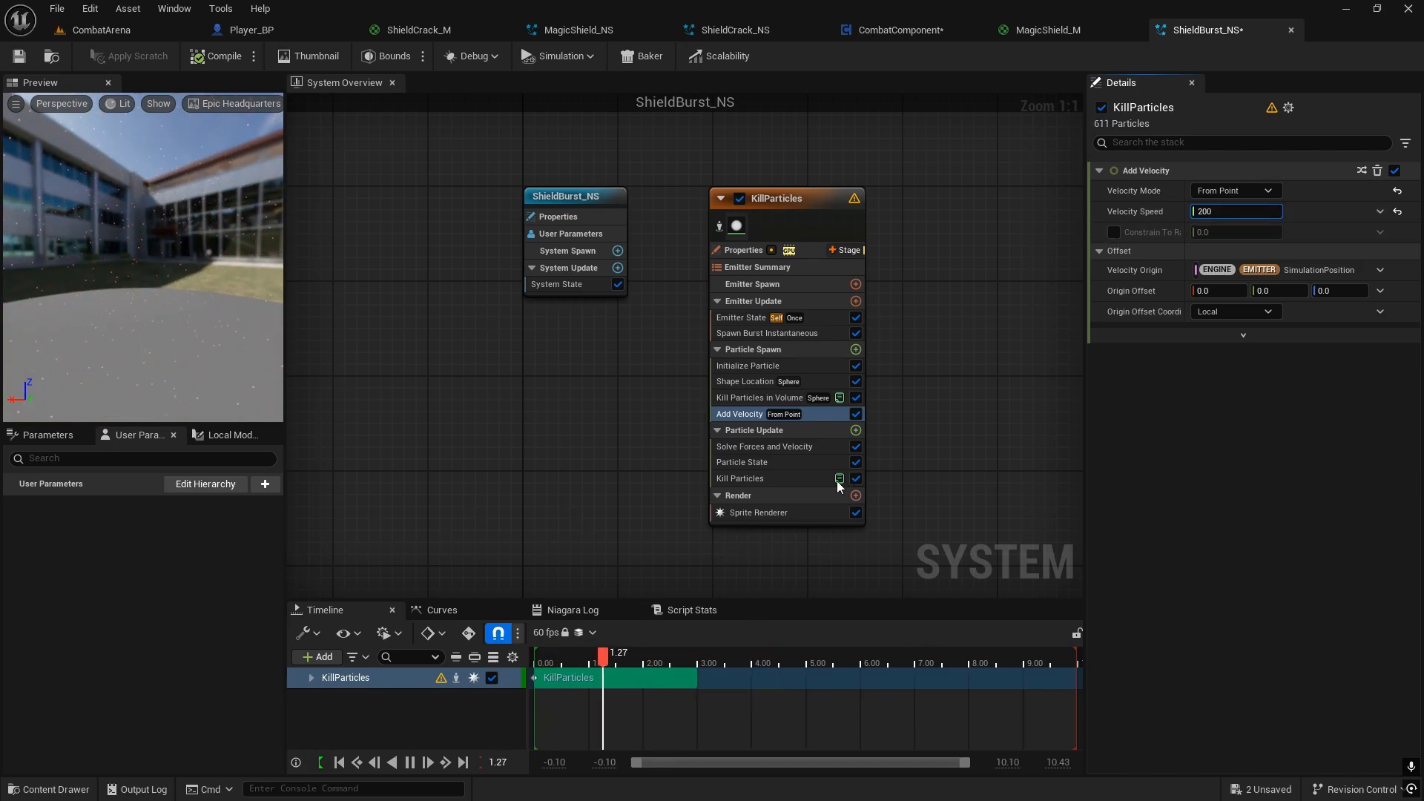
Step: Examine the settings of the Particle Update modules and the Sprite Renderer in the KillParticles emitter
left_click(767, 434)
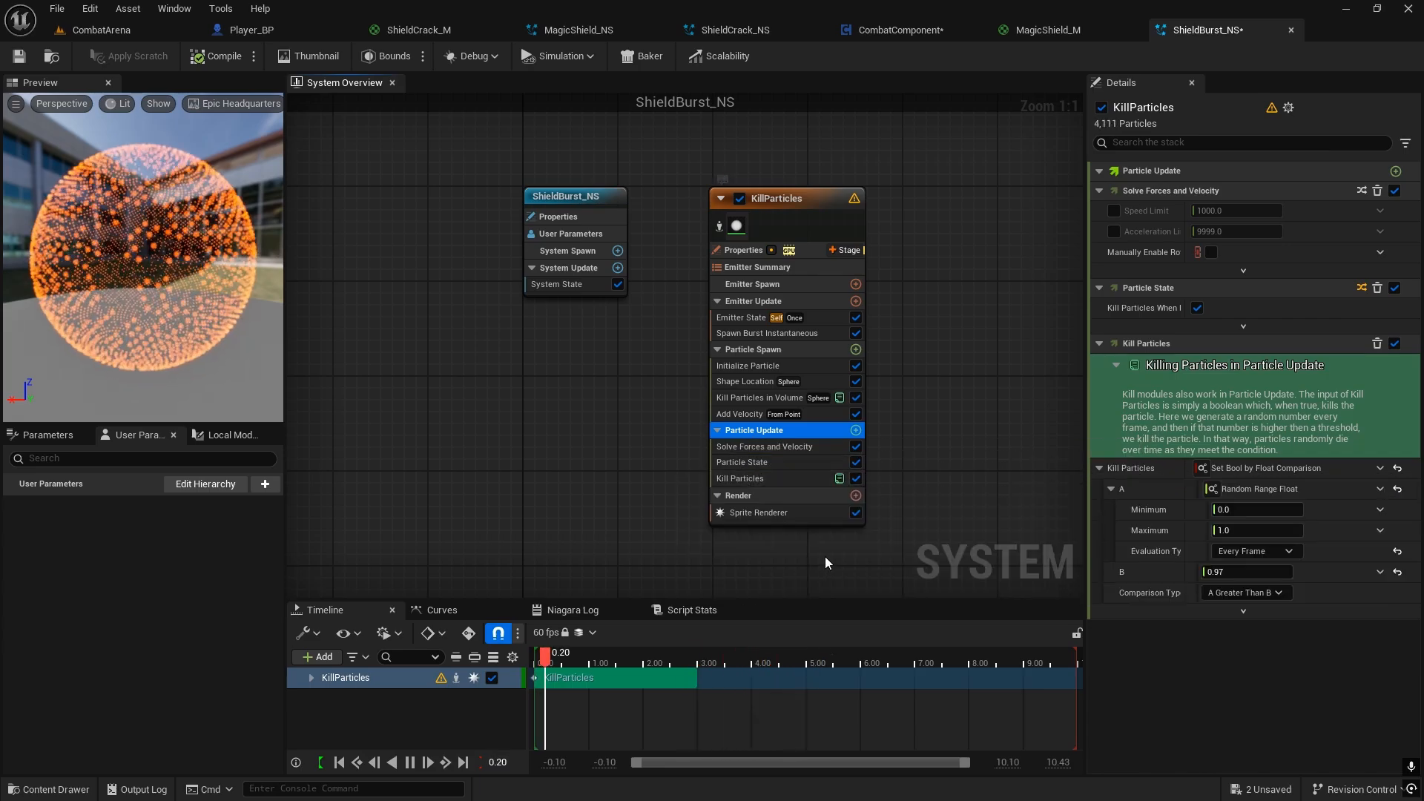
left_click(778, 447)
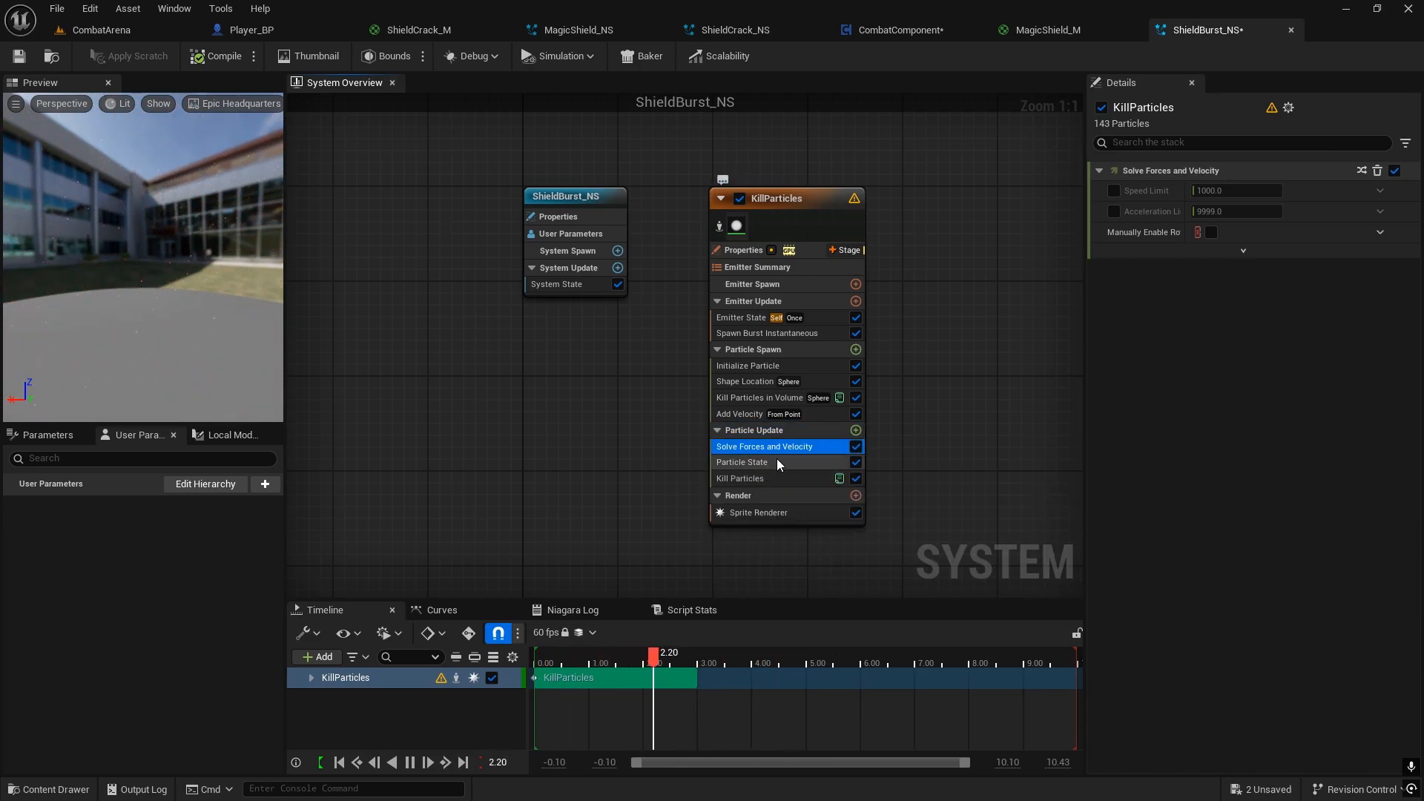
left_click(776, 461)
left_click(777, 480)
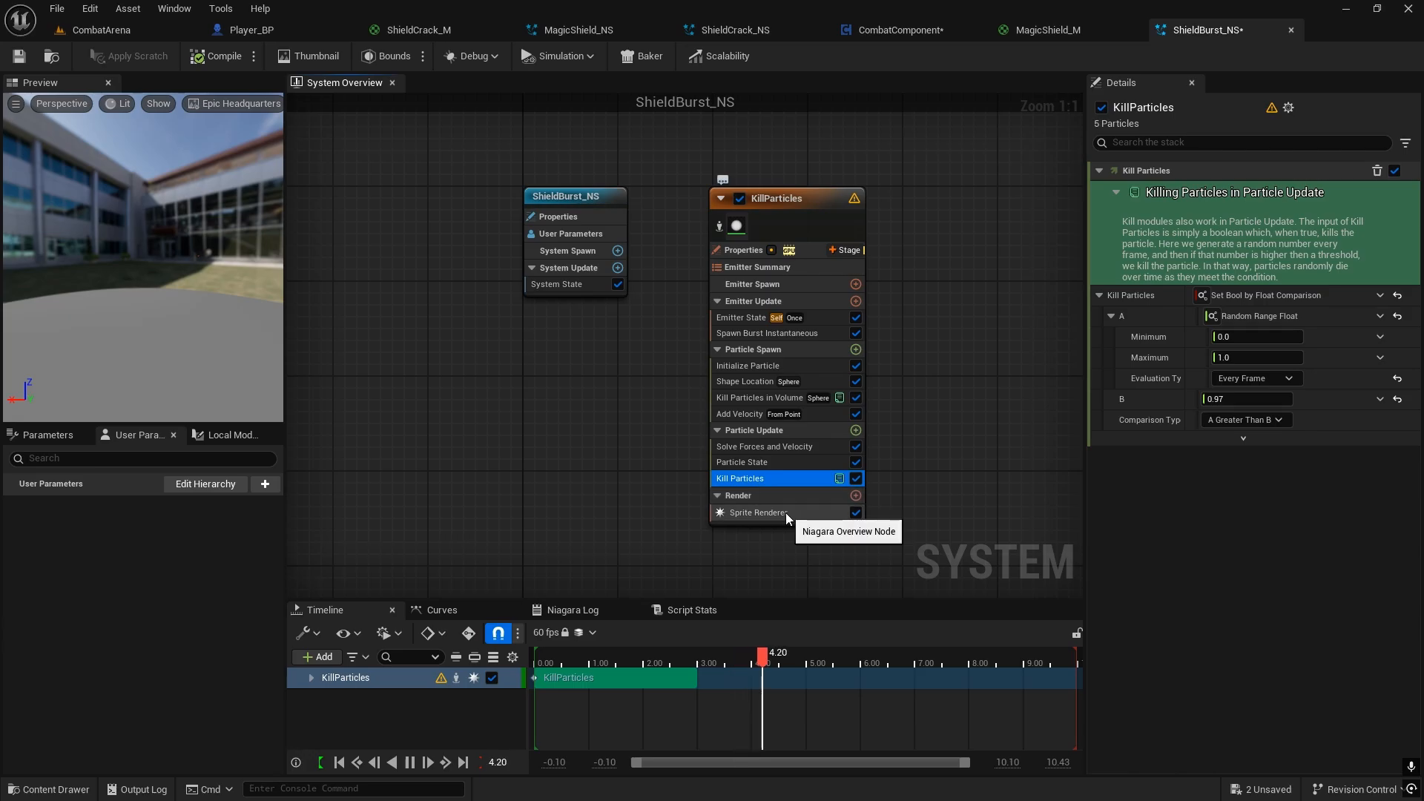
left_click(749, 461)
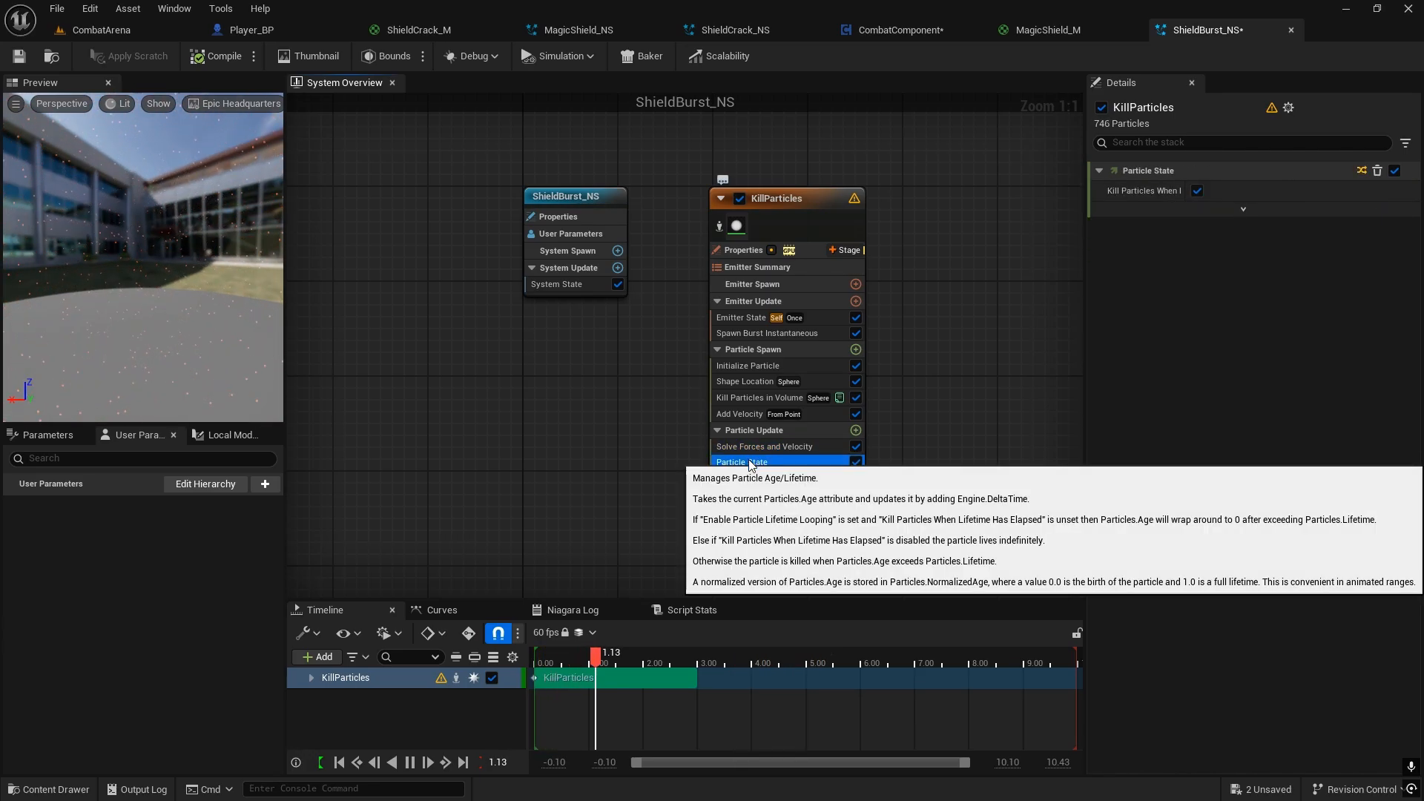
left_click(752, 483)
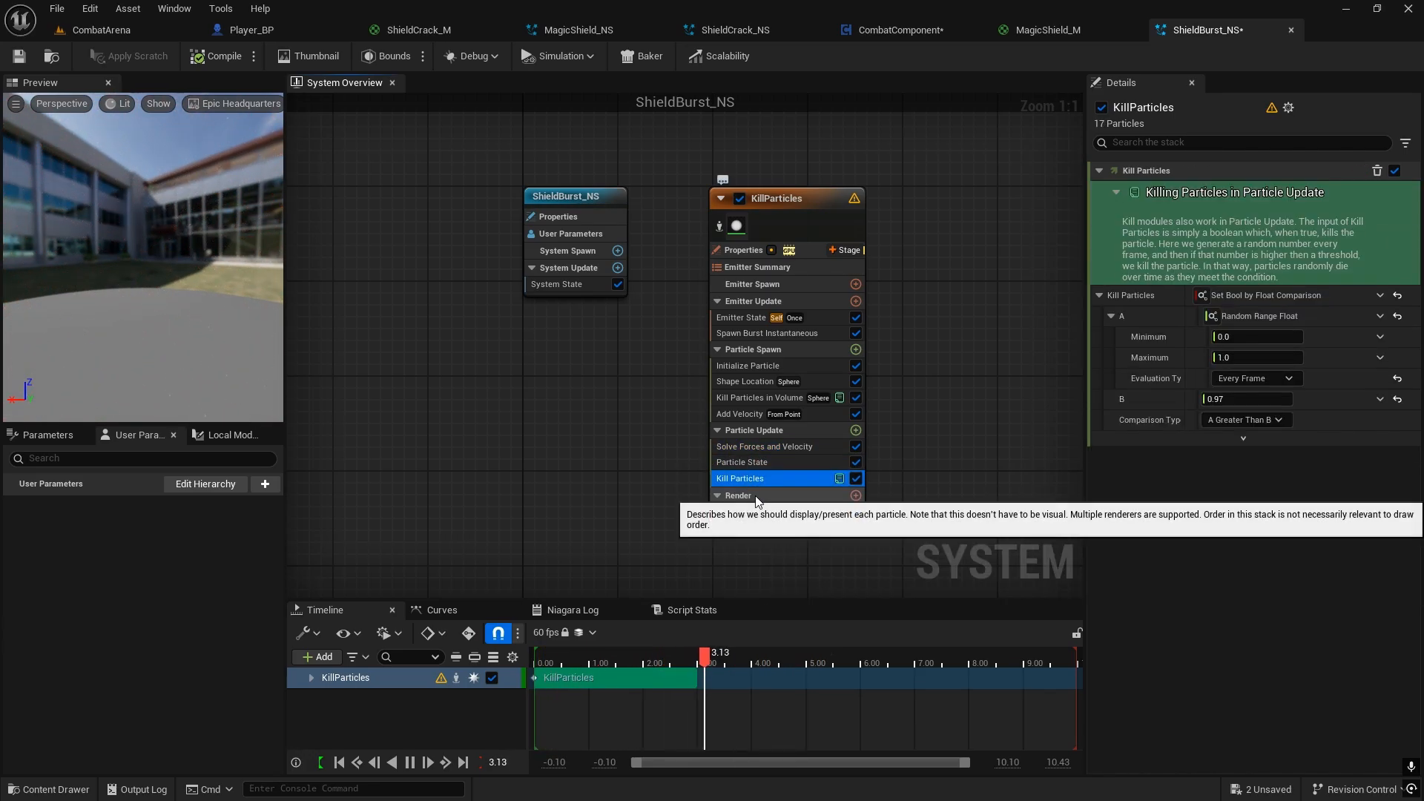
left_click(758, 498)
left_click(761, 510)
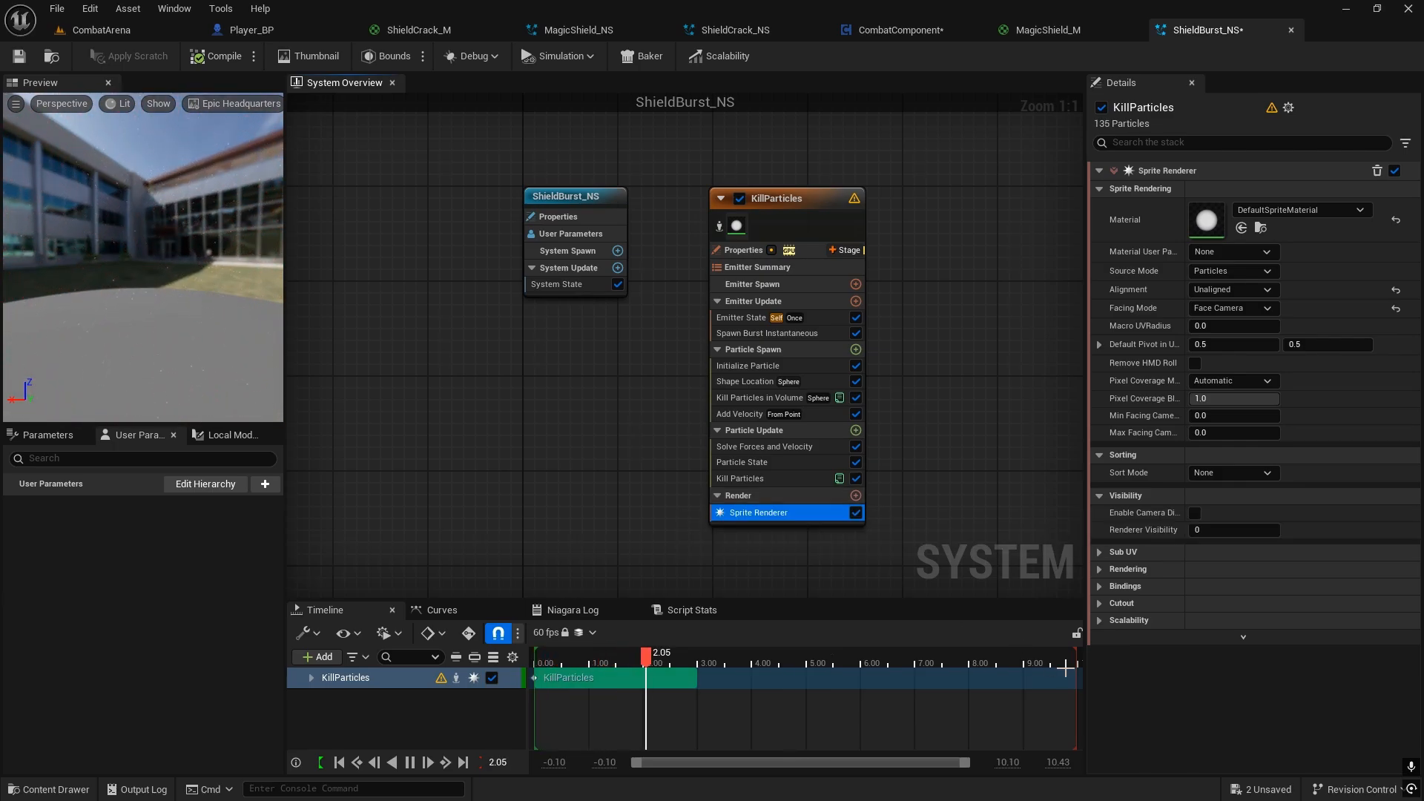
Step: Apply the emitter properties fix that stops the GPU emitter running its particle update script on particle spawn
left_click(745, 317)
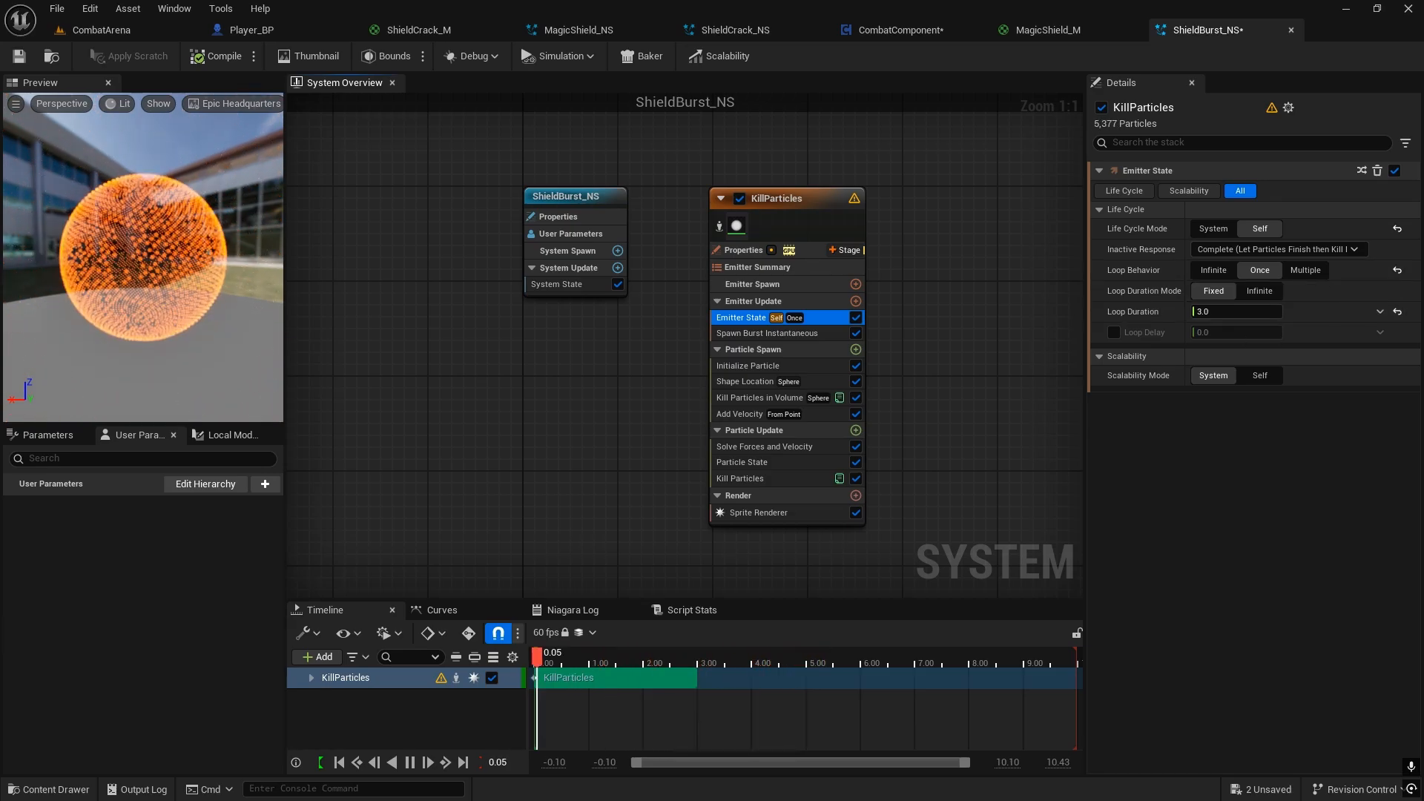
left_click(749, 251)
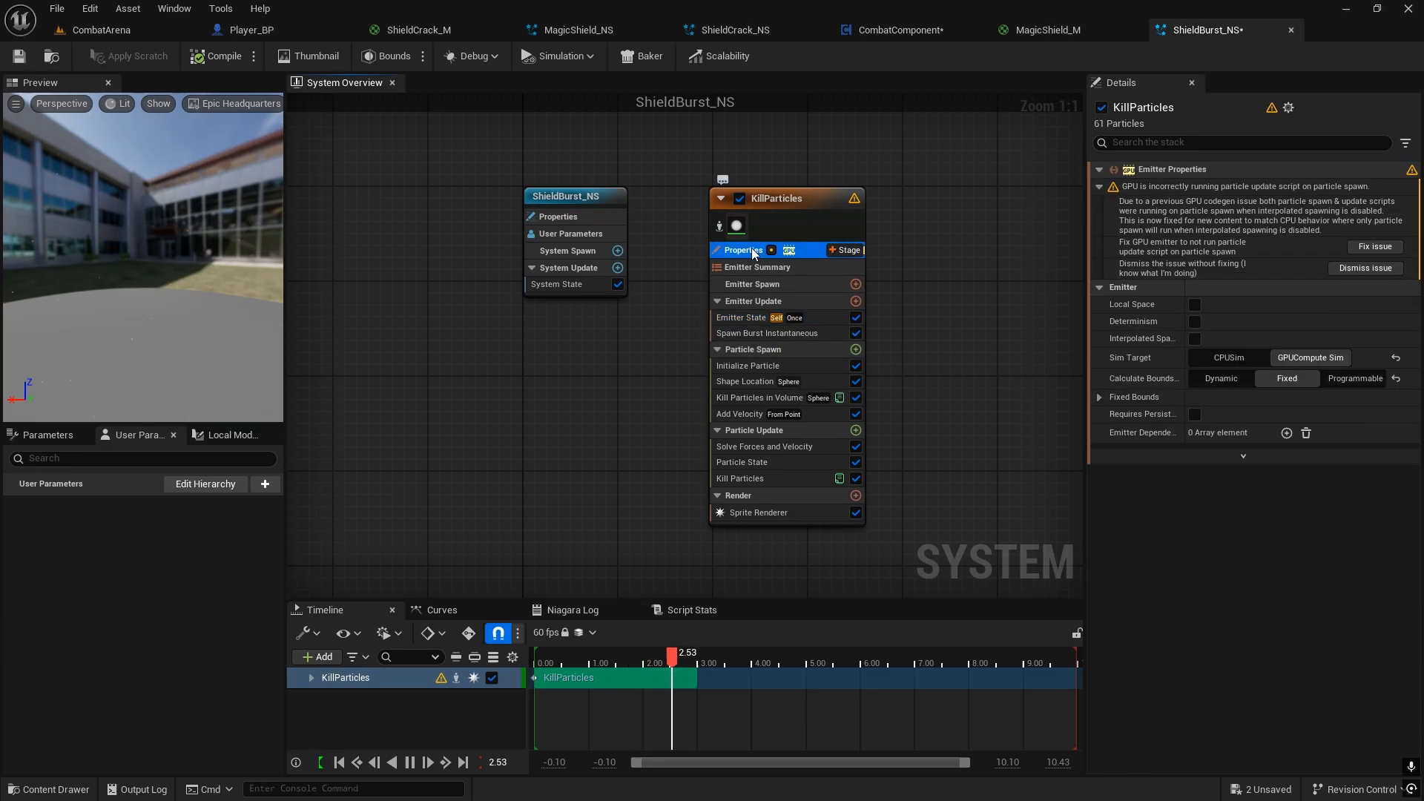
left_click(1363, 246)
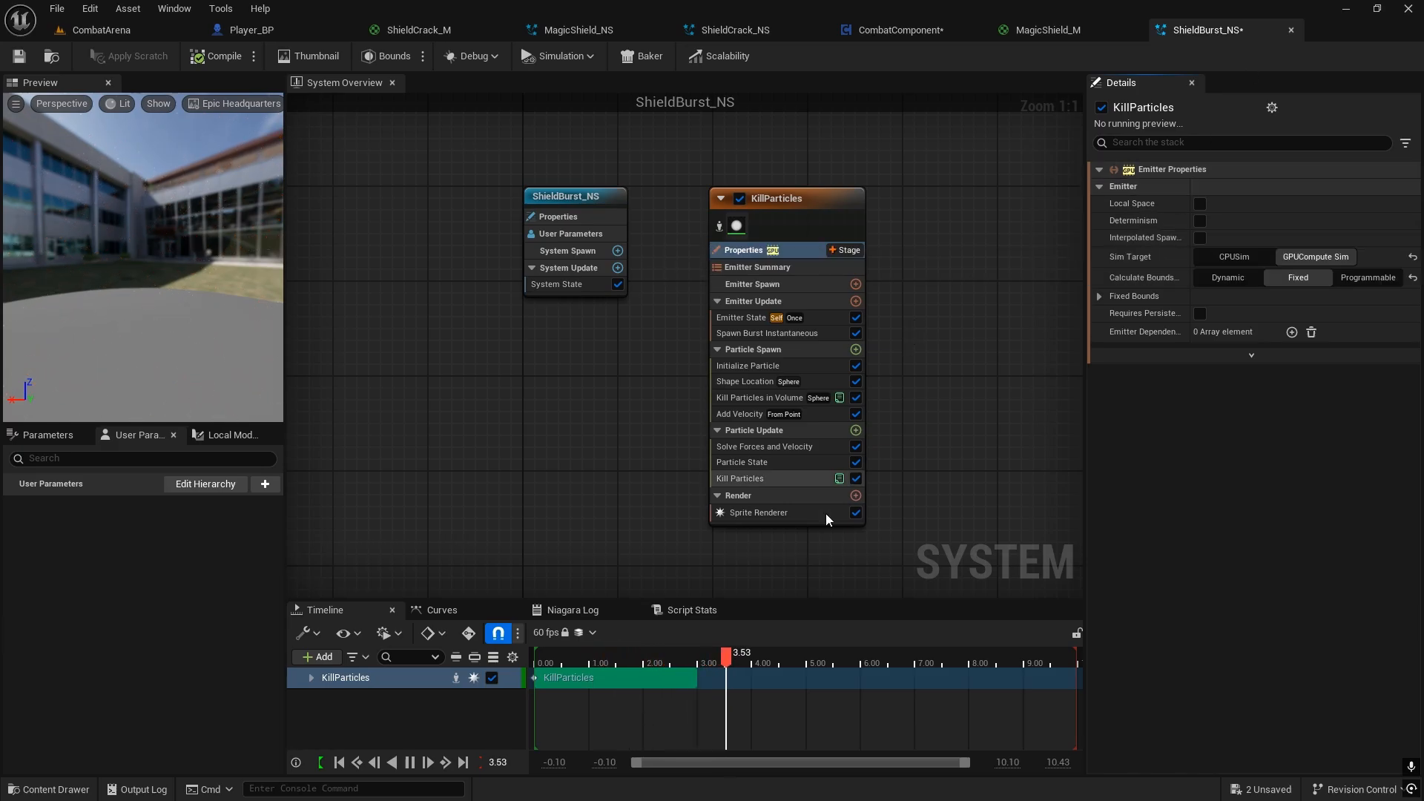
Step: Set the particle lifetime in Initialize Particle to 3.0 and save the ShieldBurst_NS system
left_click(752, 333)
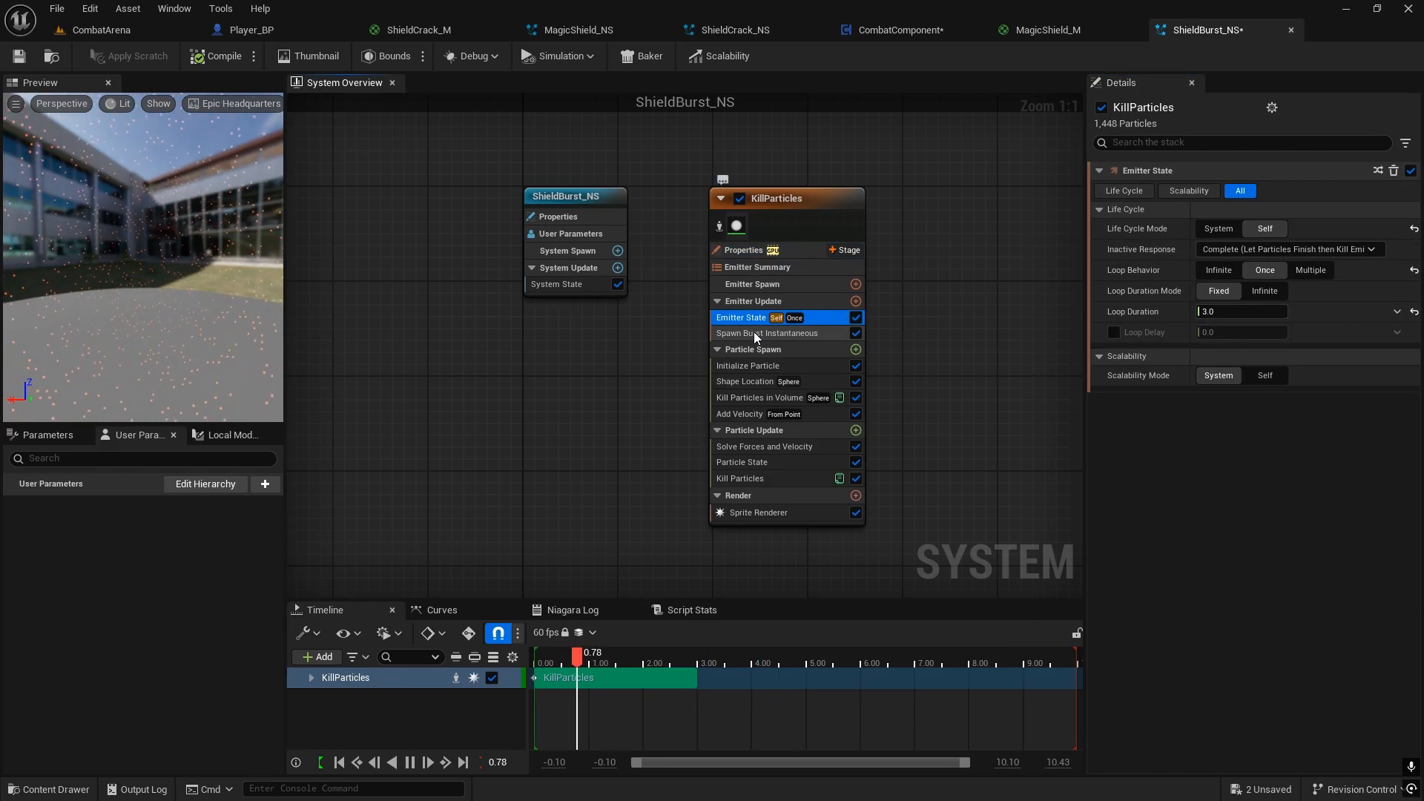
left_click(764, 354)
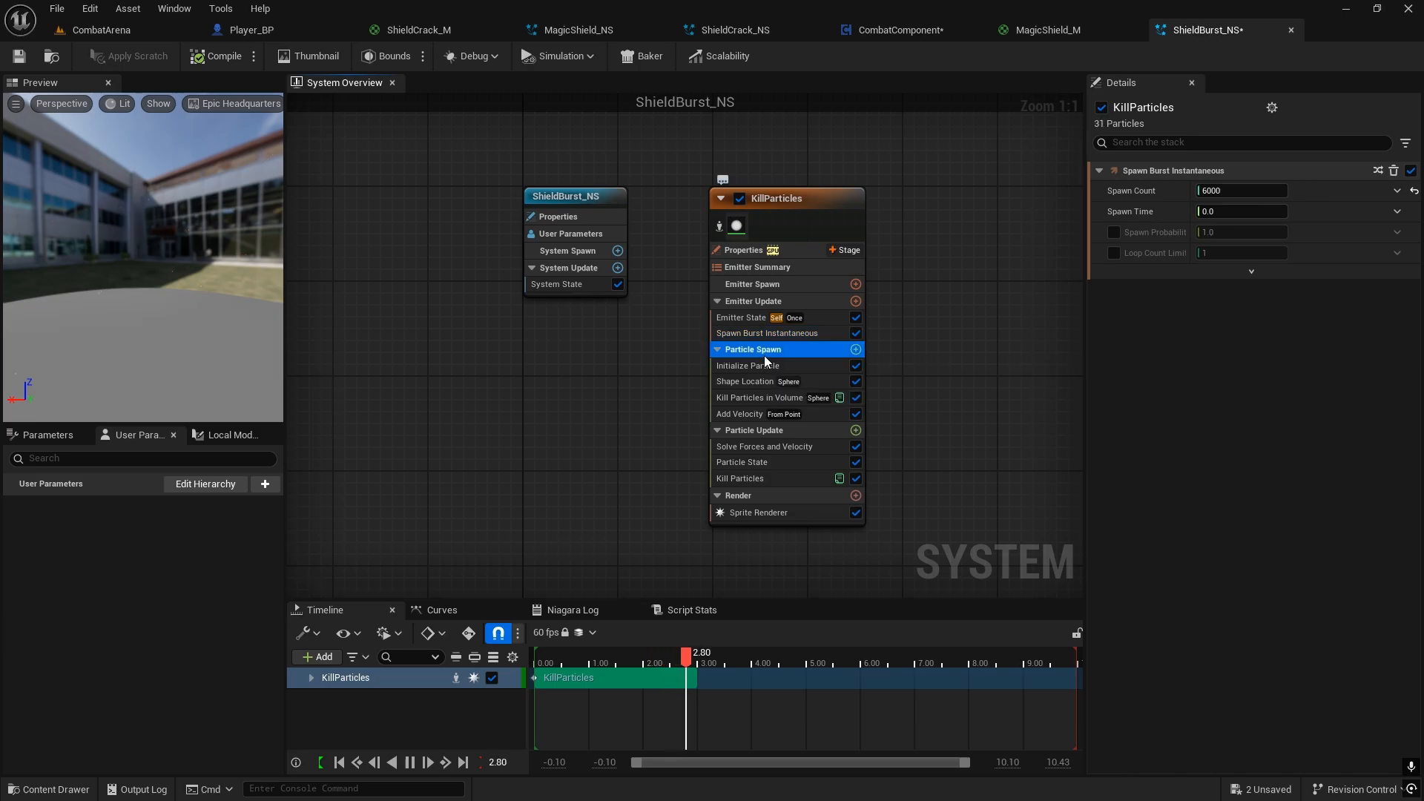
left_click(1225, 269)
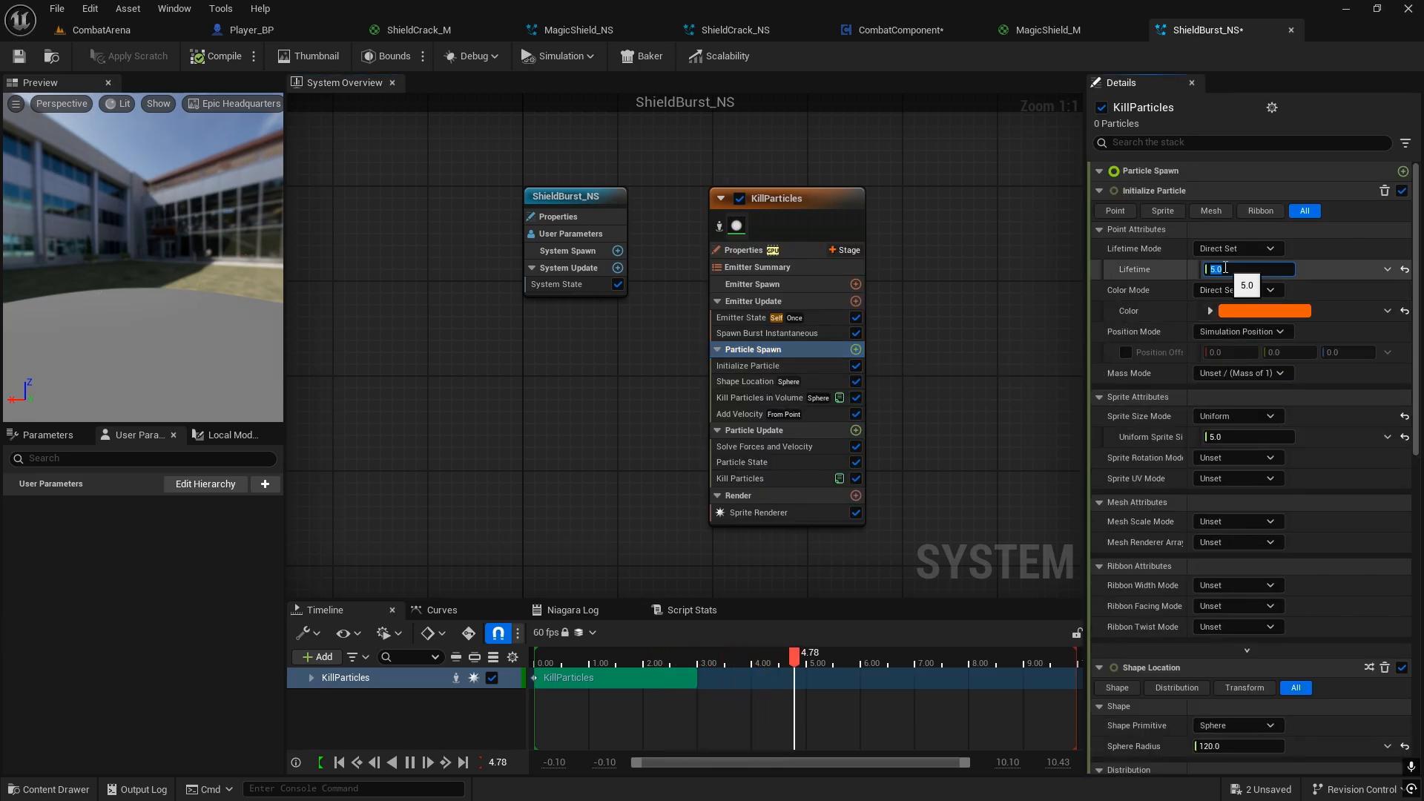
type("3")
key("Return")
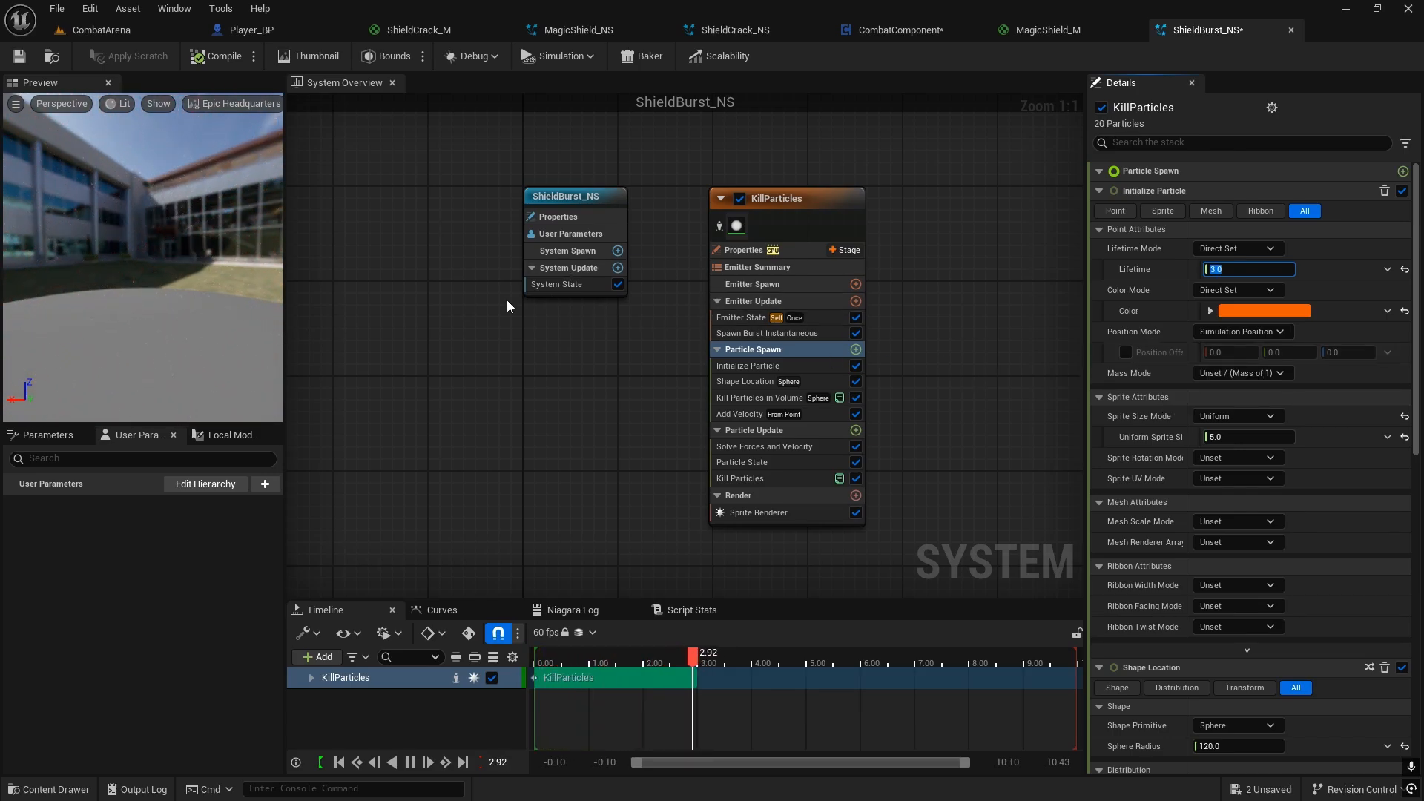
left_click(19, 57)
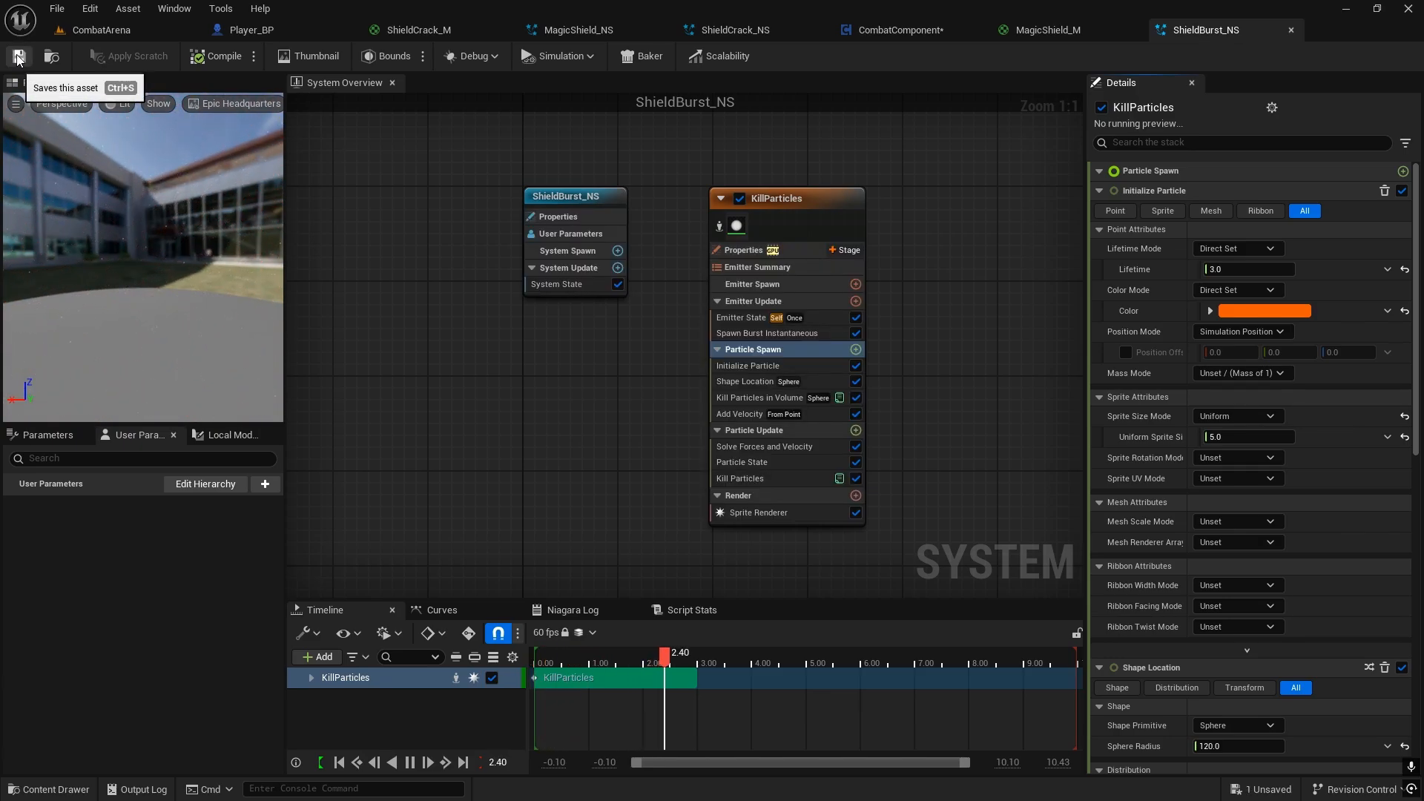
Step: Make the initial particle color glow by raising its color Value to 10, and save ShieldBurst_NS
left_click(1239, 310)
left_click(1116, 592)
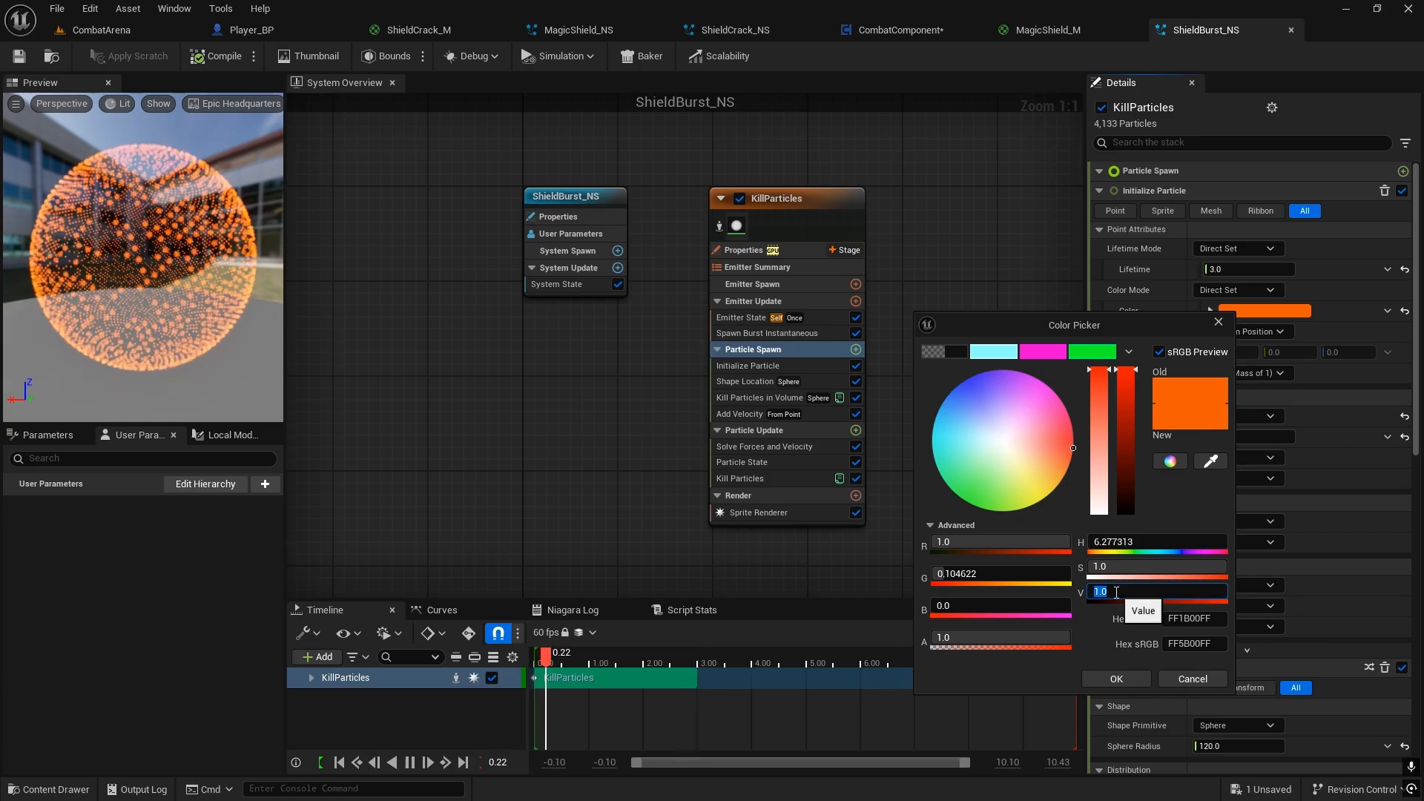
type("10")
key("Return")
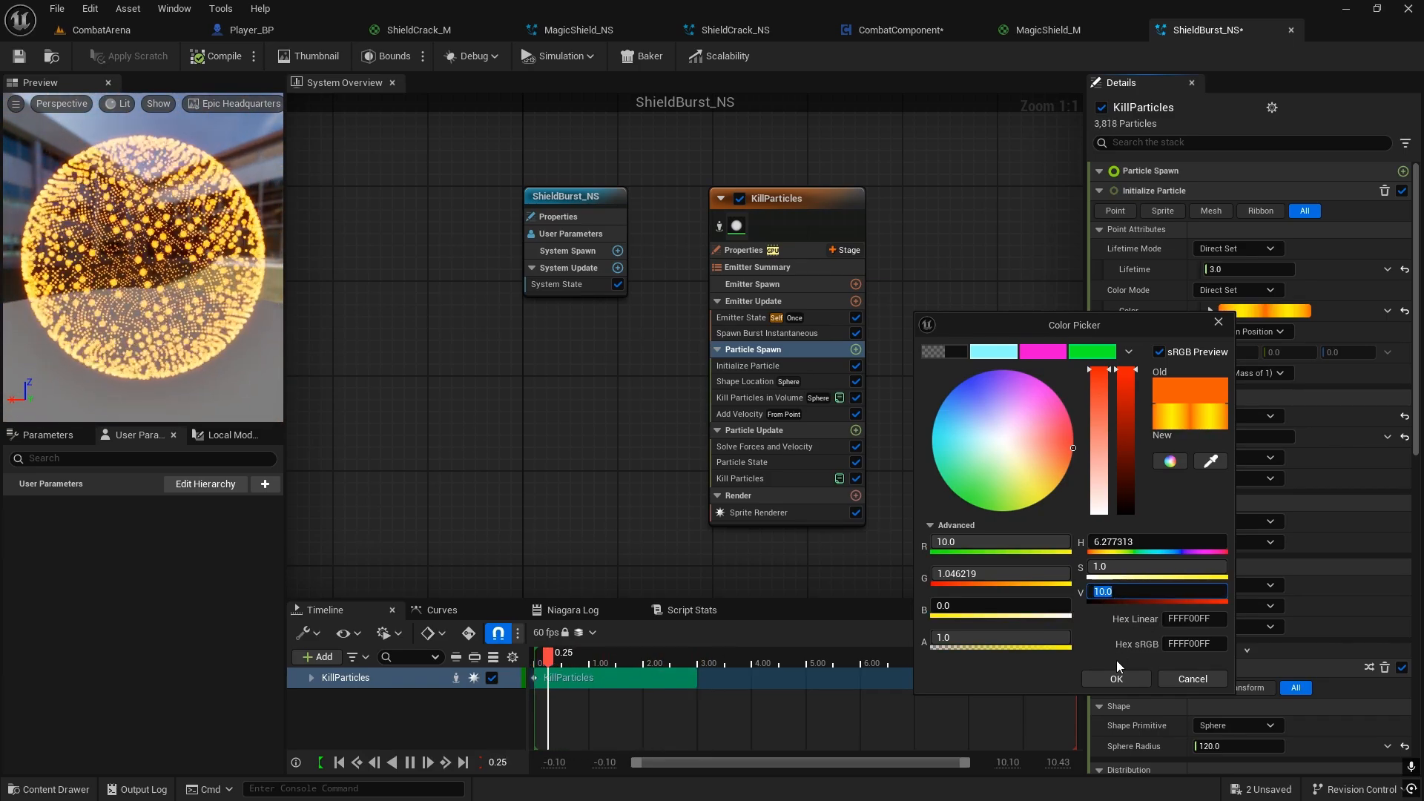
left_click(1110, 679)
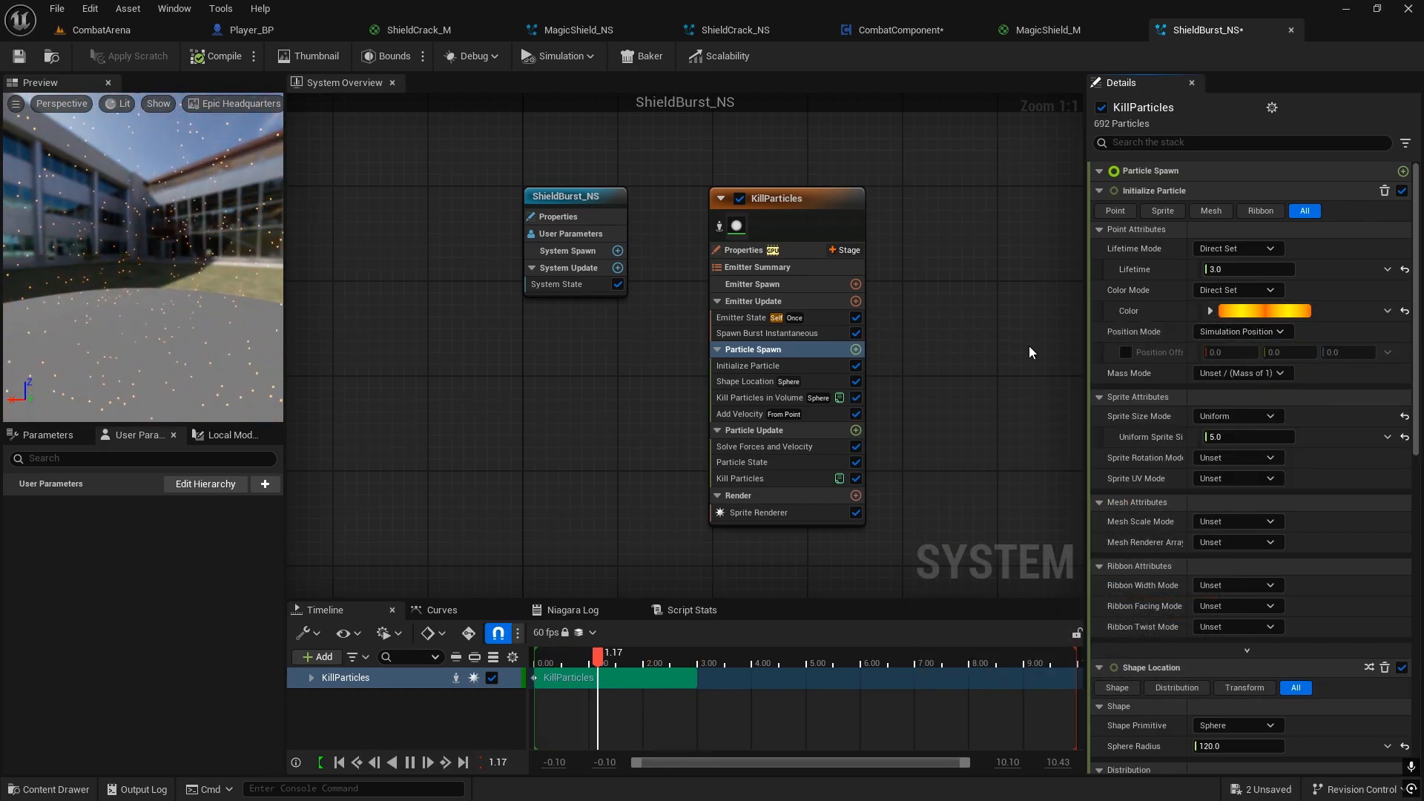
key("ctrl+s")
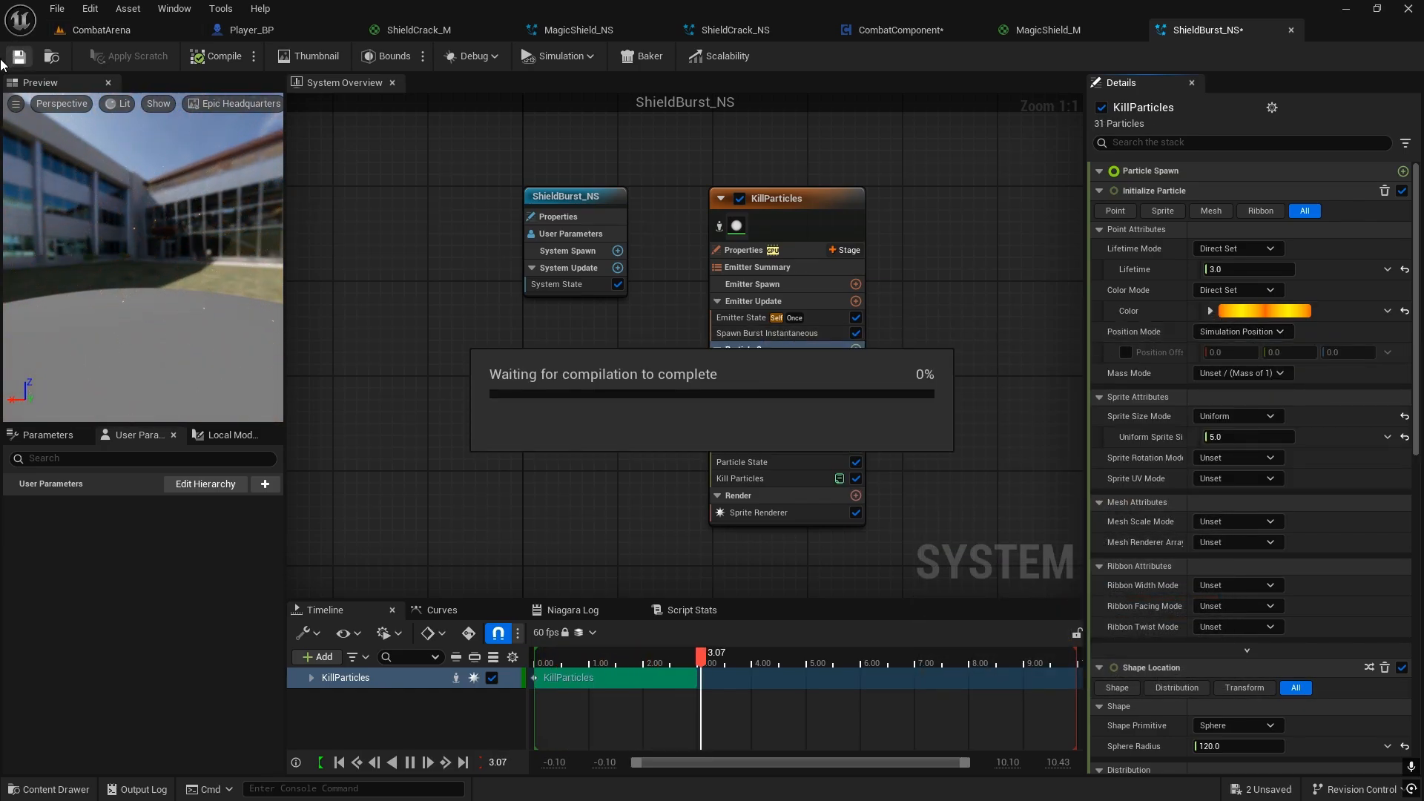
Step: Open CalculateMagicBlockDamage in CombatComponent and go to the definition of the Block Break Event called from its Branch
left_click(876, 28)
scroll(642, 248, "down", 3)
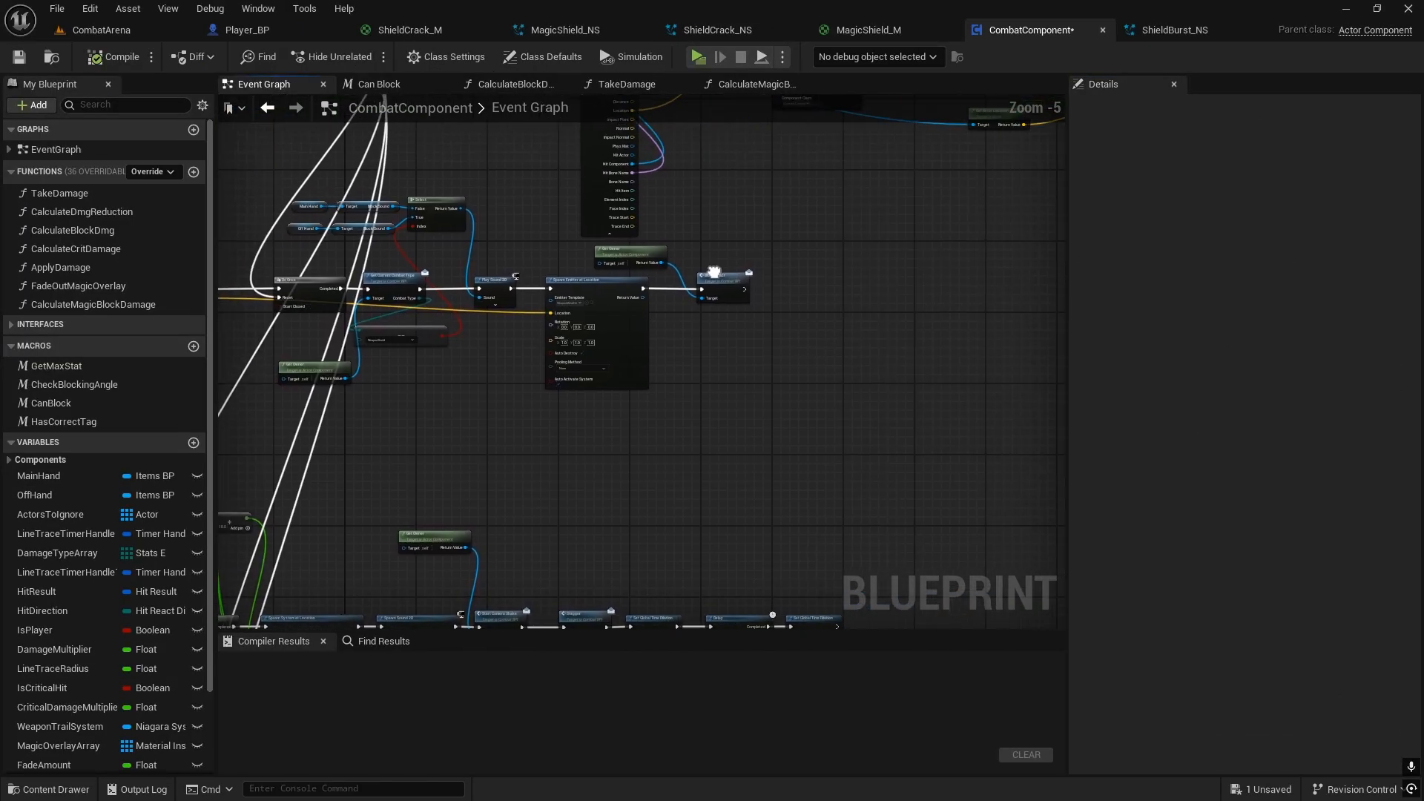
scroll(642, 248, "up", 2)
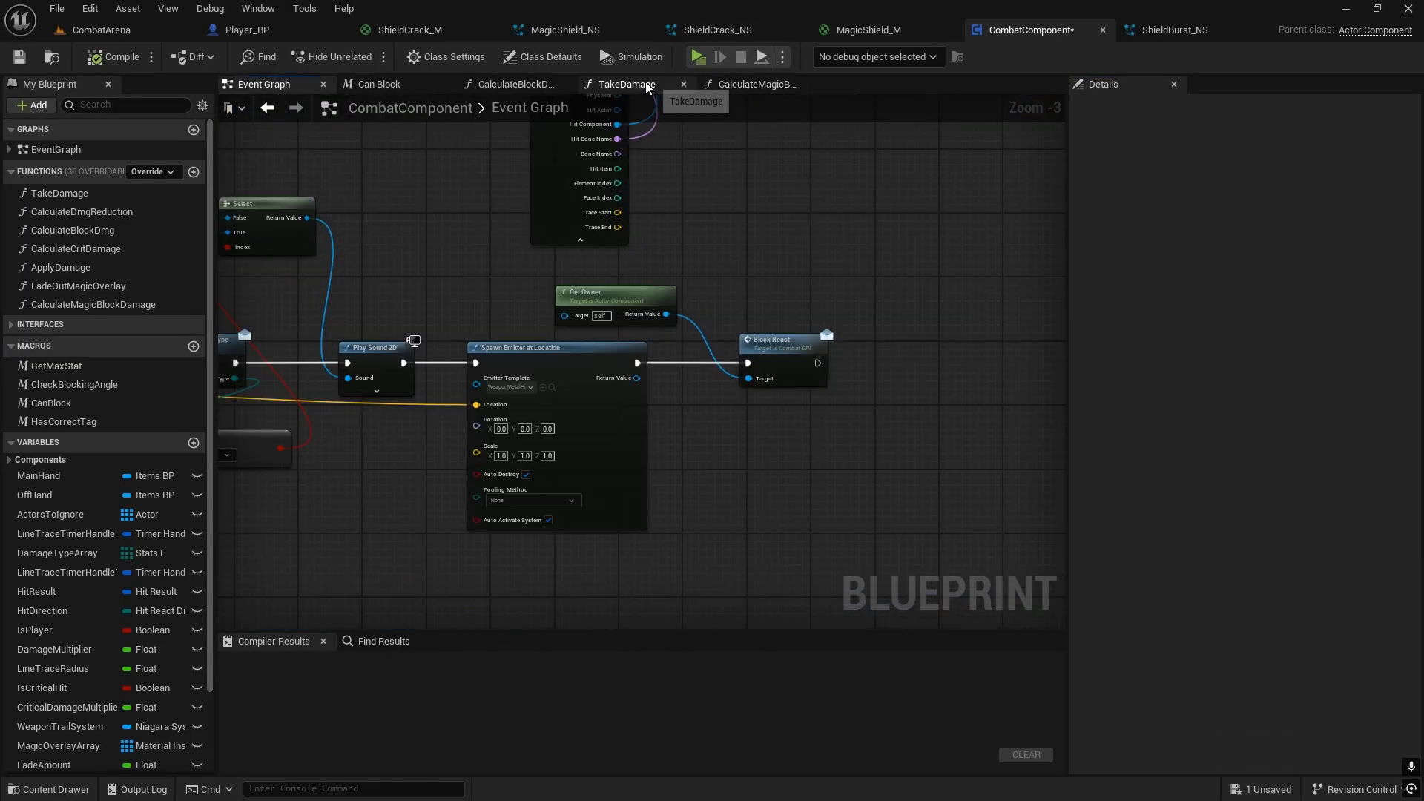
left_click(752, 83)
scroll(771, 315, "up", 4)
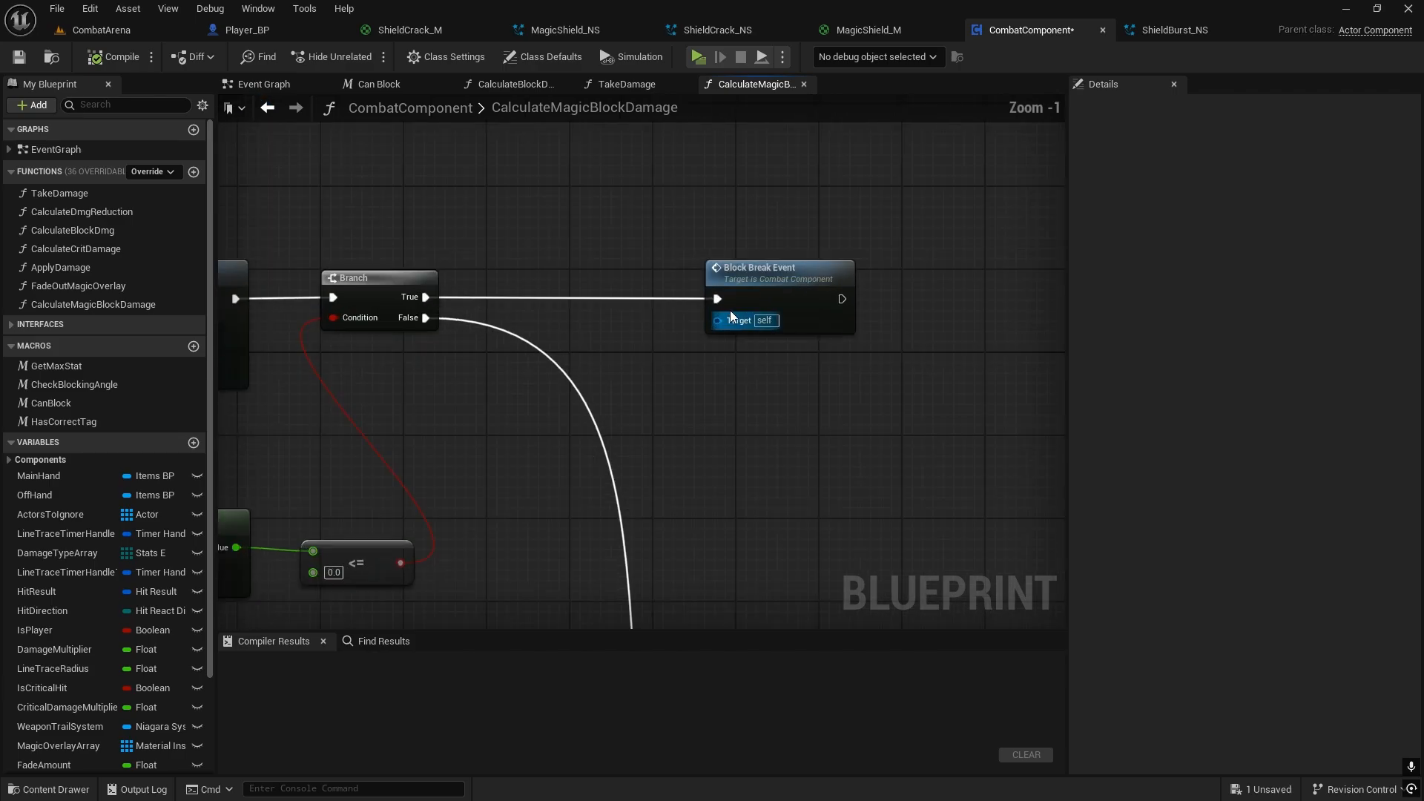
scroll(878, 427, "down", 2)
right_click_drag(877, 427, 1047, 401)
right_click_drag(760, 448, 531, 415)
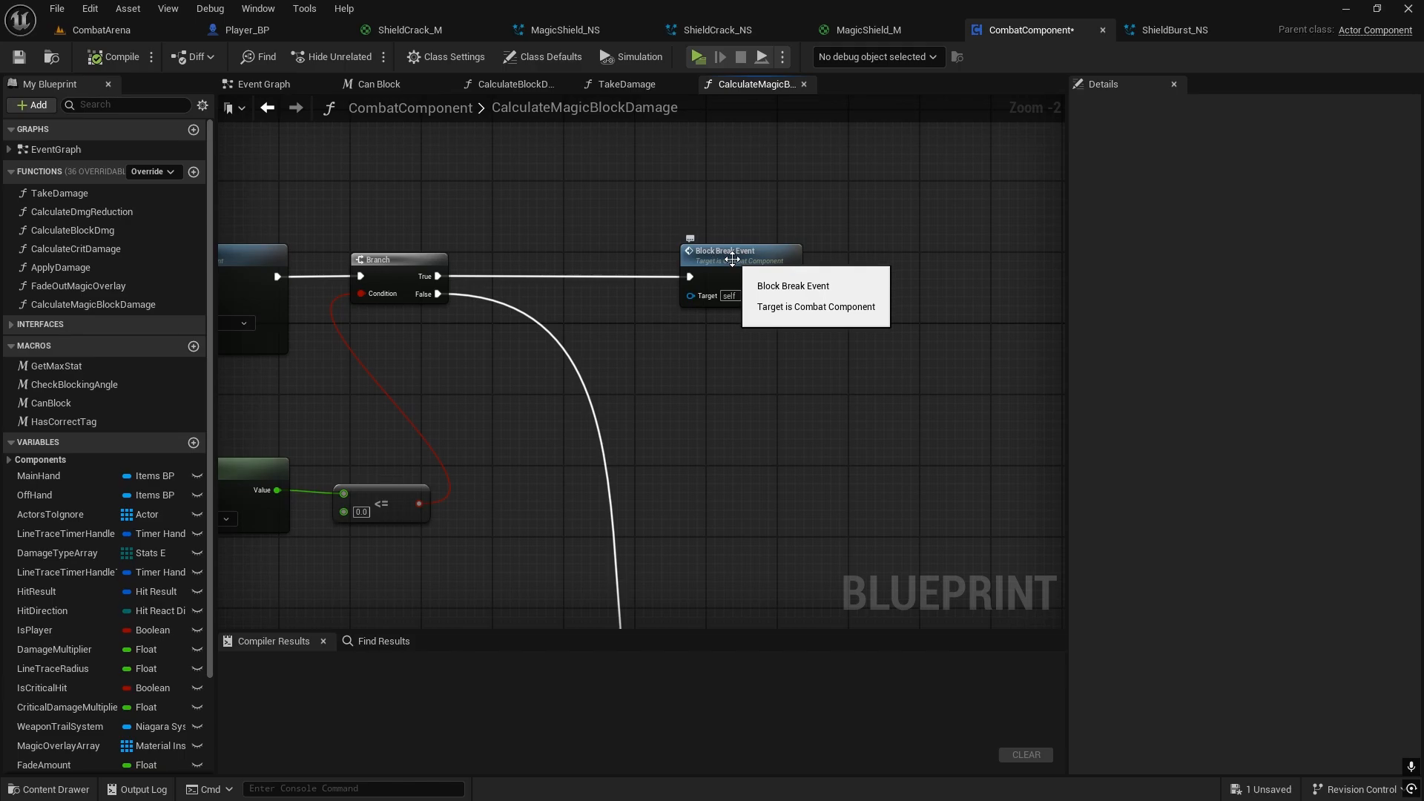
double_click(732, 264)
Step: Examine the Block Break Event's node chain and locate the Play Combat Montage node's montage asset in the project content
right_click_drag(827, 375, 336, 276)
right_click_drag(531, 245, 602, 256)
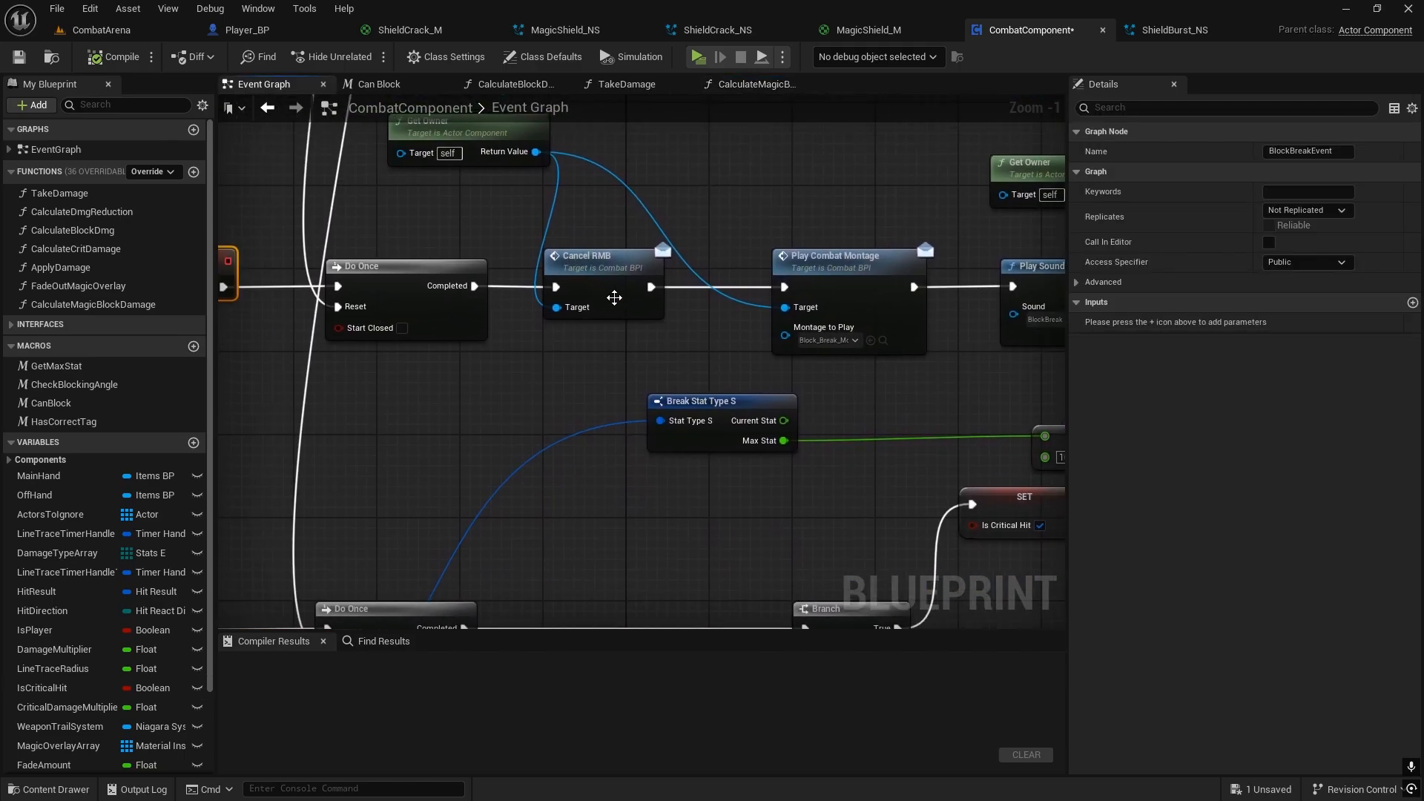
right_click_drag(750, 308, 532, 333)
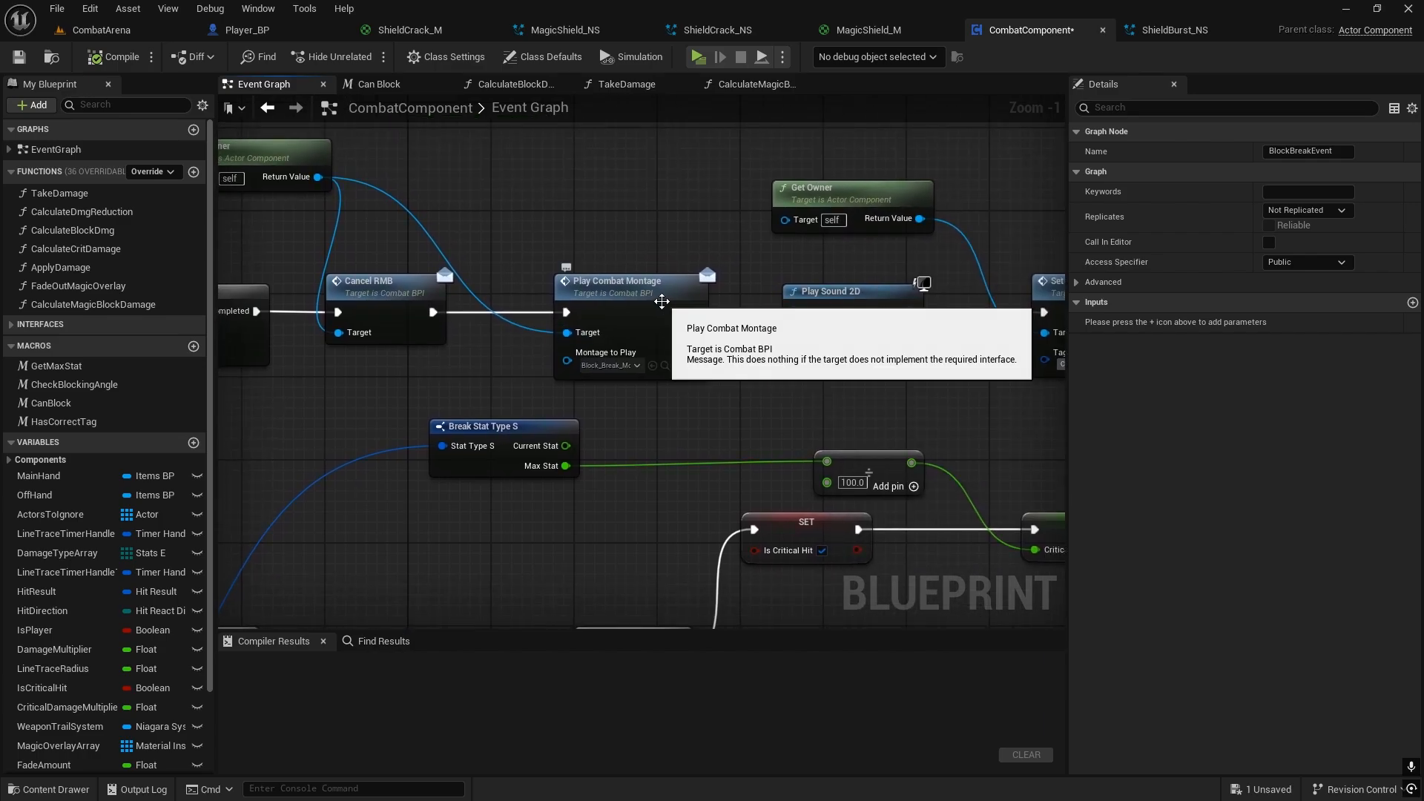
left_click(665, 365)
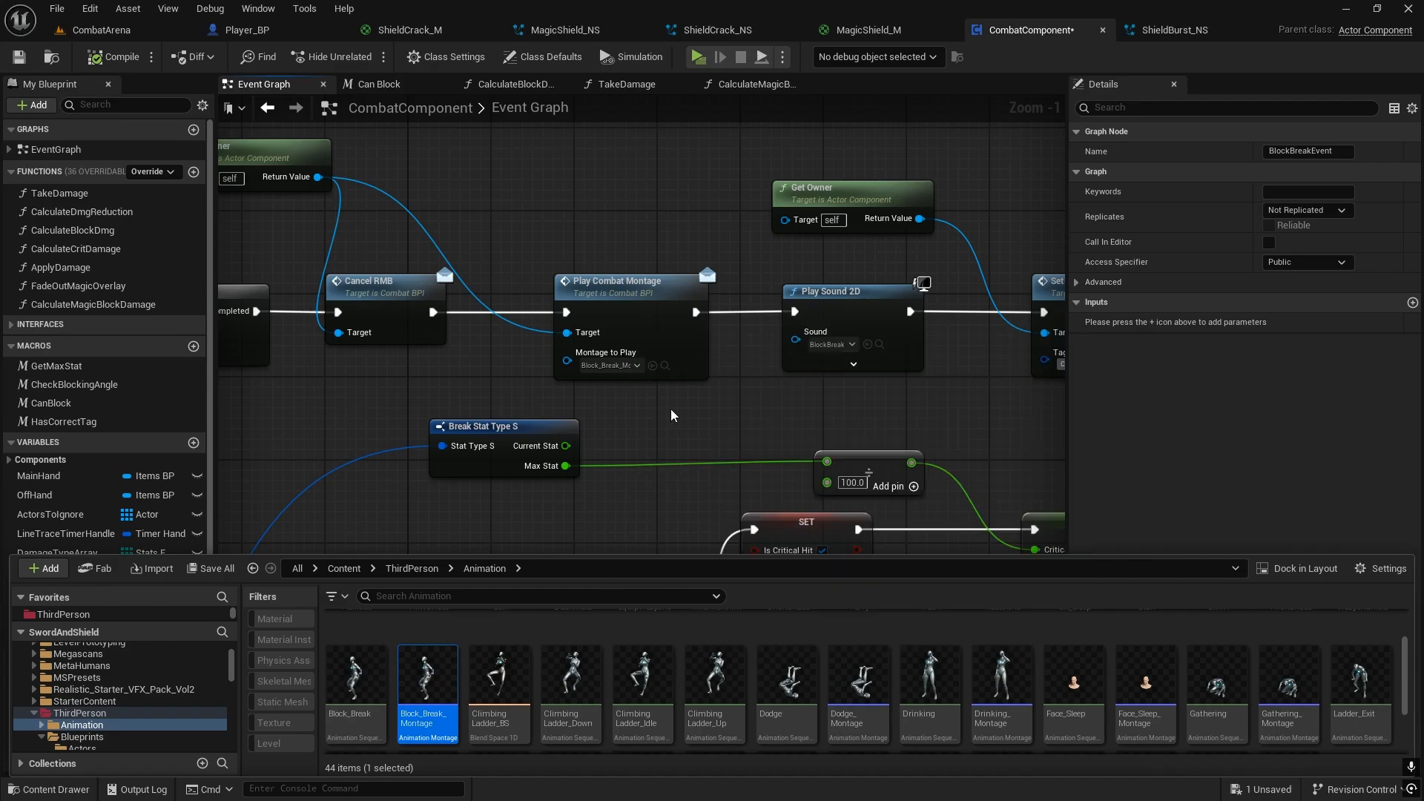
left_click(713, 404)
right_click_drag(717, 402, 728, 341)
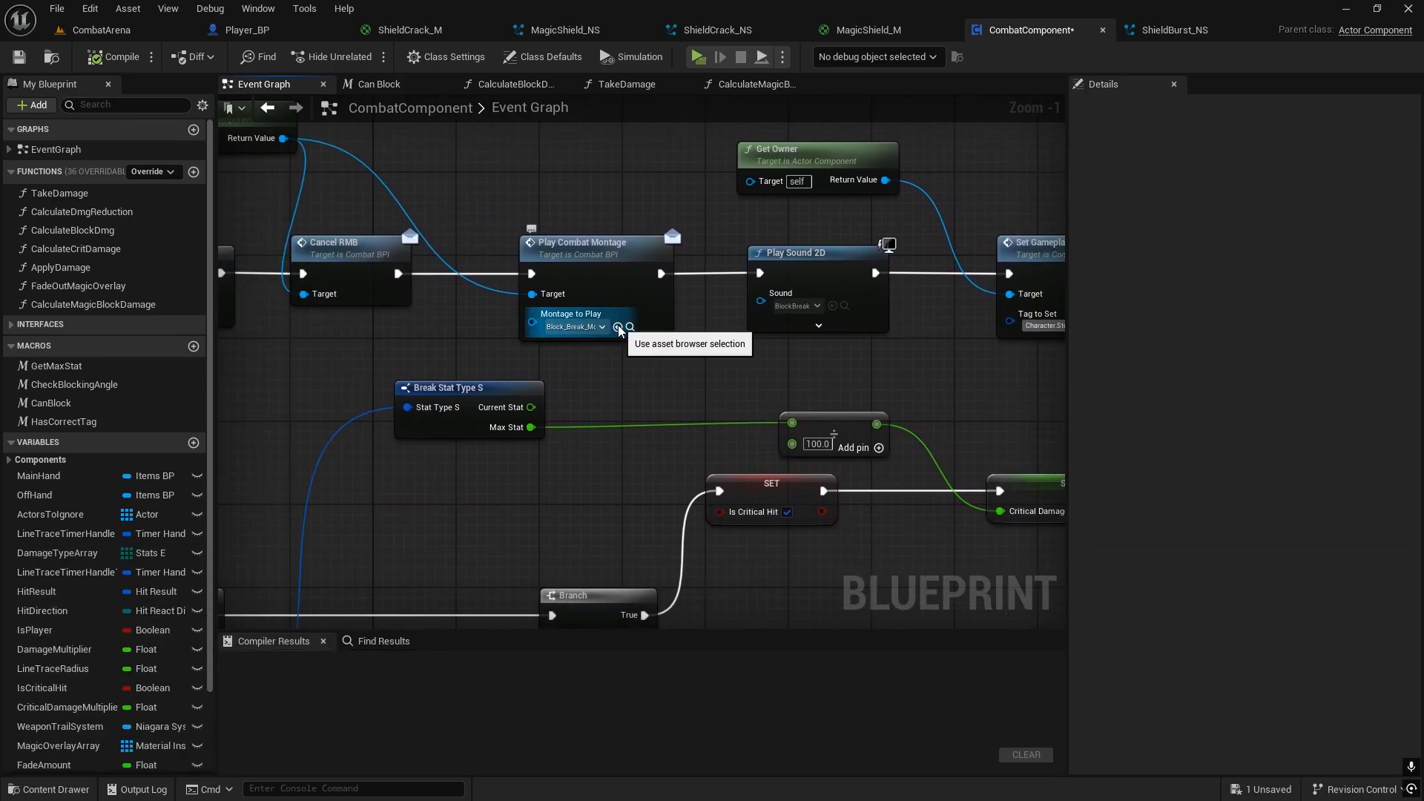
right_click_drag(632, 310, 543, 304)
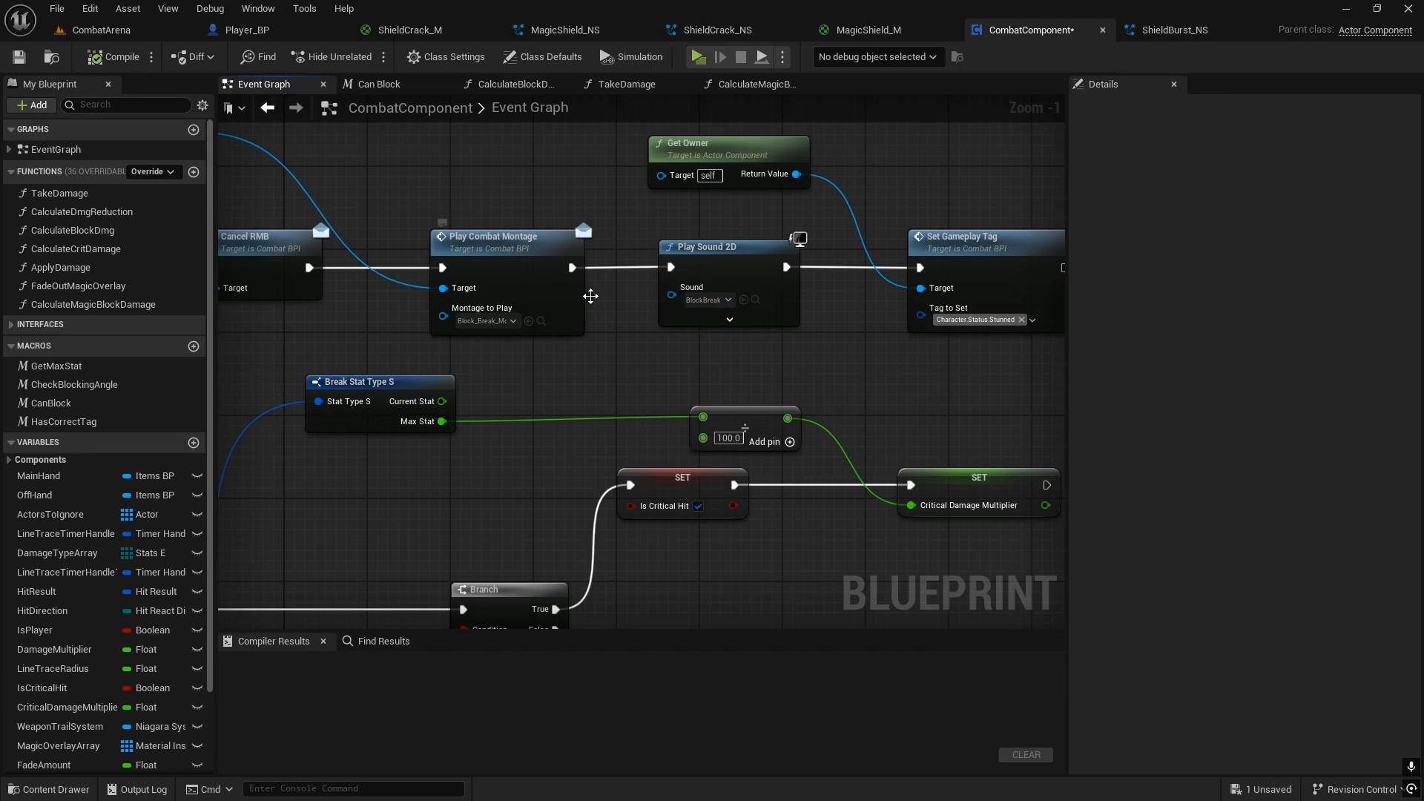
Step: Examine the Play Sound 2D and Set Gameplay Tag nodes at the end of the Block Break Event chain
left_click(719, 303)
left_click(720, 303)
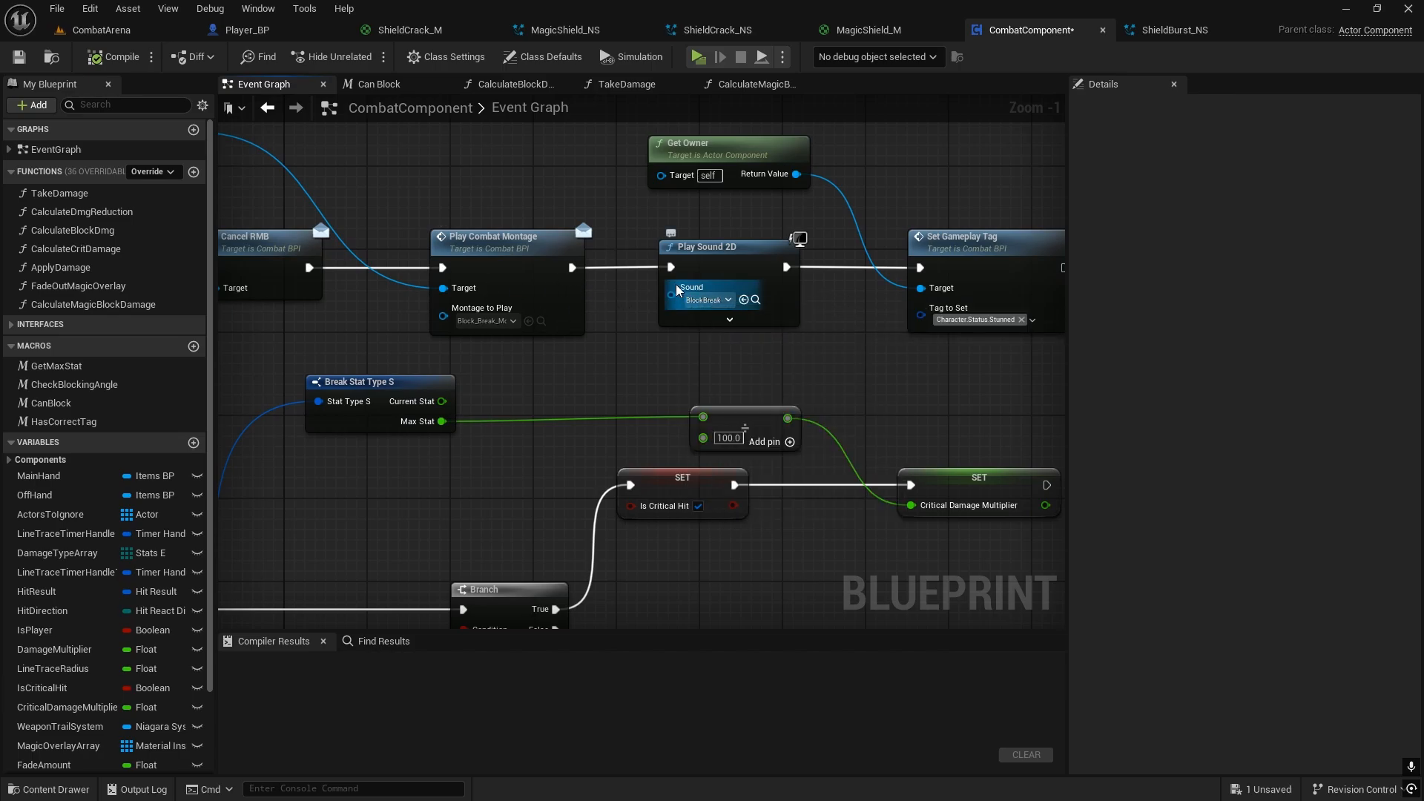
scroll(676, 300, "down", 2)
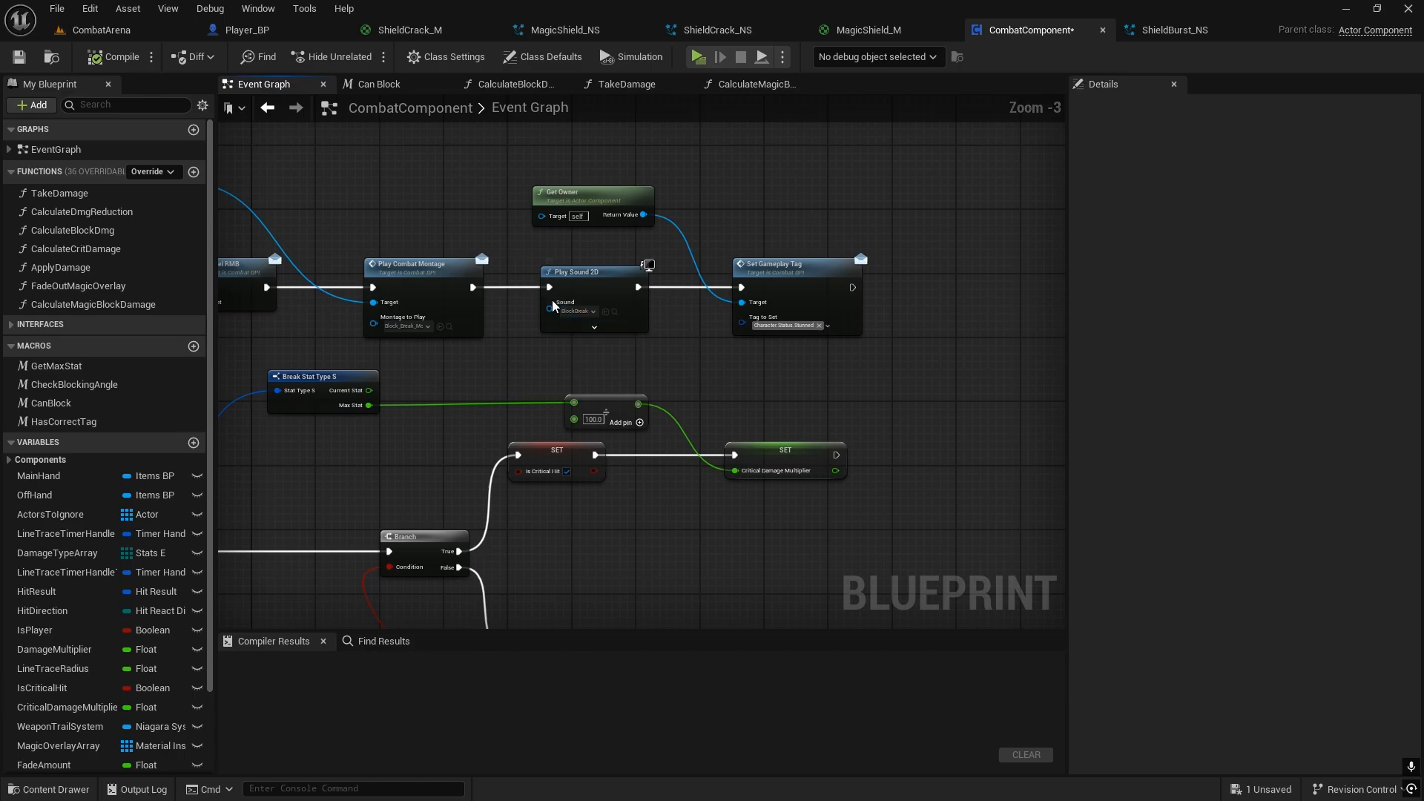
right_click_drag(552, 306, 646, 272)
right_click_drag(815, 282, 584, 264)
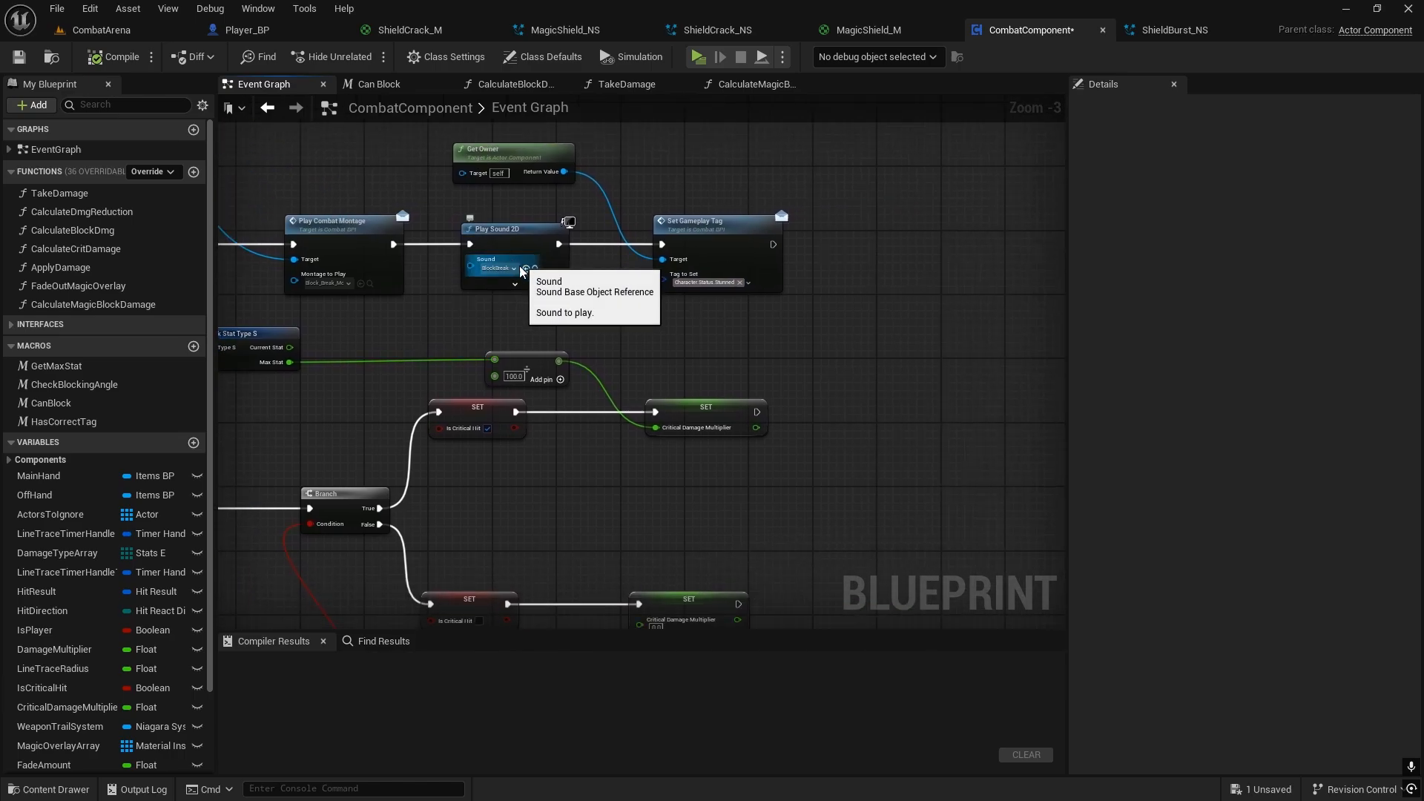
scroll(510, 282, "up", 3)
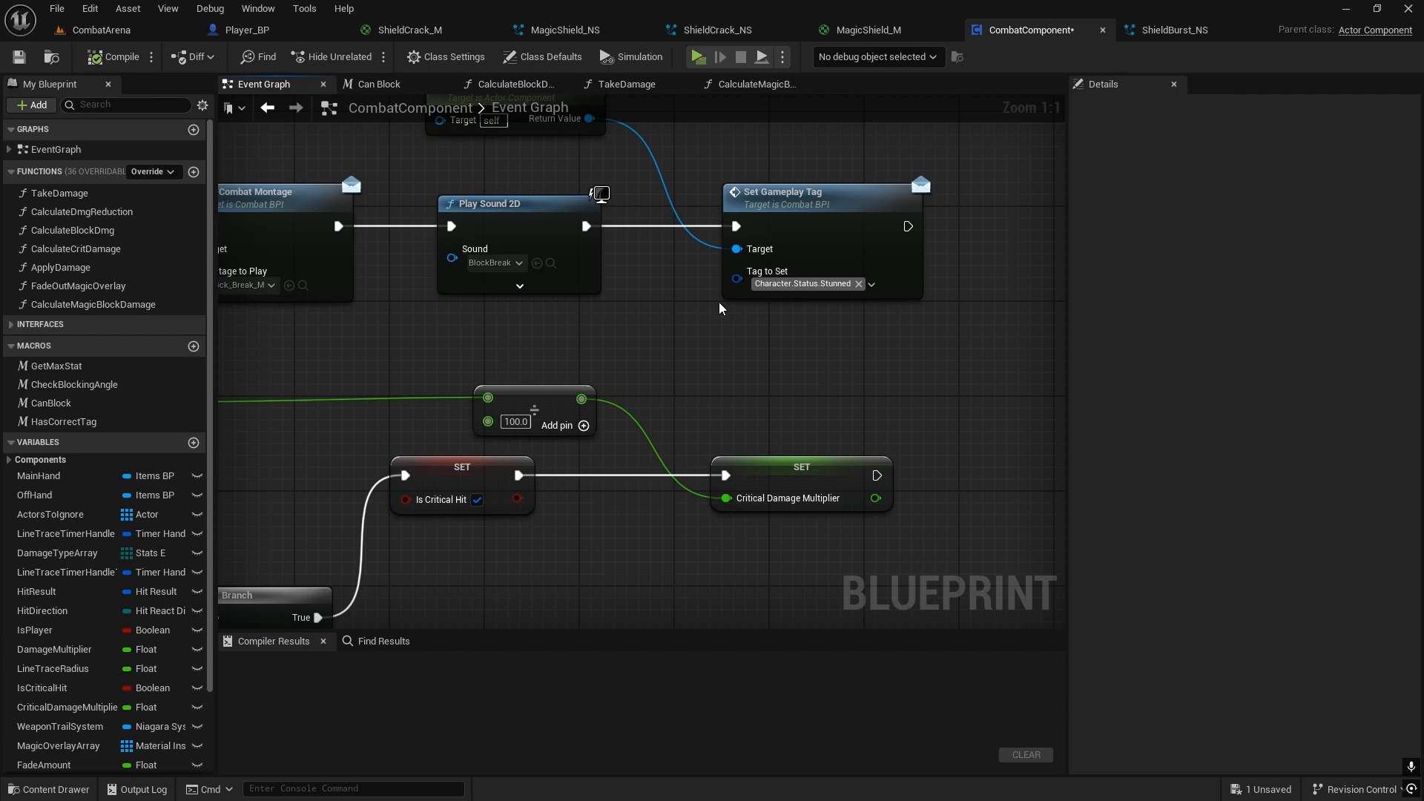
right_click_drag(806, 222, 838, 311)
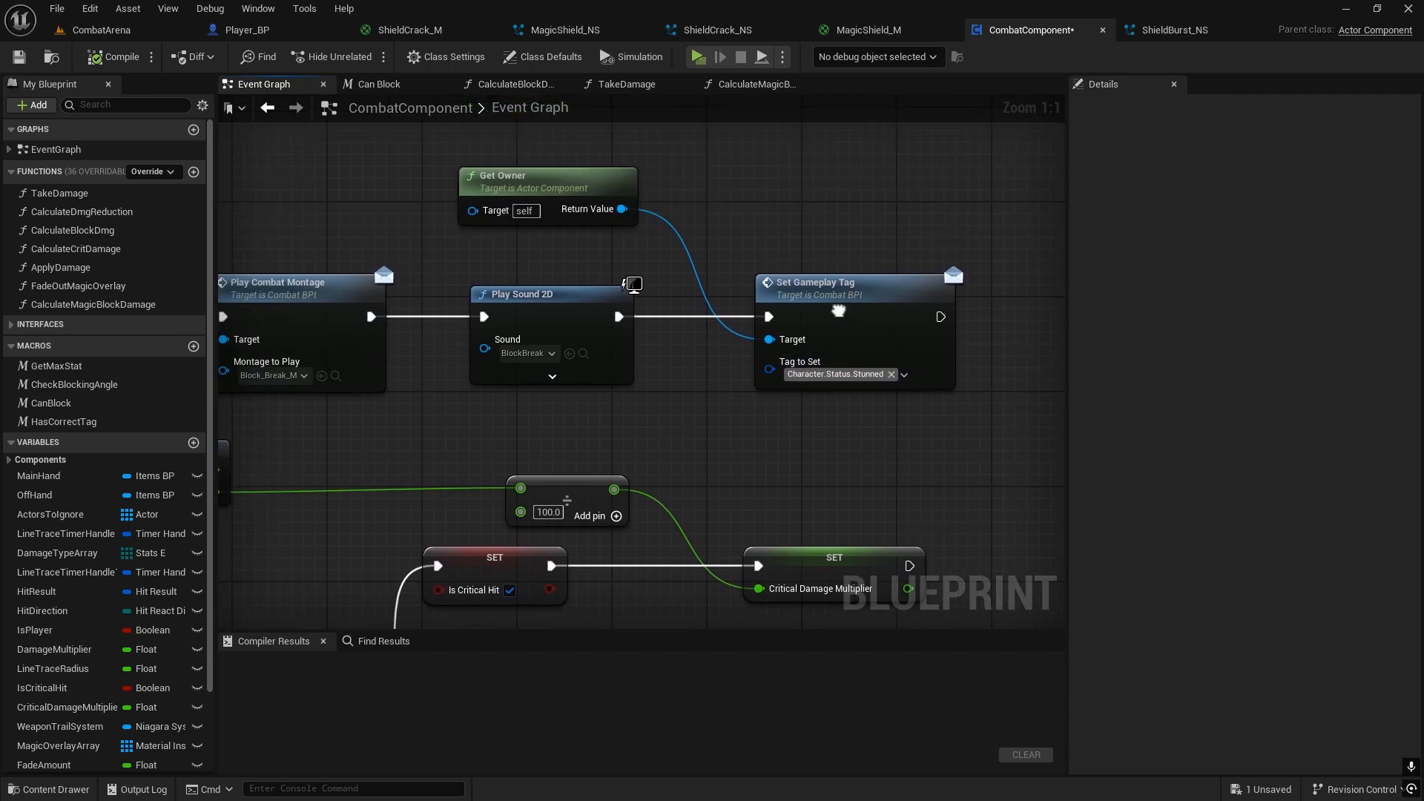
scroll(795, 285, "down", 2)
right_click_drag(547, 352, 360, 348)
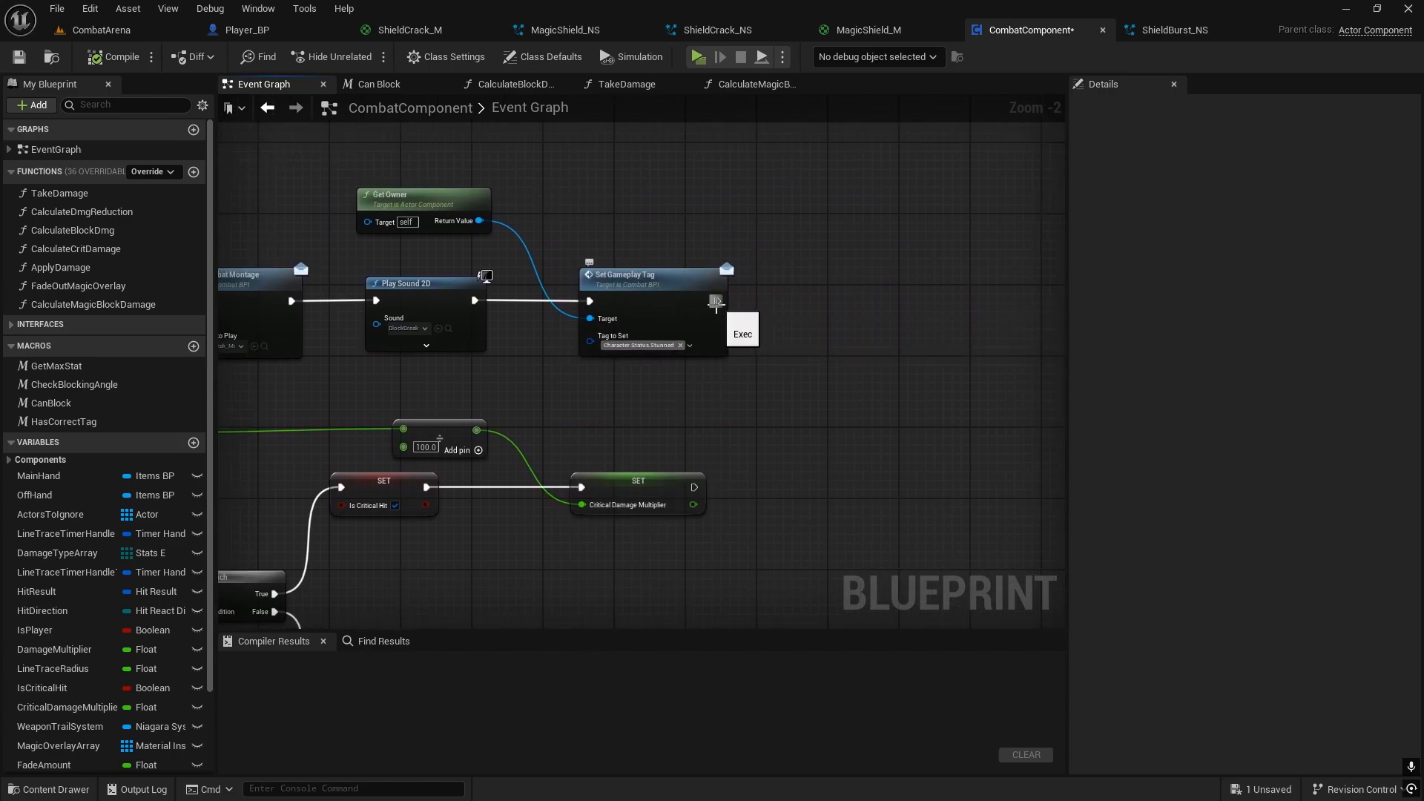
Step: Insert a Niagara Spawn System at Location node between Play Sound 2D and Set Gameplay Tag, spacing the nodes out around it
left_click_drag(718, 305, 806, 302)
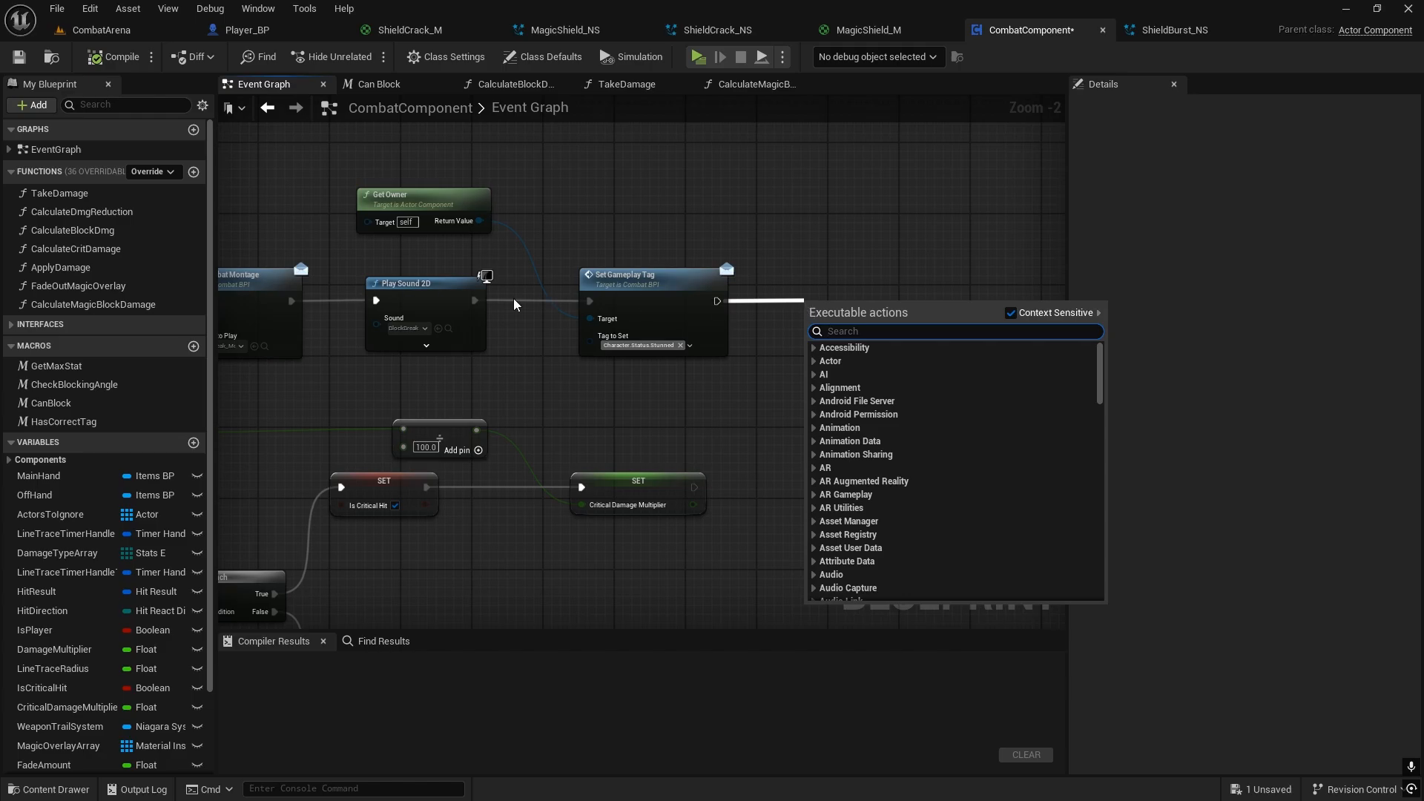
left_click_drag(612, 285, 950, 294)
left_click(578, 321)
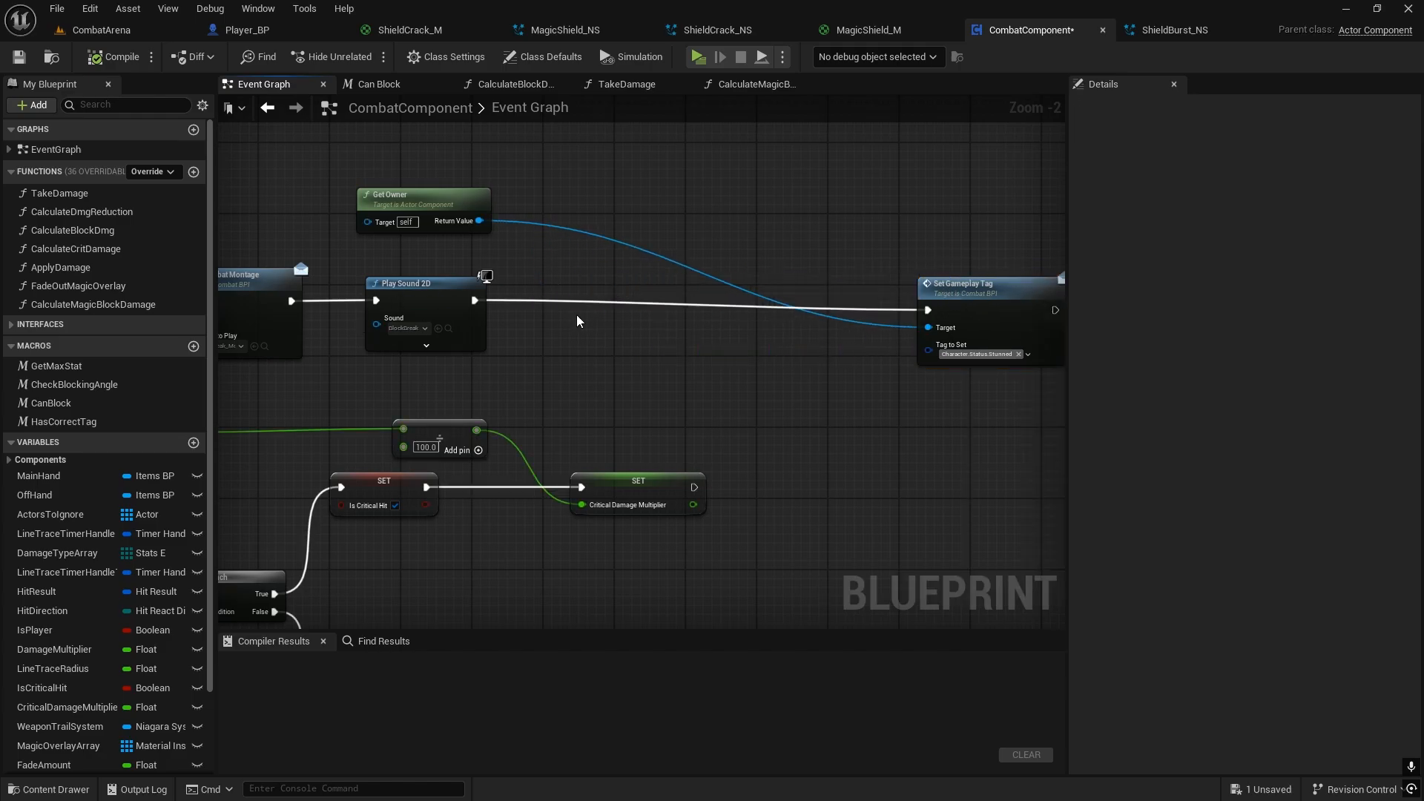
left_click_drag(473, 300, 571, 306)
type("spa")
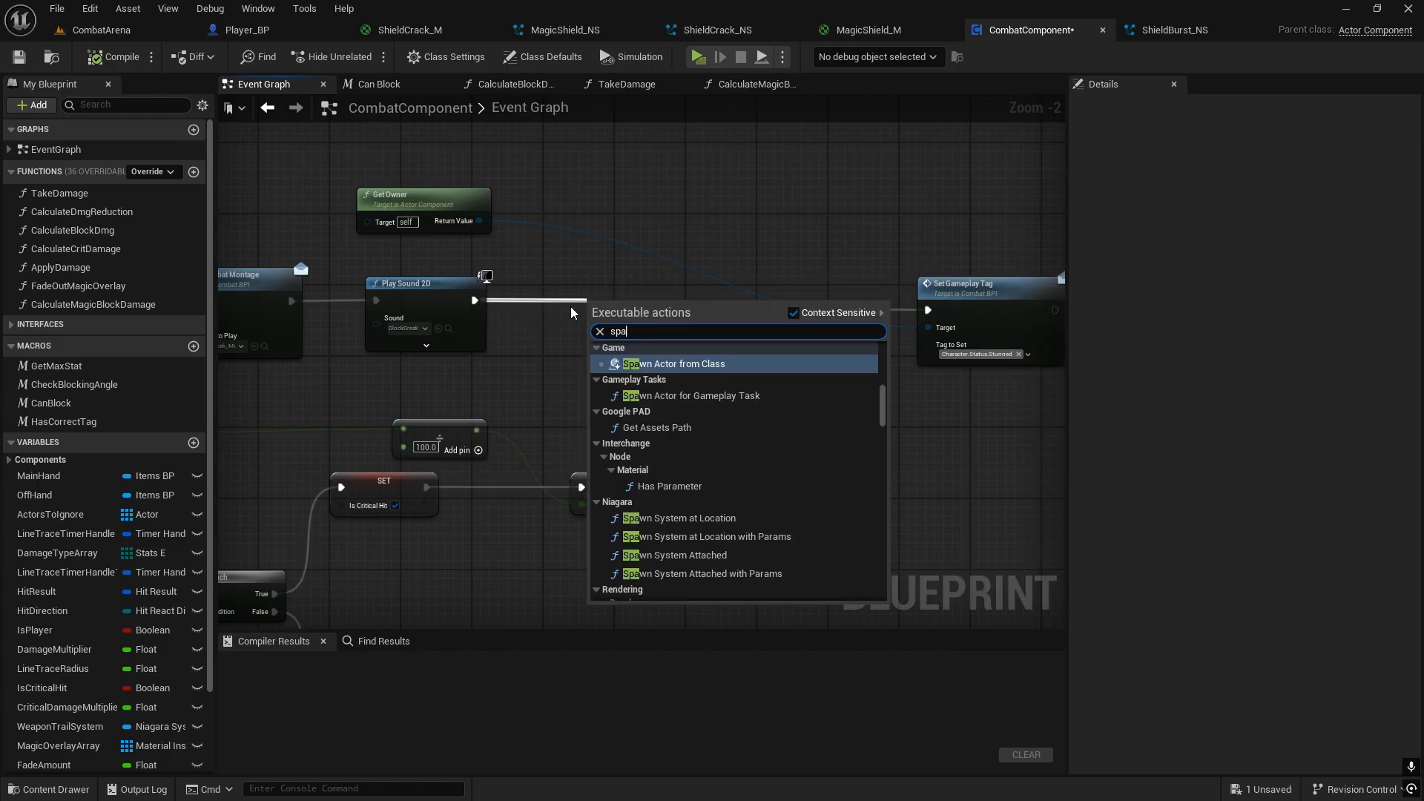
type("wn system")
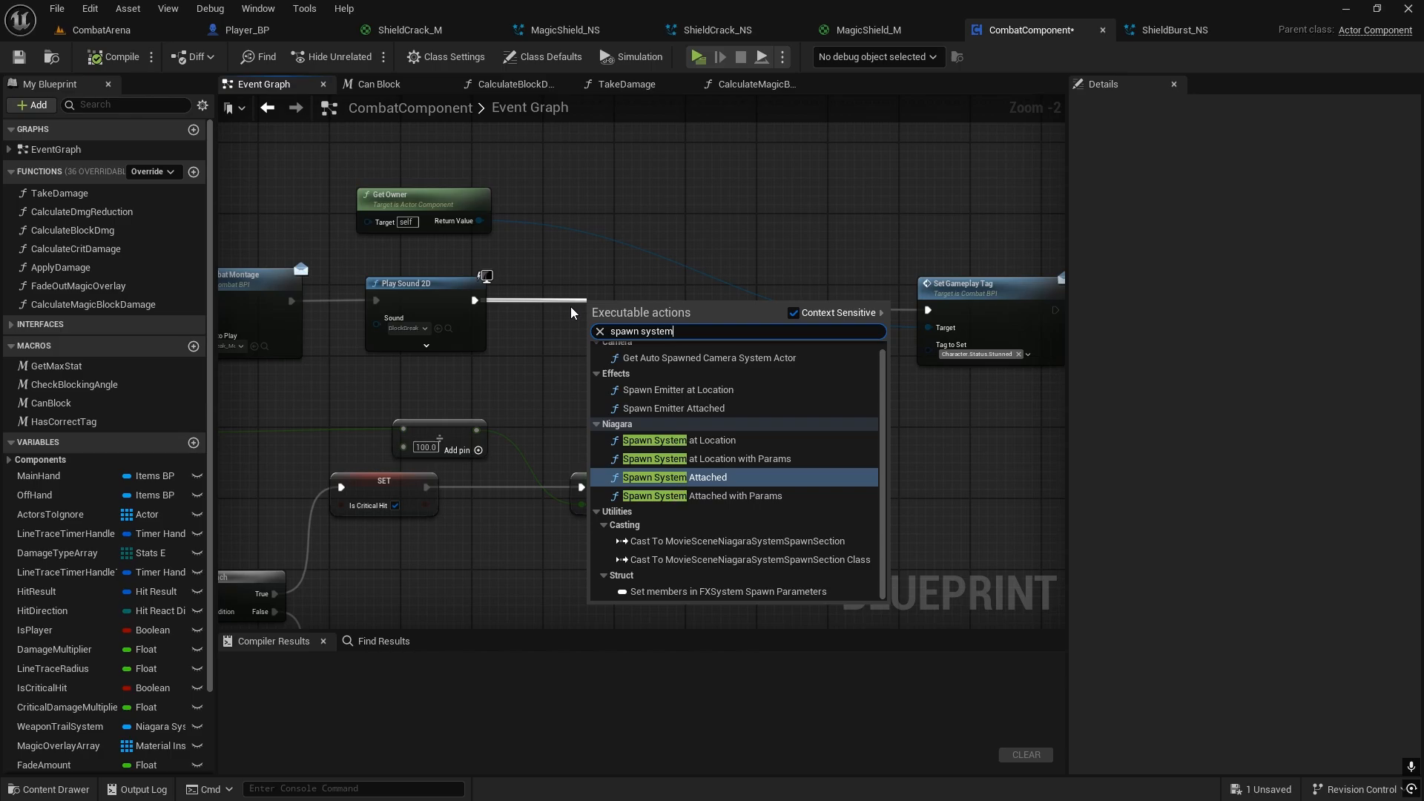
left_click(686, 440)
left_click_drag(684, 294, 714, 285)
left_click_drag(938, 295, 1007, 294)
left_click_drag(715, 296, 789, 287)
left_click(1035, 285)
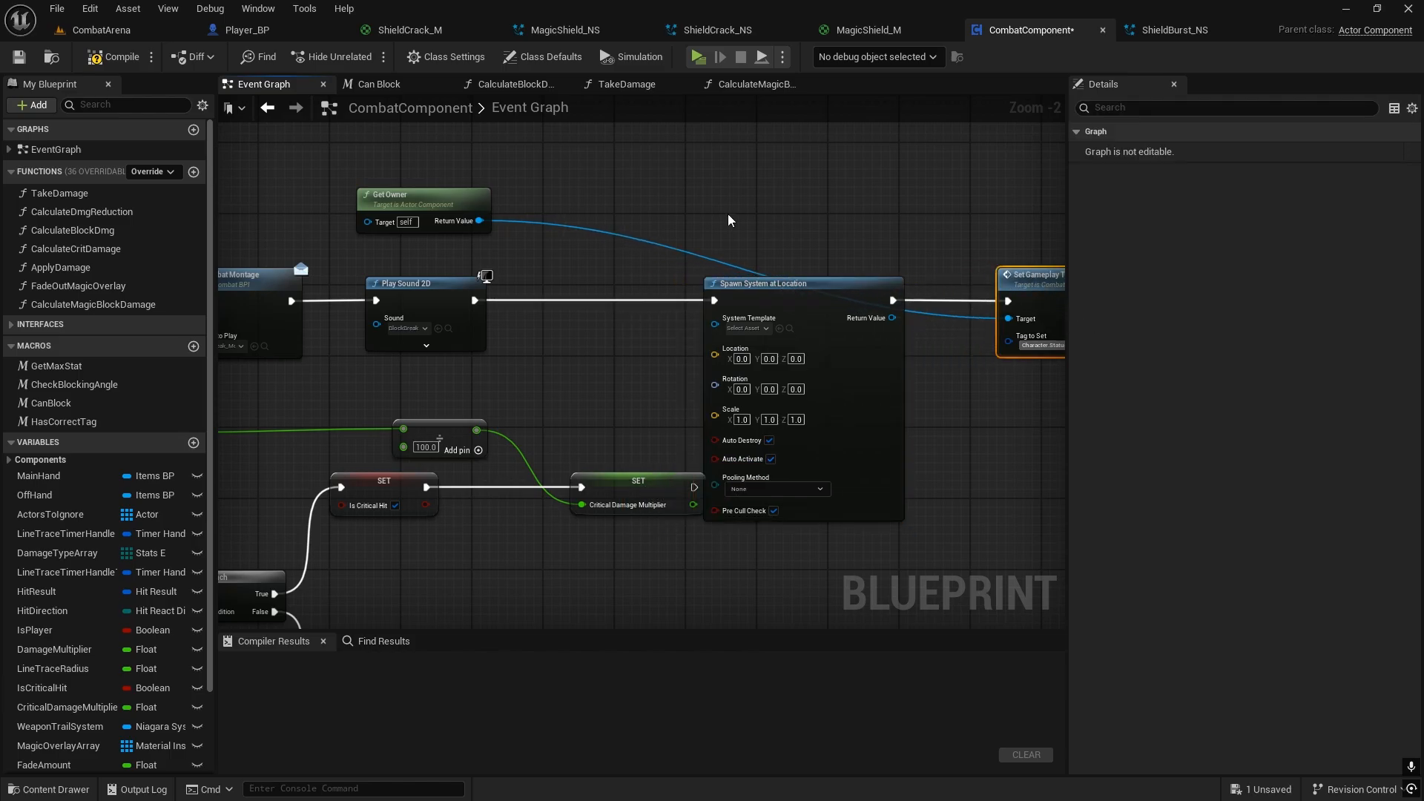
Step: Feed the owner's Get Actor Location into the Location input of Spawn System at Location, and compile and save CombatComponent
right_click_drag(727, 214, 795, 199)
left_click_drag(534, 209, 660, 180)
type("get actor loca")
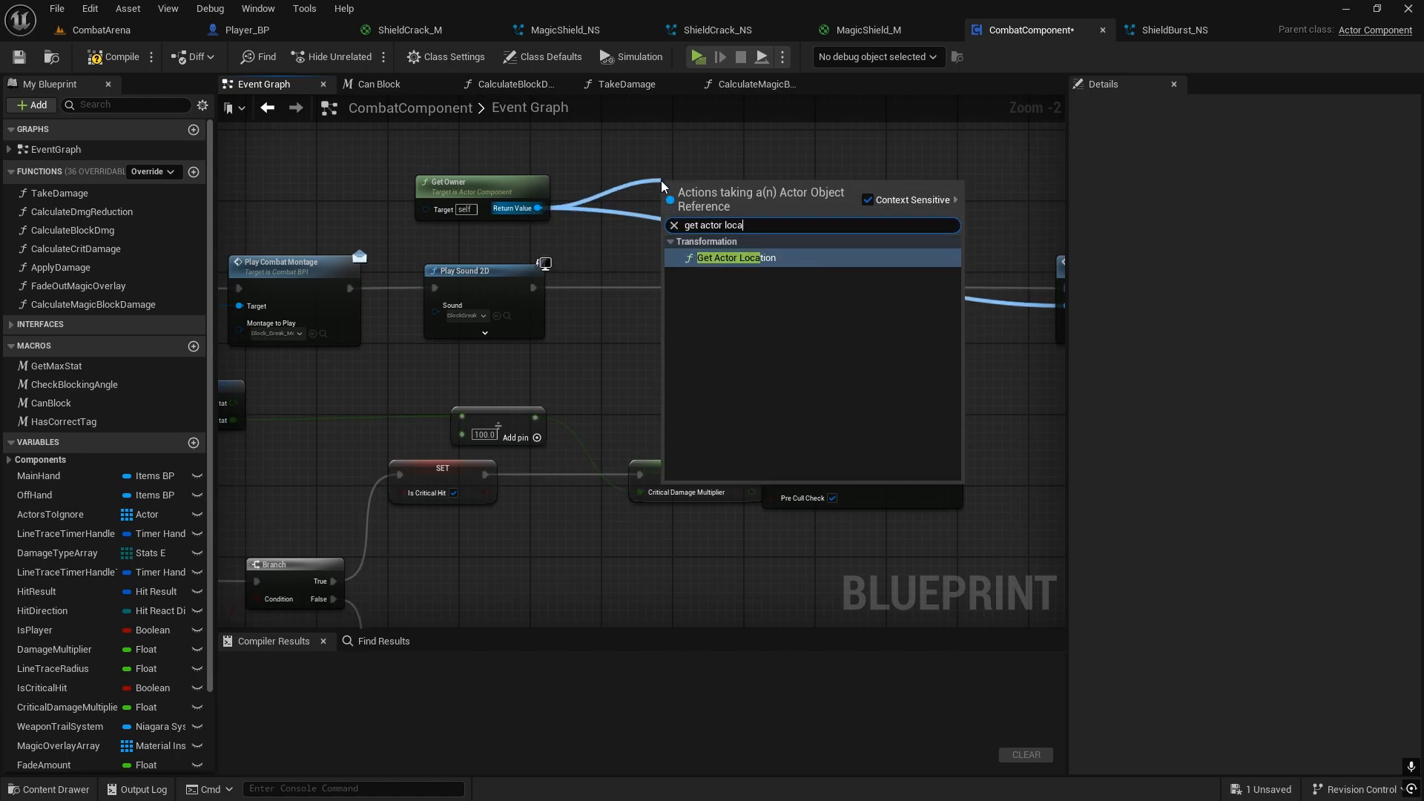
left_click(716, 257)
left_click_drag(756, 208, 781, 336)
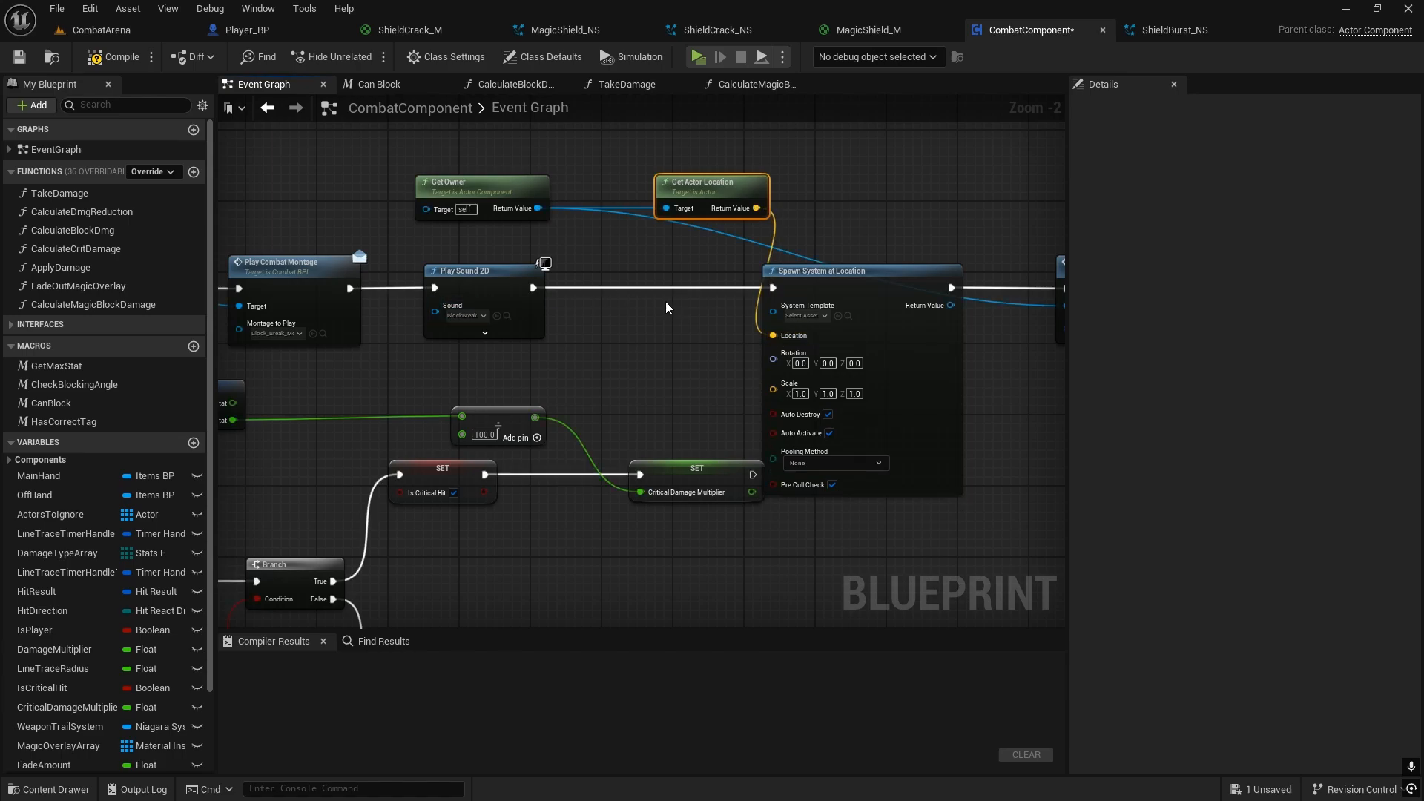
right_click_drag(679, 320, 576, 313)
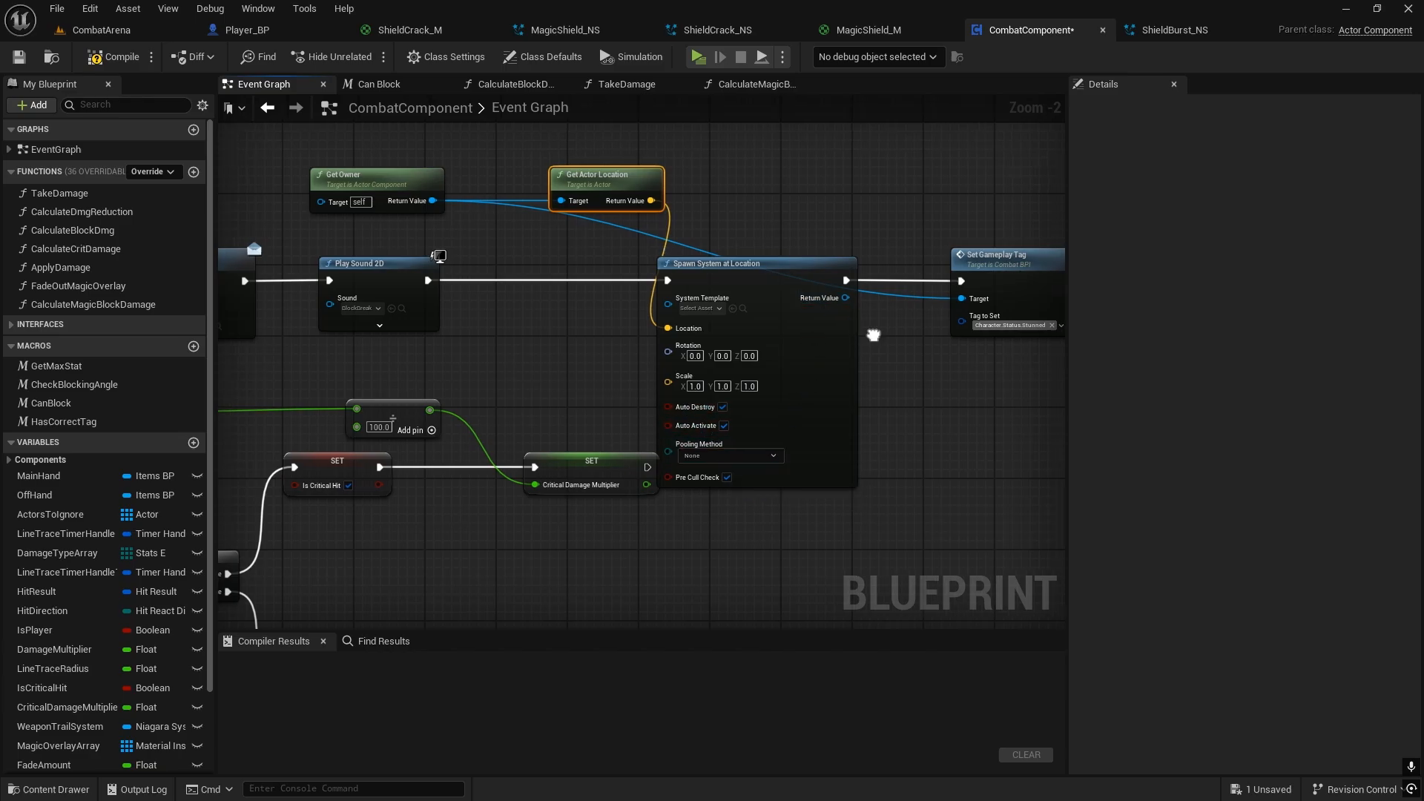
right_click_drag(829, 311, 718, 304)
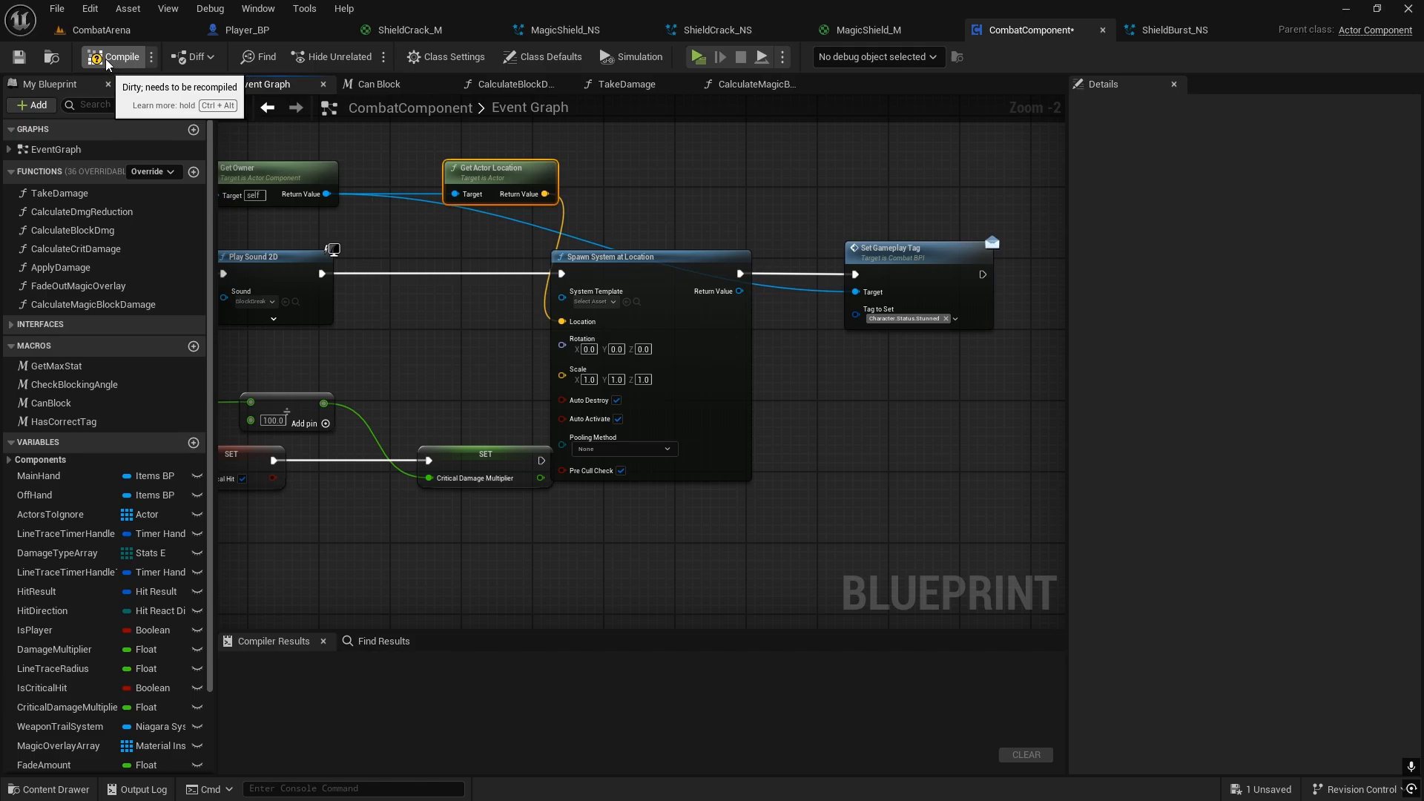
left_click(18, 57)
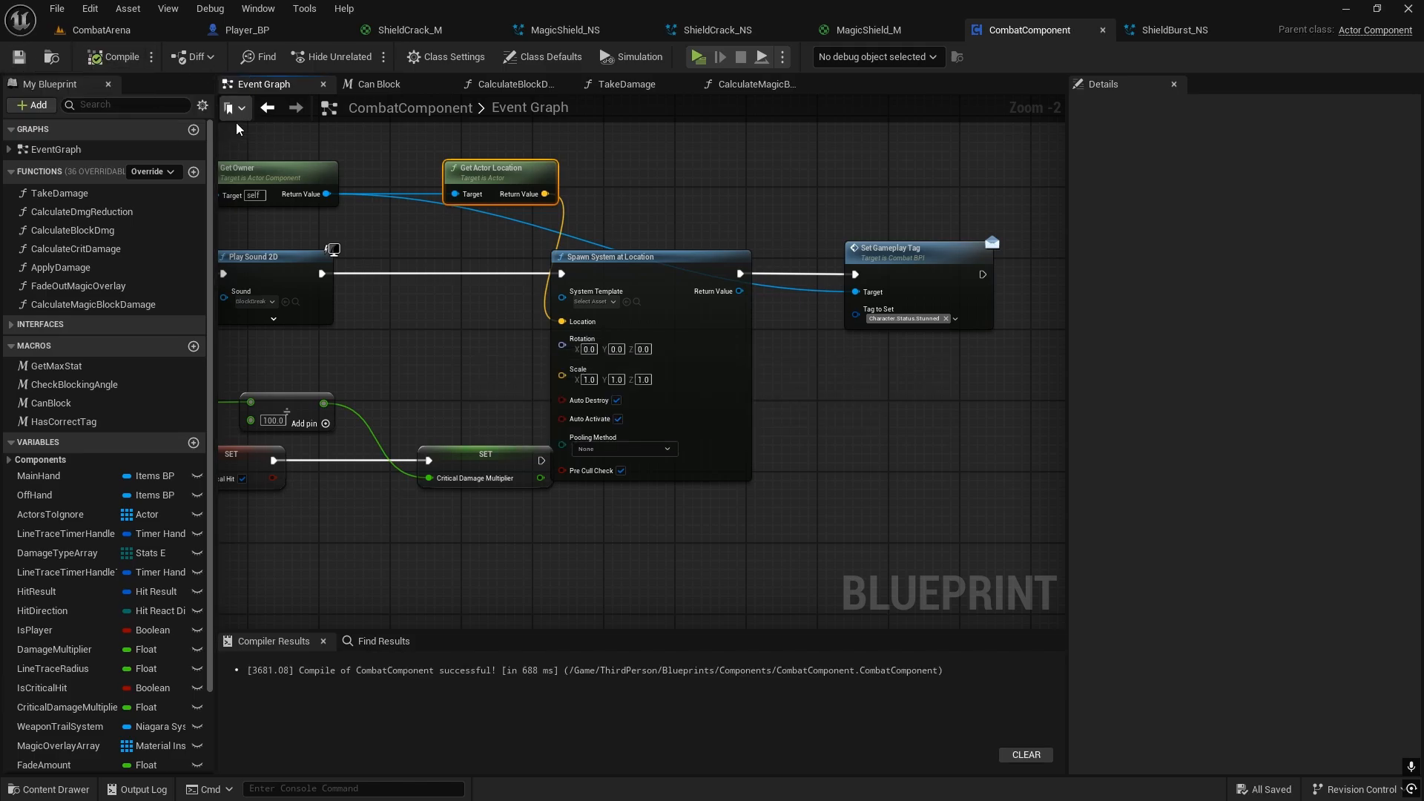
Step: Set the System Template of the Spawn System at Location node to ShieldBurst_NS
left_click_drag(701, 260, 745, 260)
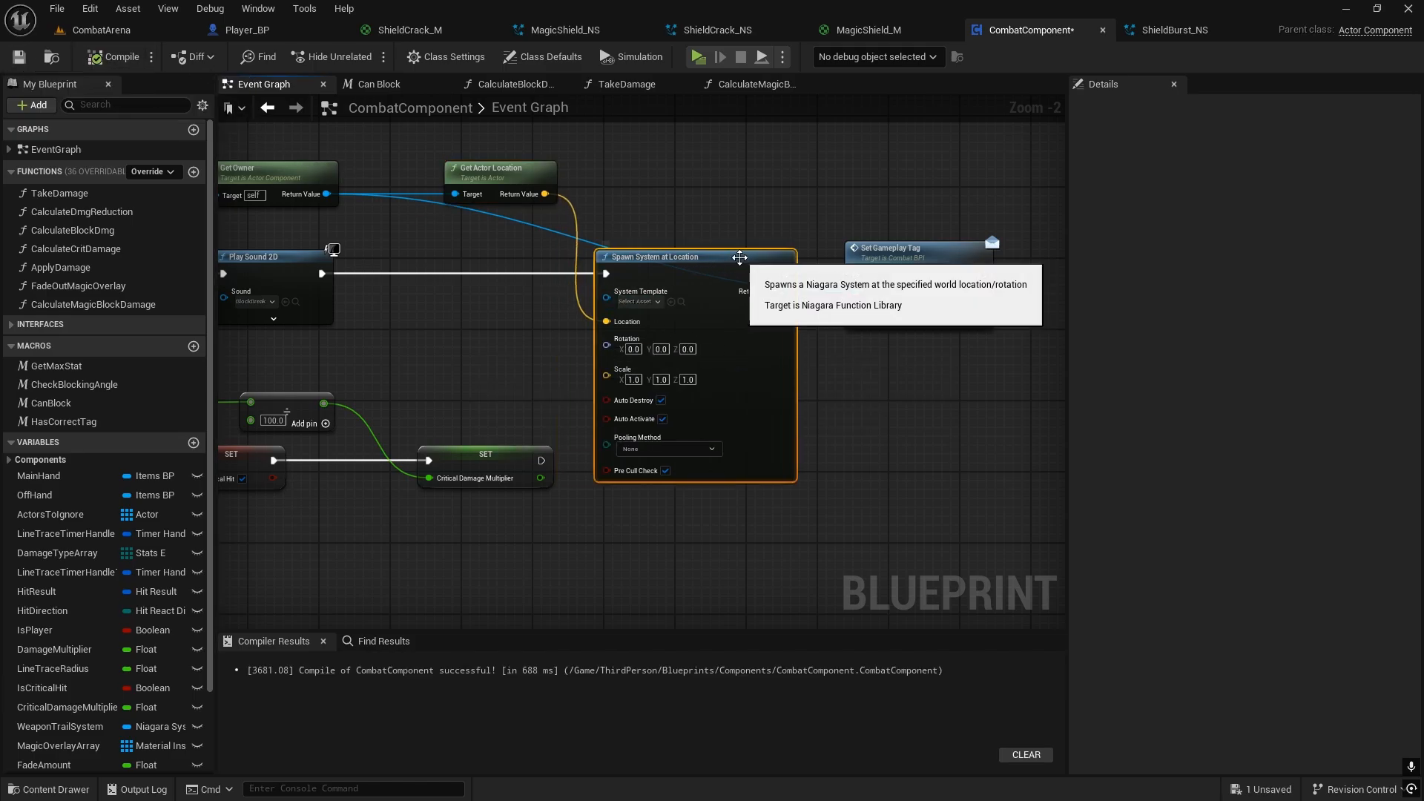
left_click(628, 300)
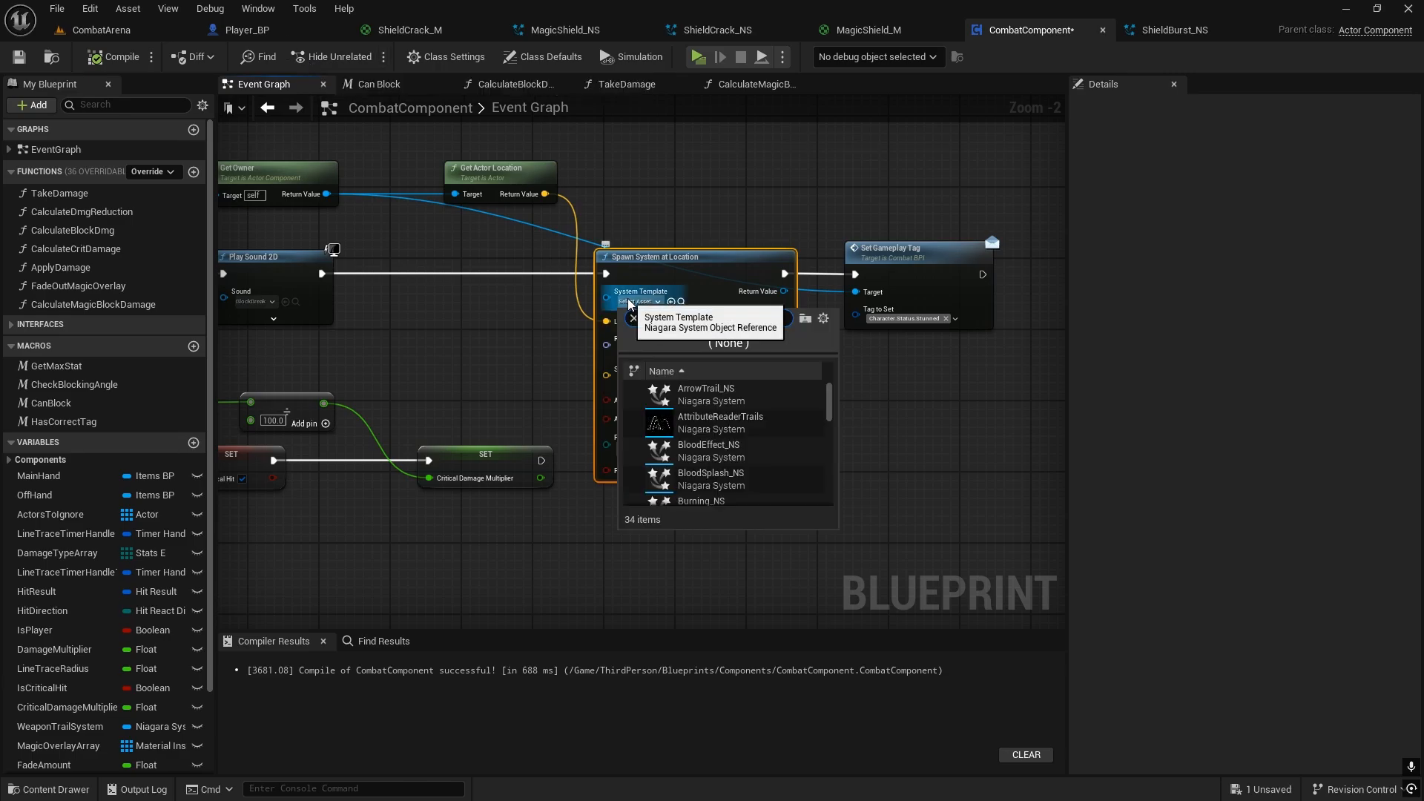
type("shield")
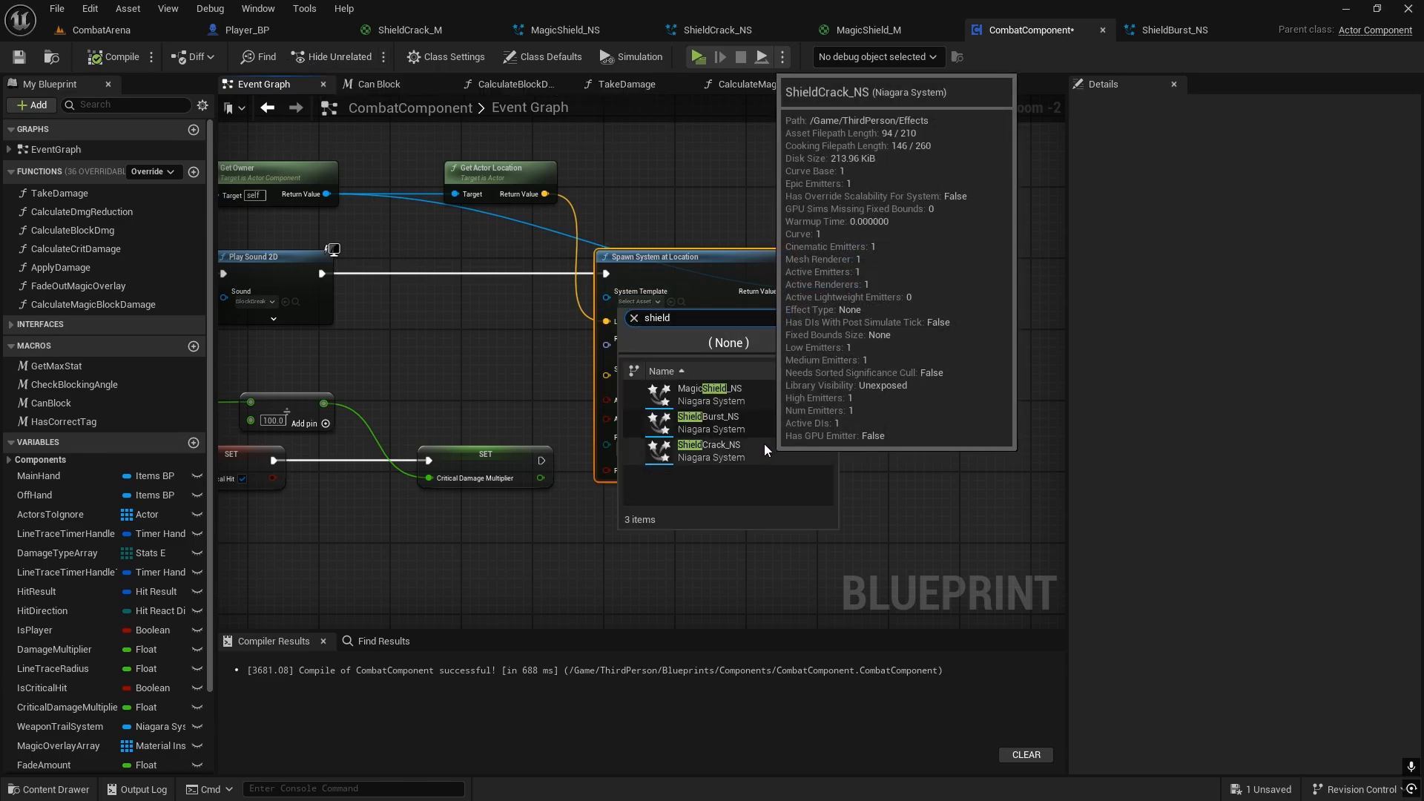
left_click(679, 431)
Step: Move Get Actor Location, Spawn System at Location and Set Gameplay Tag along the chain to open a gap after Play Sound 2D, keeping Get Owner near it
right_click_drag(495, 372, 899, 349)
scroll(821, 324, "down", 2)
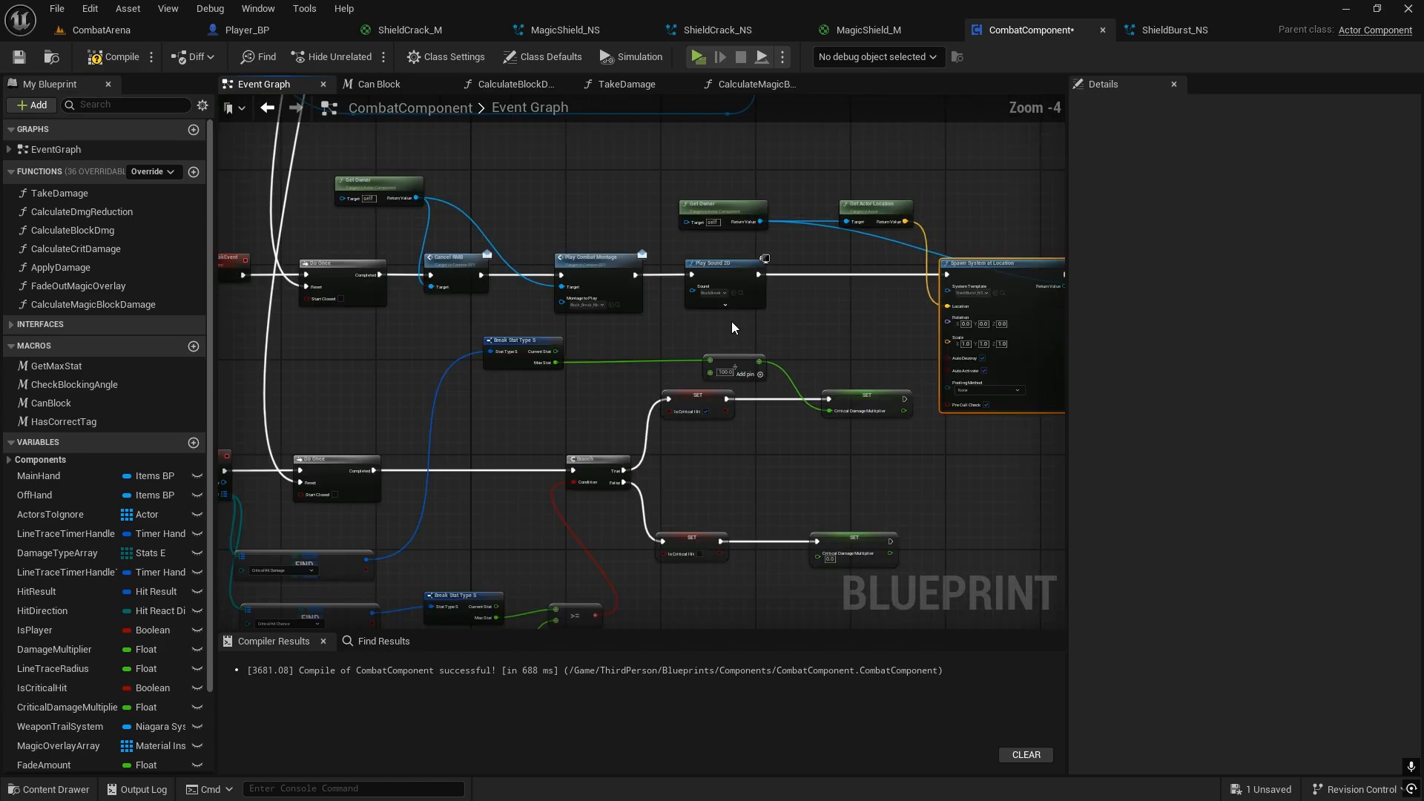
right_click_drag(732, 322, 649, 327)
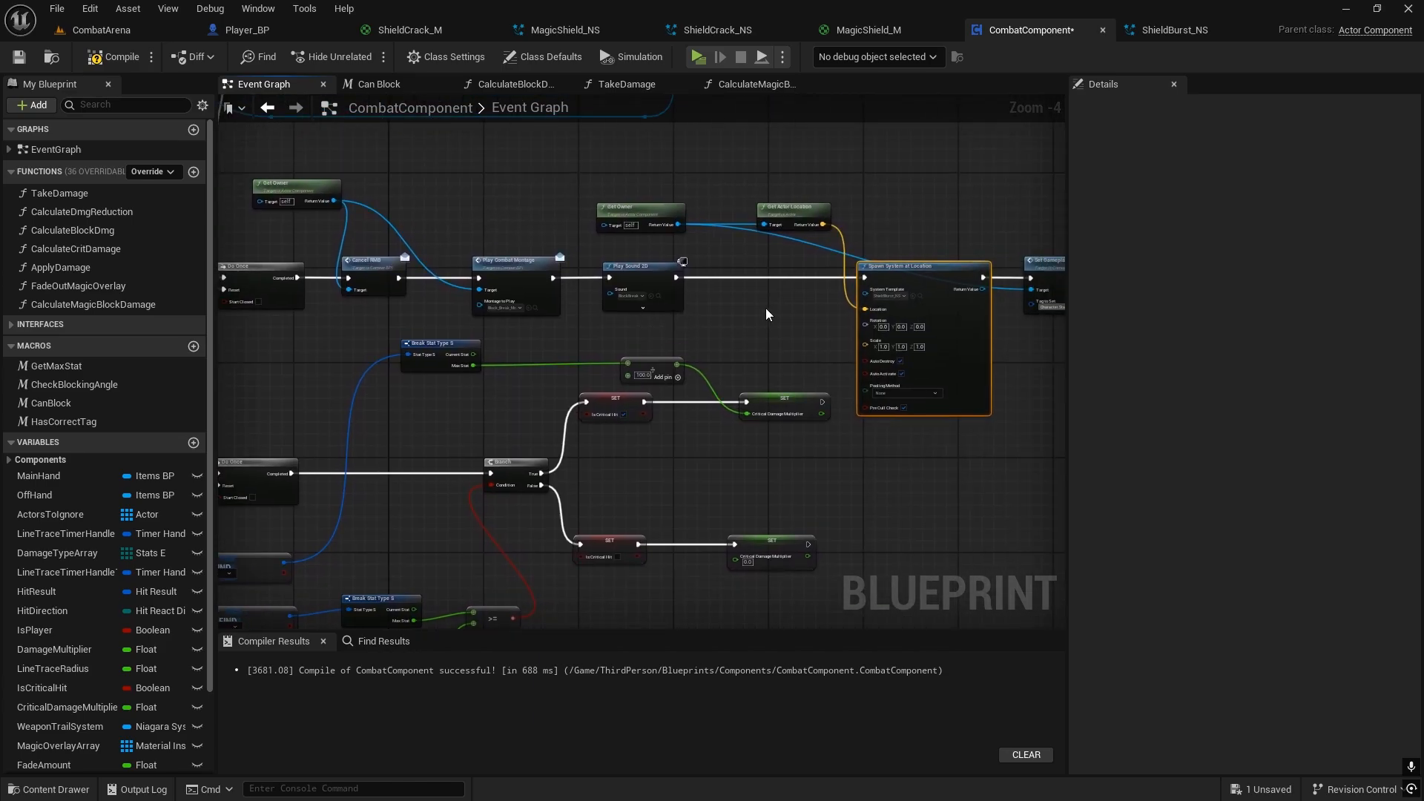
right_click_drag(784, 300, 592, 299)
left_click_drag(451, 165, 749, 242)
left_click_drag(626, 334, 887, 263, "shift")
left_click_drag(722, 275, 901, 278)
scroll(256, 252, "up", 2)
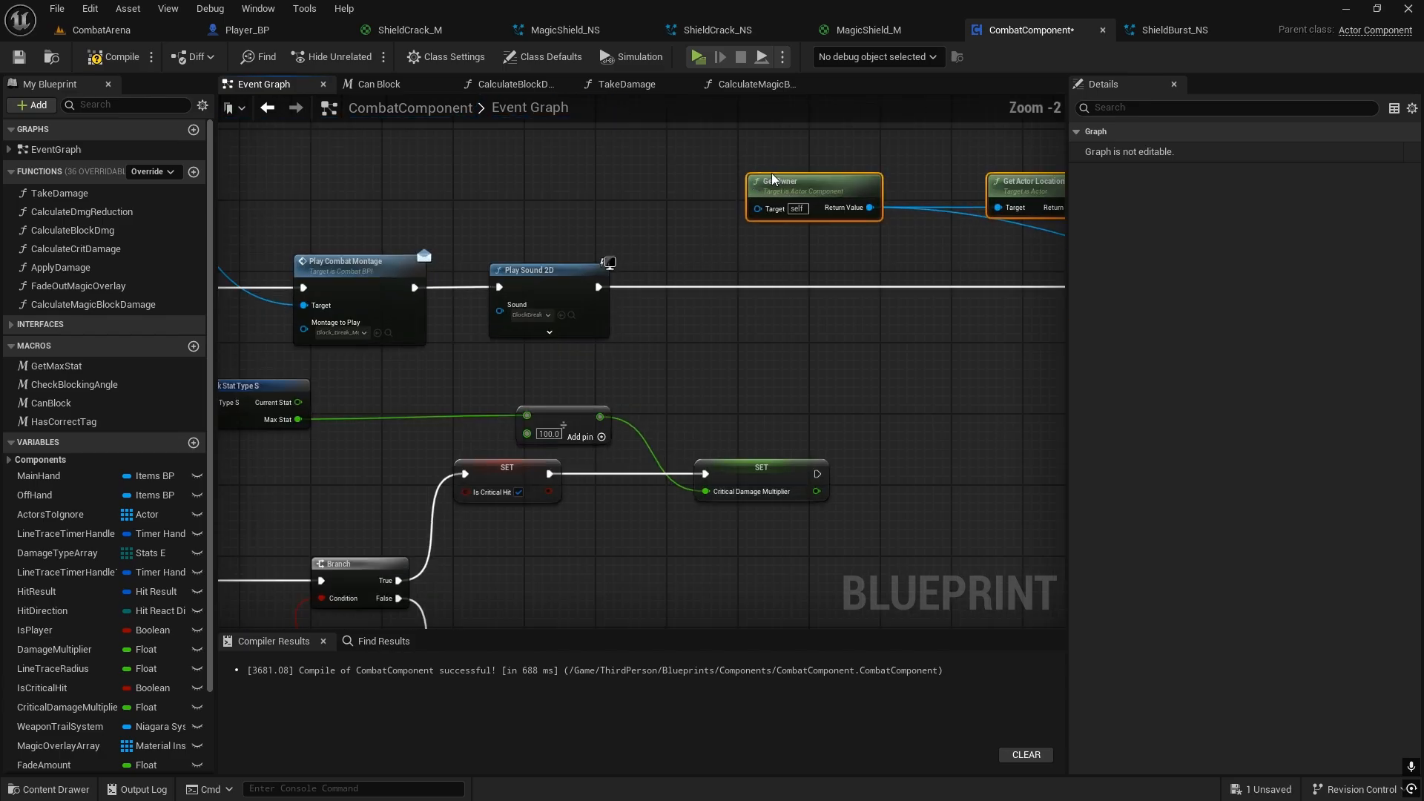
left_click(785, 190)
left_click_drag(784, 189, 483, 188)
Step: Add a Get Current Combat Type message on the Get Owner result and run it after Play Sound 2D
left_click_drag(568, 208, 695, 286)
type("get comb")
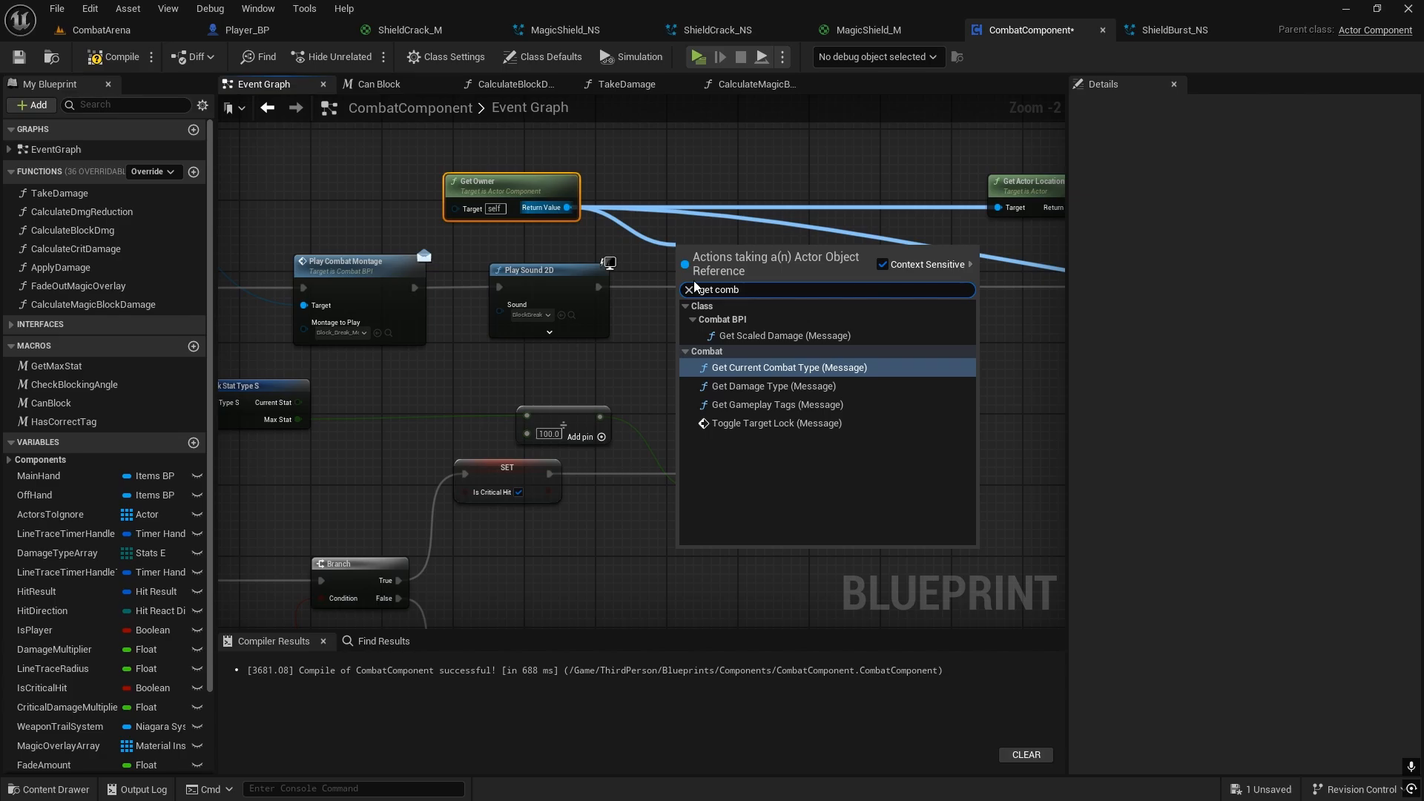
left_click(768, 367)
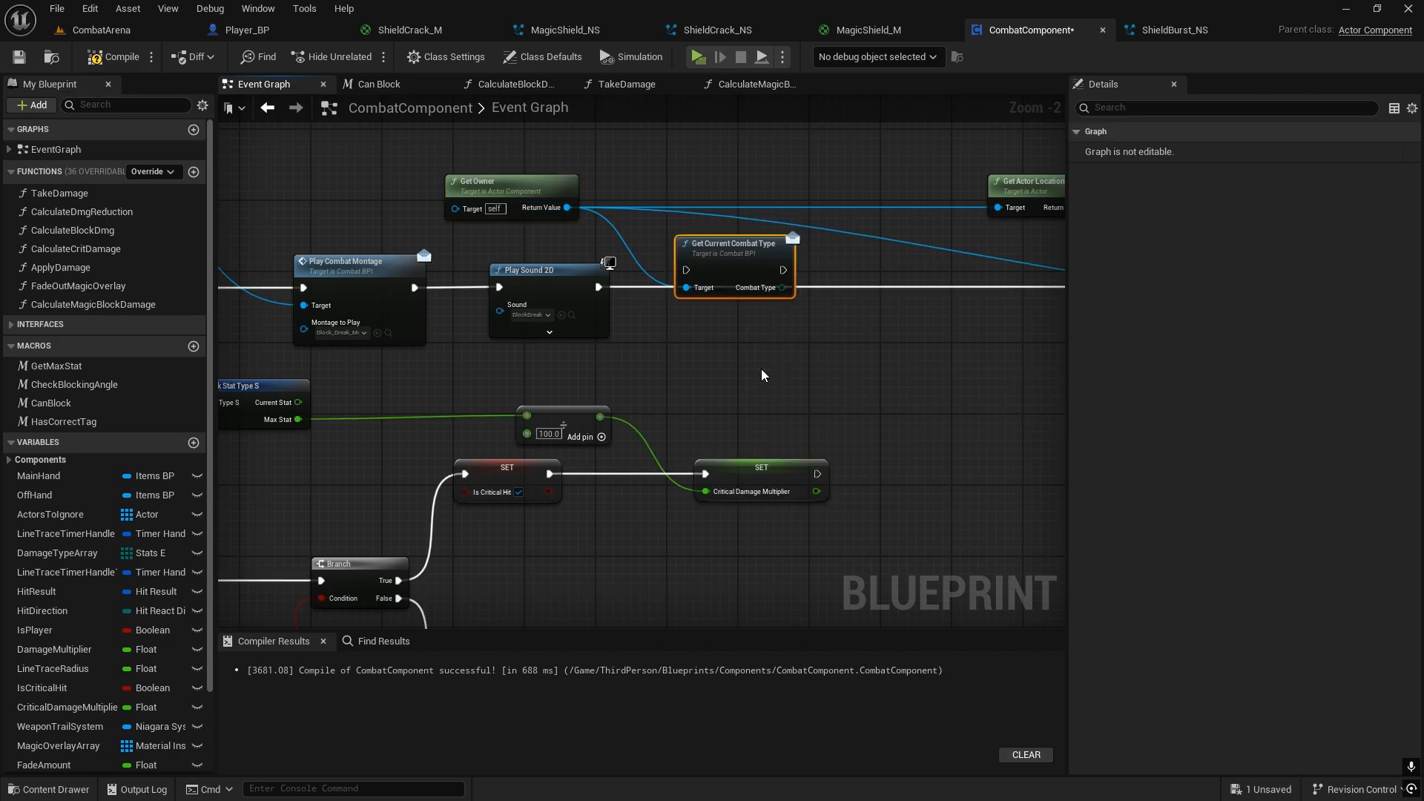
left_click_drag(727, 242, 698, 262)
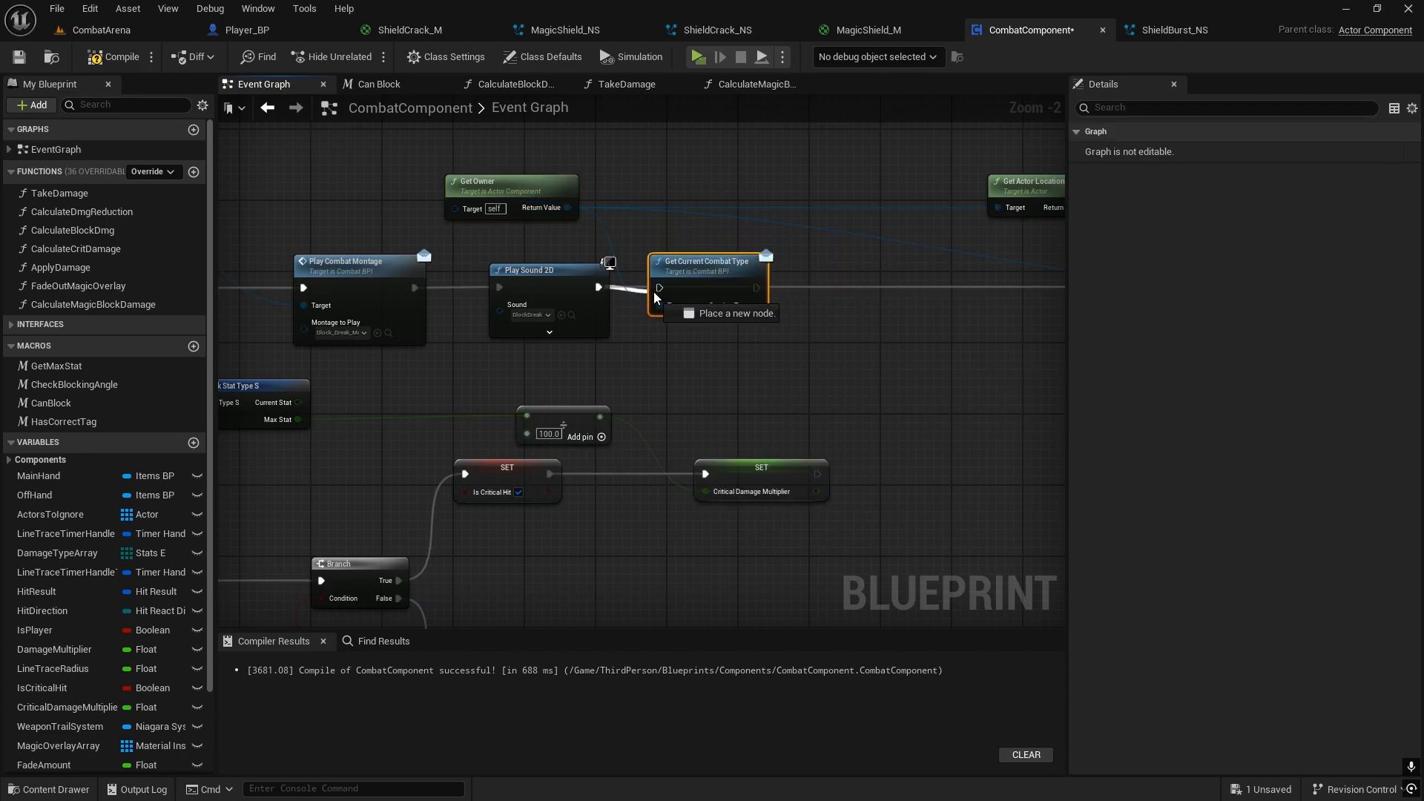
Step: Compare the Combat Type output with Staff using an Equal (==) enum node
left_click_drag(755, 305, 799, 350)
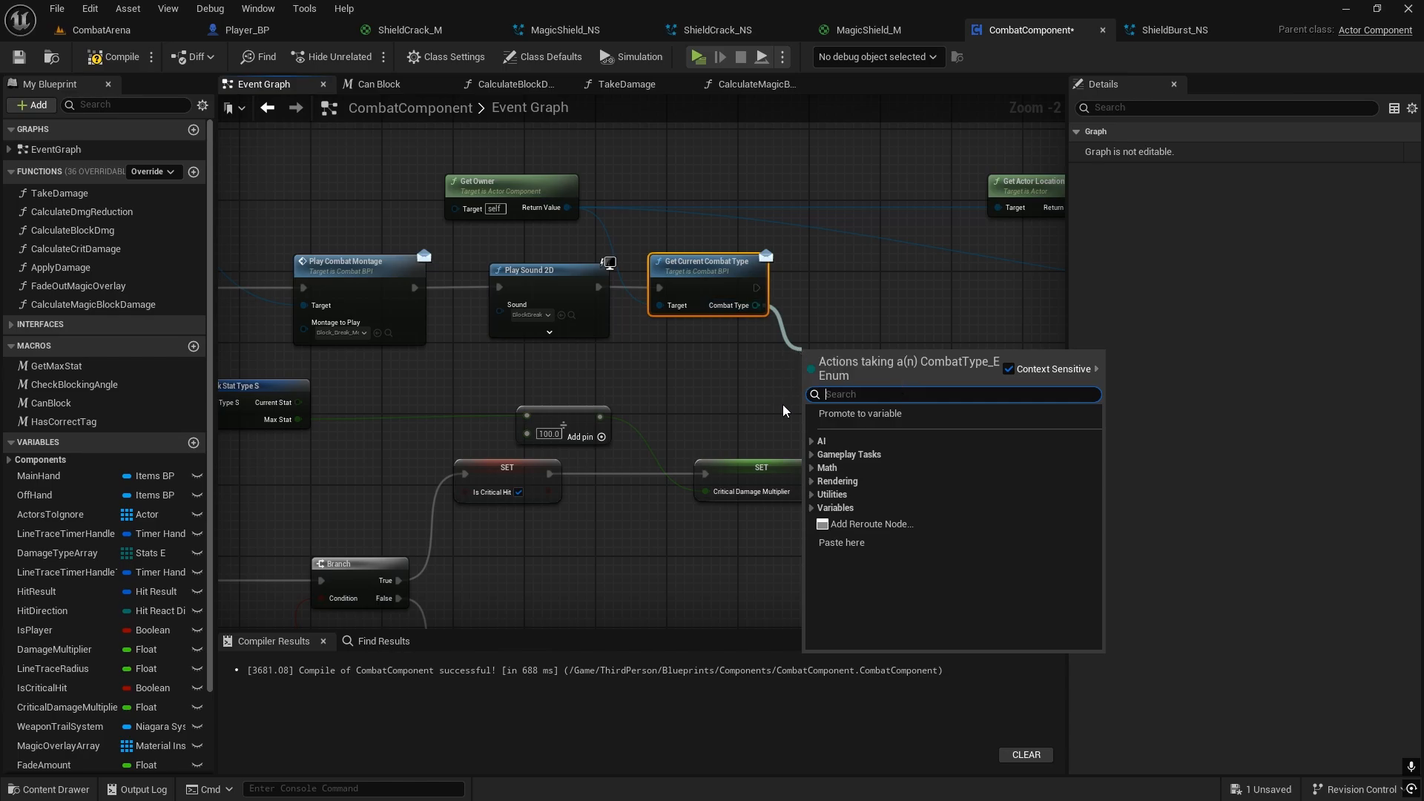
type("==")
left_click(867, 441)
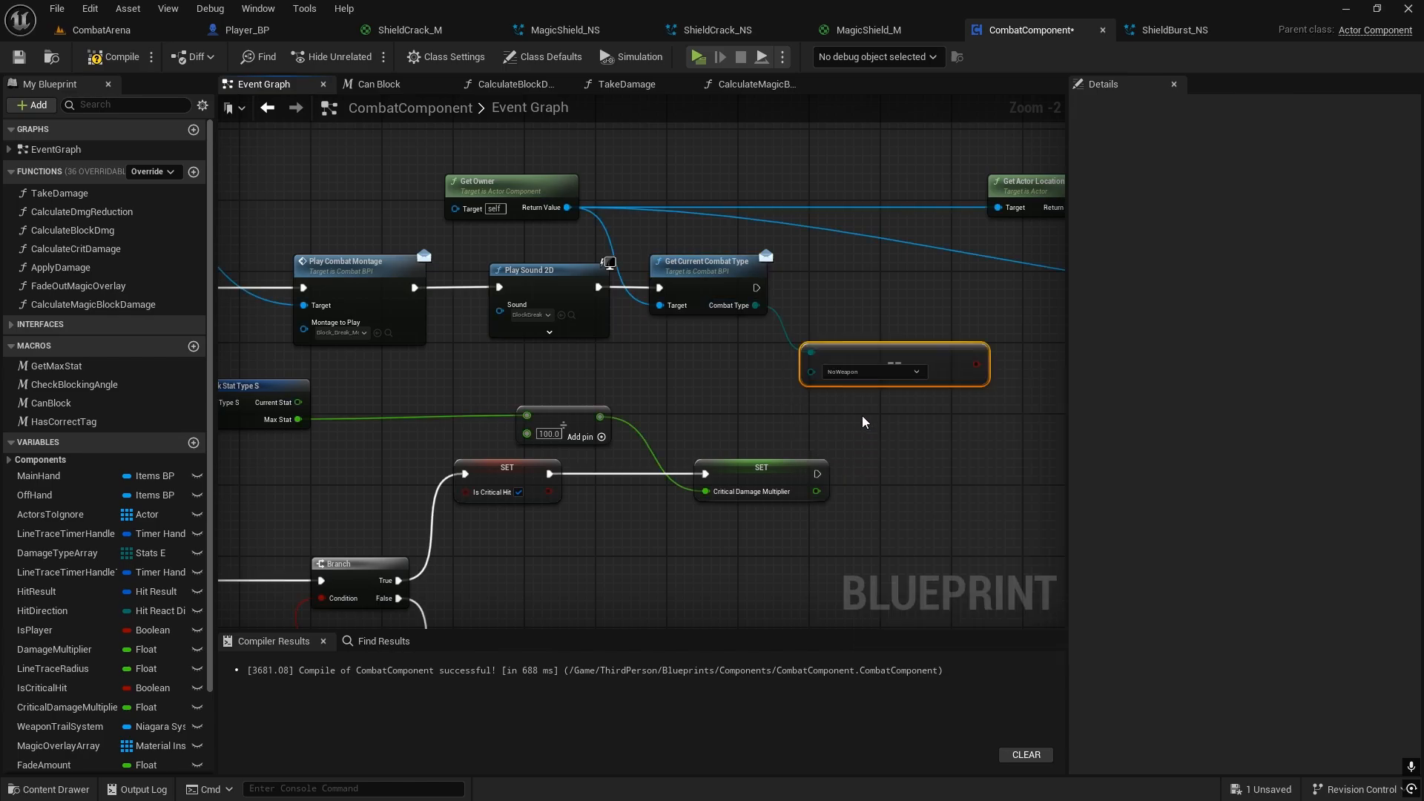
left_click(879, 371)
left_click(905, 441)
Step: Add a Branch after Get Current Combat Type, conditioned on the Staff comparison, with True leading to Spawn System at Location
right_click_drag(908, 439, 613, 433)
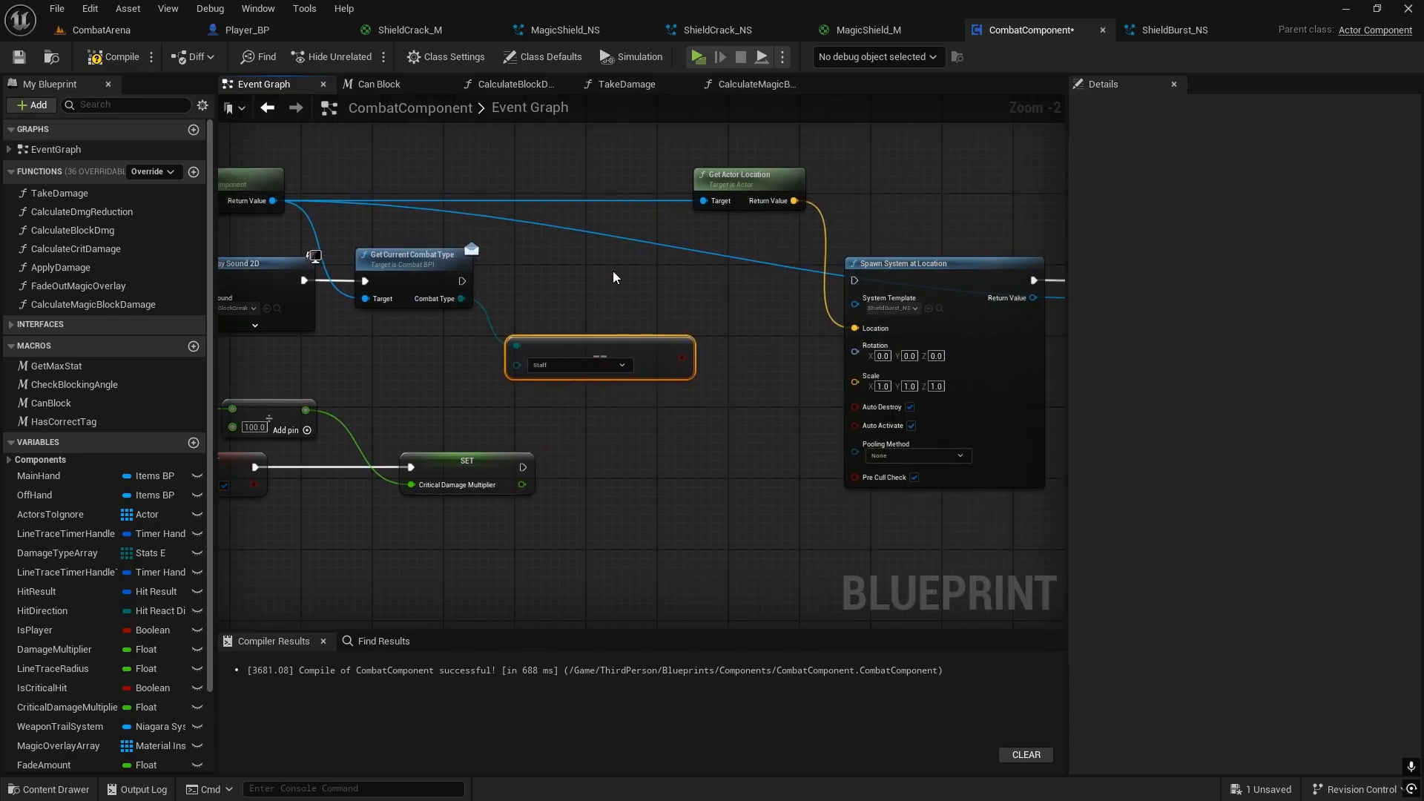
left_click(611, 273)
left_click_drag(682, 358, 595, 308)
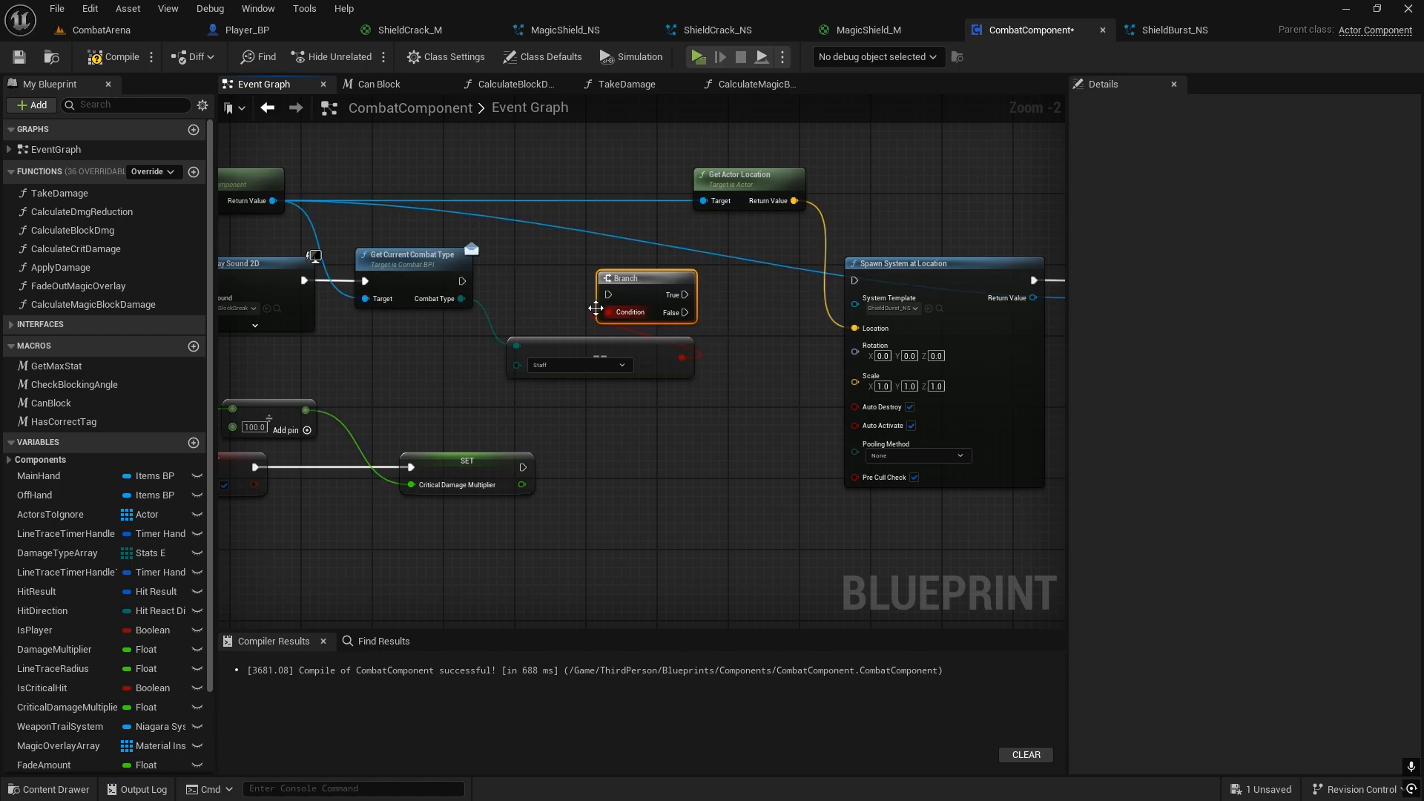
left_click_drag(461, 281, 853, 282)
Step: Connect the Branch's False output to Set Gameplay Tag, routing the wire beneath Spawn System at Location with two reroute nodes
scroll(760, 323, "down", 2)
right_click_drag(760, 324, 705, 297)
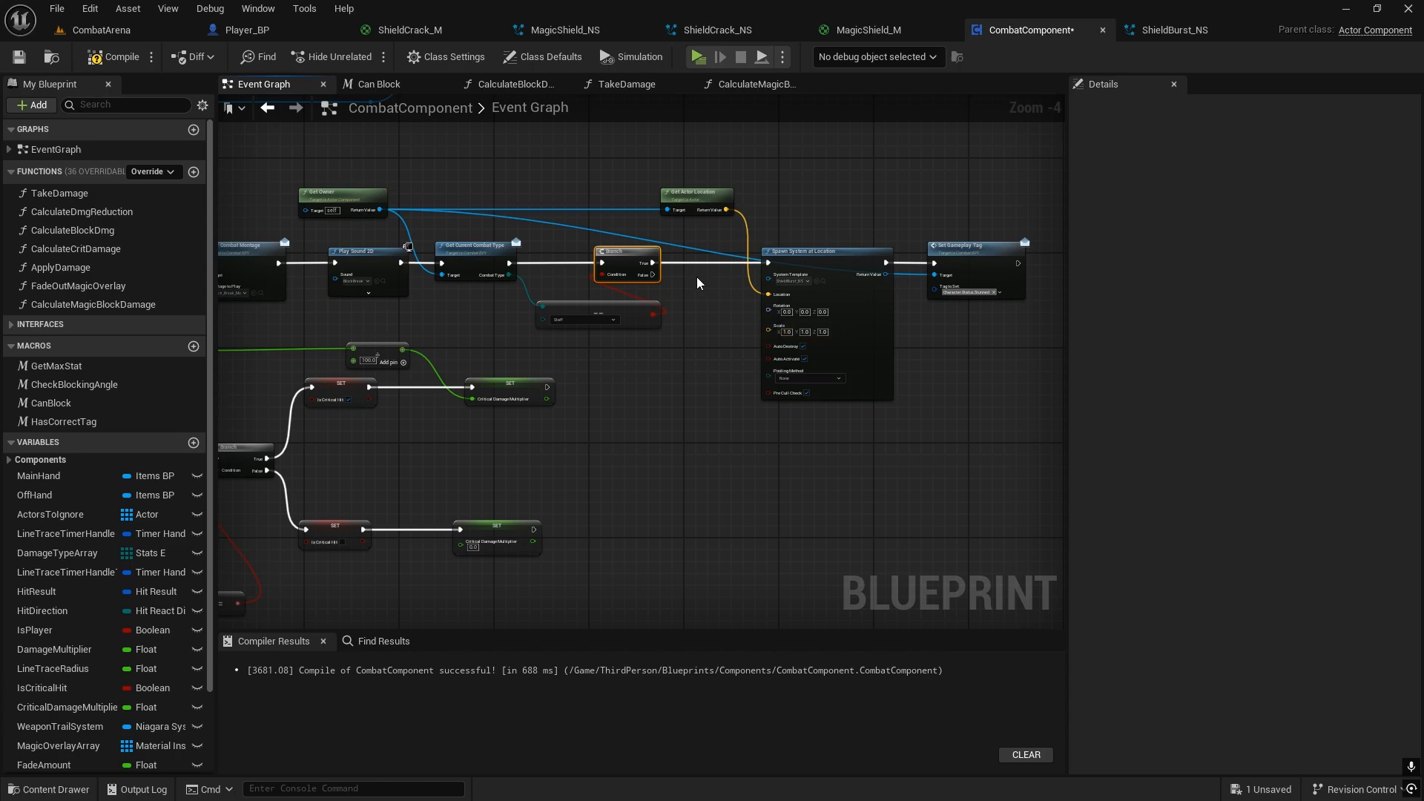
left_click_drag(977, 255, 1026, 254)
scroll(979, 273, "up", 2)
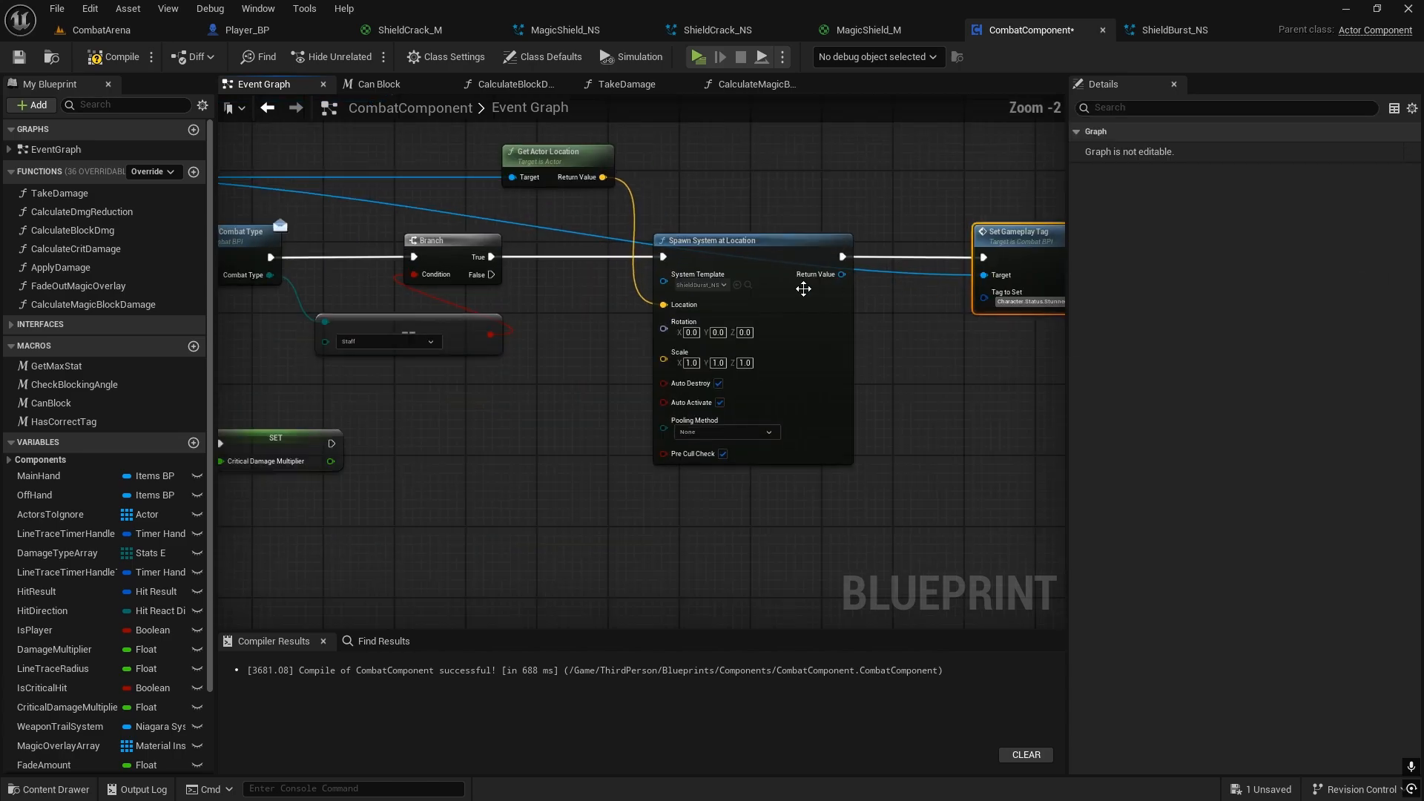
left_click_drag(490, 275, 984, 258)
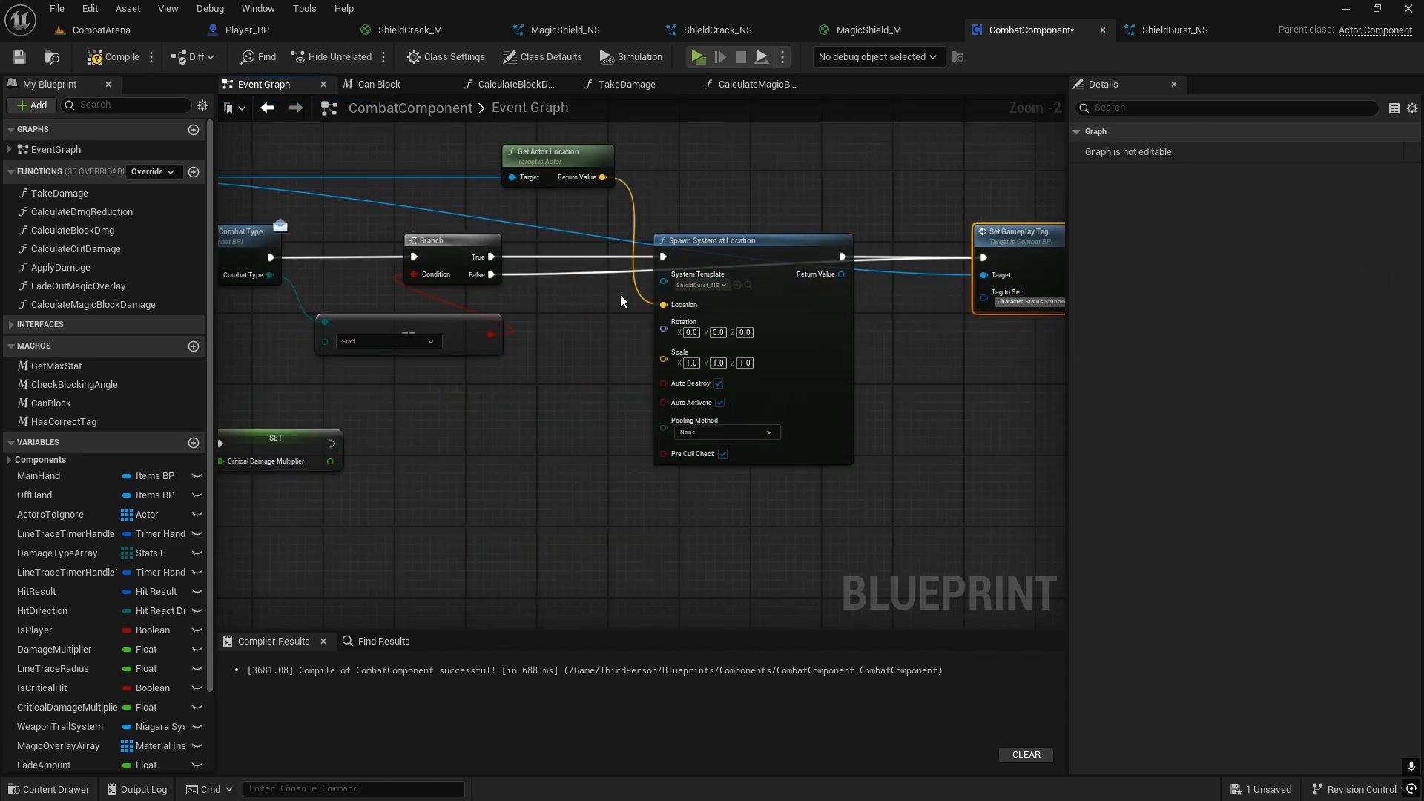
double_click(571, 276)
left_click_drag(571, 267, 701, 542)
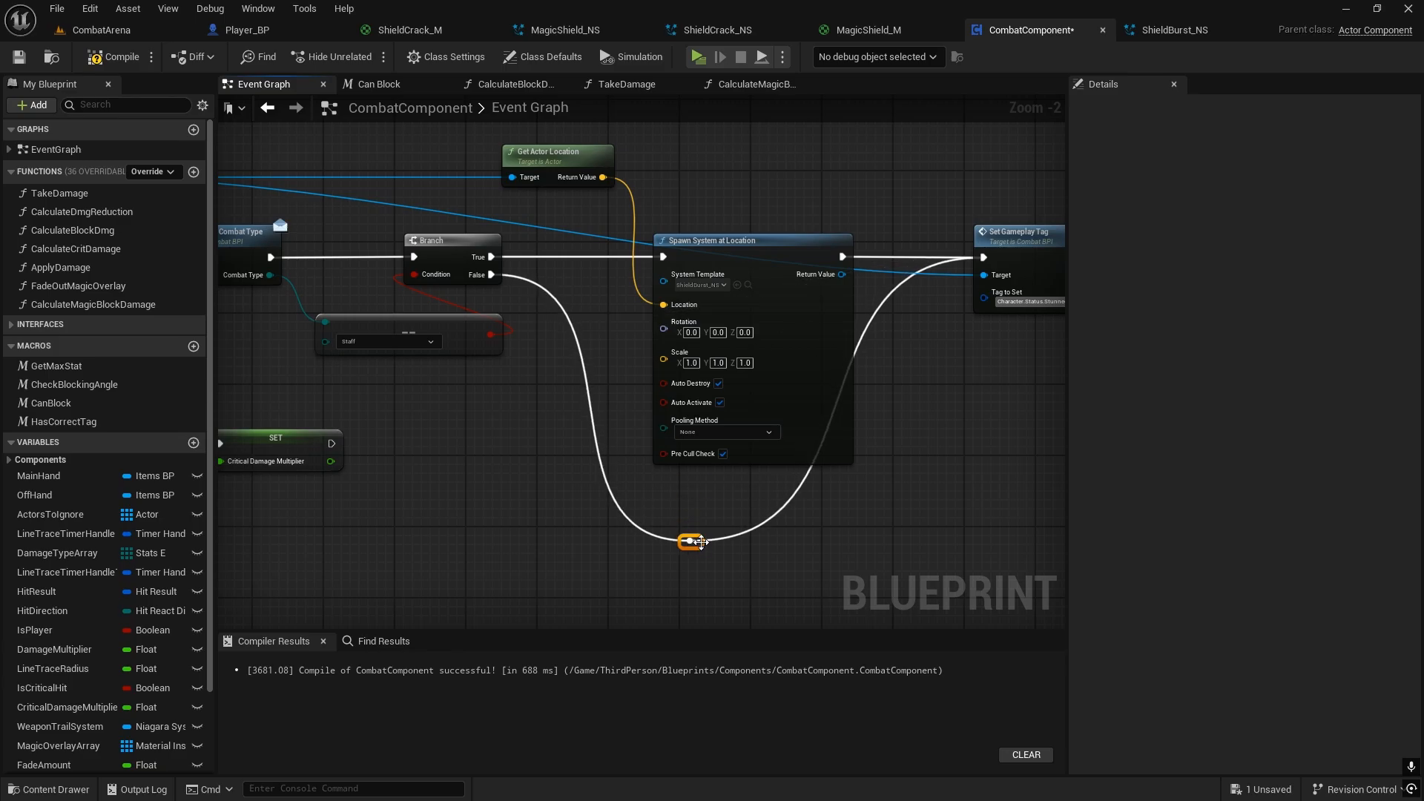
double_click(773, 516)
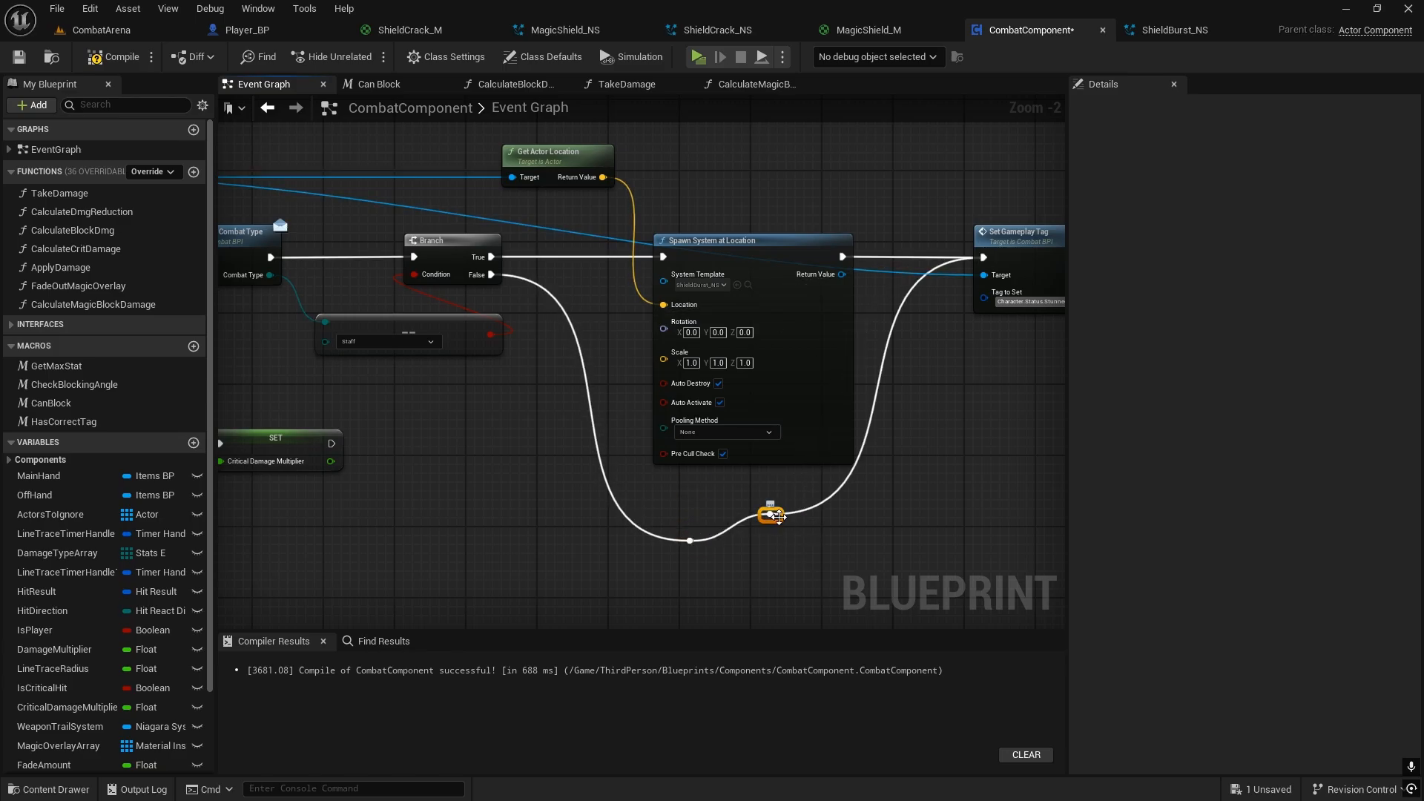
left_click_drag(777, 517, 884, 547)
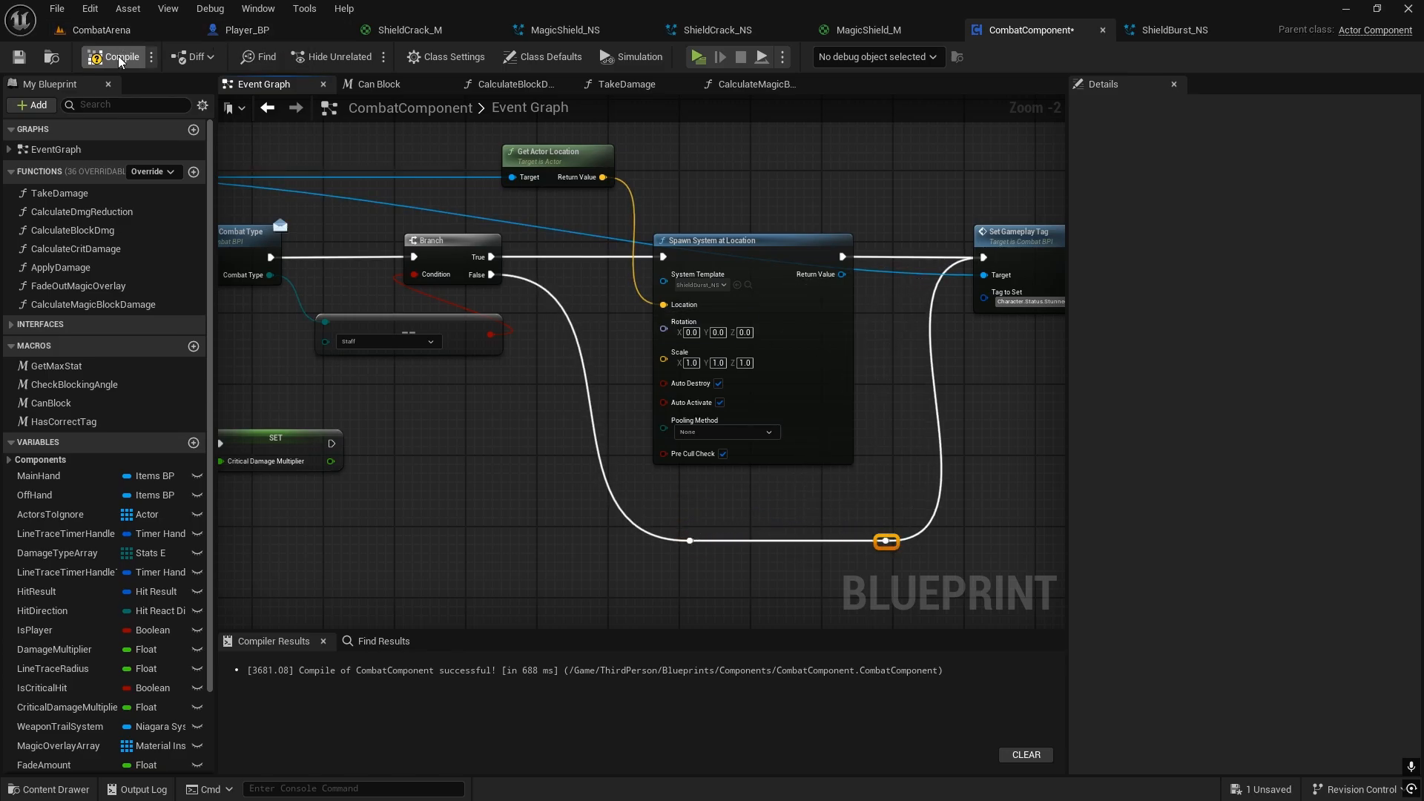
Step: Run the CombatArena level in a standalone preview and equip the looted Death Whisper staff on the player character
left_click(102, 29)
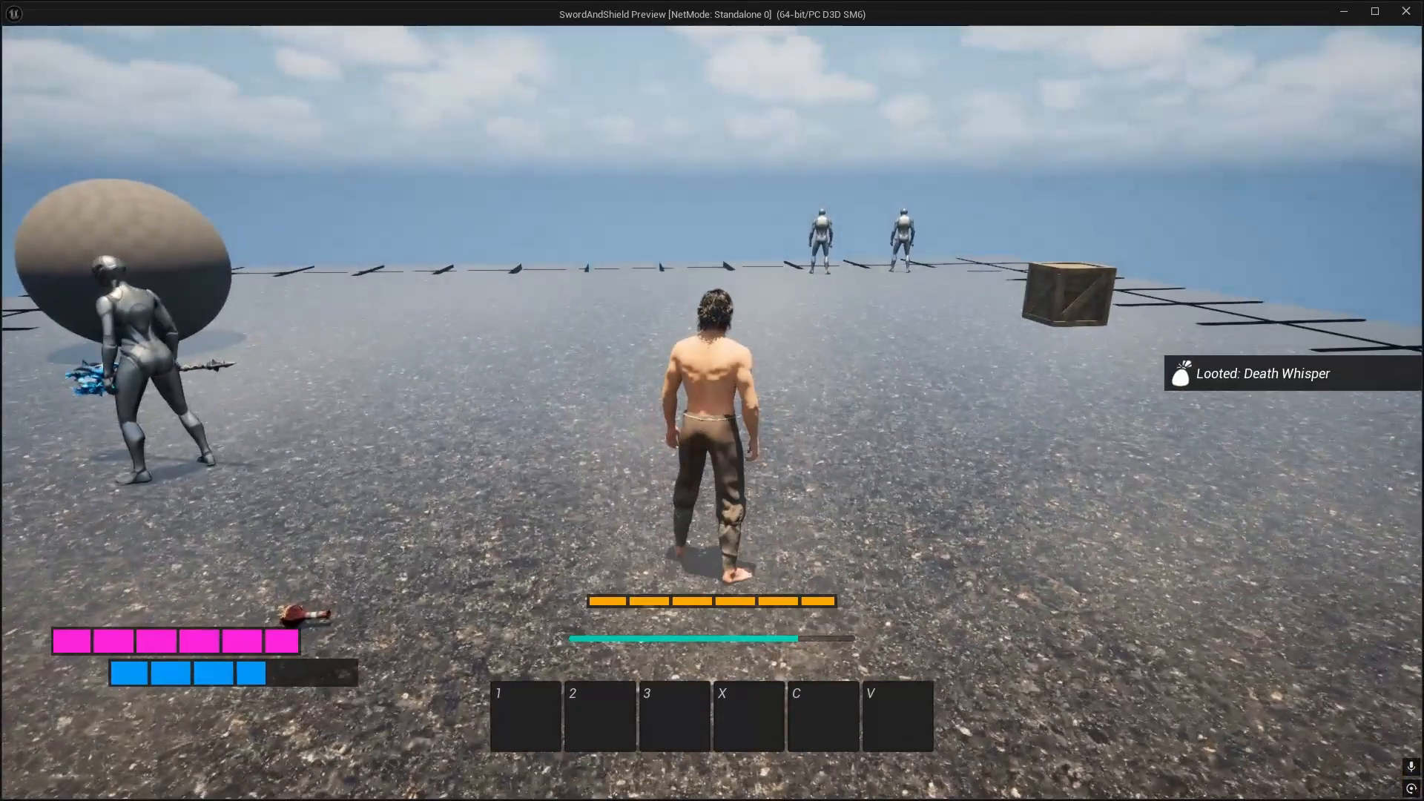
key("Tab")
right_click(877, 241)
key("Tab")
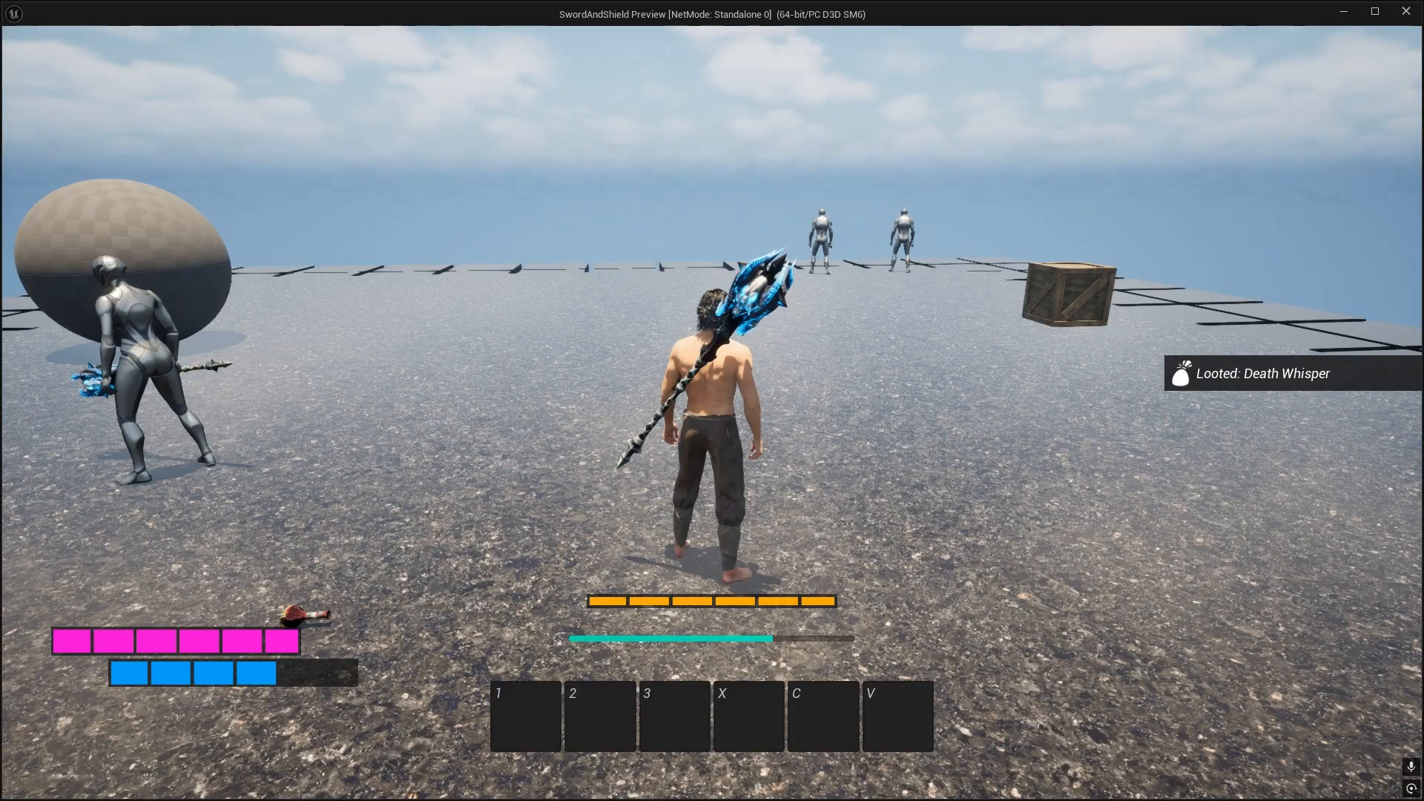
Step: Fight the two sword-wielding enemies, blocking with the staff until the block breaks to check the shield burst effect, and dodge away between attacks
key("w")
key("w")
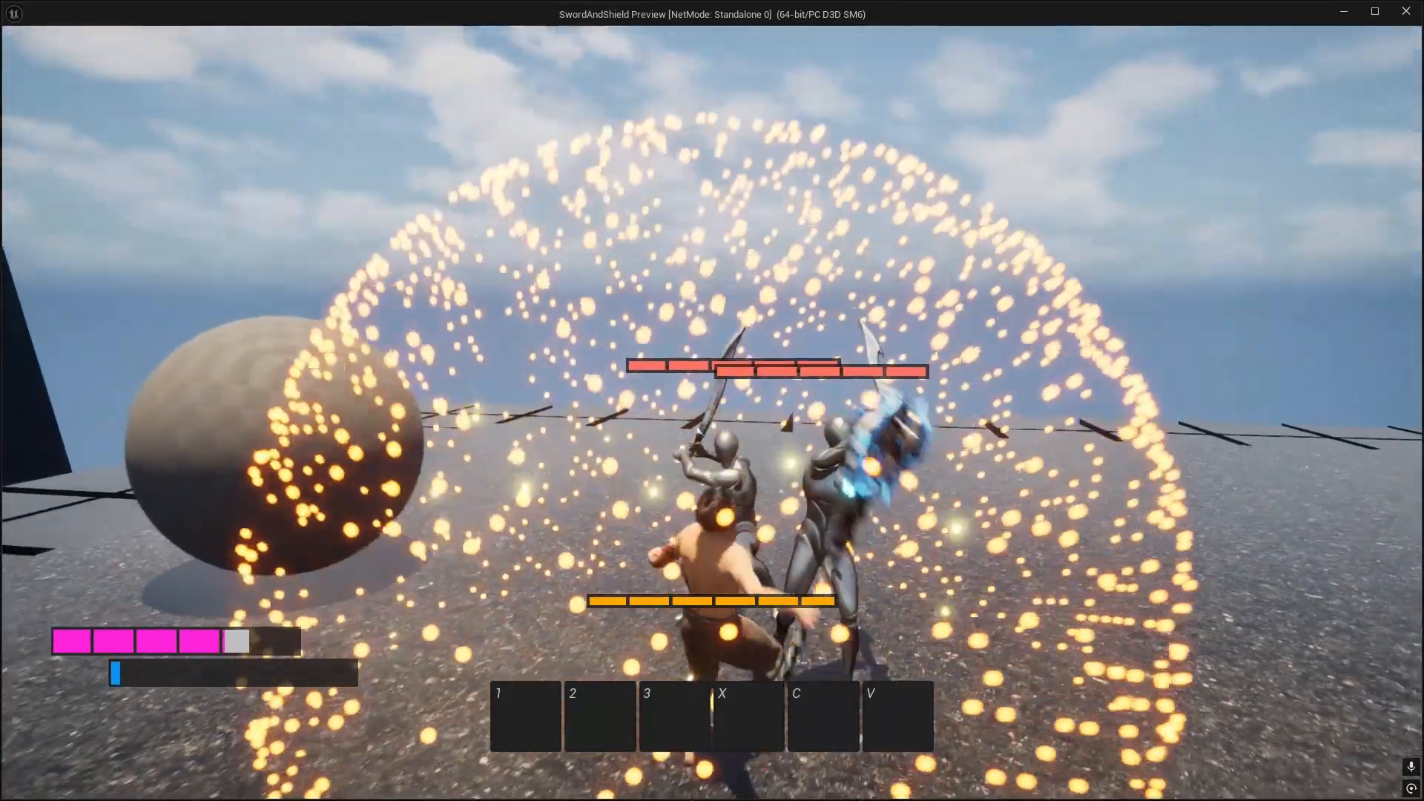
key("space")
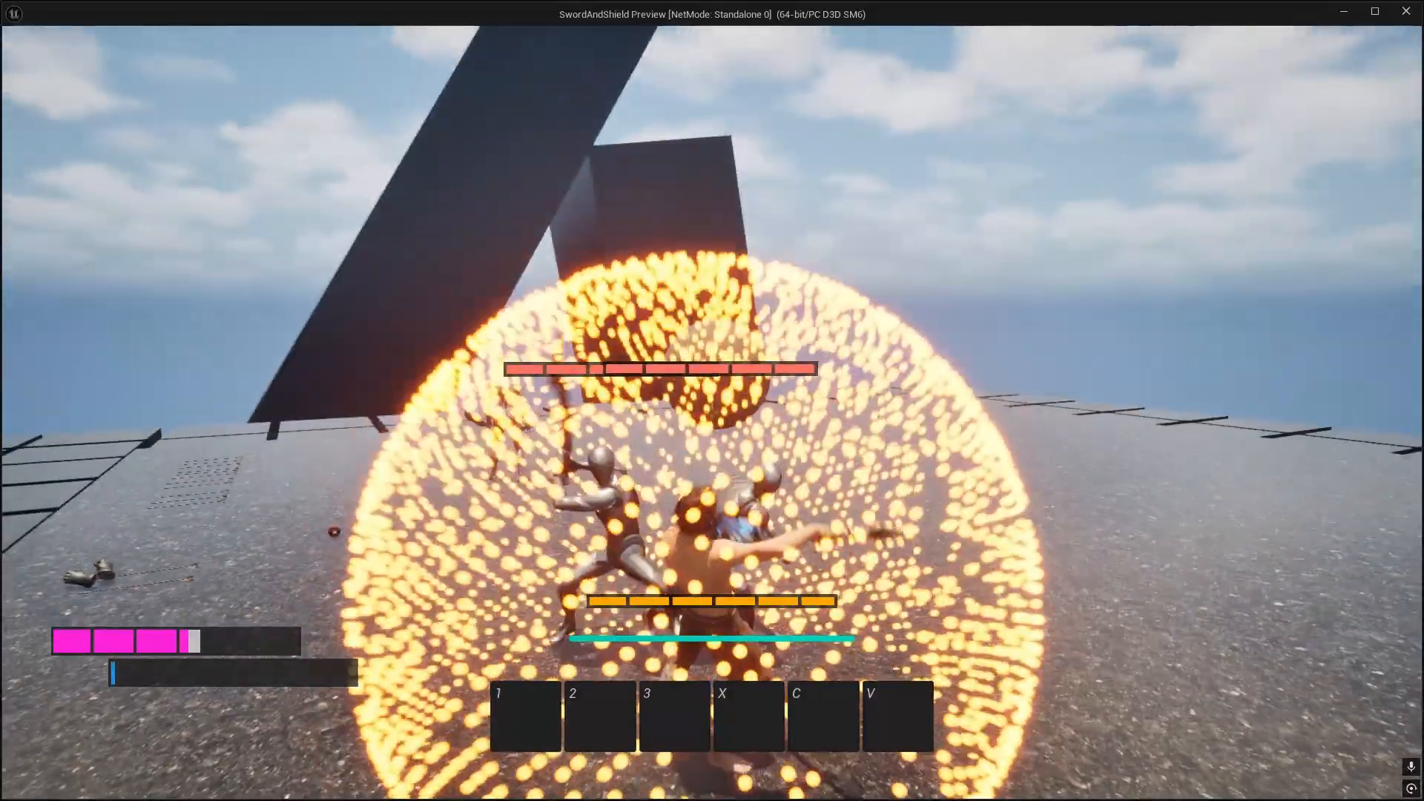
key("space")
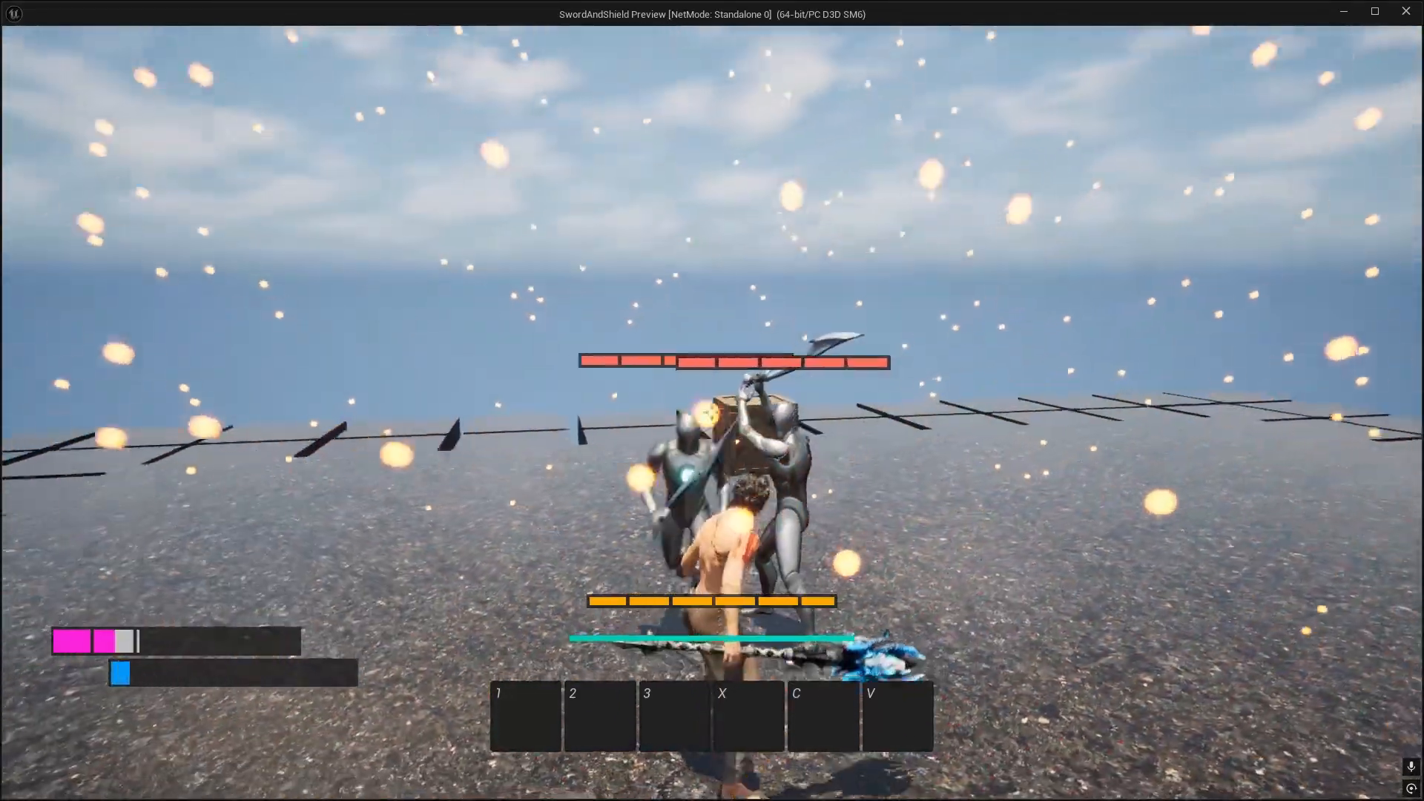
key("space")
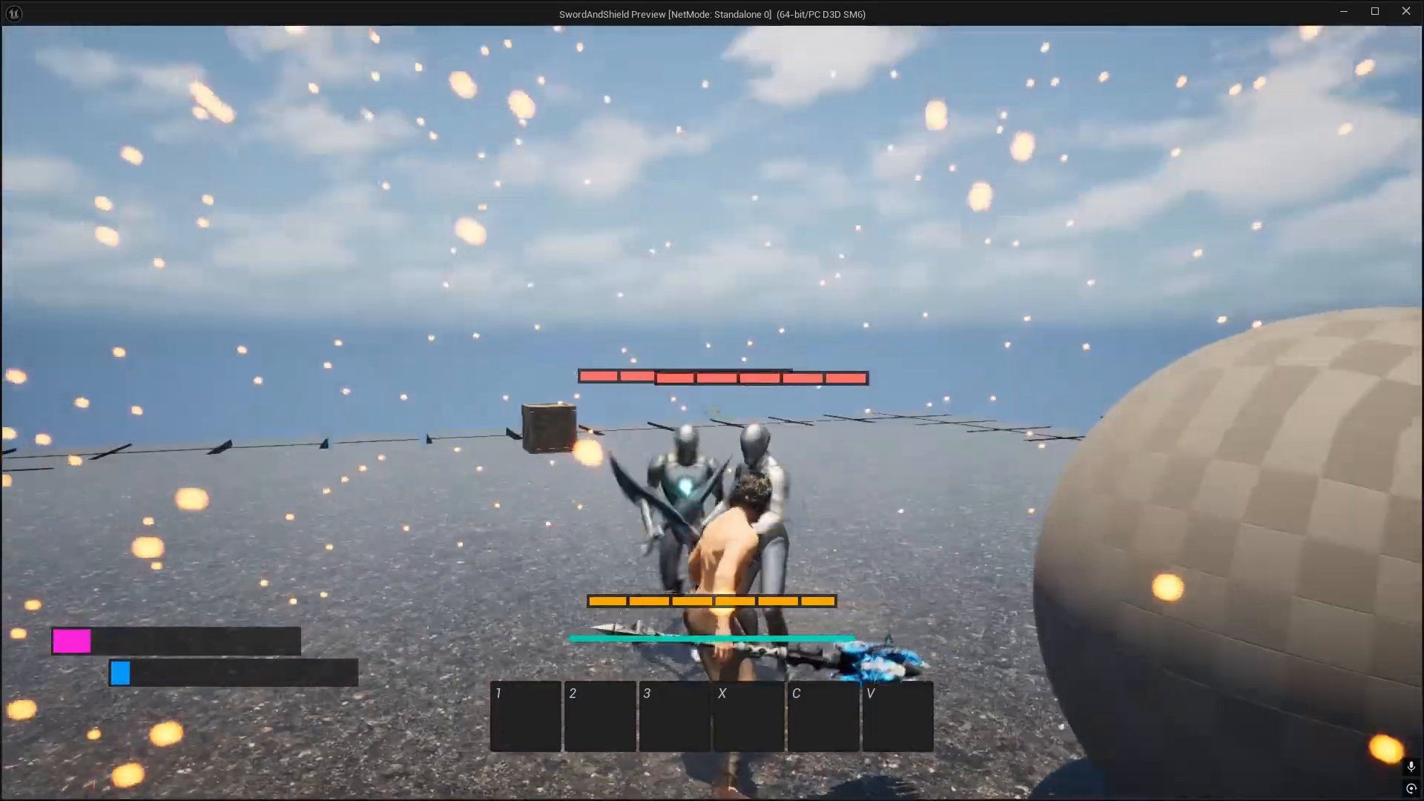
key("space")
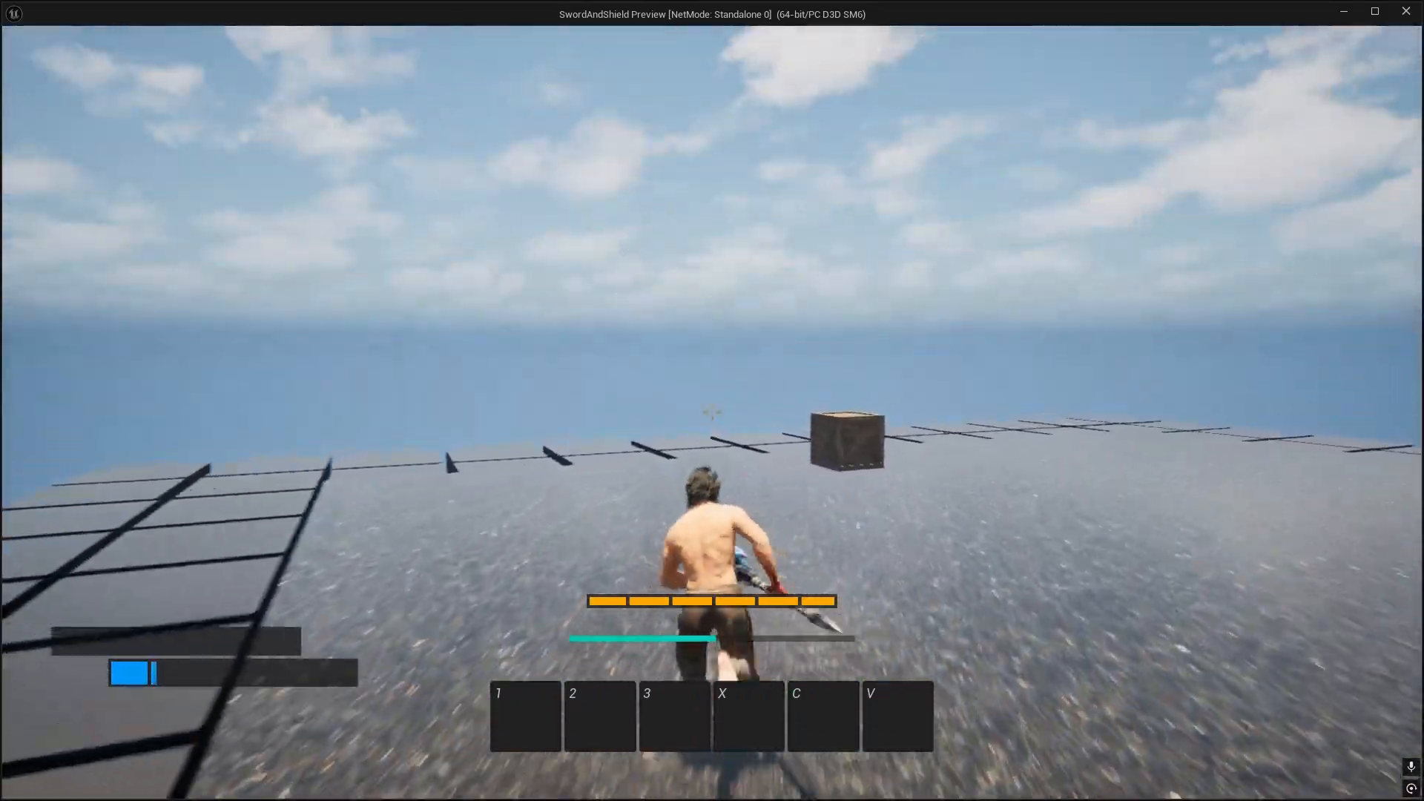
key("space")
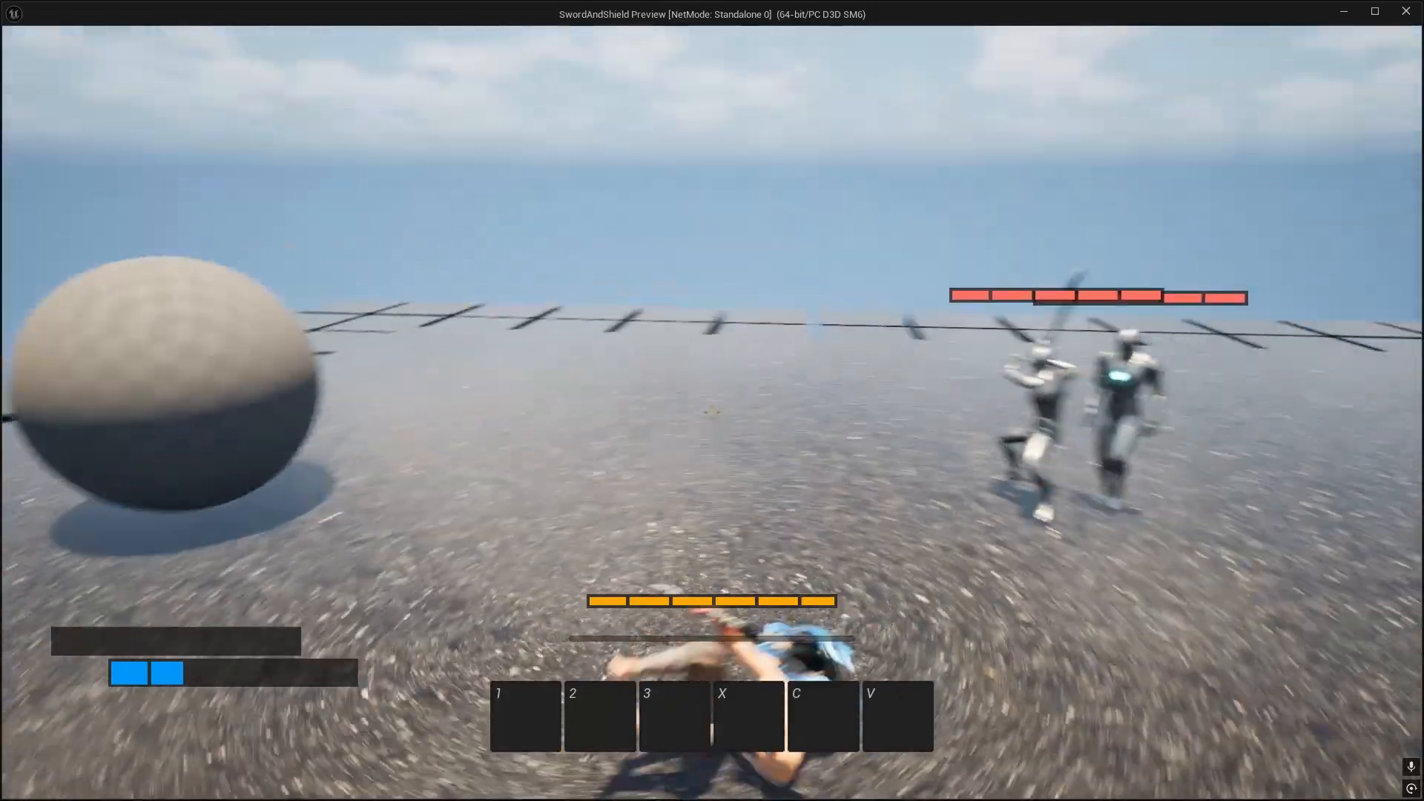